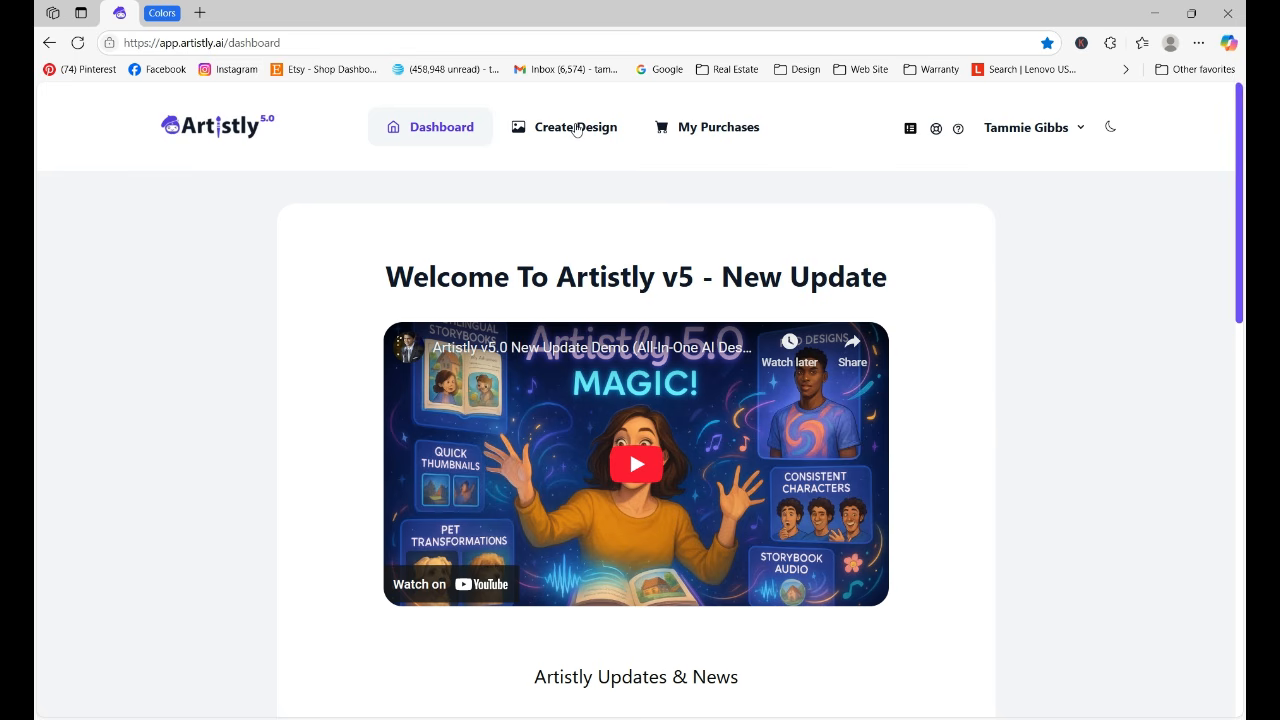
Generate an image in the Fast AI Image Designer using the Sticker category's Minion with Banner template and its default prompt
{"action": "left_click", "coordinate": [577, 129]}
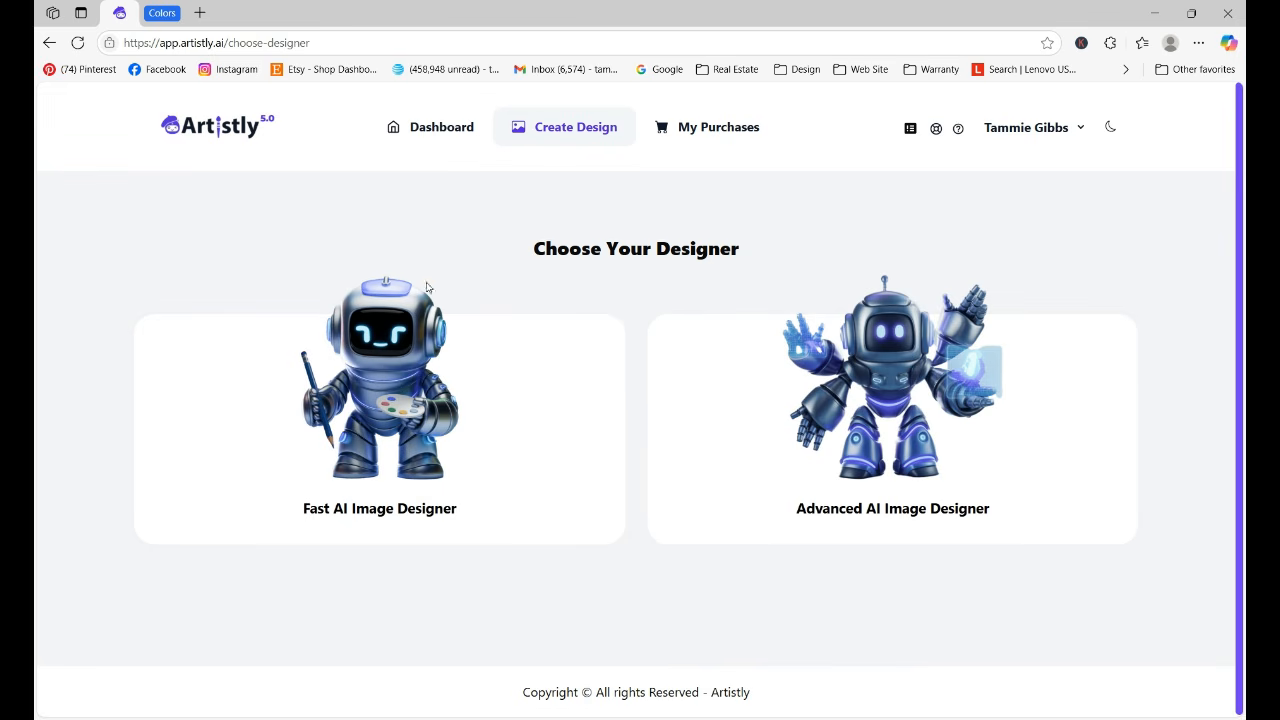
{"action": "left_click", "coordinate": [423, 401]}
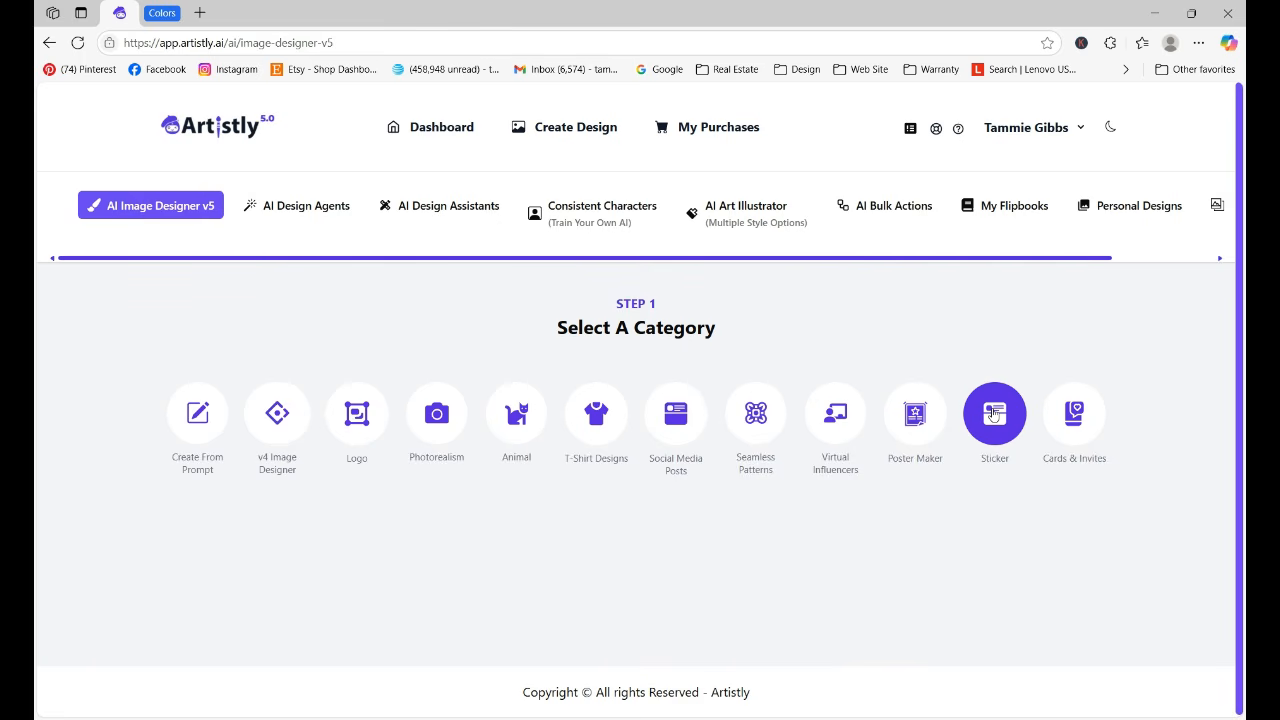
{"action": "left_click", "coordinate": [993, 413]}
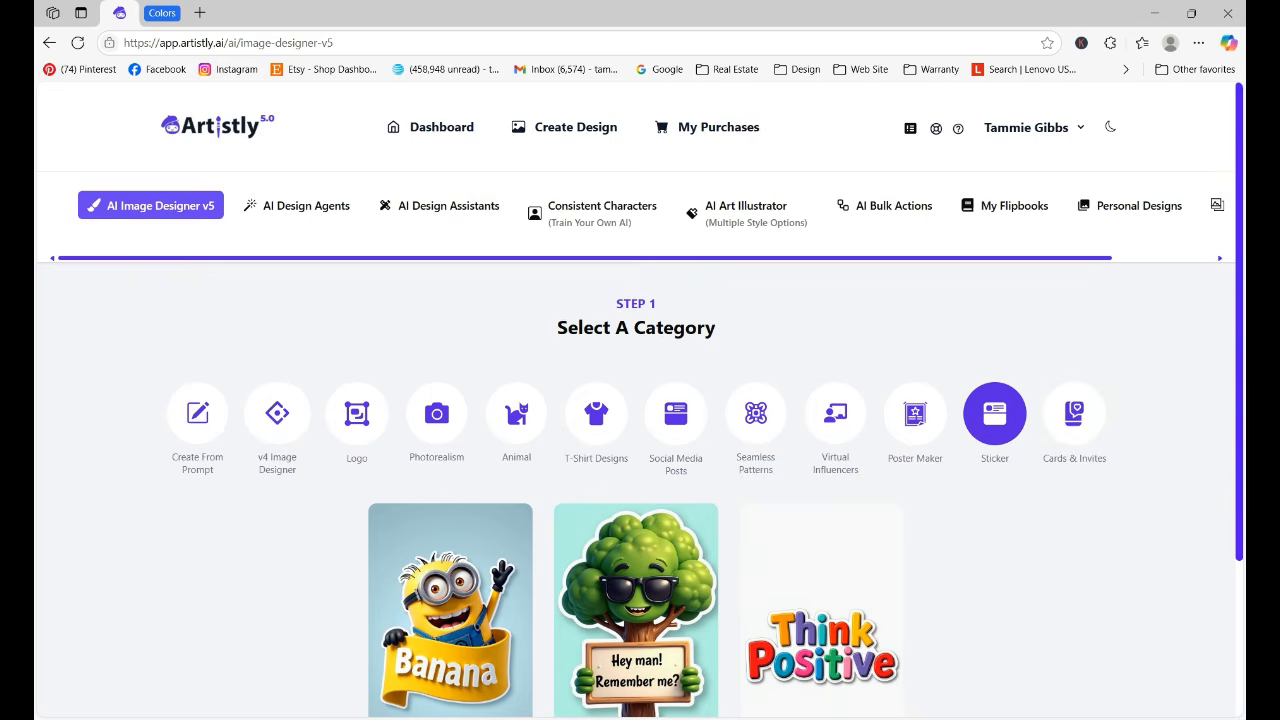
{"action": "scroll", "coordinate": [1230, 500], "scroll_direction": "down", "scroll_amount": 3}
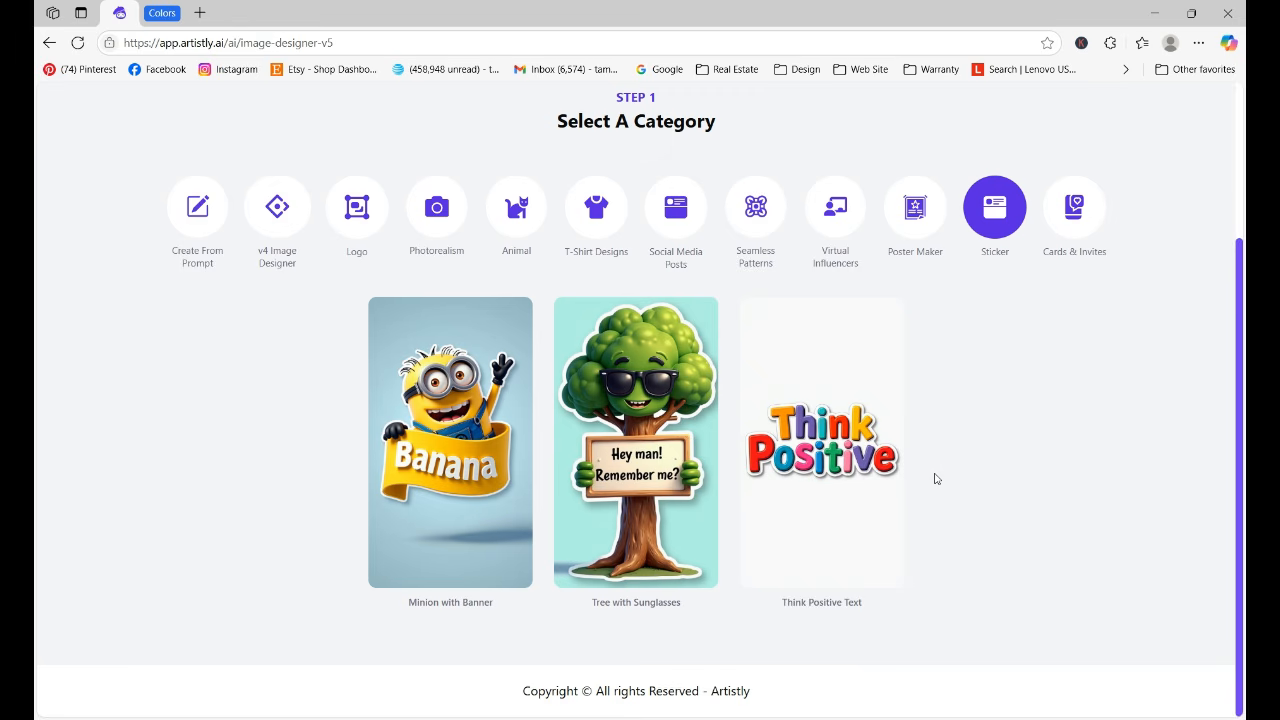
{"action": "left_click", "coordinate": [438, 440]}
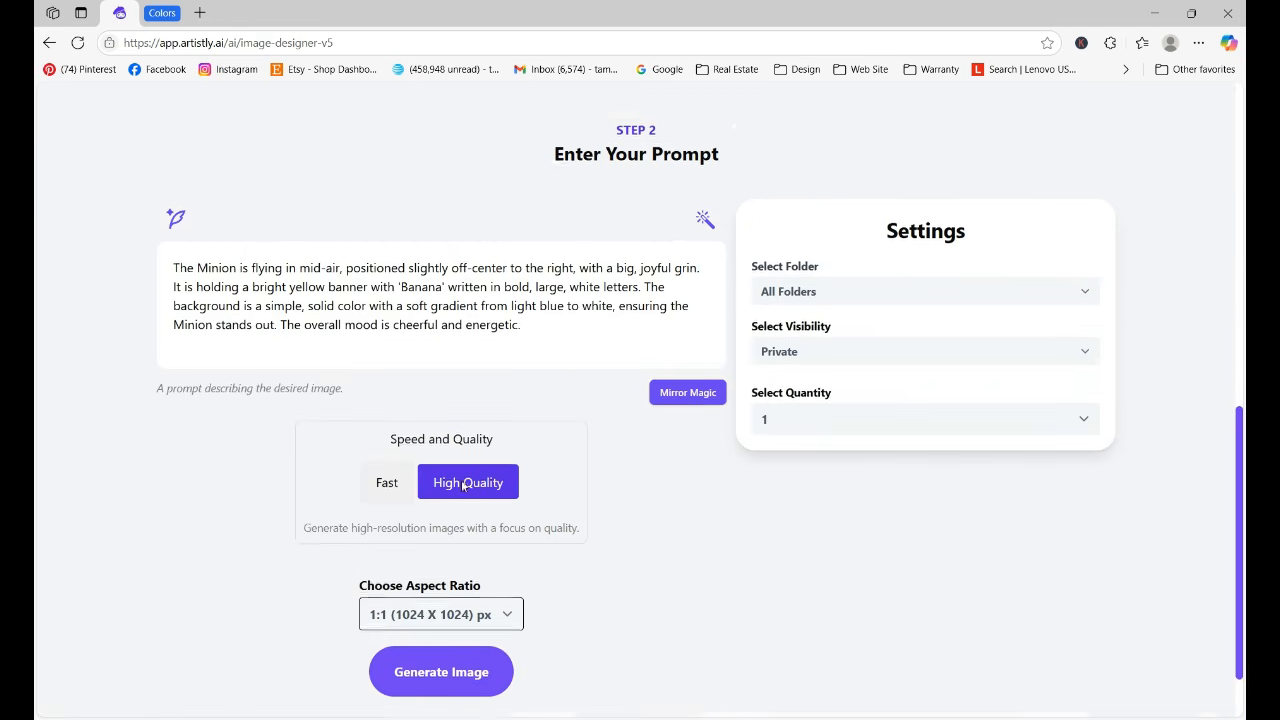
{"action": "left_click", "coordinate": [444, 647]}
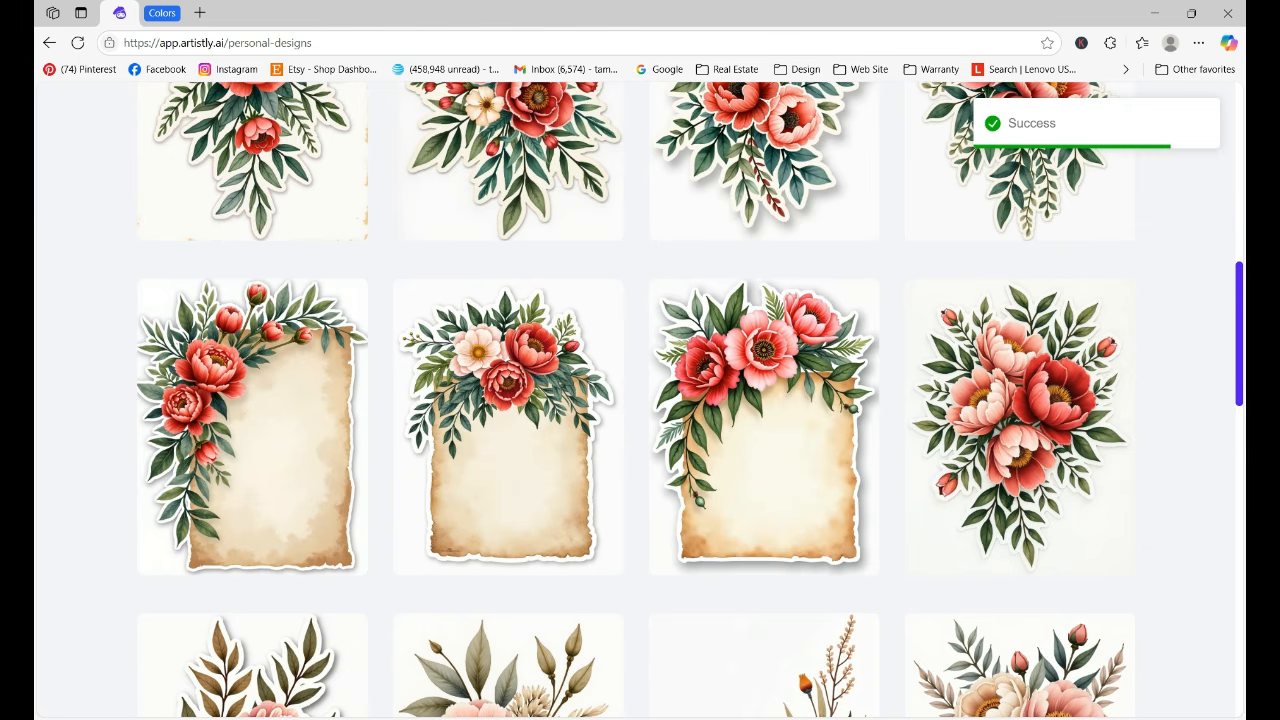
Check the newly submitted Minion design in Personal Designs, refreshing the page until processing ends
{"action": "left_click_drag", "start_coordinate": [1240, 347], "coordinate": [1238, 189]}
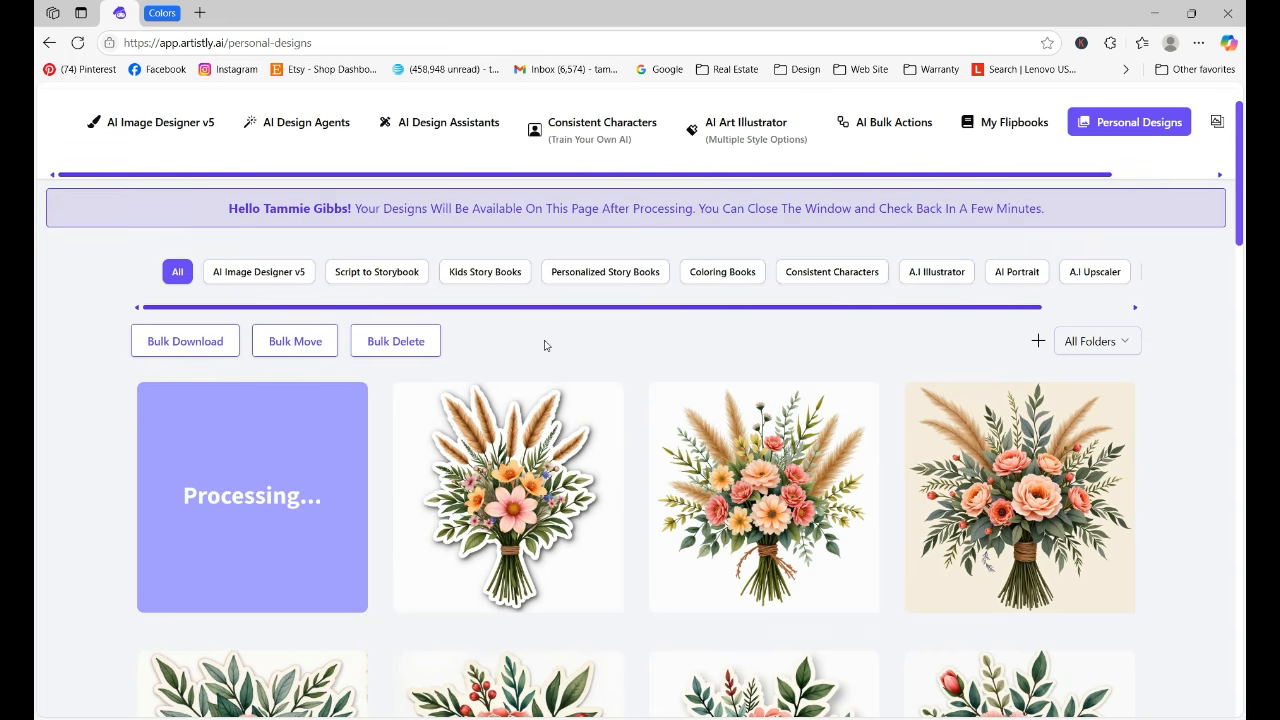
{"action": "left_click", "coordinate": [77, 42]}
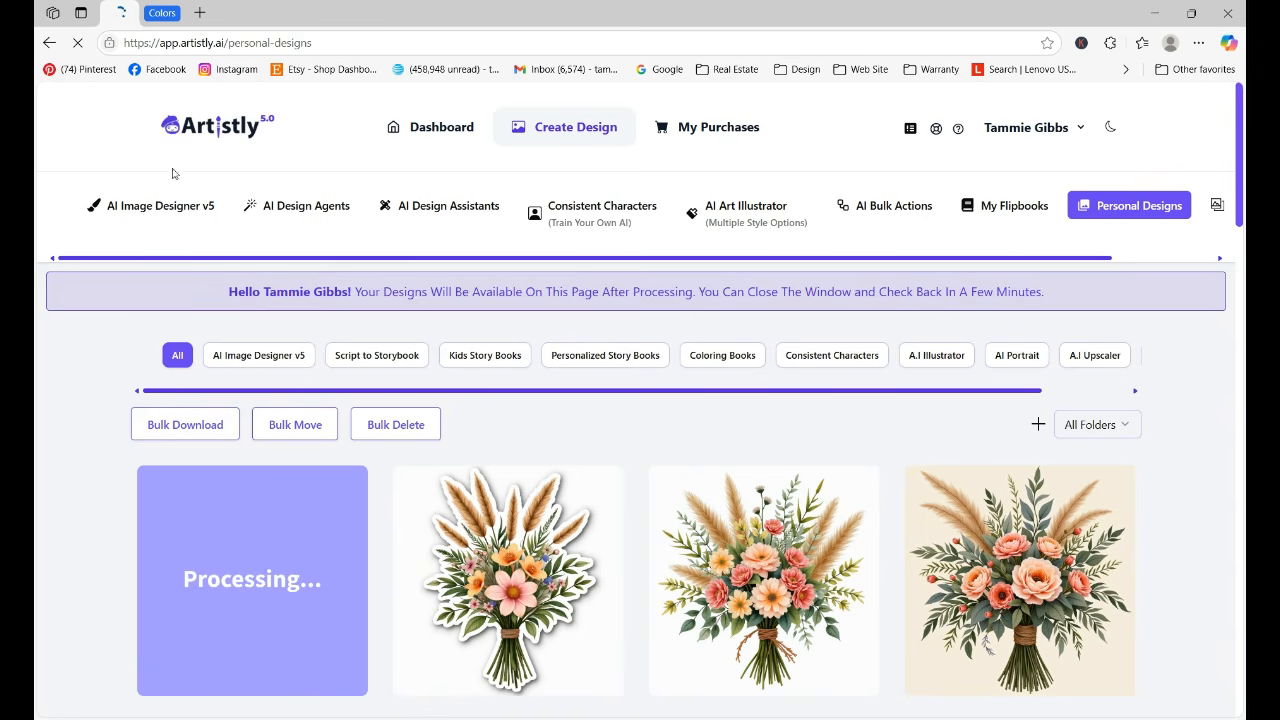
{"action": "left_click", "coordinate": [77, 42]}
{"action": "left_click", "coordinate": [78, 43]}
{"action": "left_click", "coordinate": [78, 43]}
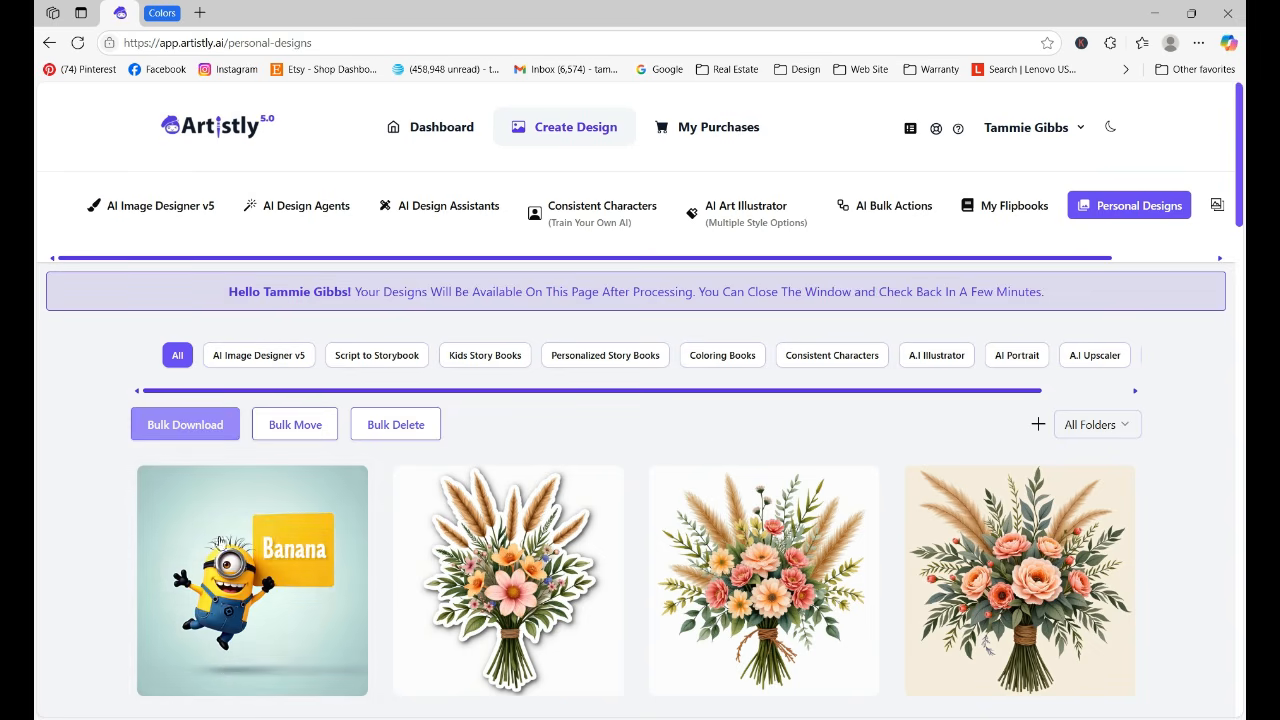
View the details of the generated Banana Minion design and remove that design
{"action": "mouse_move", "coordinate": [252, 647]}
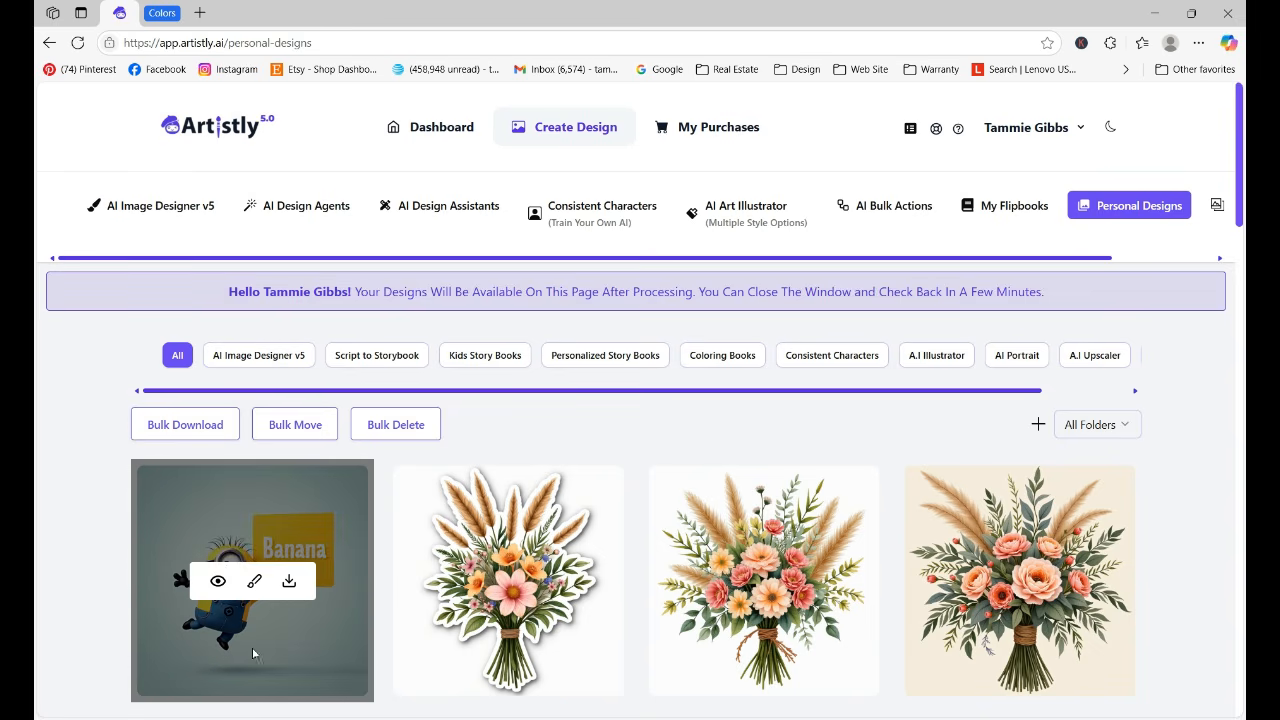
{"action": "left_click", "coordinate": [219, 582]}
{"action": "left_click", "coordinate": [762, 137]}
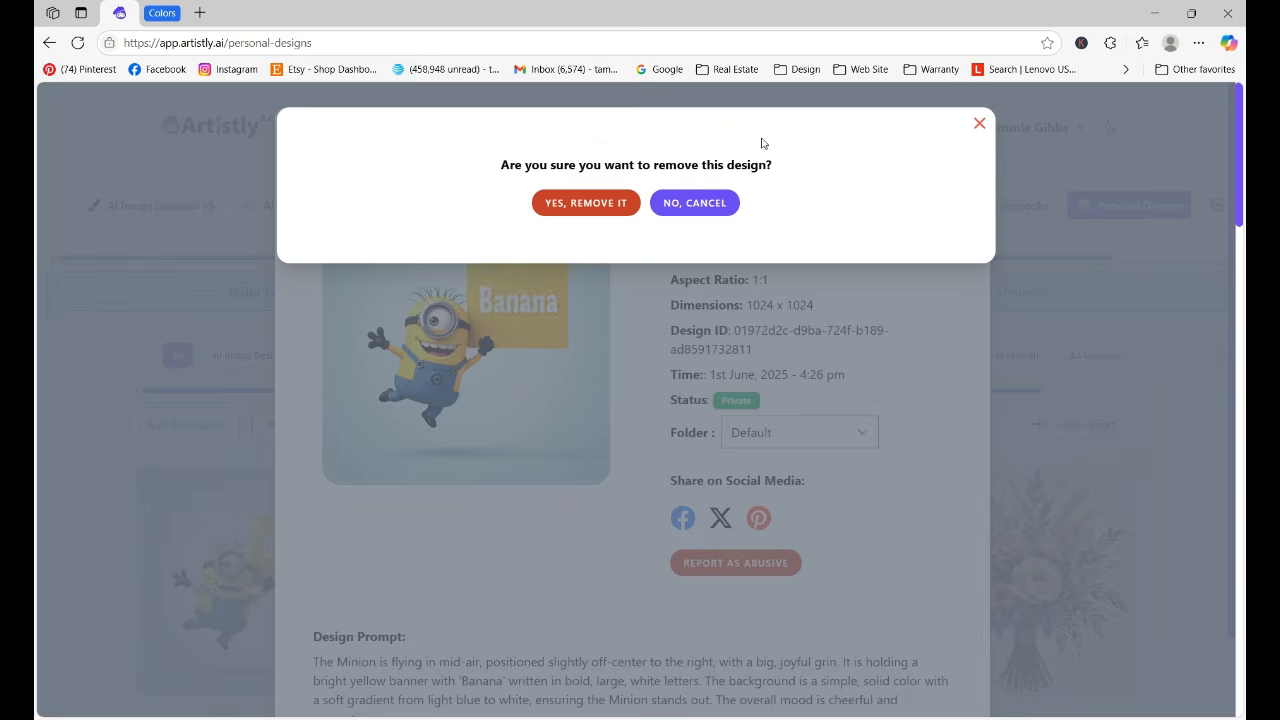
{"action": "left_click", "coordinate": [602, 202]}
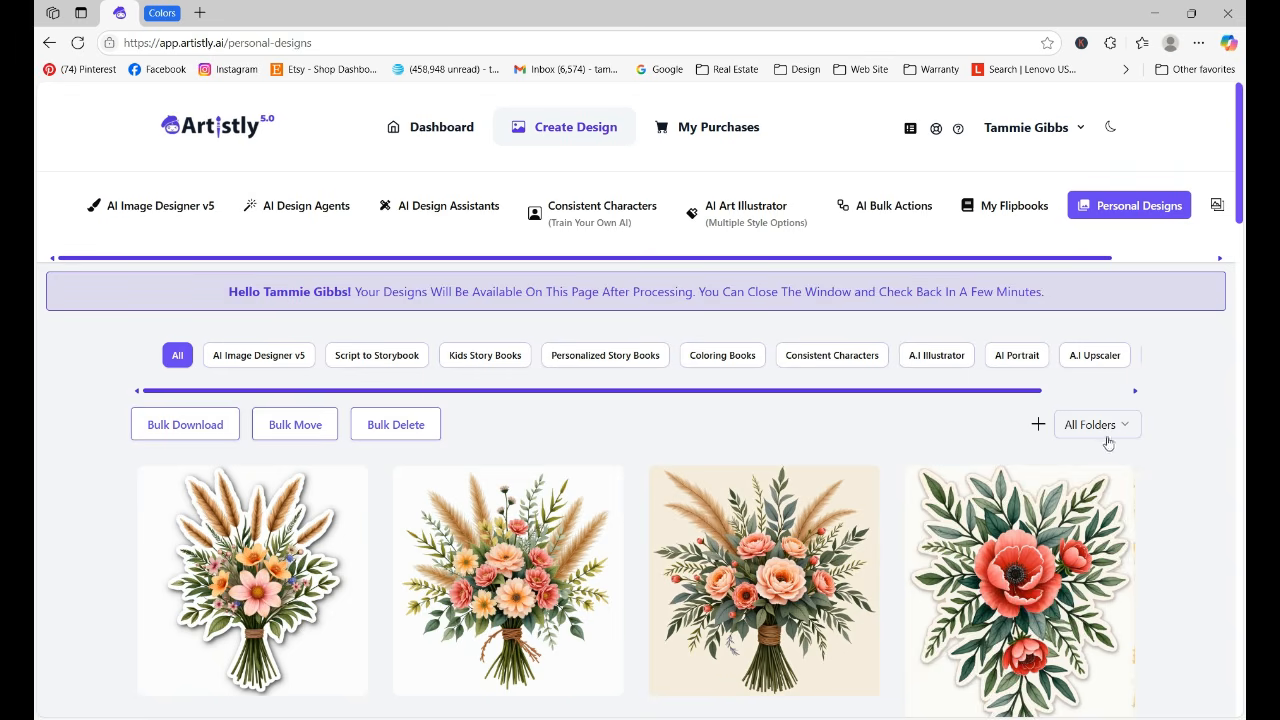
Copy the full design prompt from the red peony sticker's details, beginning "Sticker style: Watercolor, wet on wet, gouache", and close the details
{"action": "mouse_move", "coordinate": [1040, 565]}
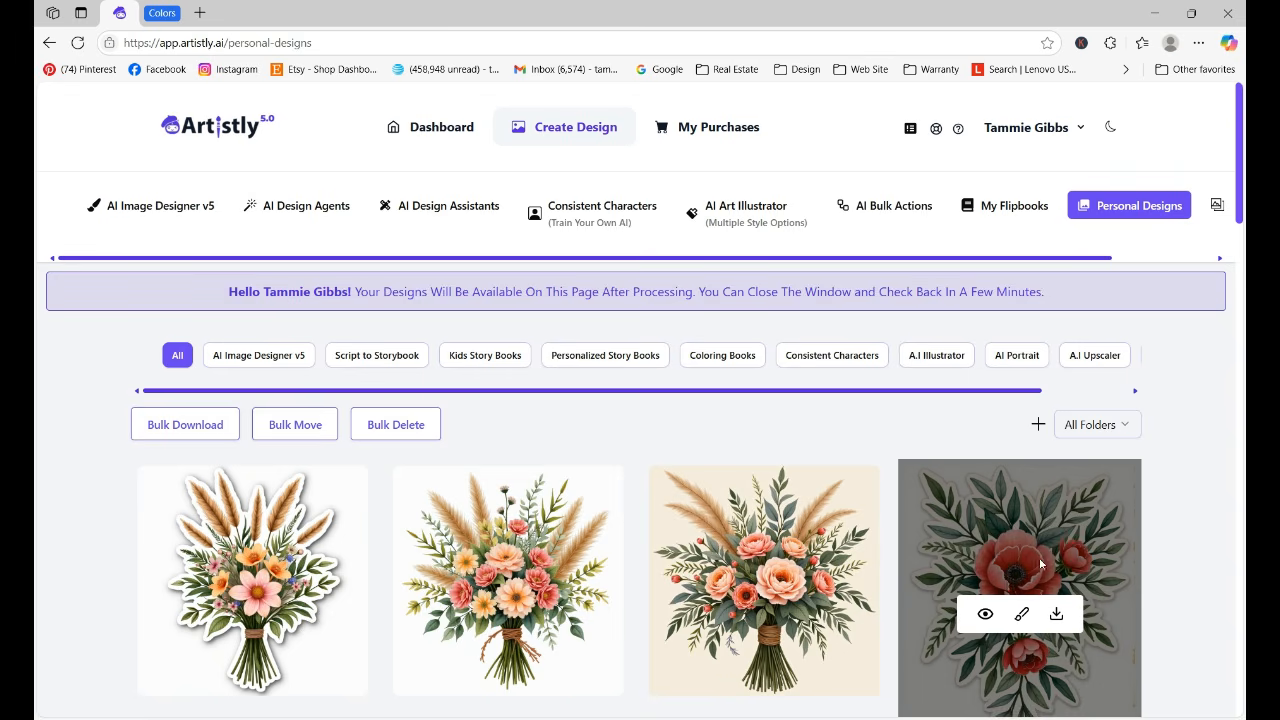
{"action": "left_click", "coordinate": [986, 614]}
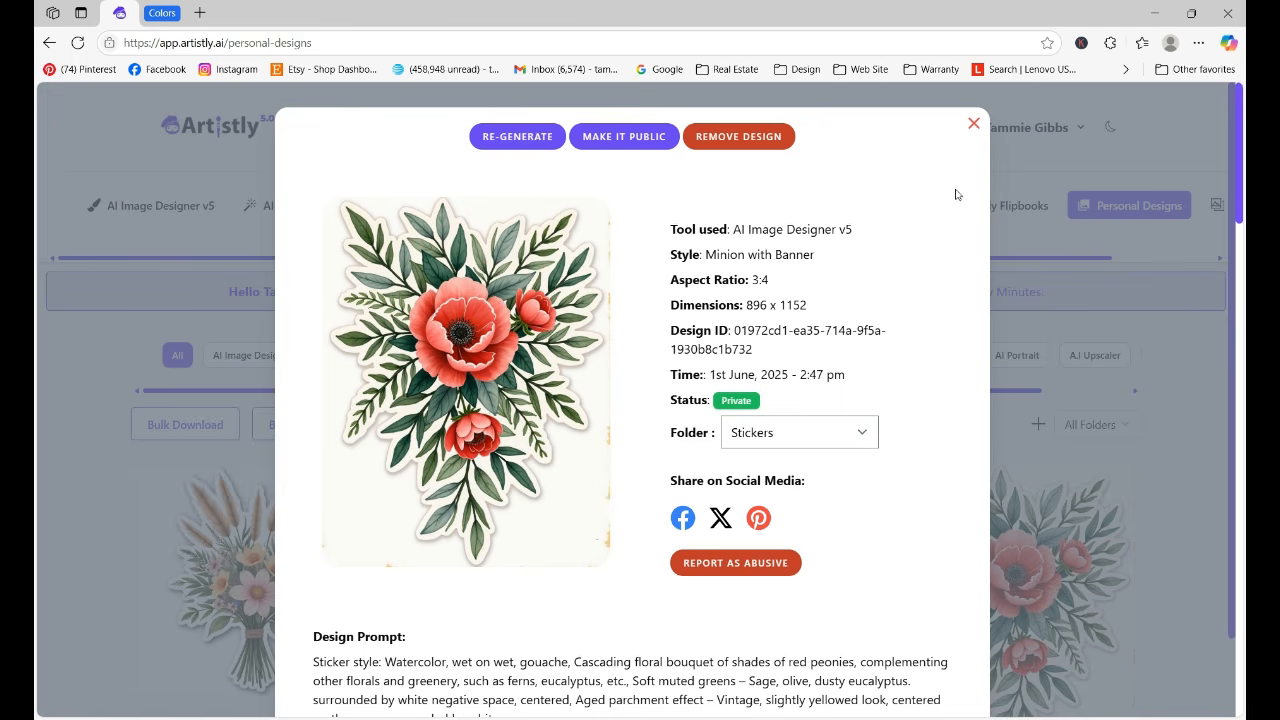
{"action": "scroll", "coordinate": [1238, 160], "scroll_direction": "down", "scroll_amount": 1}
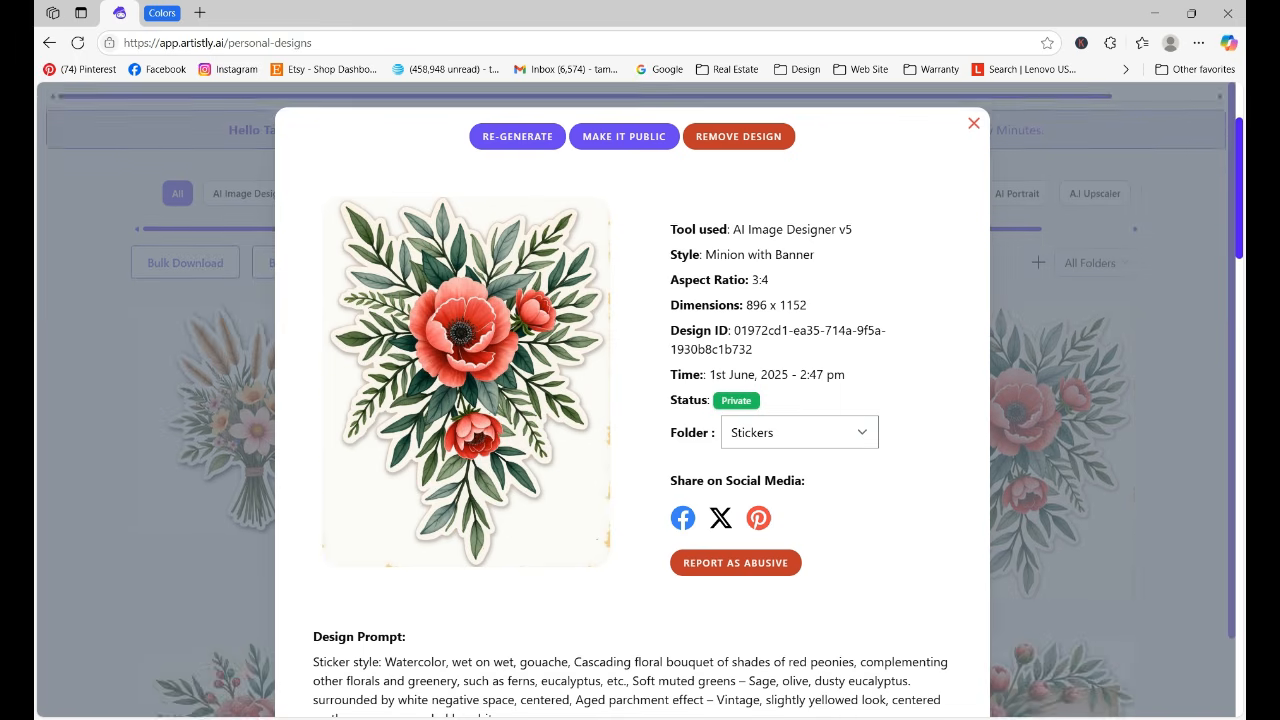
{"action": "scroll", "coordinate": [1235, 212], "scroll_direction": "down", "scroll_amount": 1}
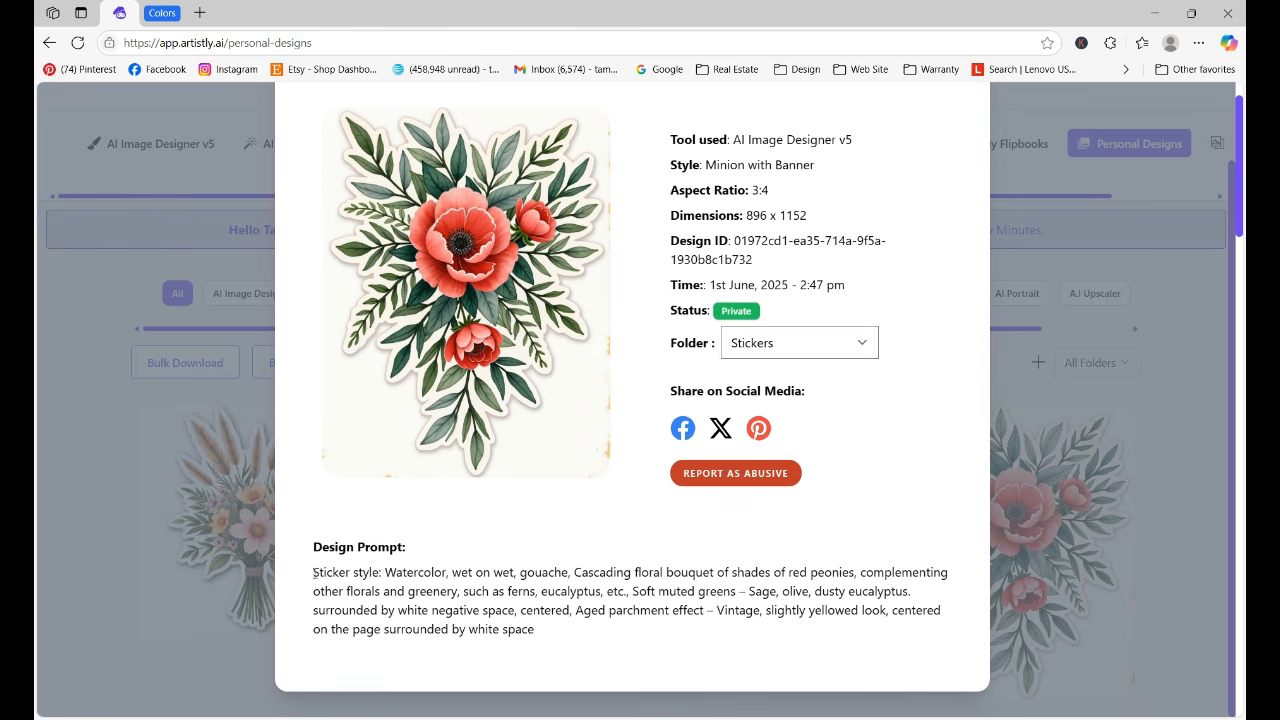
{"action": "left_click_drag", "start_coordinate": [314, 572], "coordinate": [560, 634]}
{"action": "key", "text": "ctrl+c"}
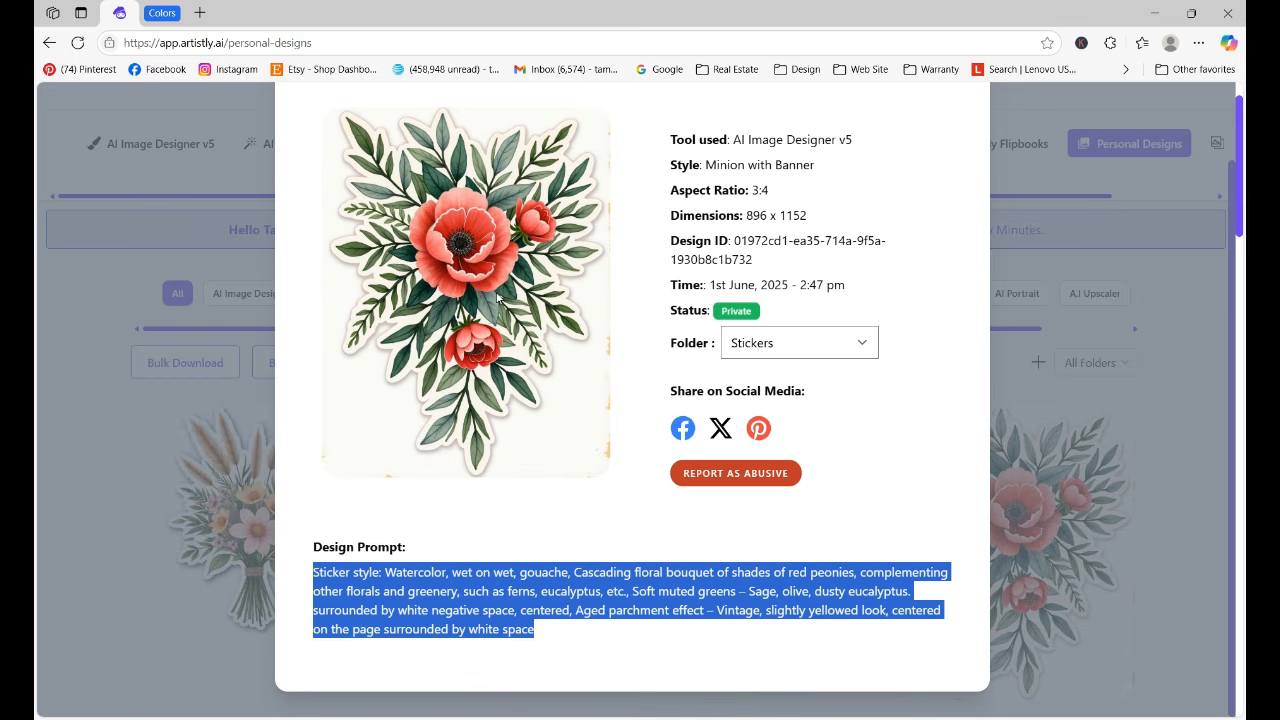
{"action": "scroll", "coordinate": [1198, 341], "scroll_direction": "down", "scroll_amount": 5}
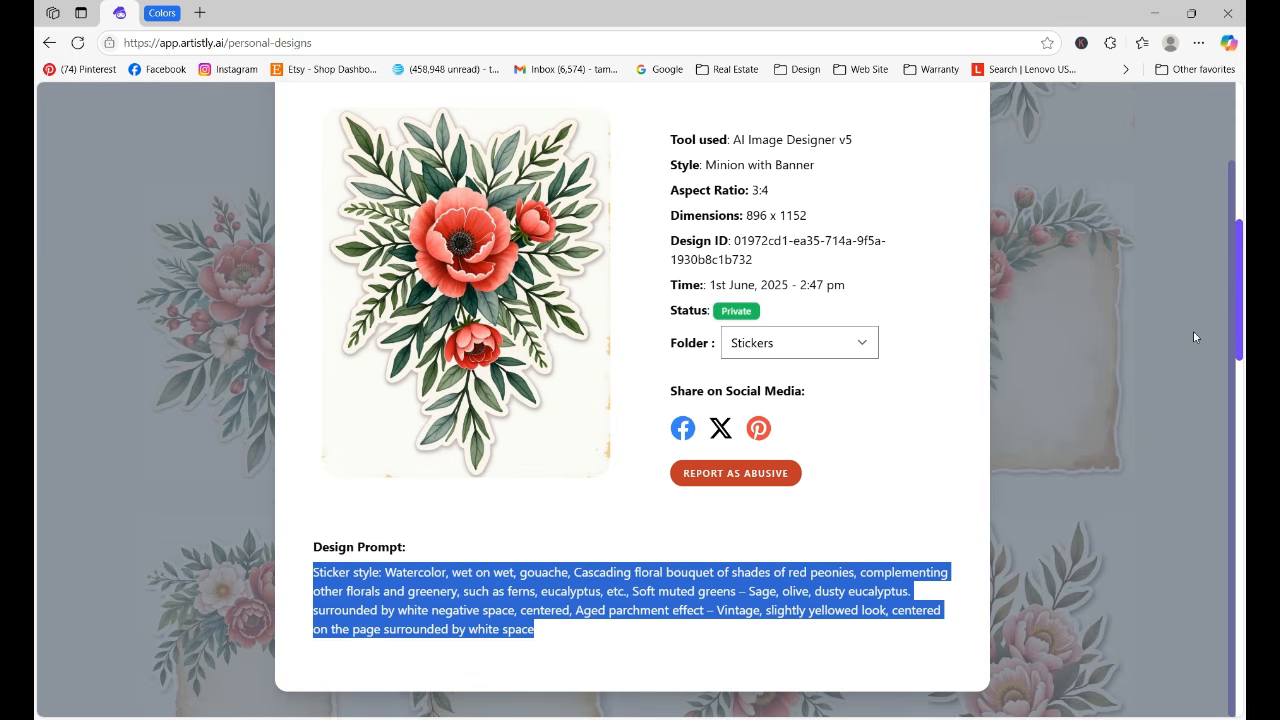
{"action": "scroll", "coordinate": [1231, 363], "scroll_direction": "up", "scroll_amount": 1}
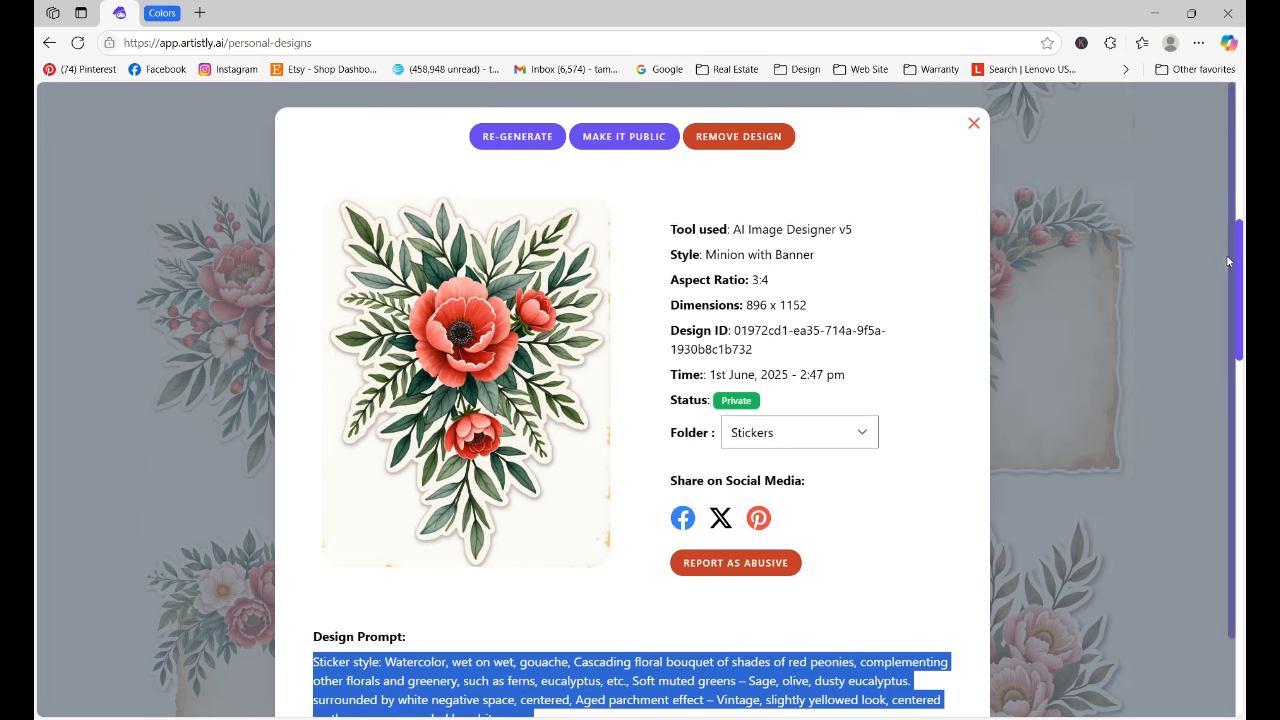
{"action": "left_click", "coordinate": [973, 123]}
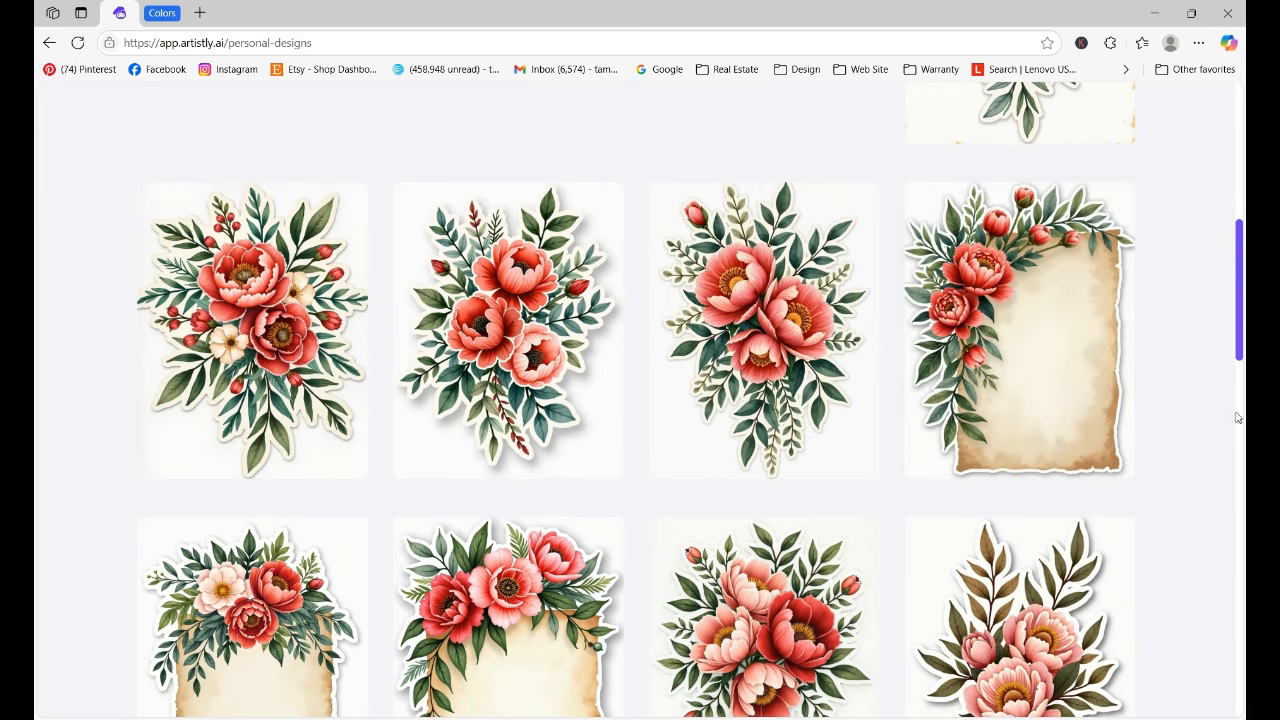
Choose the Sticker category's Tree with Sunglasses template in AI Image Designer v5 and replace its prompt with the copied peony sticker prompt
{"action": "left_click_drag", "start_coordinate": [1240, 345], "coordinate": [1240, 210]}
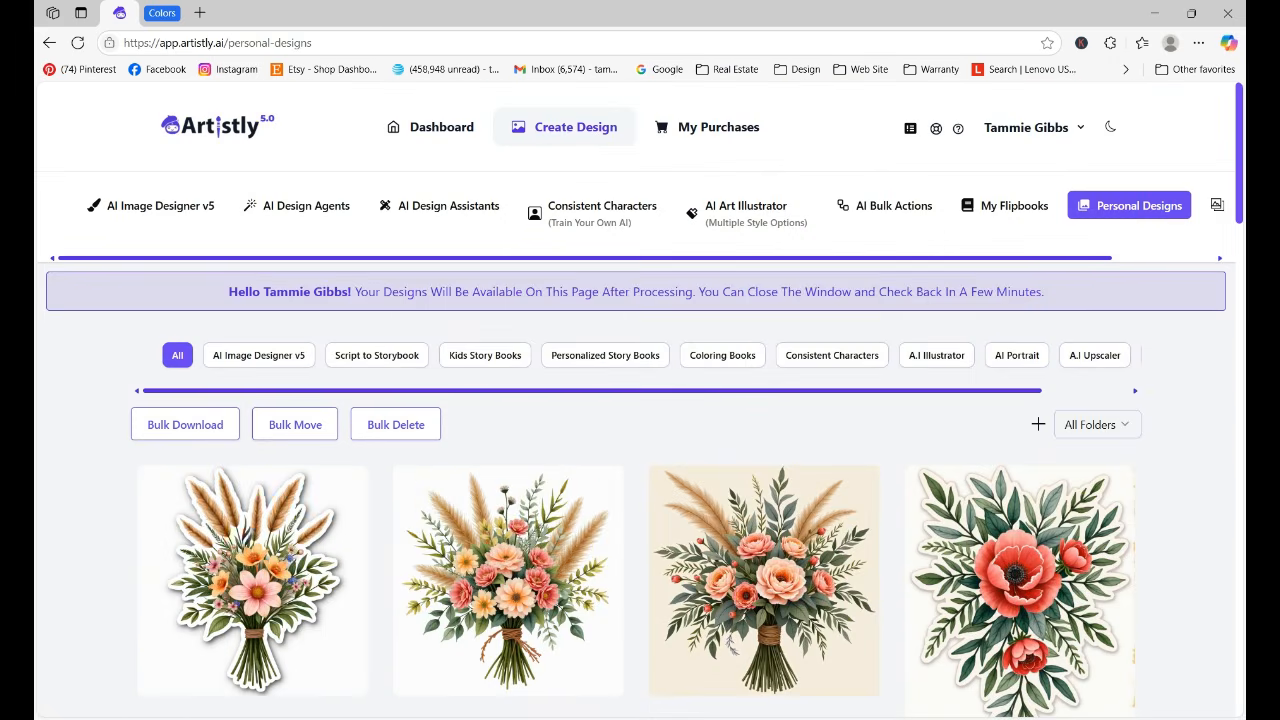
{"action": "left_click", "coordinate": [166, 208]}
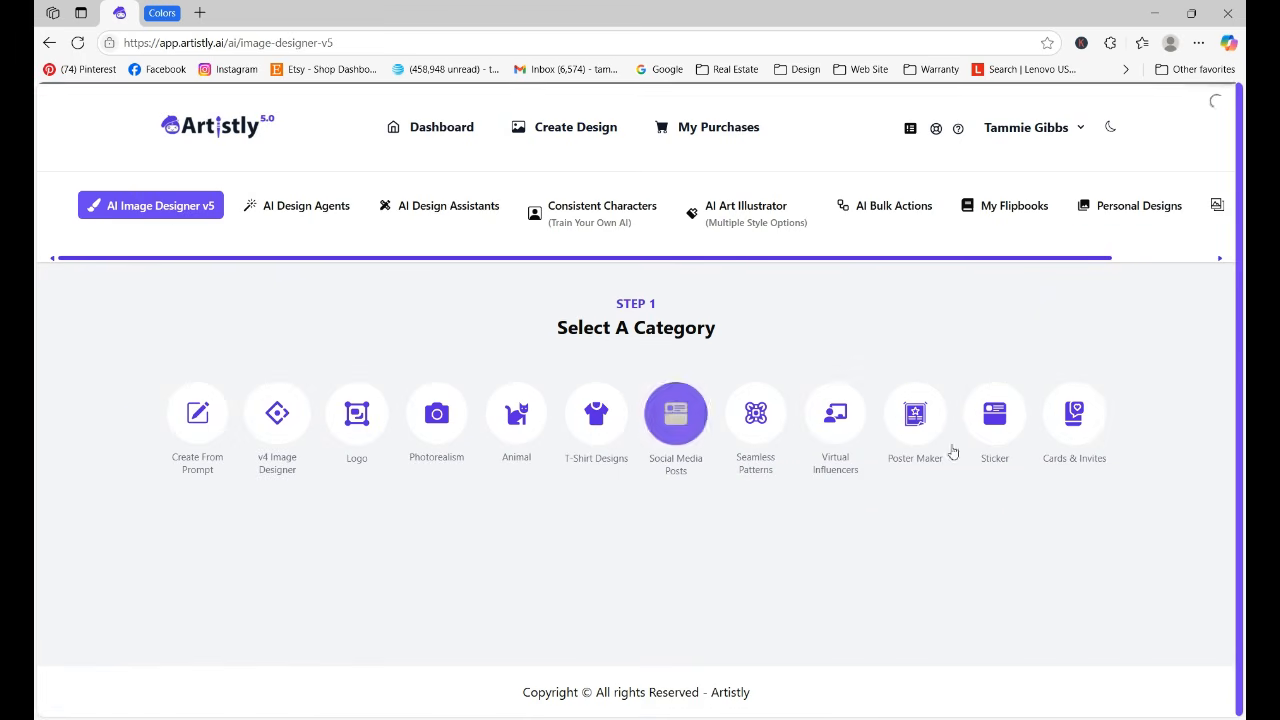
{"action": "left_click", "coordinate": [995, 414]}
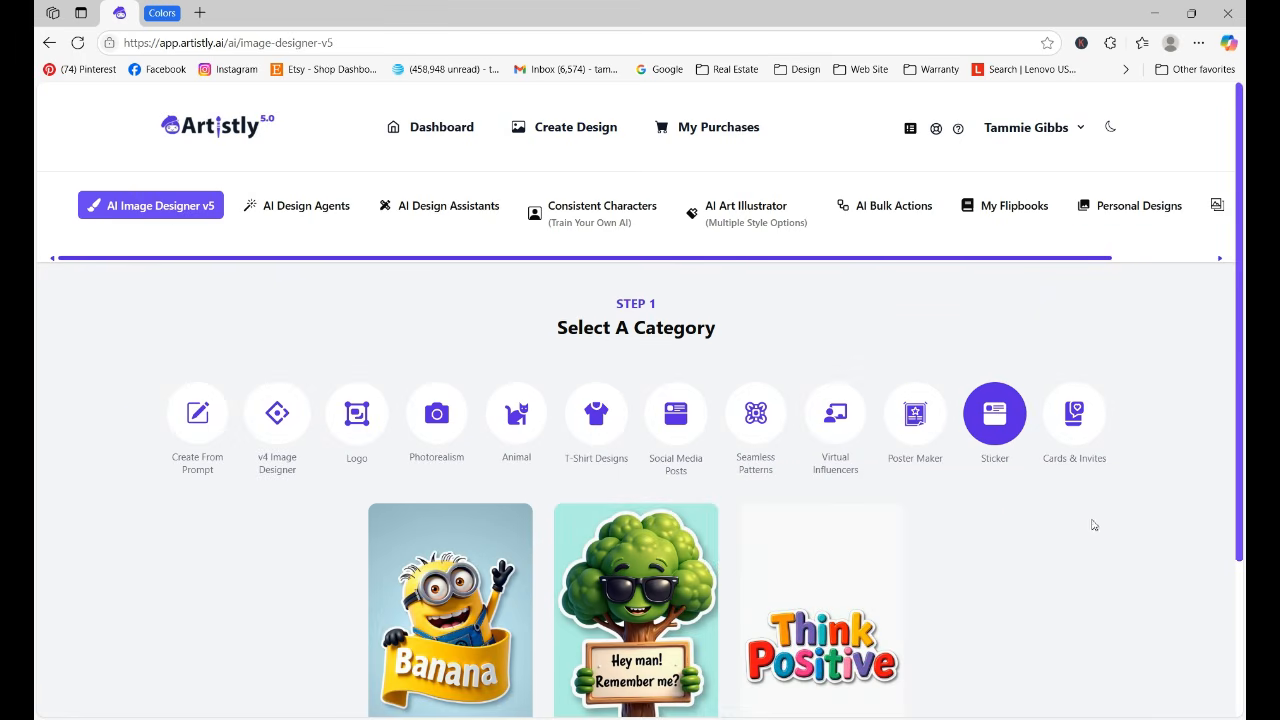
{"action": "scroll", "coordinate": [1063, 600], "scroll_direction": "down", "scroll_amount": 2}
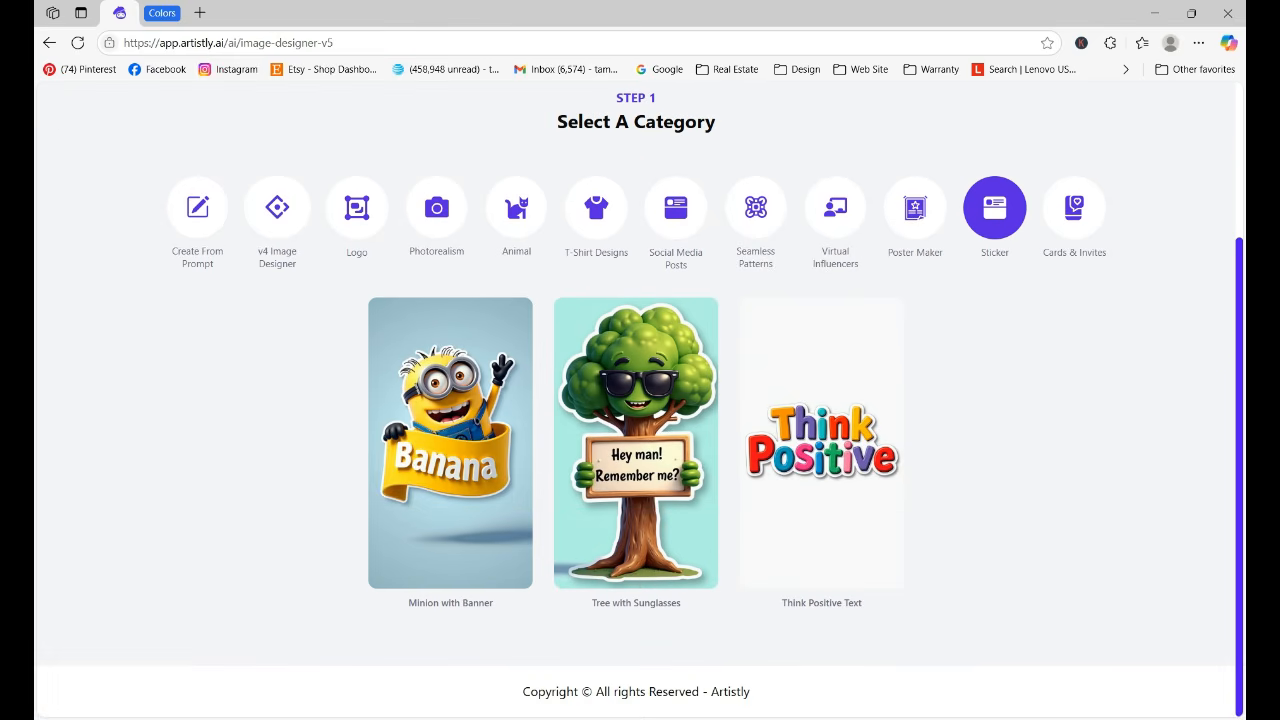
{"action": "left_click", "coordinate": [642, 446]}
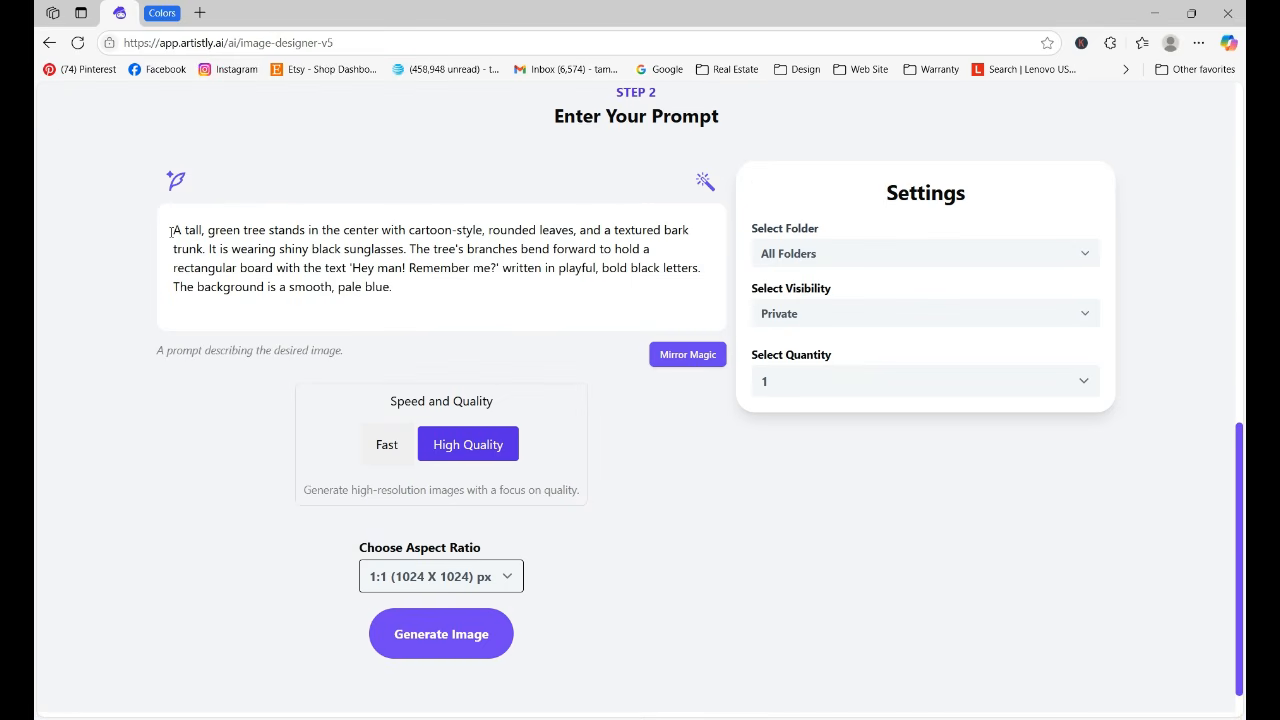
{"action": "left_click_drag", "start_coordinate": [171, 231], "coordinate": [427, 307]}
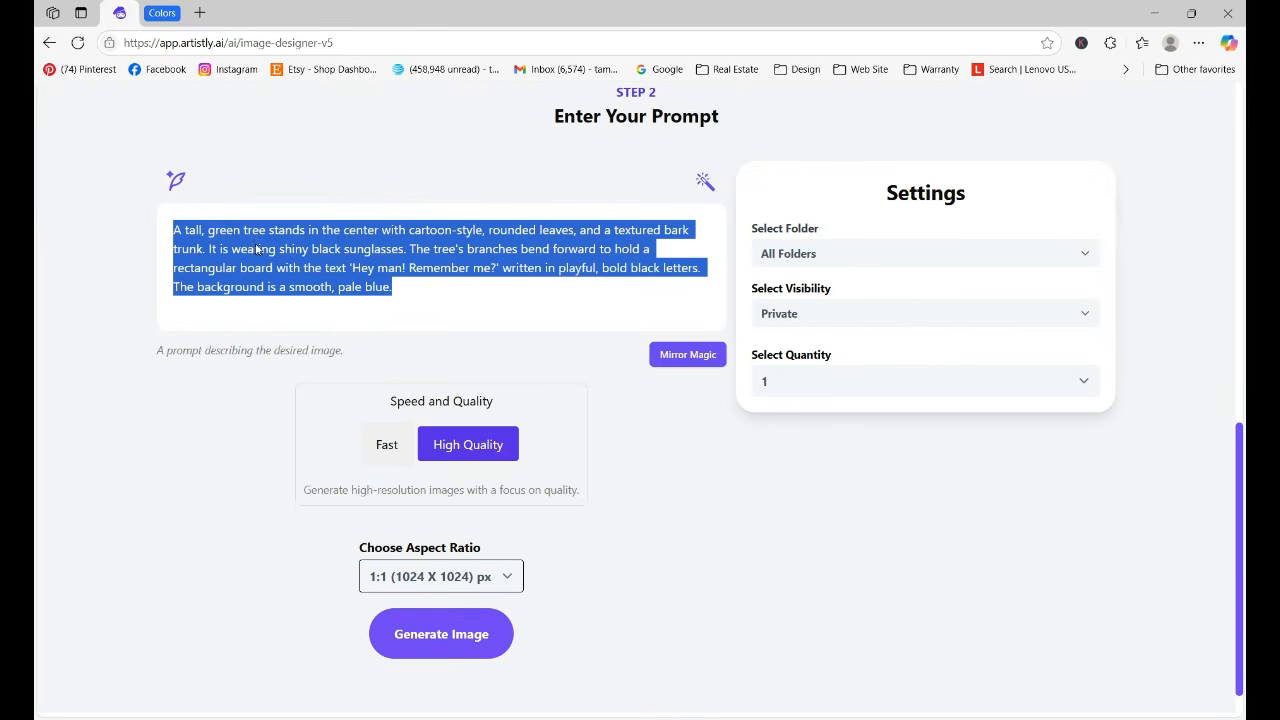
{"action": "key", "text": "ctrl+v"}
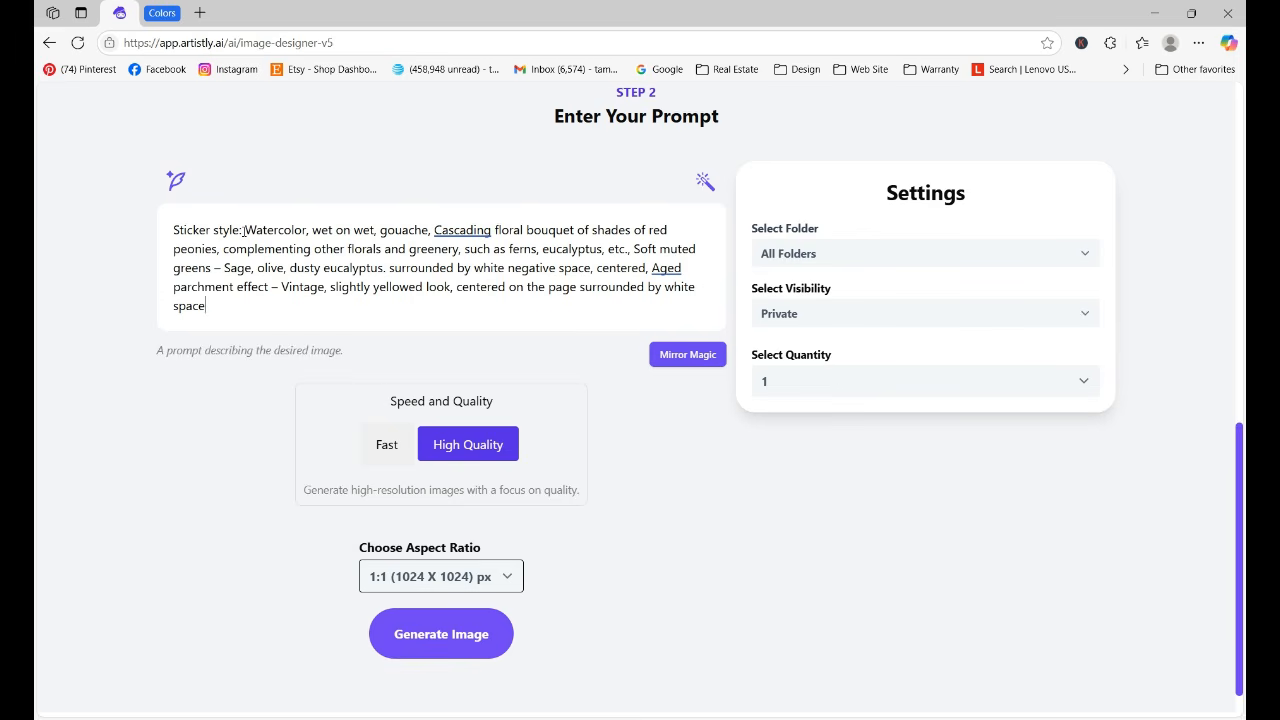
Generate the peony stickers with the quantity set to 4 and the aspect ratio set to 3:4 (896 X 1152) px
{"action": "left_click", "coordinate": [838, 380]}
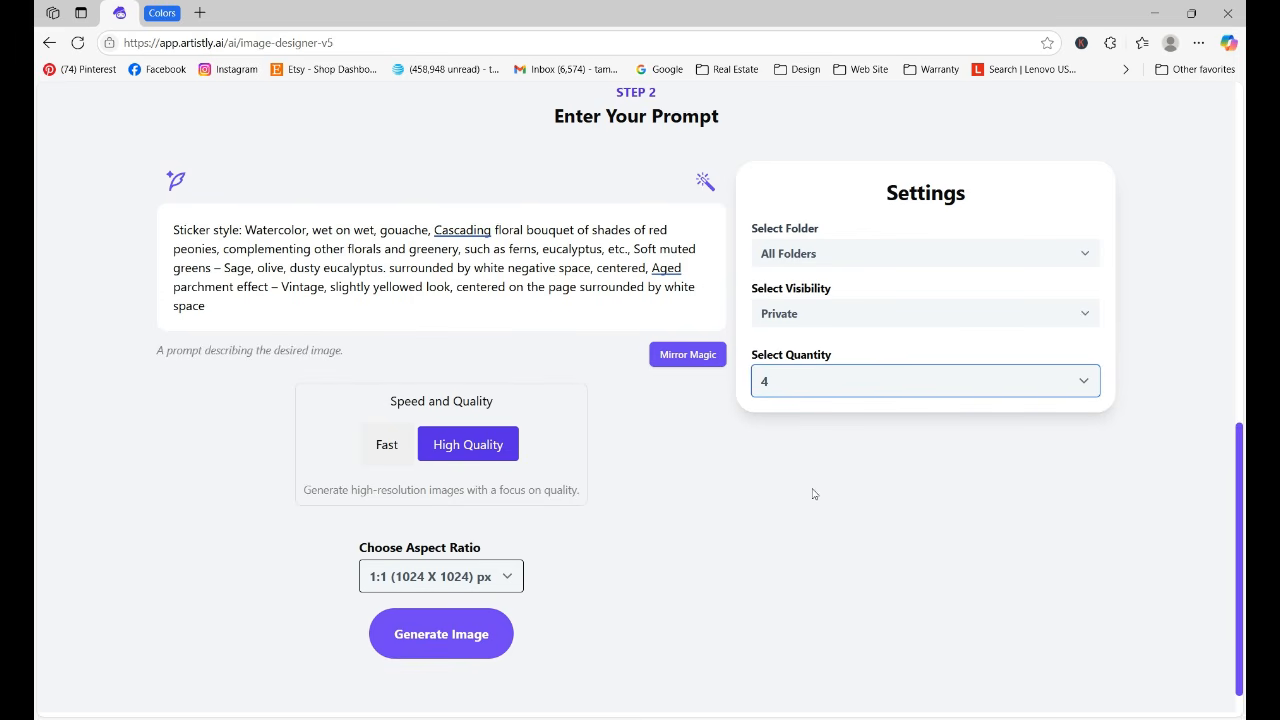
{"action": "left_click", "coordinate": [397, 576]}
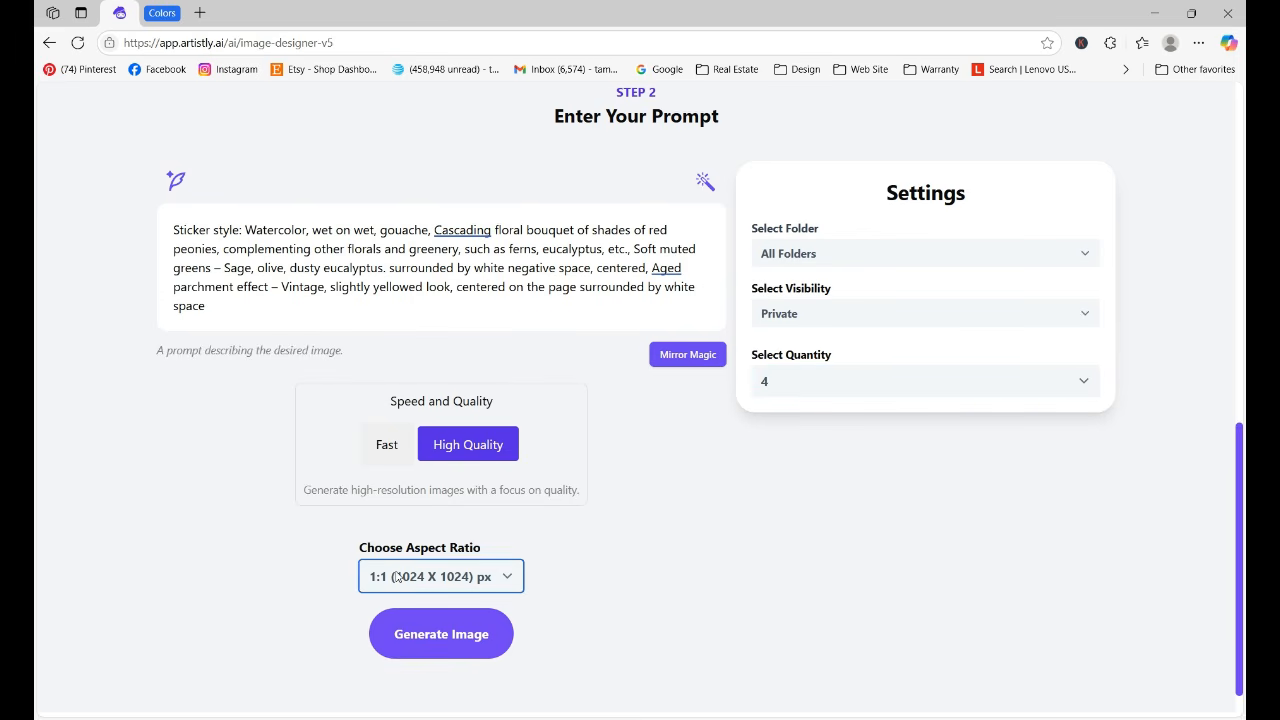
{"action": "left_click", "coordinate": [401, 487]}
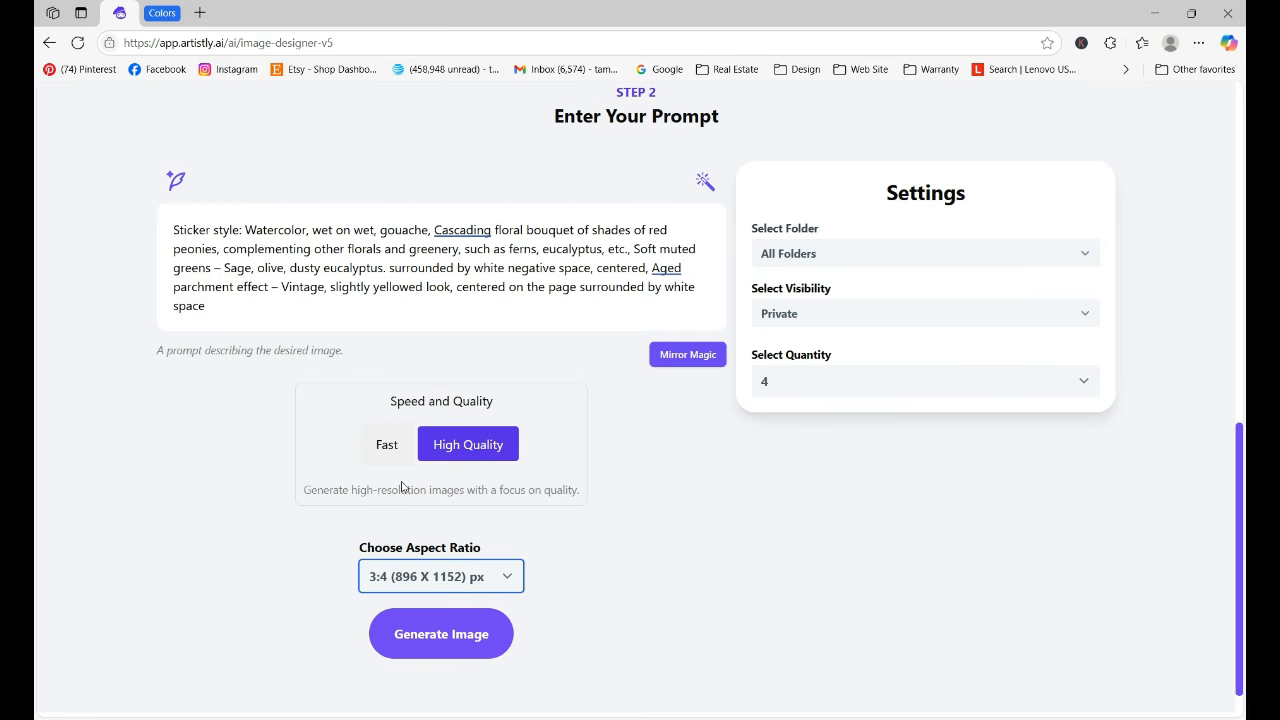
{"action": "left_click", "coordinate": [448, 638]}
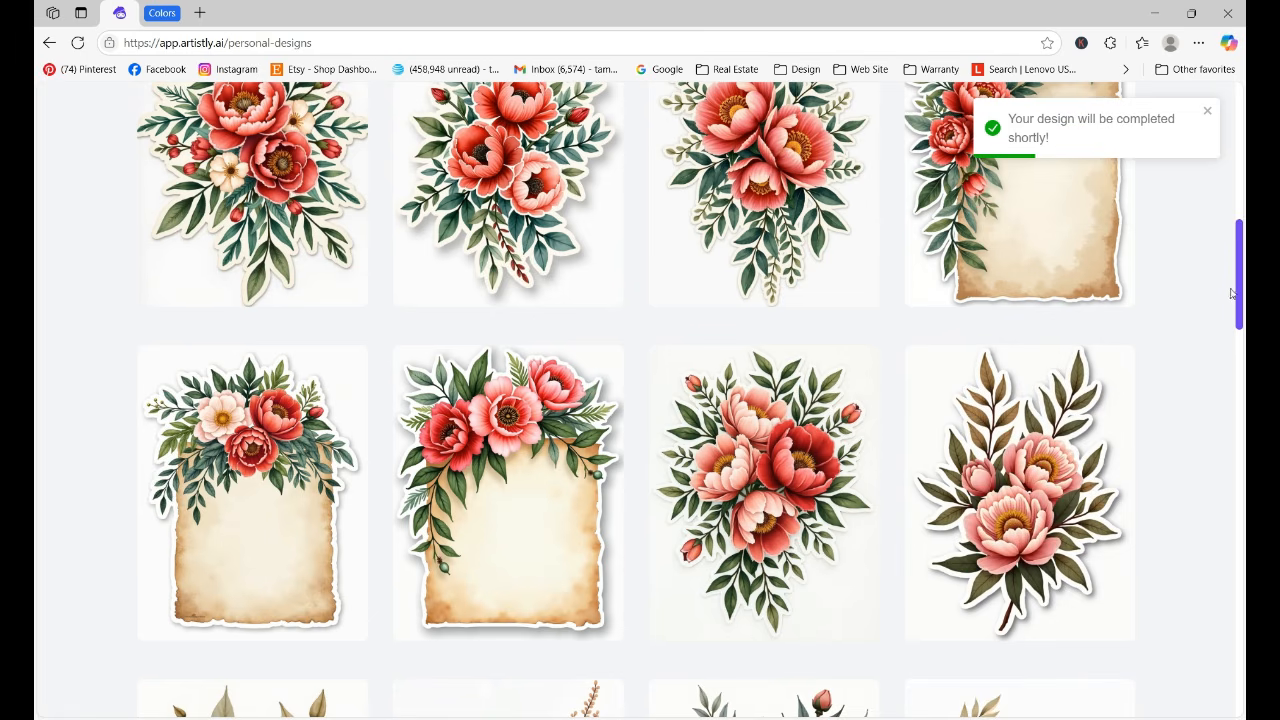
Review the newly generated peony stickers in Personal Designs, viewing the first one's details and closing them
{"action": "left_click_drag", "start_coordinate": [1238, 298], "coordinate": [1240, 160]}
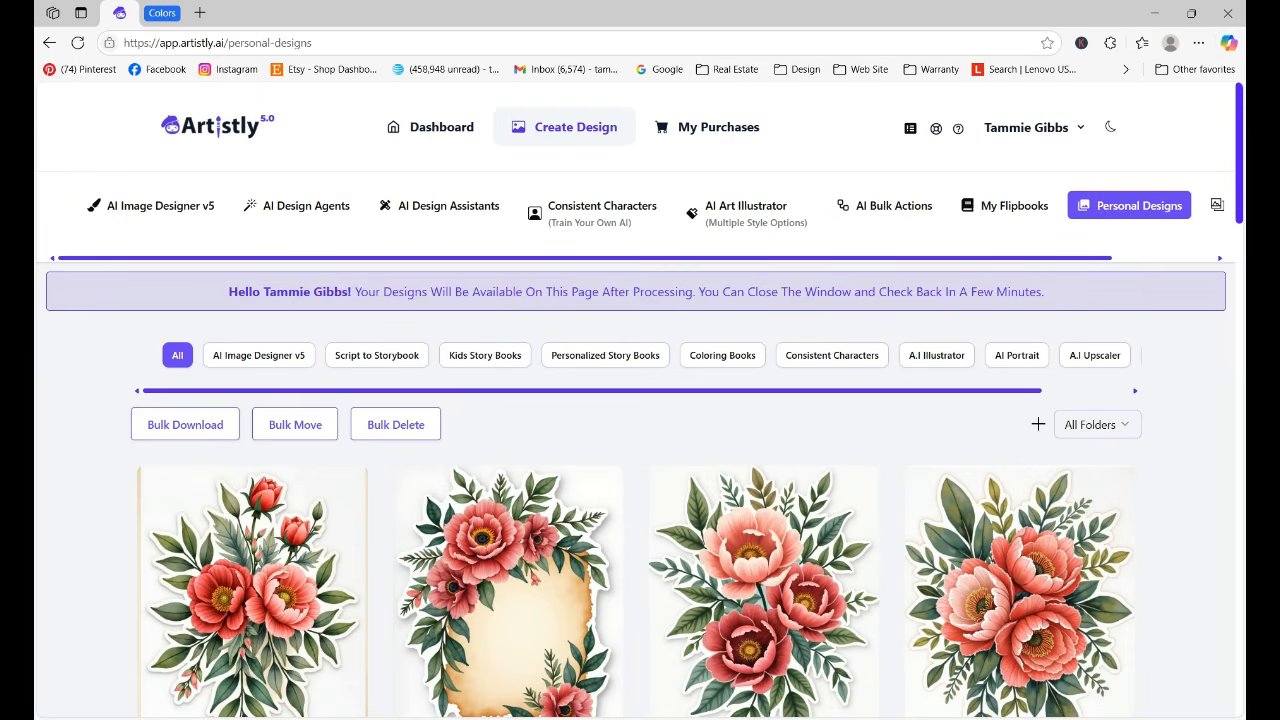
{"action": "scroll", "coordinate": [803, 310], "scroll_direction": "down", "scroll_amount": 3}
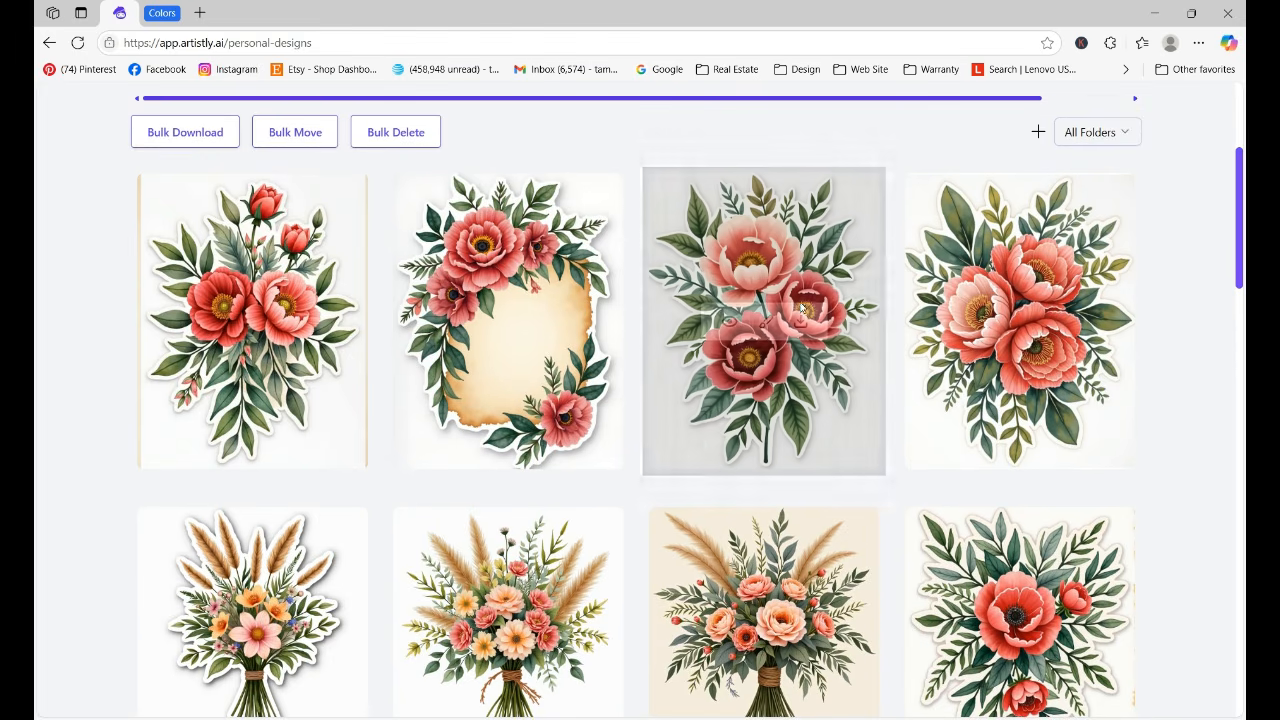
{"action": "left_click", "coordinate": [218, 322]}
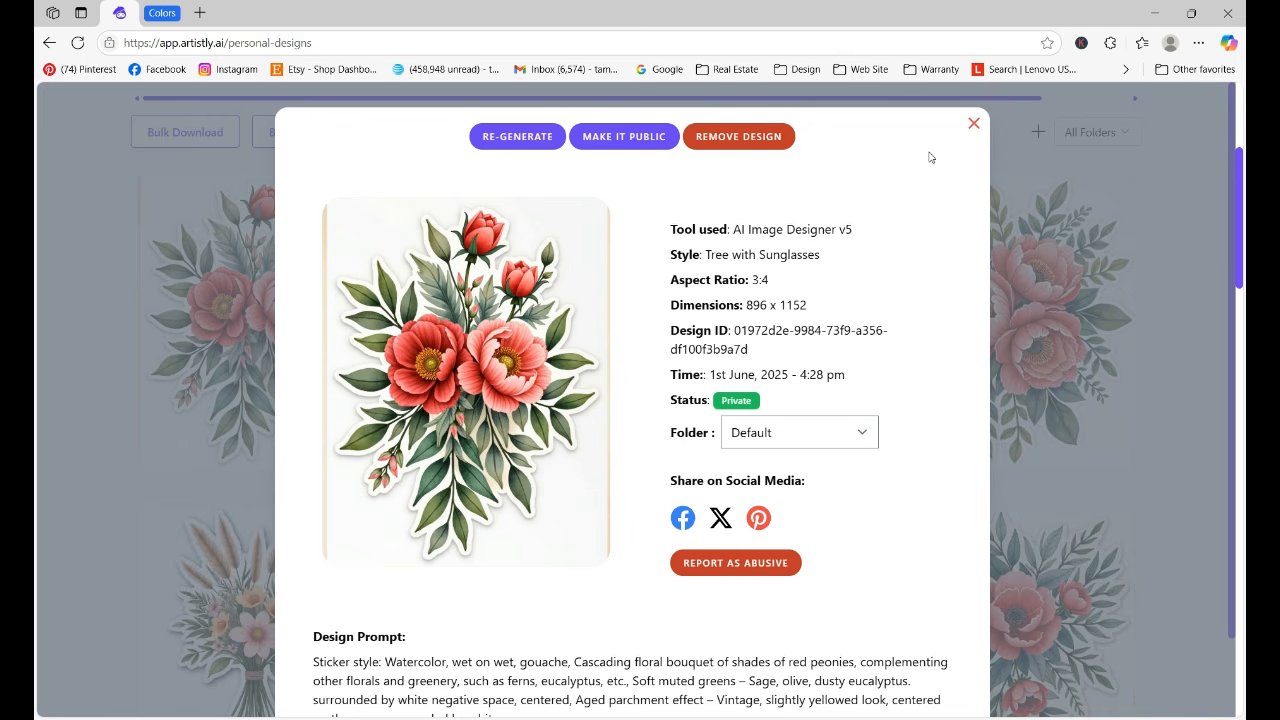
{"action": "left_click", "coordinate": [974, 124]}
{"action": "mouse_move", "coordinate": [601, 345]}
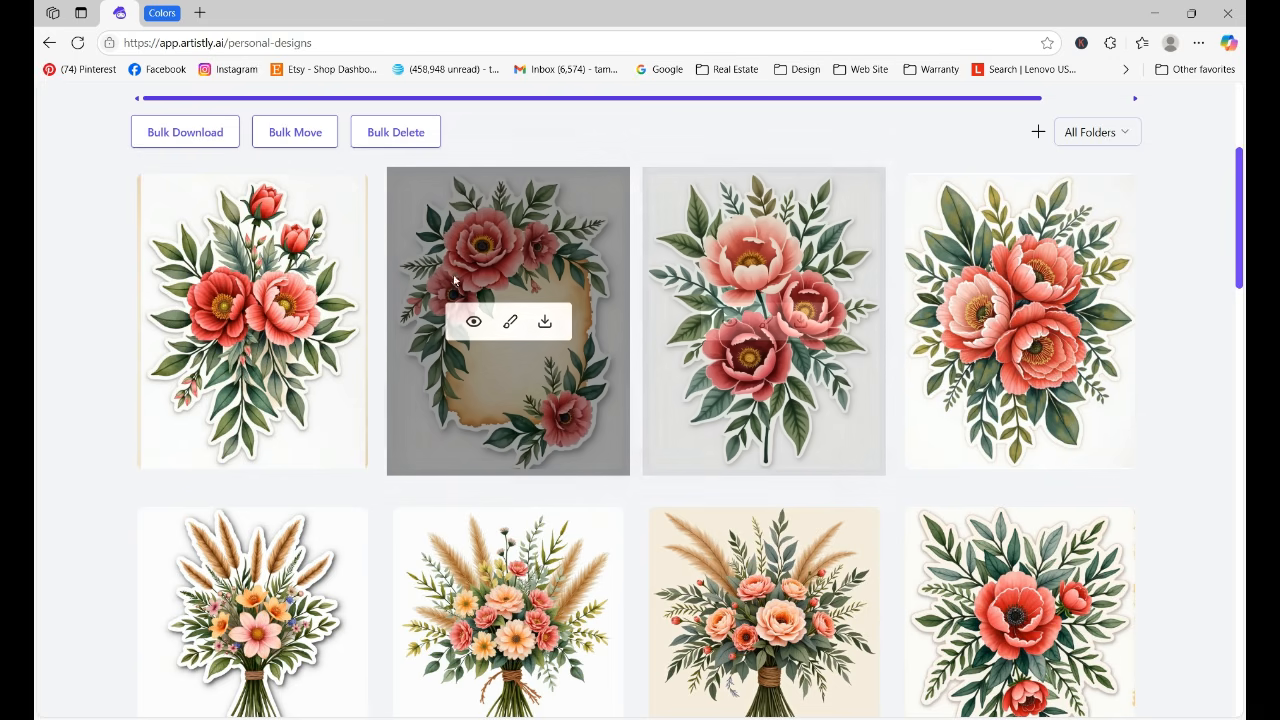
Choose the Sticker category's Tree with Sunglasses template in AI Image Designer v5 and replace its prompt with the copied peony prompt
{"action": "mouse_move", "coordinate": [1032, 349]}
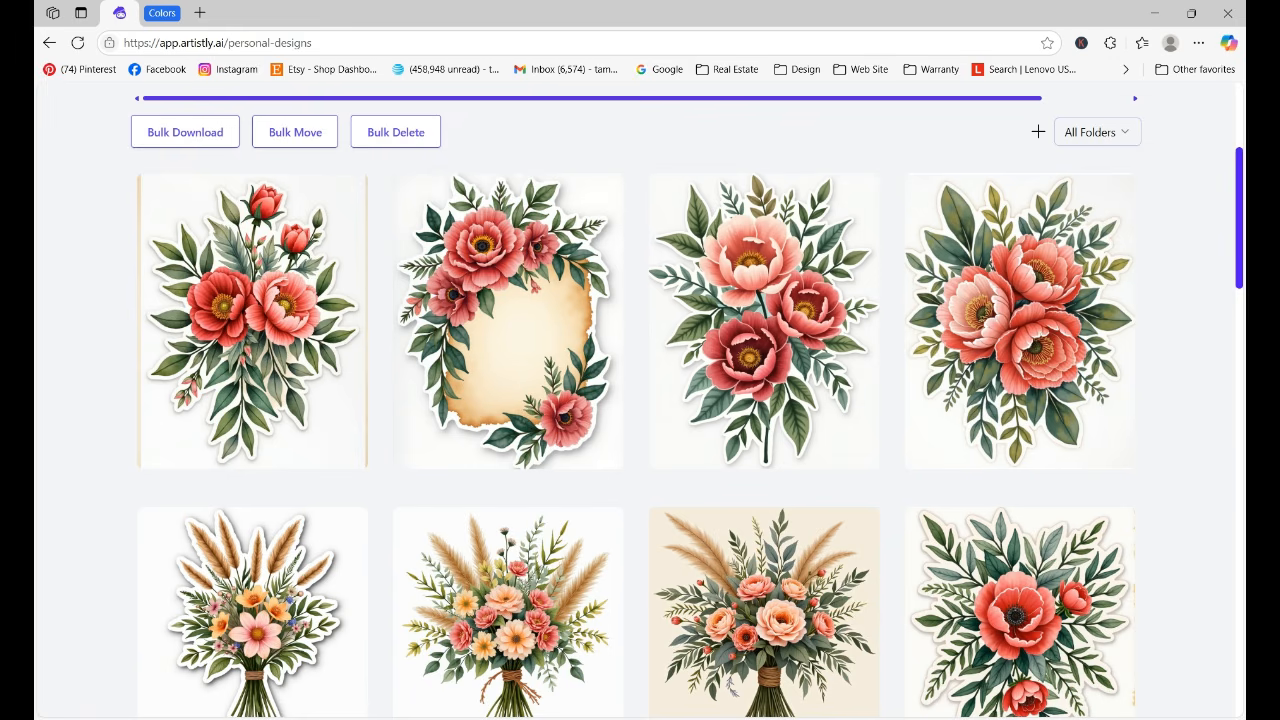
{"action": "scroll", "coordinate": [1216, 292], "scroll_direction": "up", "scroll_amount": 3}
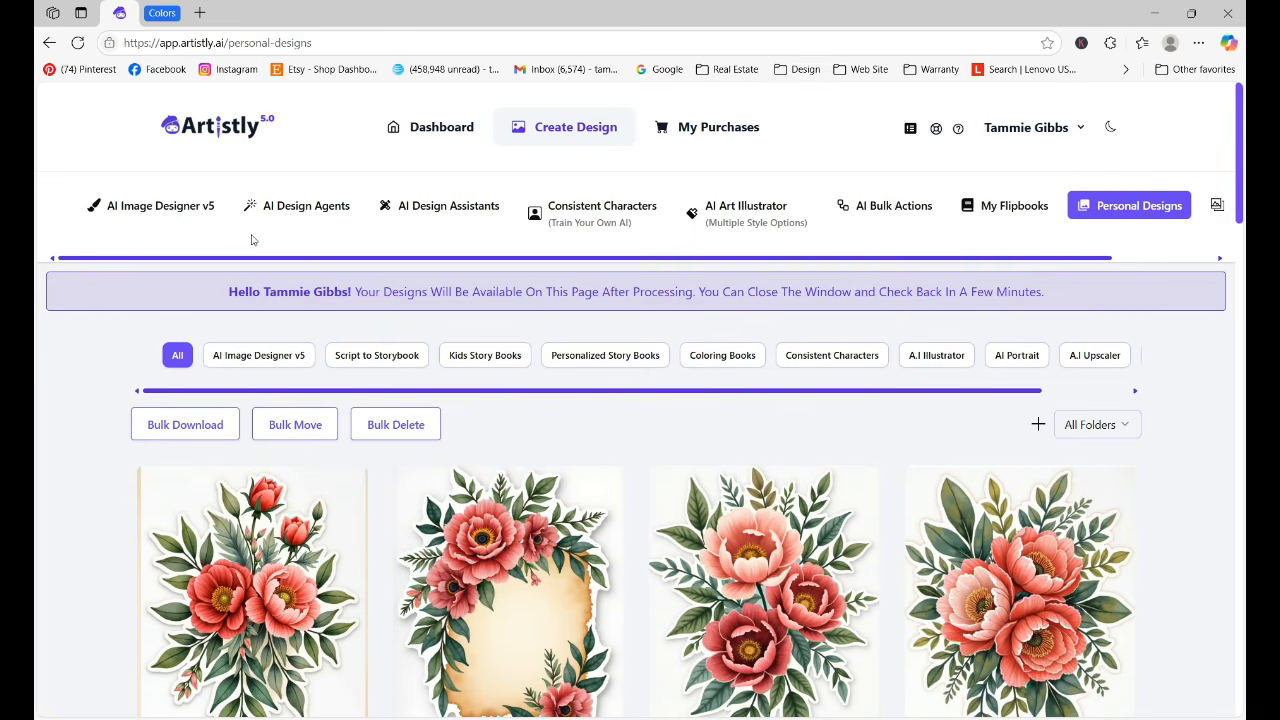
{"action": "left_click", "coordinate": [184, 208]}
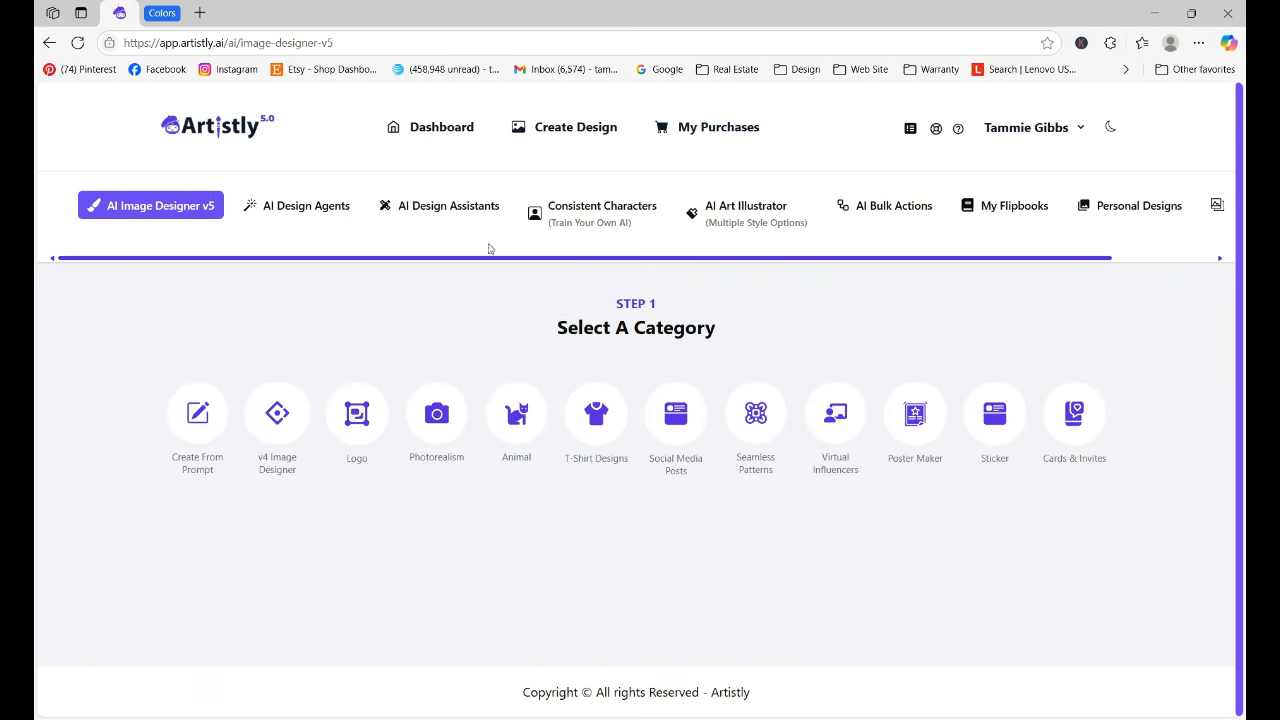
{"action": "left_click", "coordinate": [1014, 444]}
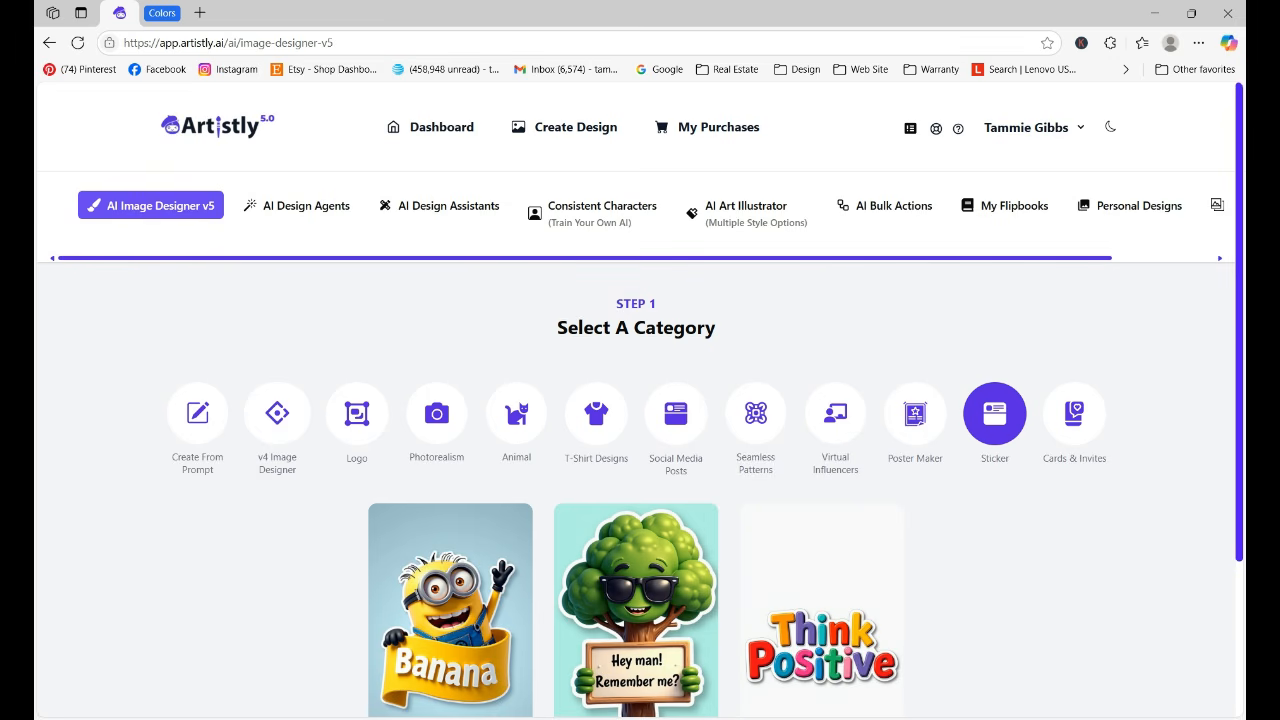
{"action": "scroll", "coordinate": [1034, 531], "scroll_direction": "down", "scroll_amount": 2}
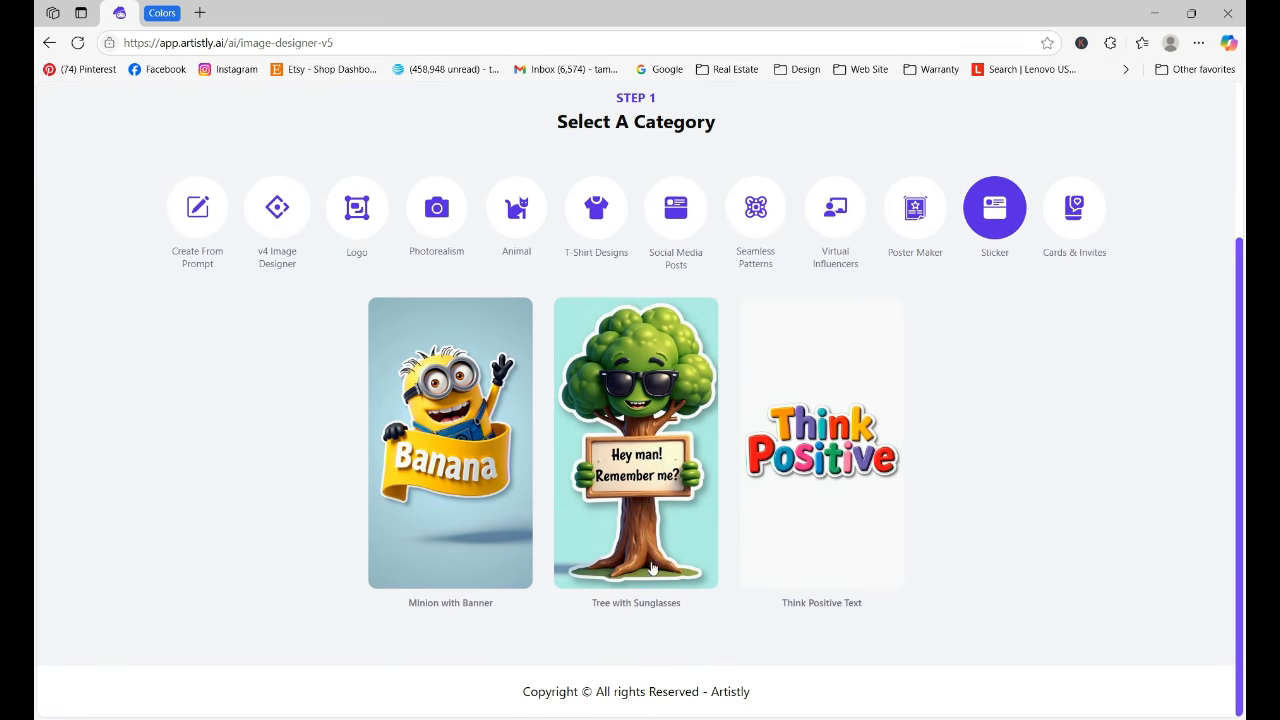
{"action": "left_click", "coordinate": [631, 483]}
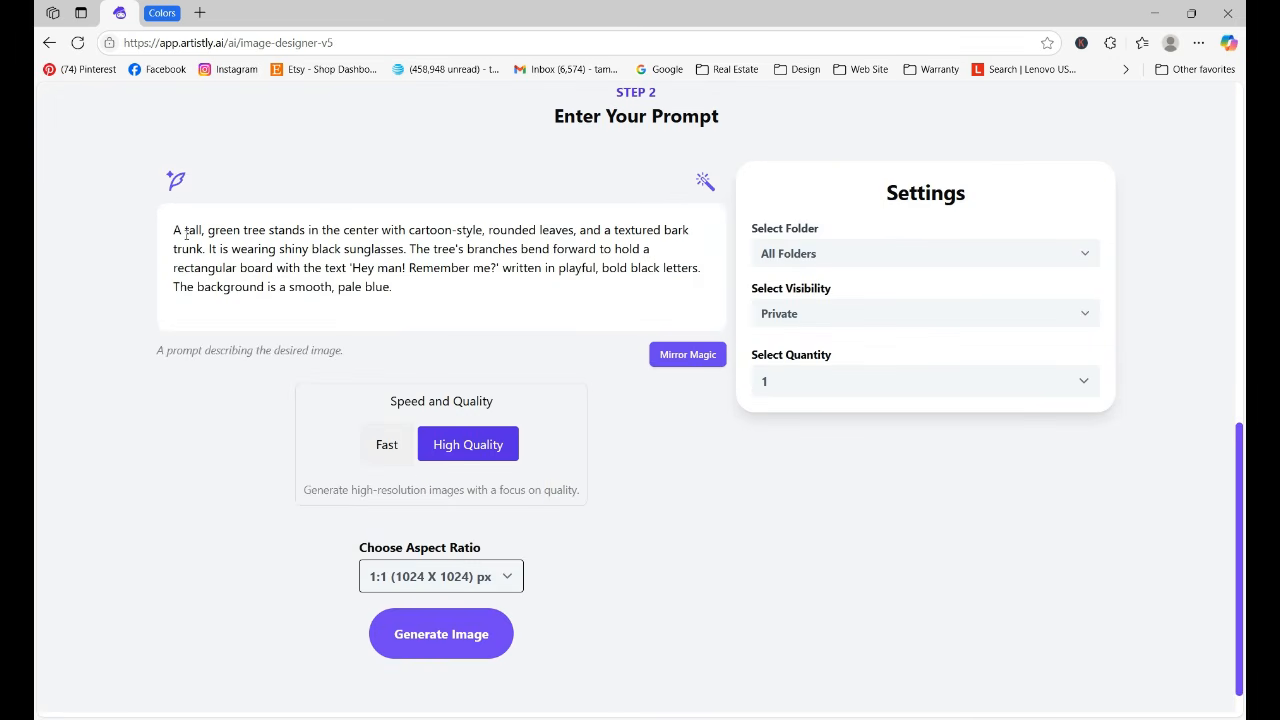
{"action": "left_click_drag", "start_coordinate": [186, 233], "coordinate": [353, 311]}
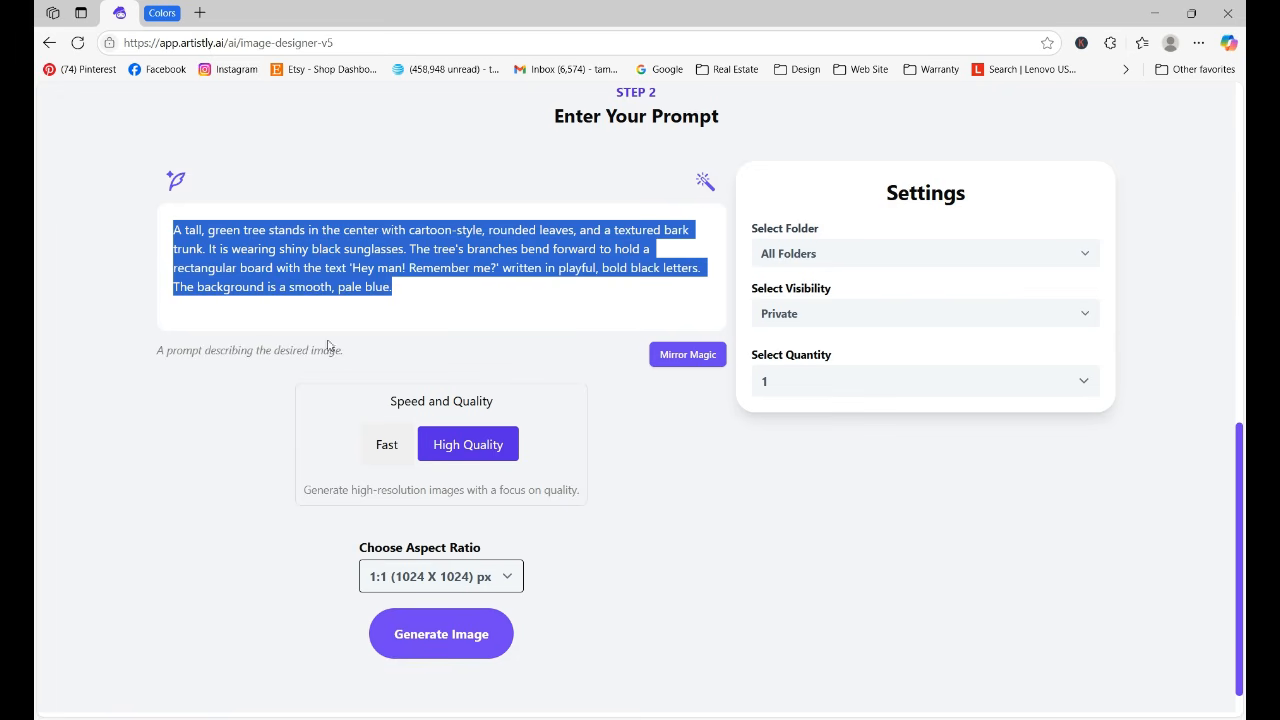
{"action": "type", "text": "Sticker style: Watercolor, wet on wet, gouache, Cascading floral bouquet of shades of red peonies, complementing other florals and greenery, such as ferns, eucalyptus, etc., Soft muted greens – Sage, olive, dusty eucalyptus. surrounded by white negative space, centered, Aged parchment effect – Vintage, slightly yellowed look, centered on the page surrounded by white space"}
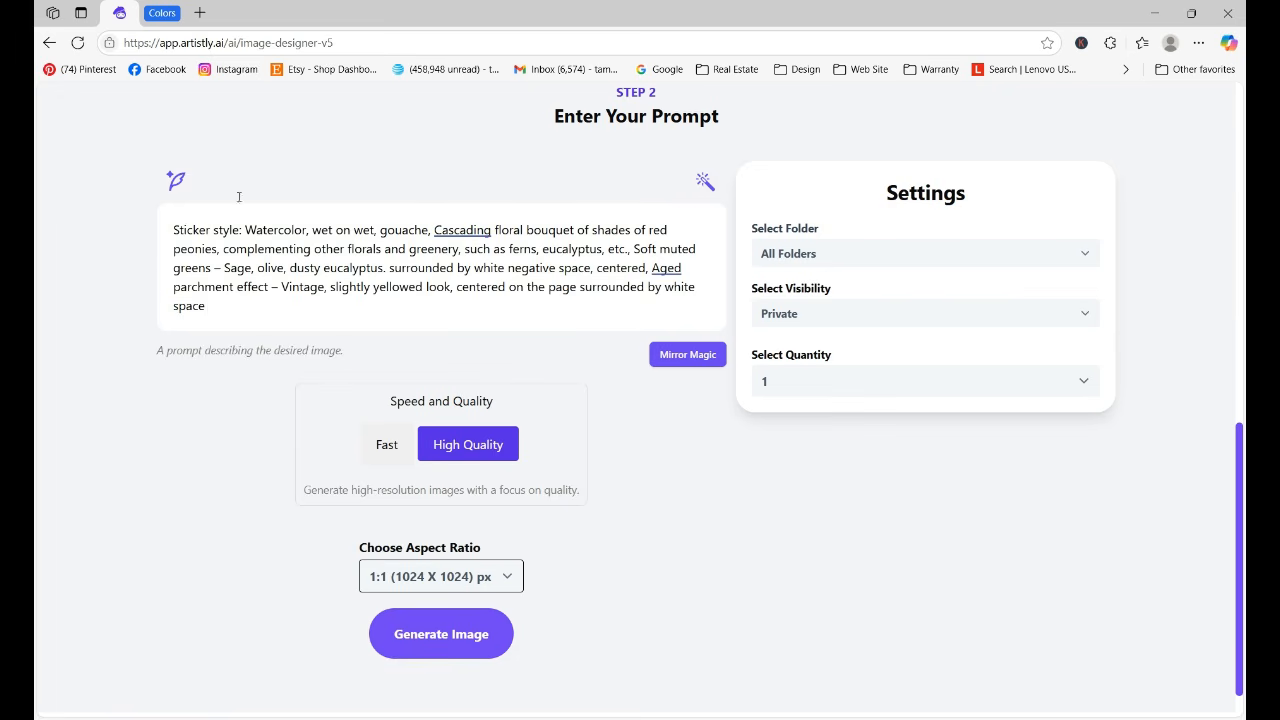
Remove "Sticker style:" and the space after it so the prompt begins with "Watercolor, wet on wet, gouache"
{"action": "left_click_drag", "start_coordinate": [234, 229], "coordinate": [141, 222]}
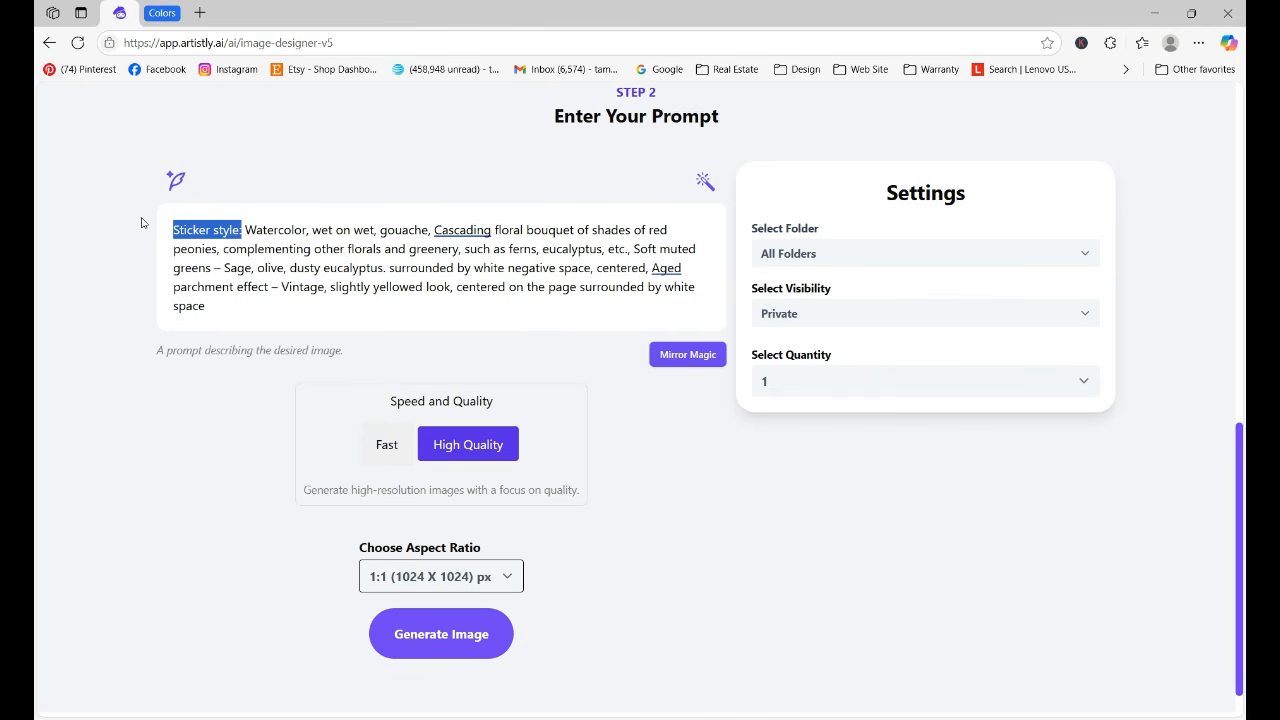
{"action": "key", "text": "BackSpace"}
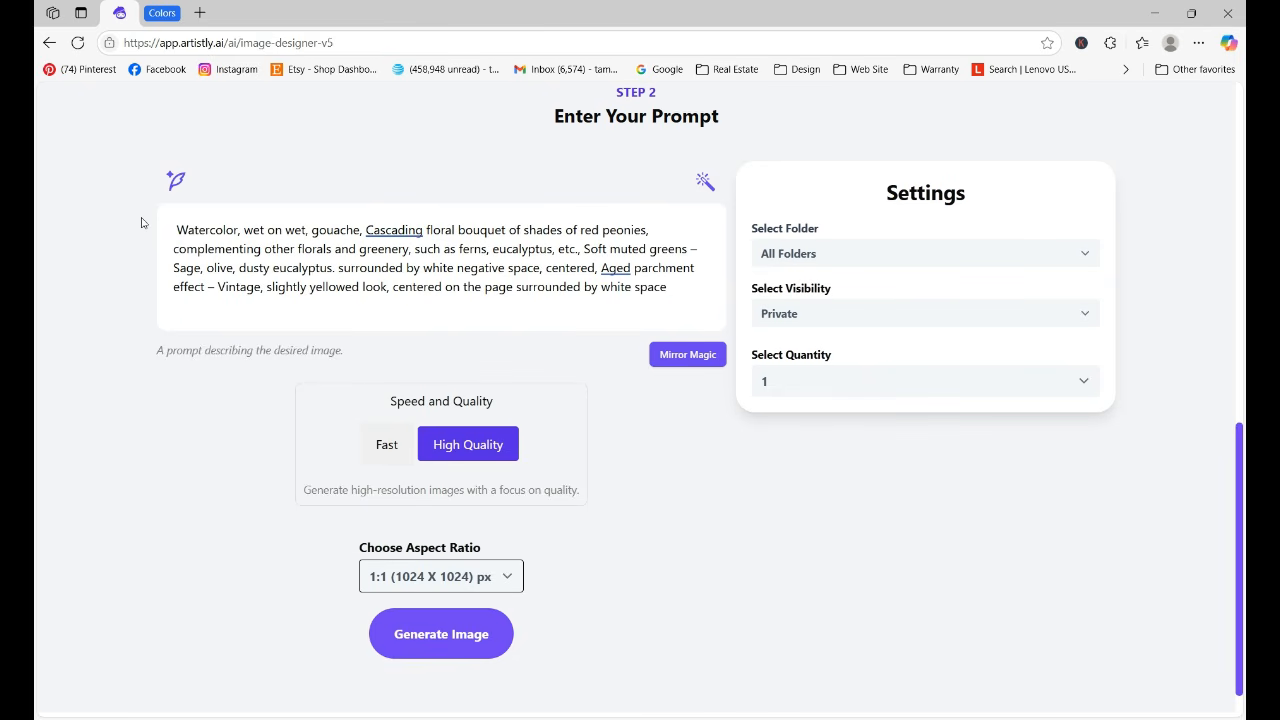
{"action": "key", "text": "Delete"}
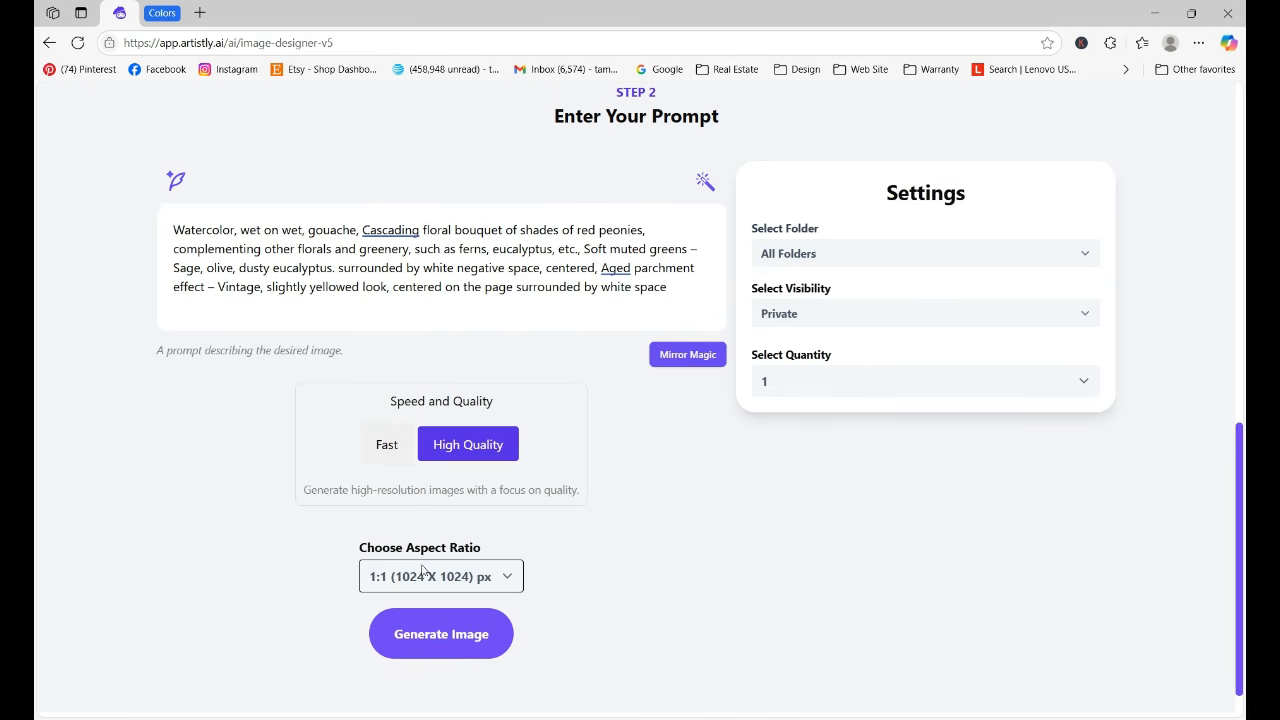
Generate the peony designs with the aspect ratio set to 3:4 (896 X 1152) px and the quantity set to 4
{"action": "left_click", "coordinate": [474, 586]}
{"action": "key", "text": "Down"}
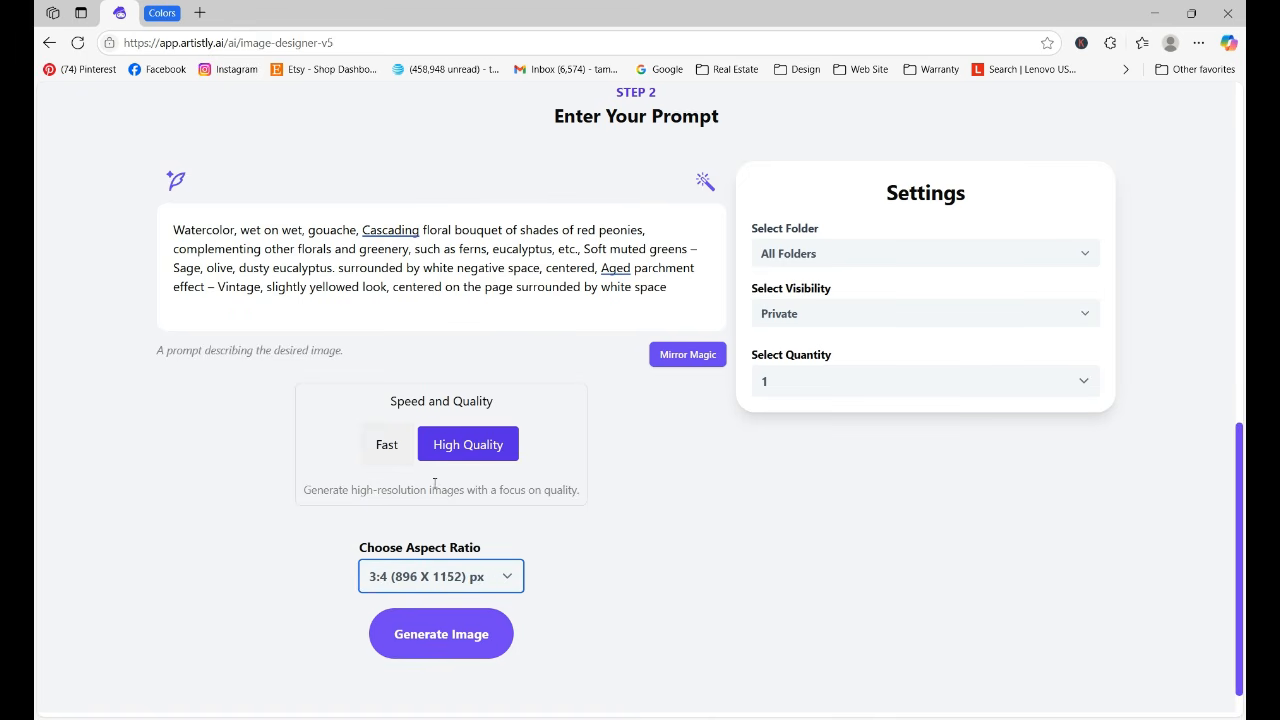
{"action": "left_click", "coordinate": [830, 383]}
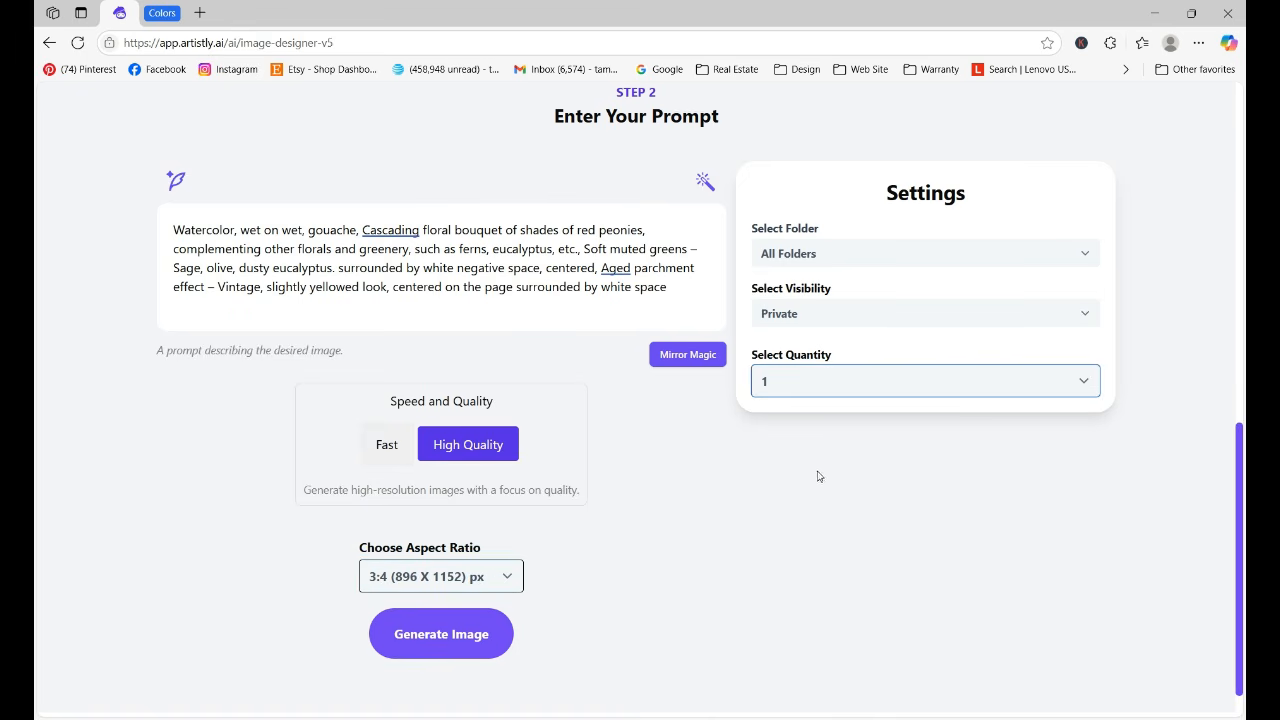
{"action": "key", "text": "4"}
{"action": "left_click", "coordinate": [465, 645]}
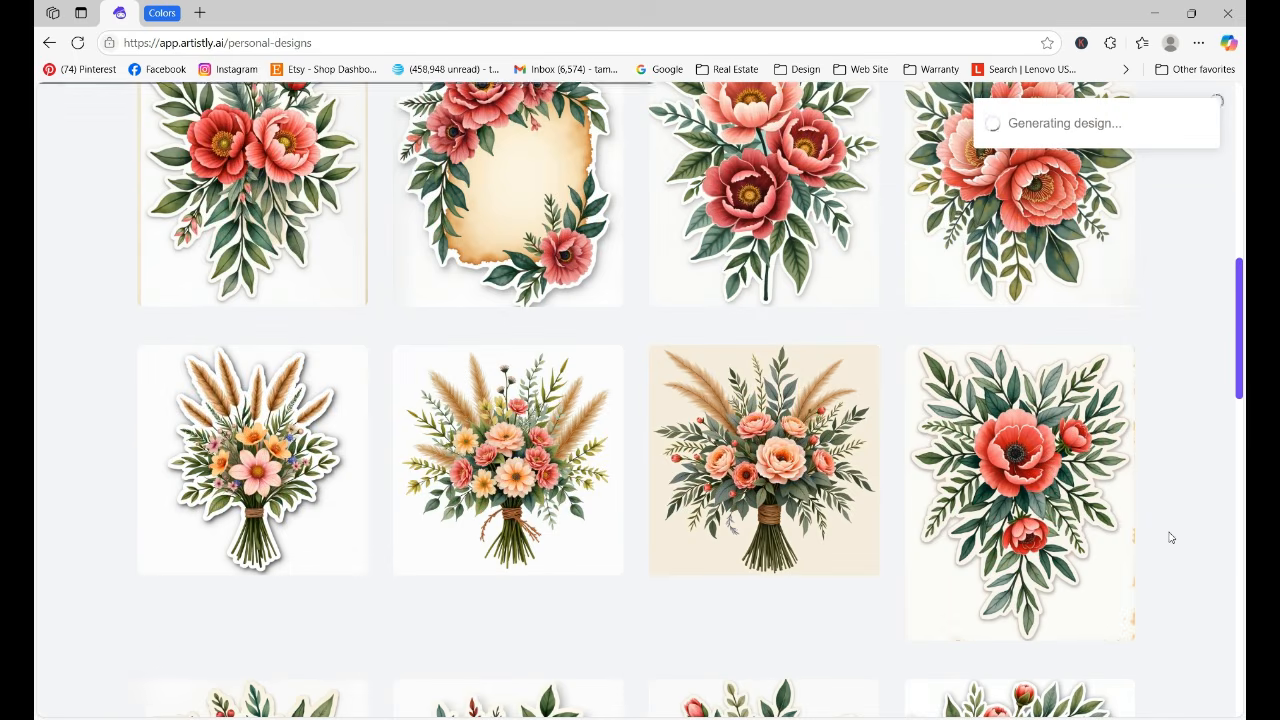
Reload Personal Designs until the new peony designs finish processing and examine the results
{"action": "left_click_drag", "start_coordinate": [1240, 309], "coordinate": [1228, 167]}
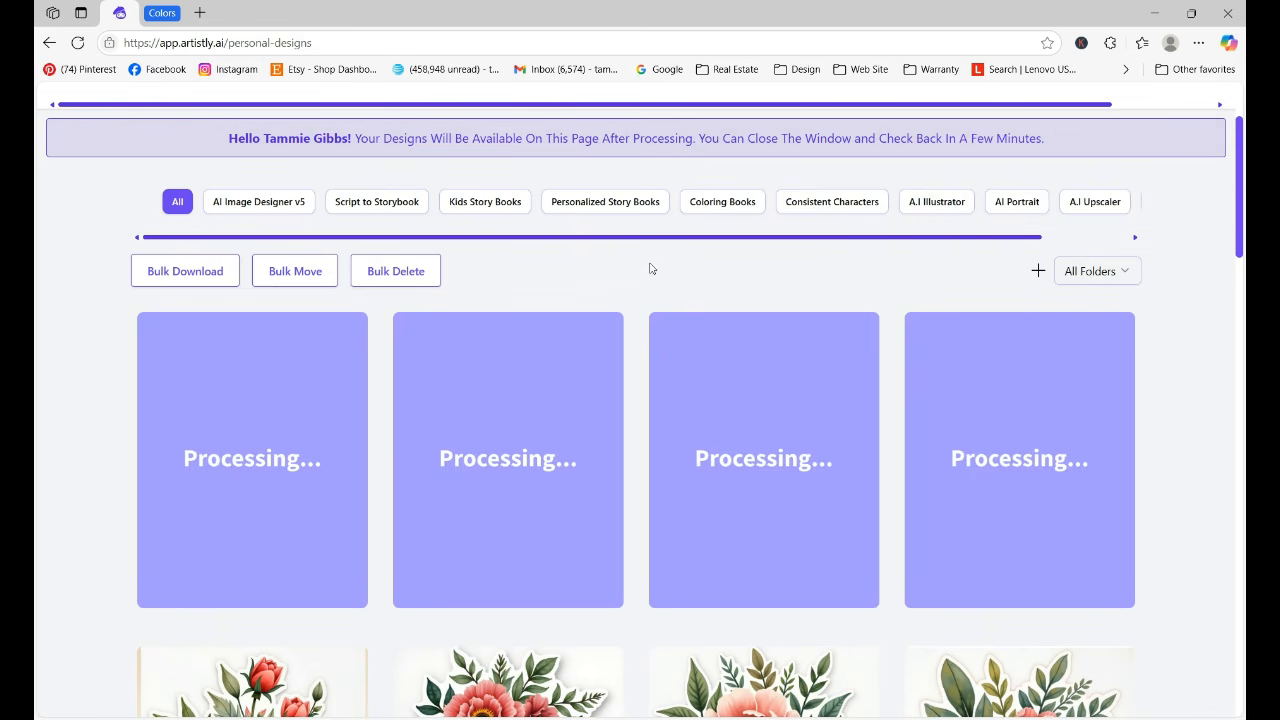
{"action": "left_click", "coordinate": [77, 44]}
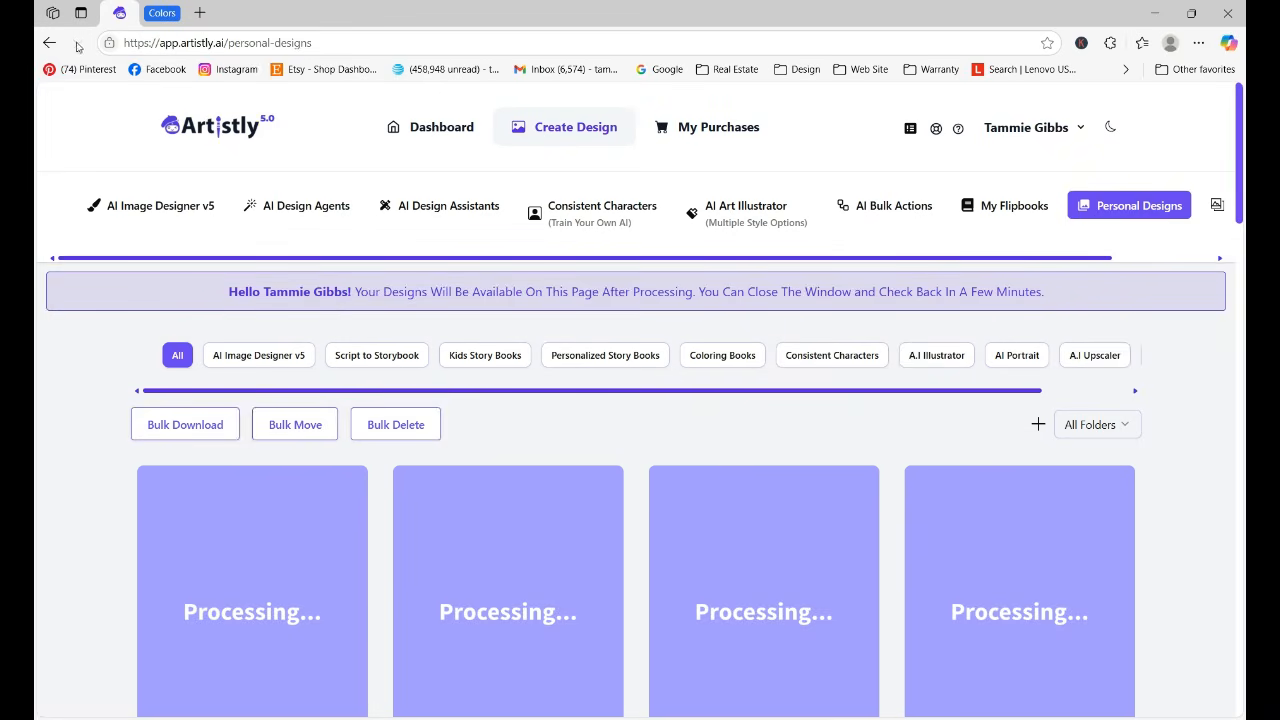
{"action": "left_click", "coordinate": [77, 43]}
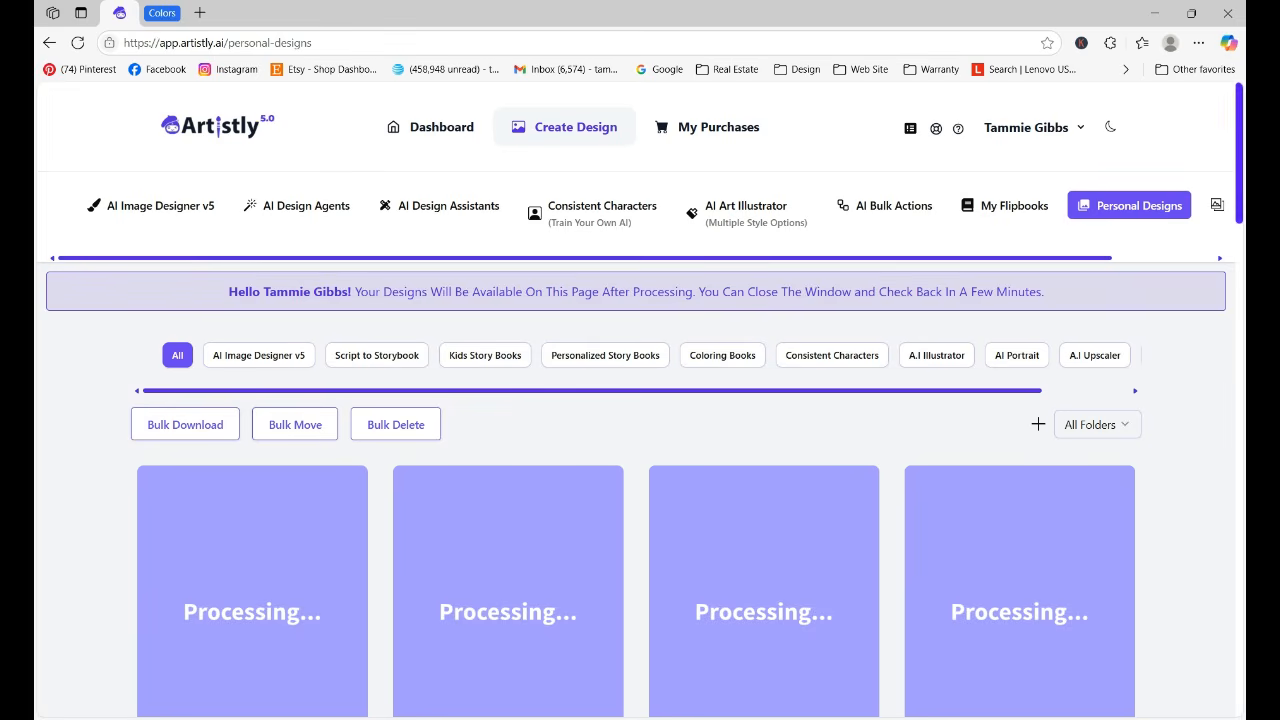
{"action": "left_click", "coordinate": [77, 43]}
{"action": "left_click", "coordinate": [77, 43]}
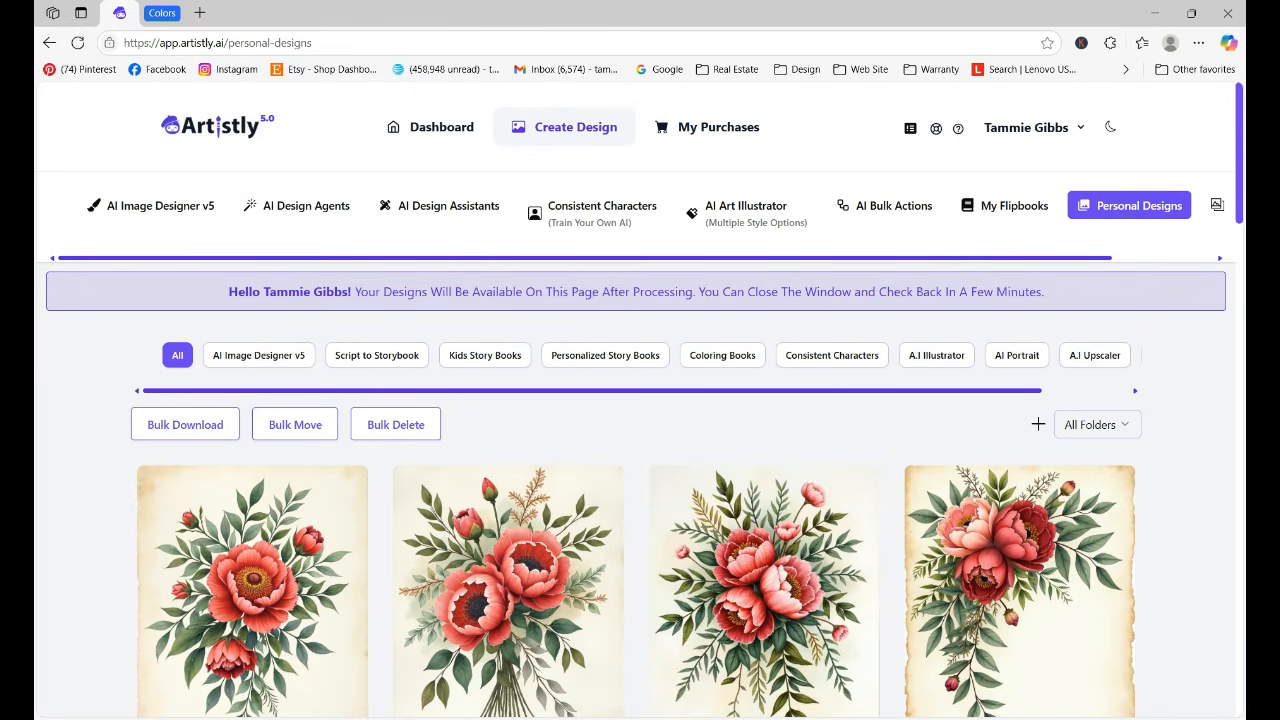
{"action": "scroll", "coordinate": [787, 465], "scroll_direction": "down", "scroll_amount": 2}
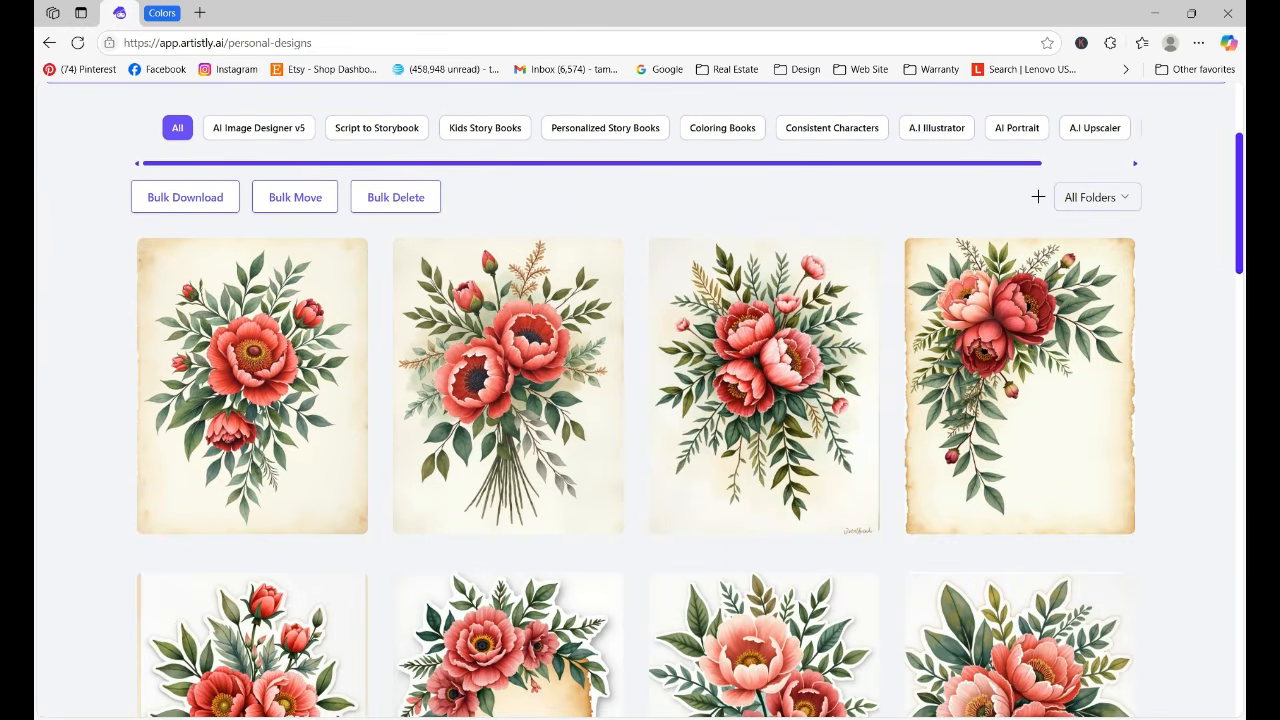
{"action": "mouse_move", "coordinate": [787, 465]}
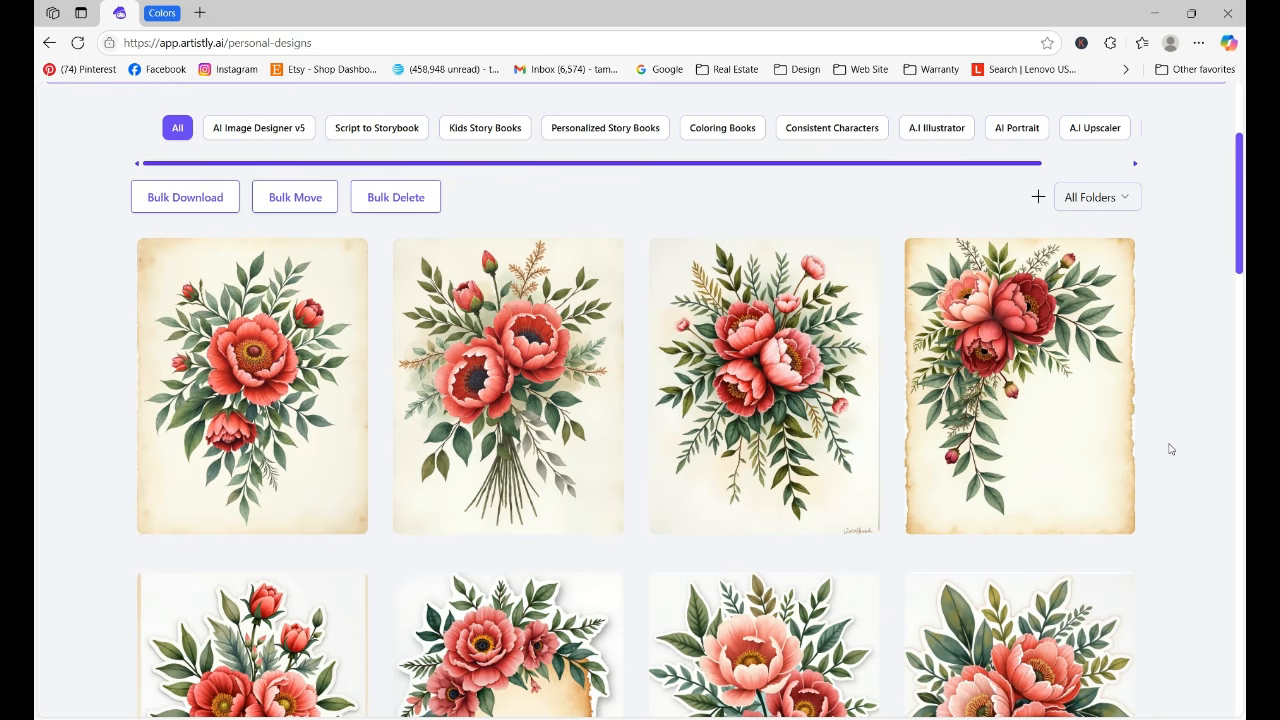
{"action": "mouse_move", "coordinate": [252, 336]}
Look through the older floral designs in Personal Designs, load more of them, and return to the start of the page
{"action": "scroll", "coordinate": [730, 228], "scroll_direction": "down", "scroll_amount": 9}
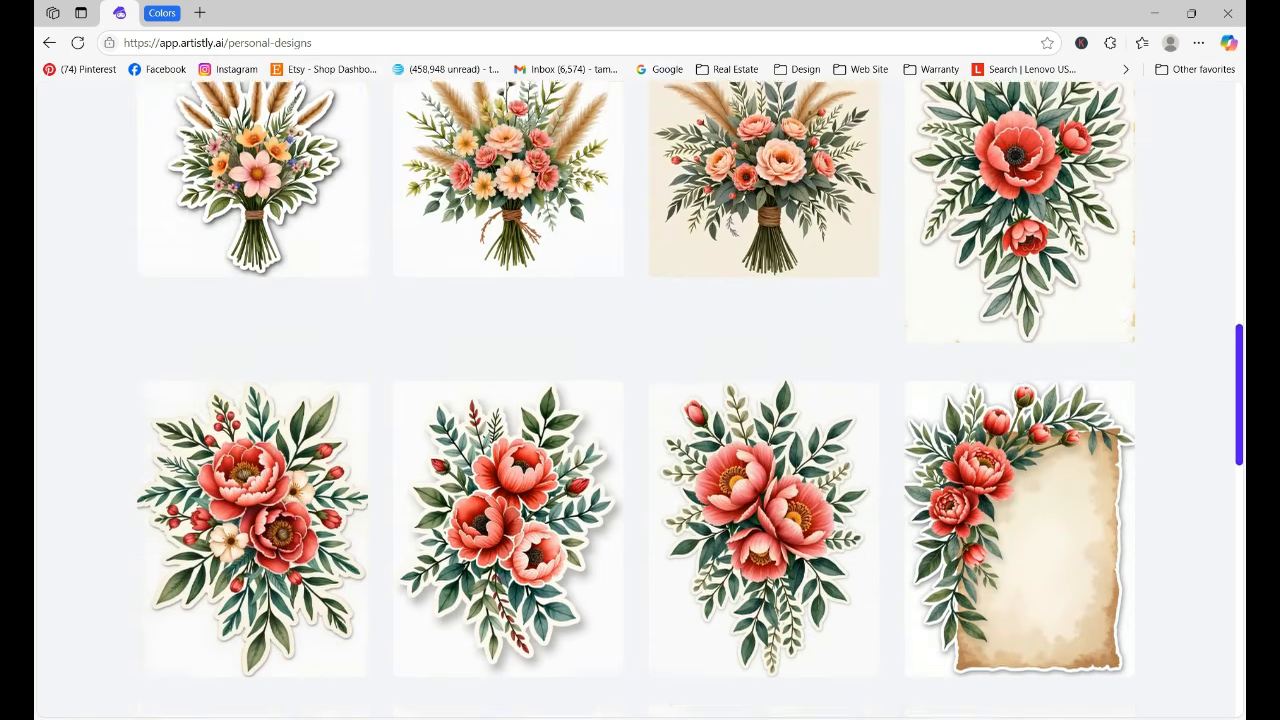
{"action": "scroll", "coordinate": [733, 228], "scroll_direction": "down", "scroll_amount": 6}
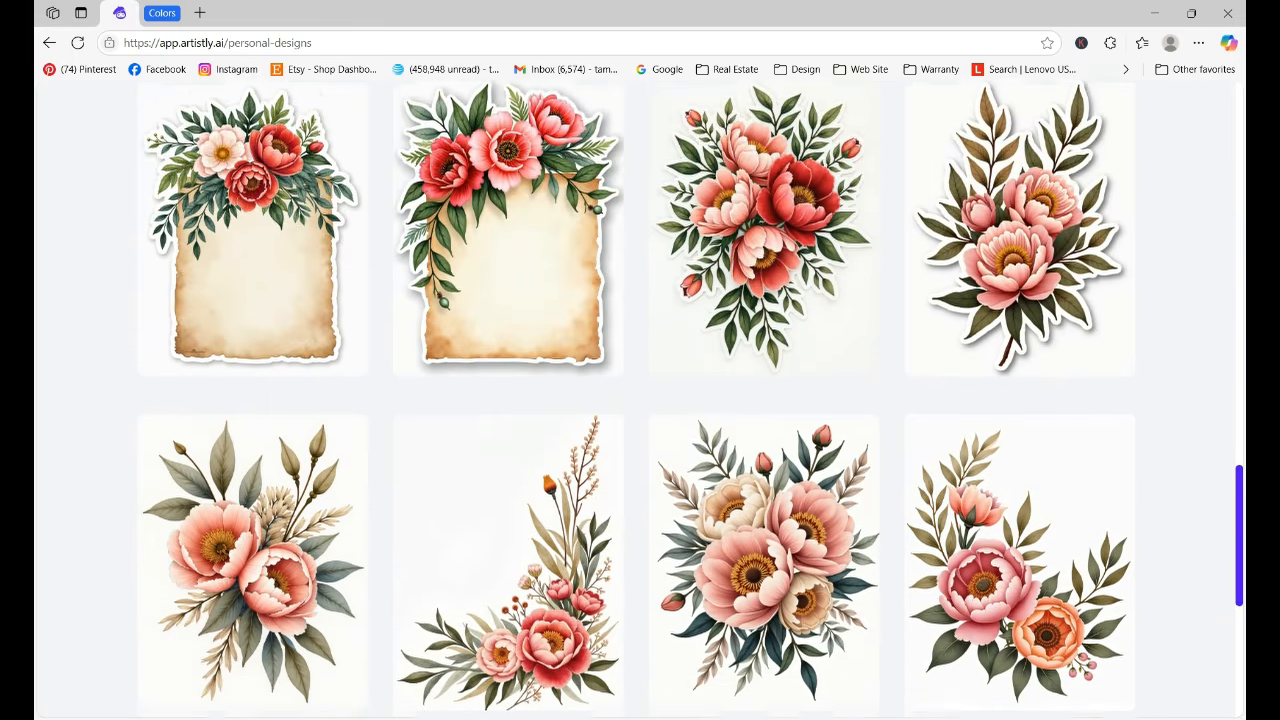
{"action": "left_click_drag", "start_coordinate": [1239, 535], "coordinate": [1239, 566]}
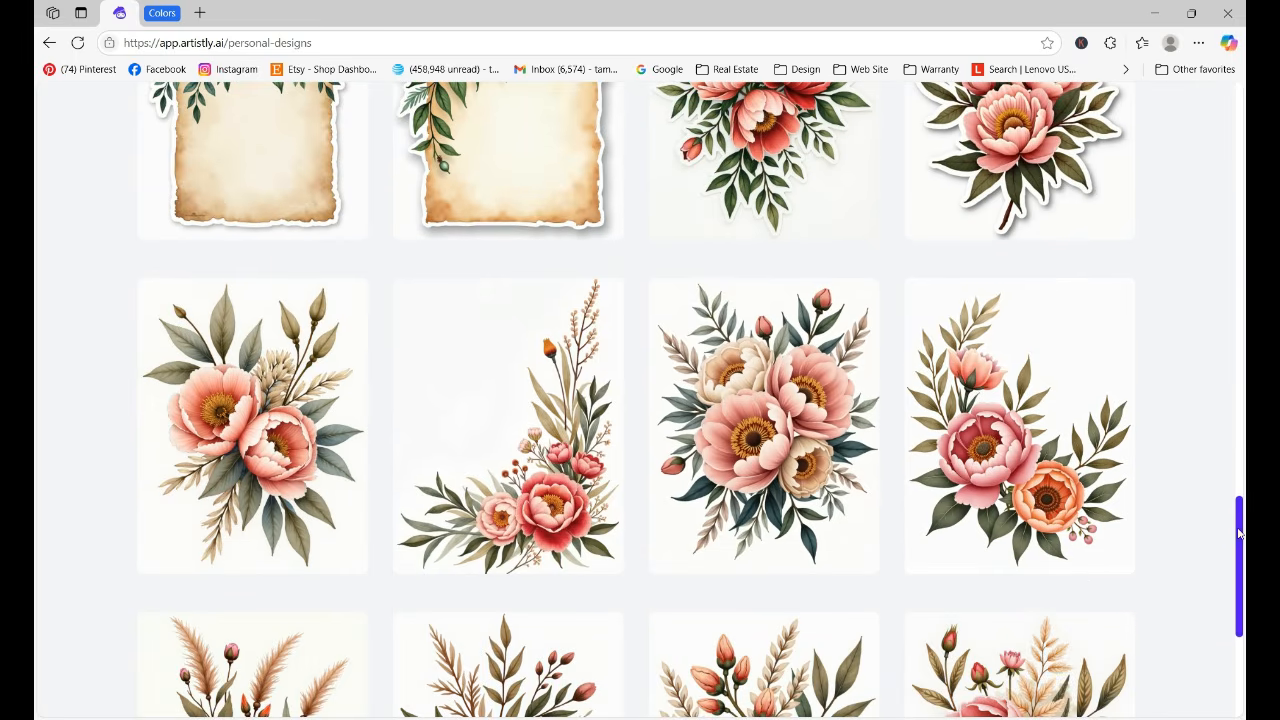
{"action": "scroll", "coordinate": [1239, 535], "scroll_direction": "down", "scroll_amount": 4}
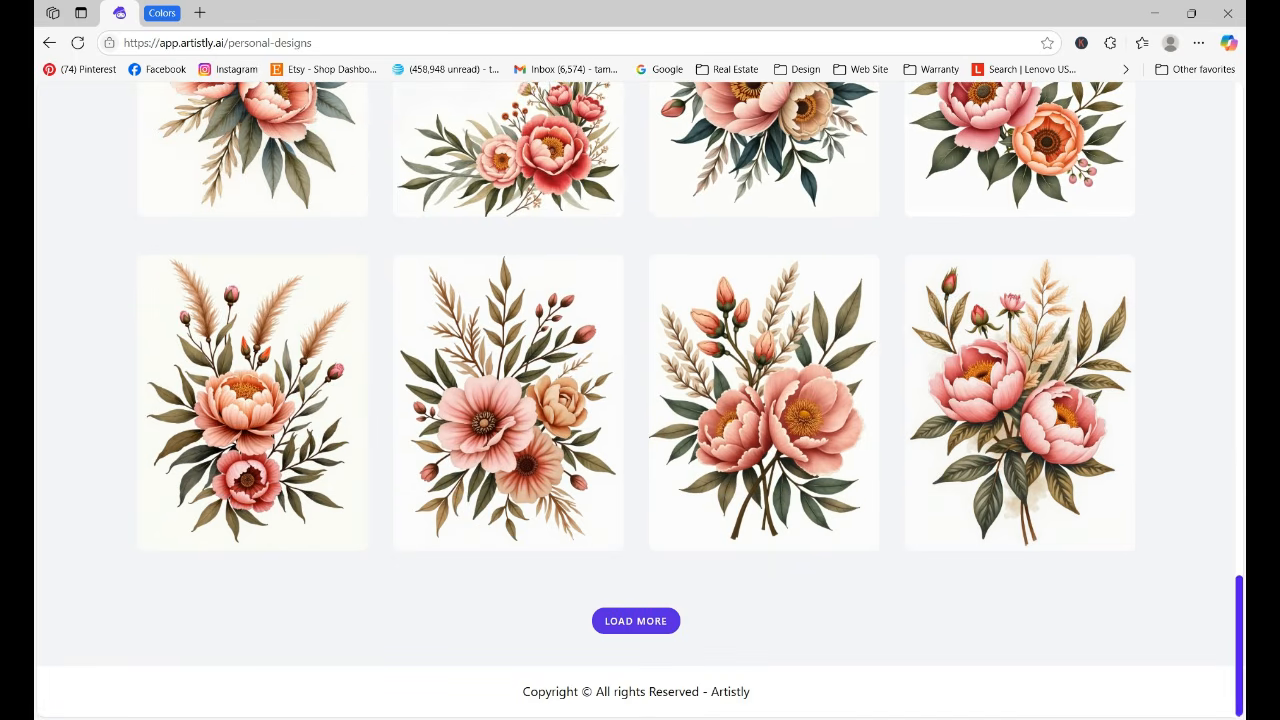
{"action": "left_click", "coordinate": [612, 624]}
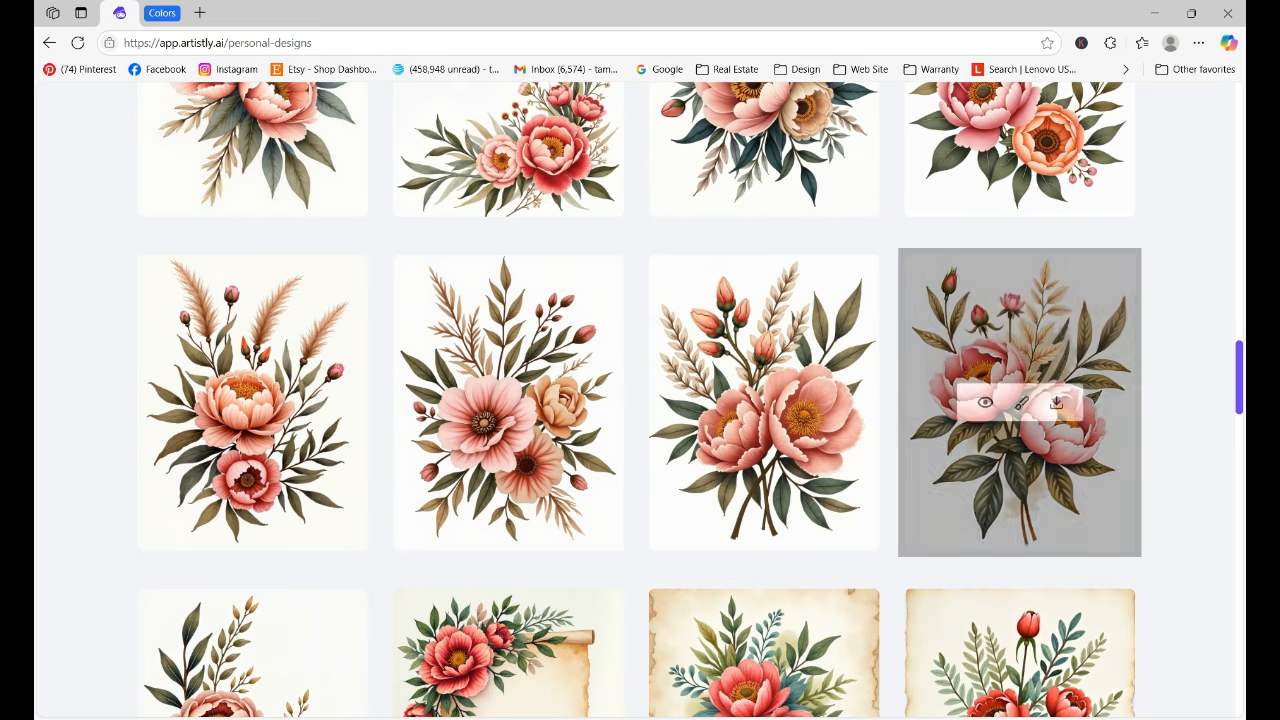
{"action": "scroll", "coordinate": [1238, 390], "scroll_direction": "down", "scroll_amount": 1}
{"action": "left_click_drag", "start_coordinate": [1238, 390], "coordinate": [1185, 114]}
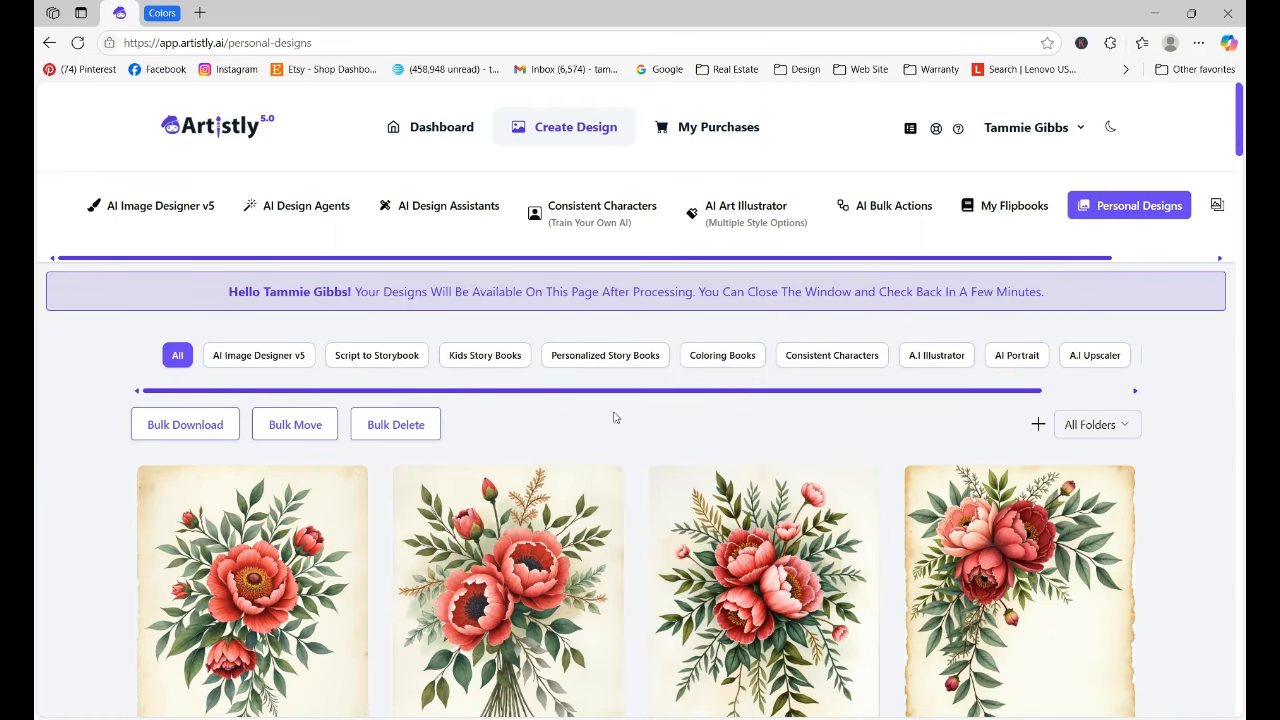
Filter Personal Designs to show only the Stickers folder
{"action": "left_click", "coordinate": [150, 206]}
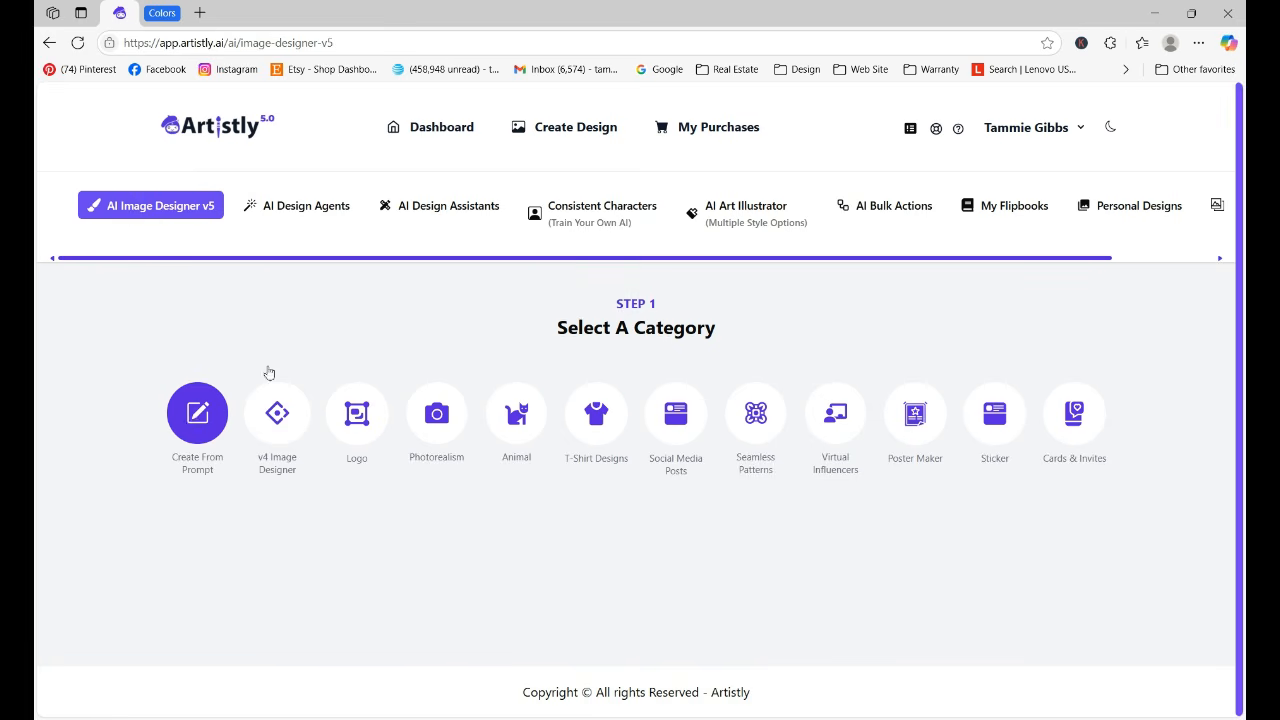
{"action": "left_click", "coordinate": [1141, 207]}
{"action": "left_click", "coordinate": [1110, 429]}
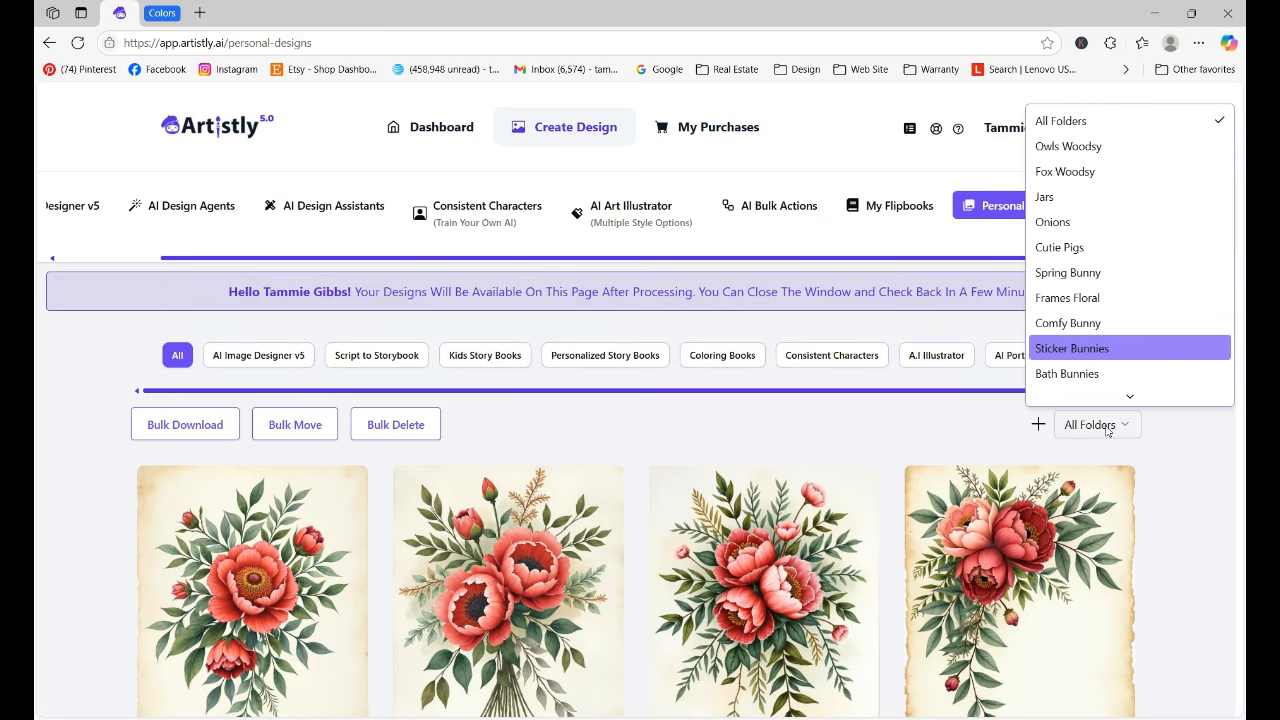
{"action": "key", "text": "s"}
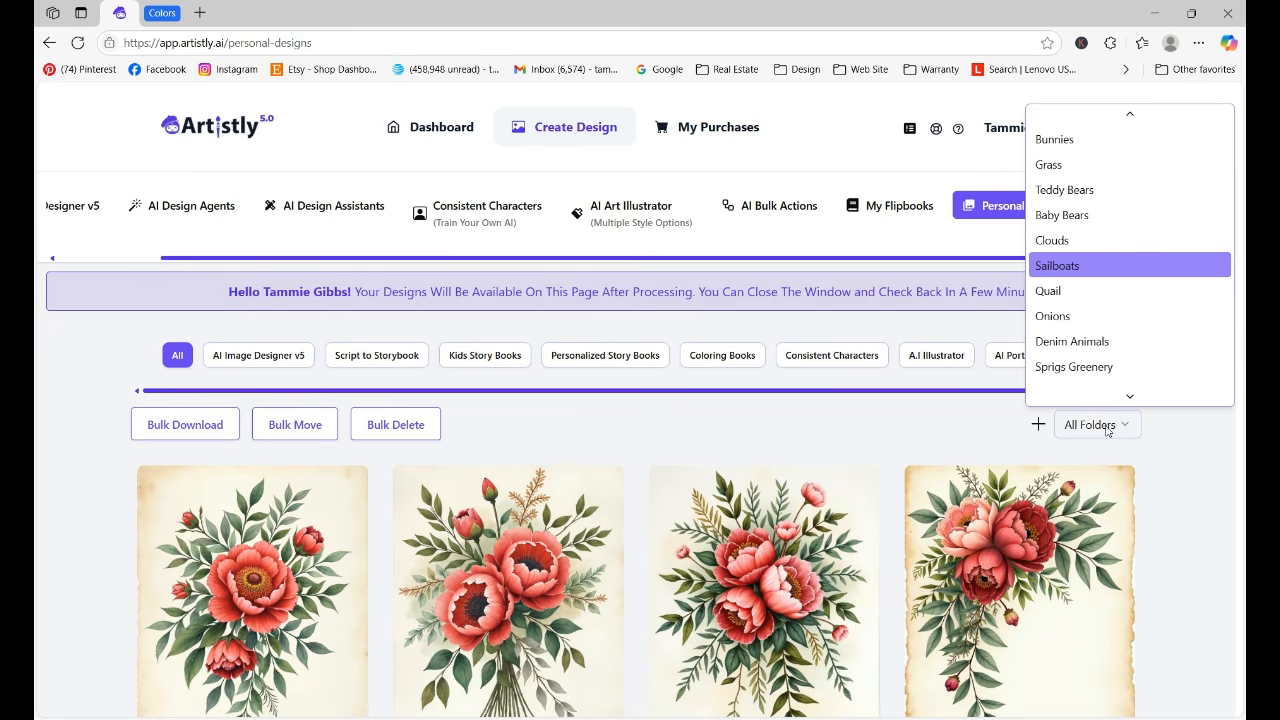
{"action": "key", "text": "s"}
{"action": "key", "text": "s"}
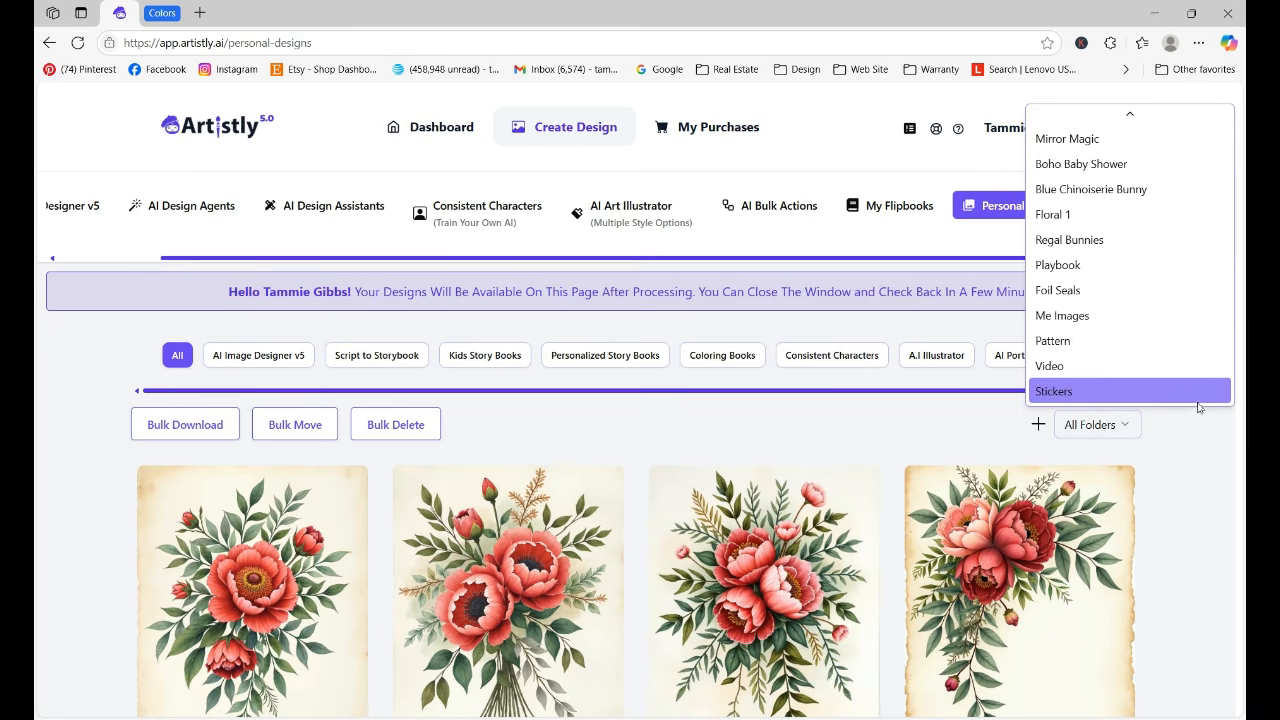
{"action": "key", "text": "Return"}
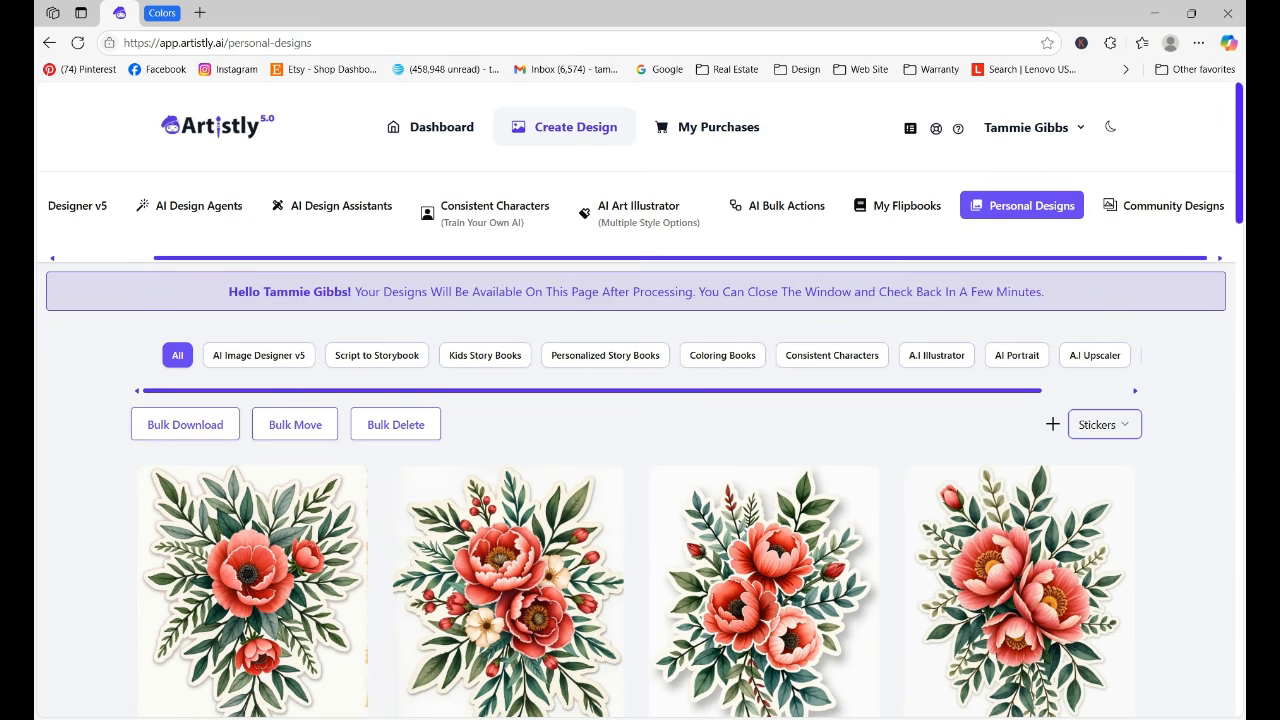
Review all designs in the Stickers folder, loading the remaining ones, and return to the start of the page
{"action": "scroll", "coordinate": [640, 400], "scroll_direction": "down", "scroll_amount": 14}
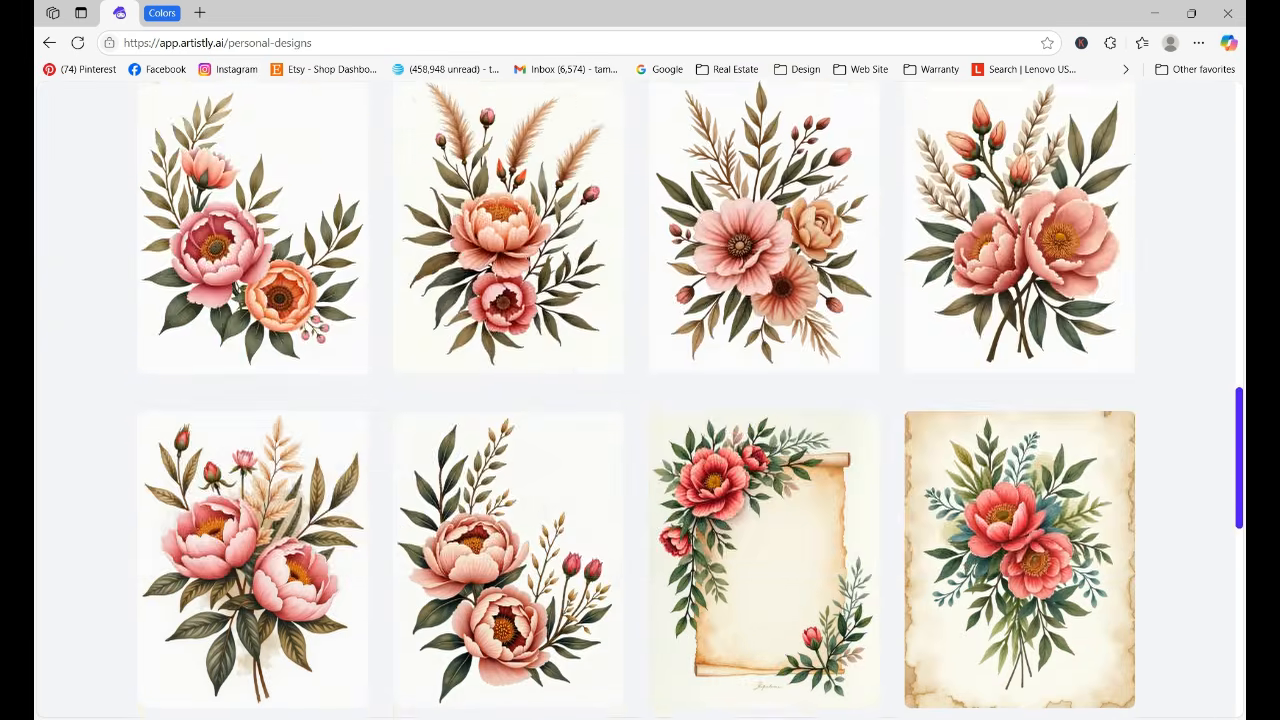
{"action": "scroll", "coordinate": [640, 400], "scroll_direction": "down", "scroll_amount": 5}
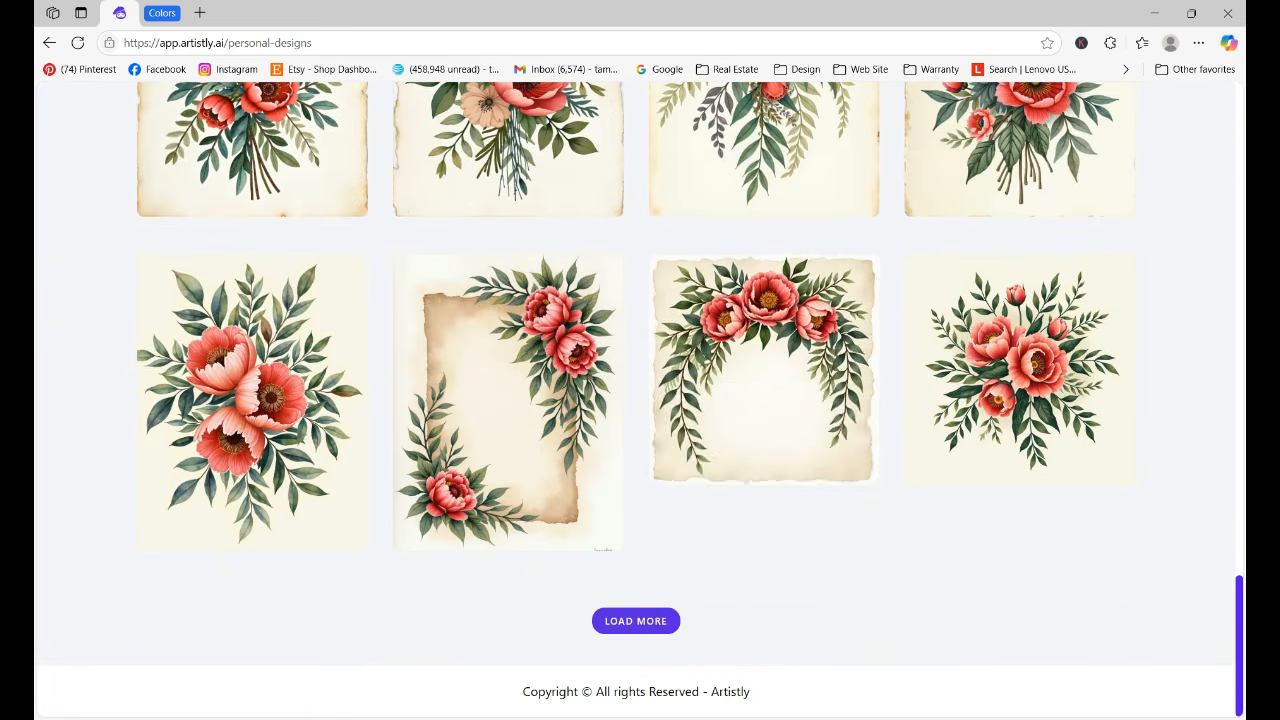
{"action": "left_click", "coordinate": [660, 622]}
{"action": "scroll", "coordinate": [655, 628], "scroll_direction": "down", "scroll_amount": 5}
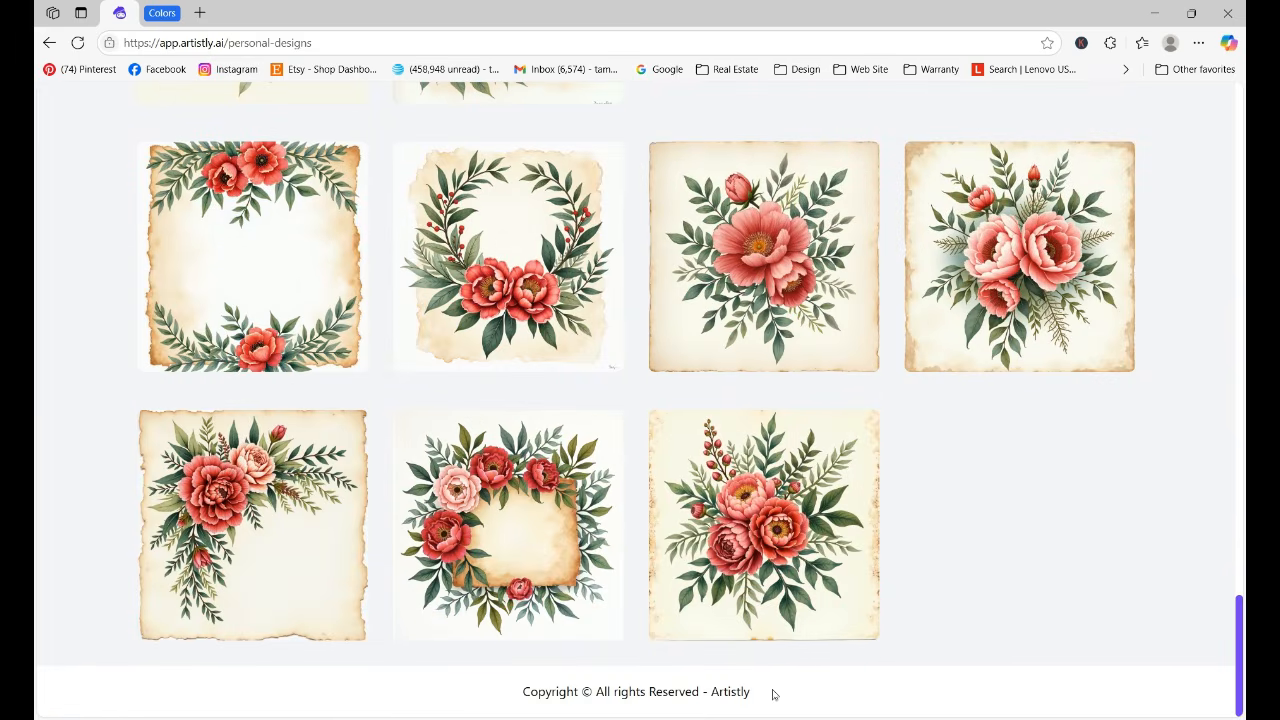
{"action": "left_click_drag", "start_coordinate": [1238, 637], "coordinate": [1221, 109]}
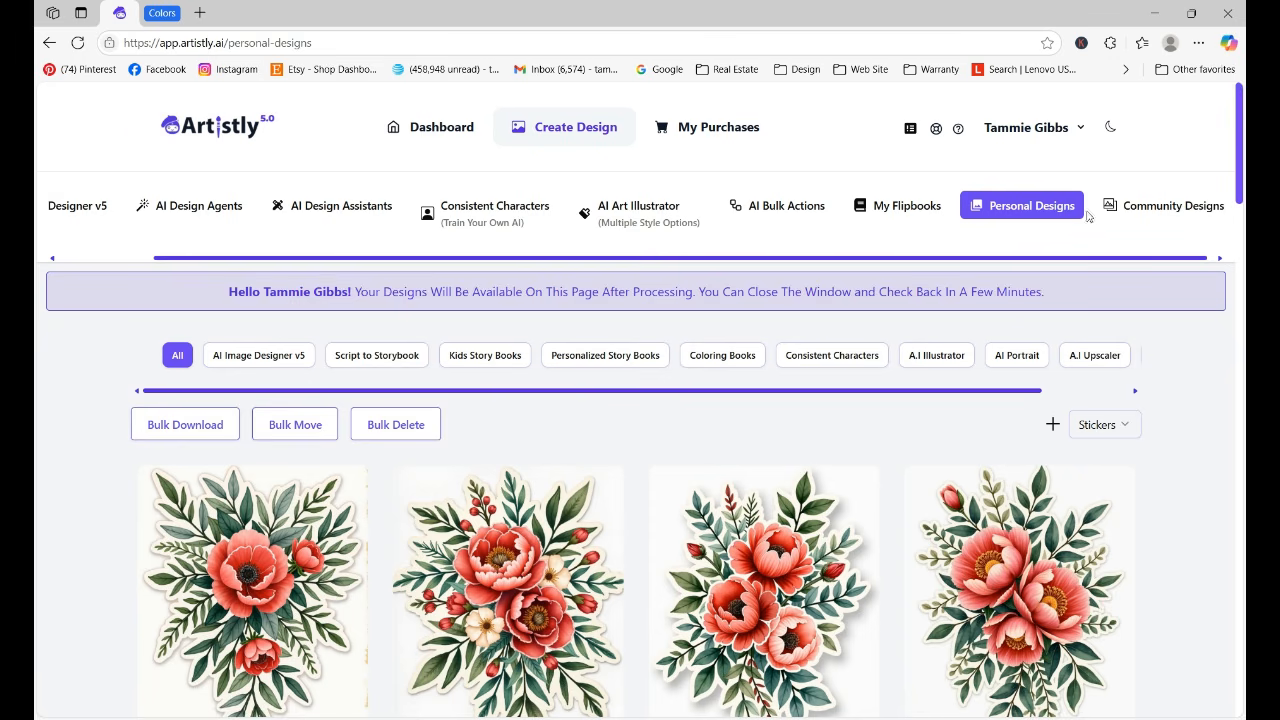
Show all Personal Designs again and load older ones until the puppy stickers with red bows are reached
{"action": "left_click", "coordinate": [1056, 207]}
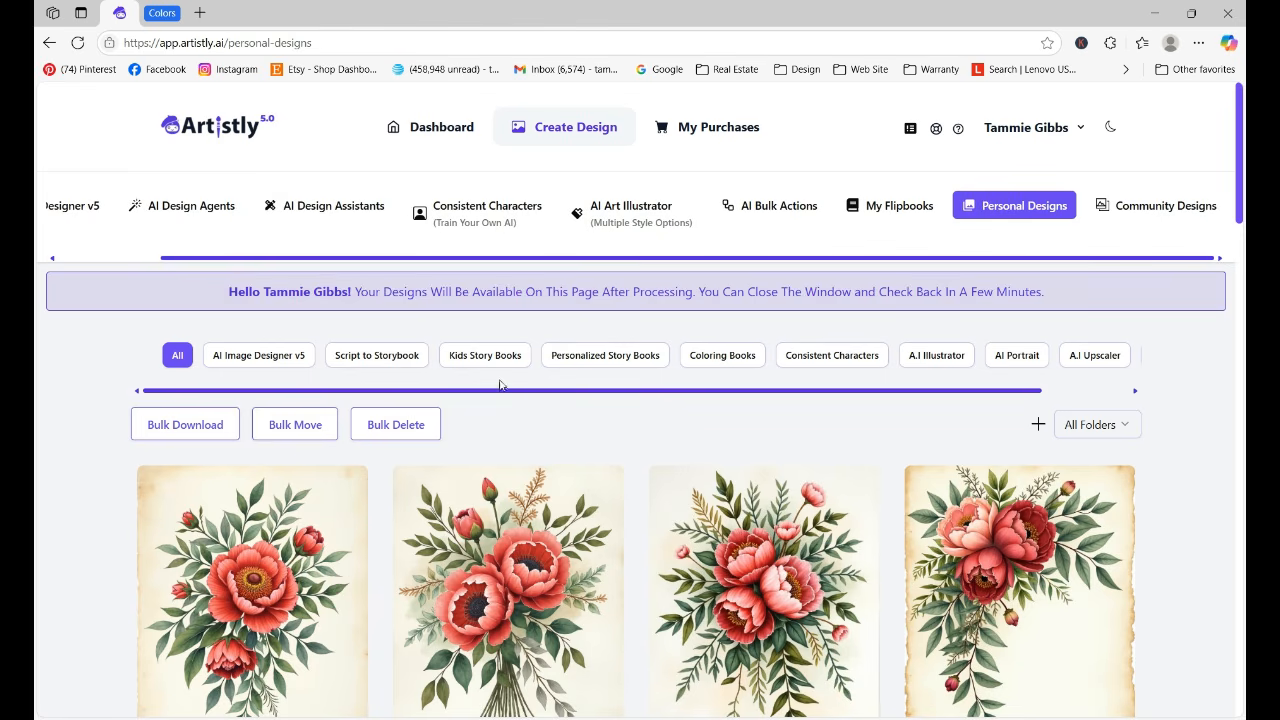
{"action": "left_click_drag", "start_coordinate": [1240, 150], "coordinate": [1240, 645]}
{"action": "left_click", "coordinate": [652, 624]}
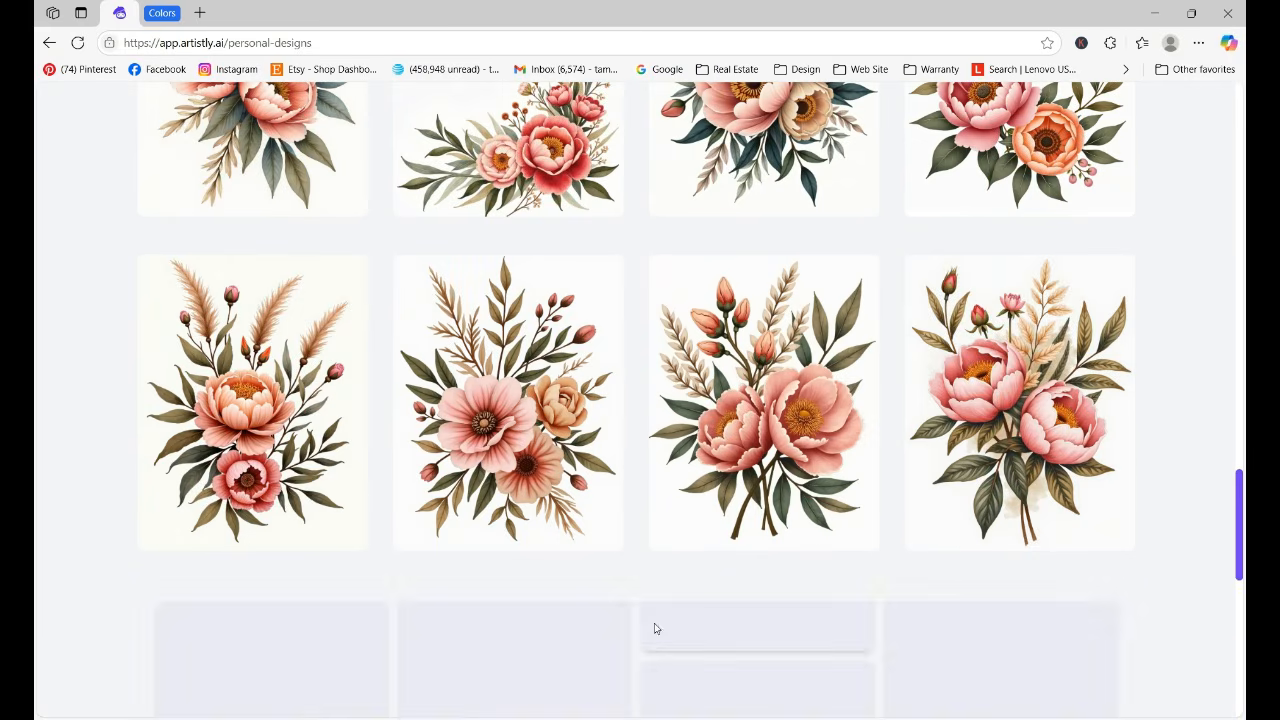
{"action": "scroll", "coordinate": [775, 706], "scroll_direction": "down", "scroll_amount": 20}
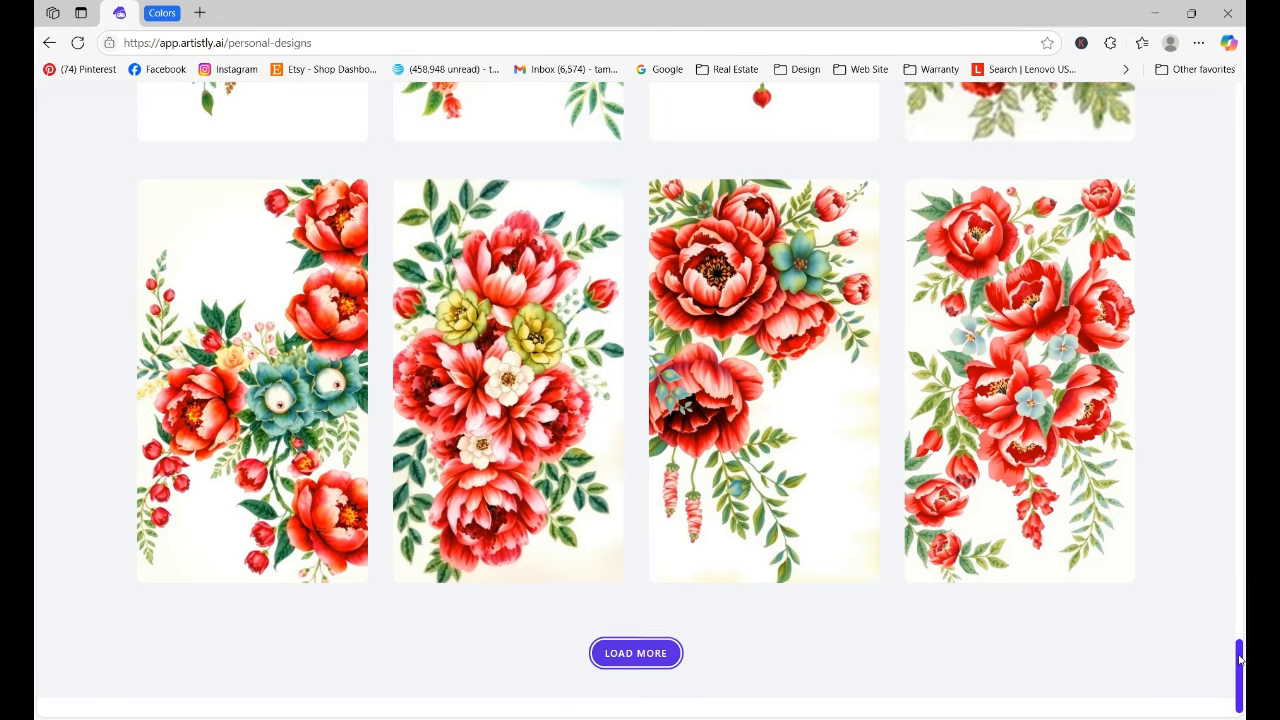
{"action": "scroll", "coordinate": [940, 530], "scroll_direction": "down", "scroll_amount": 1}
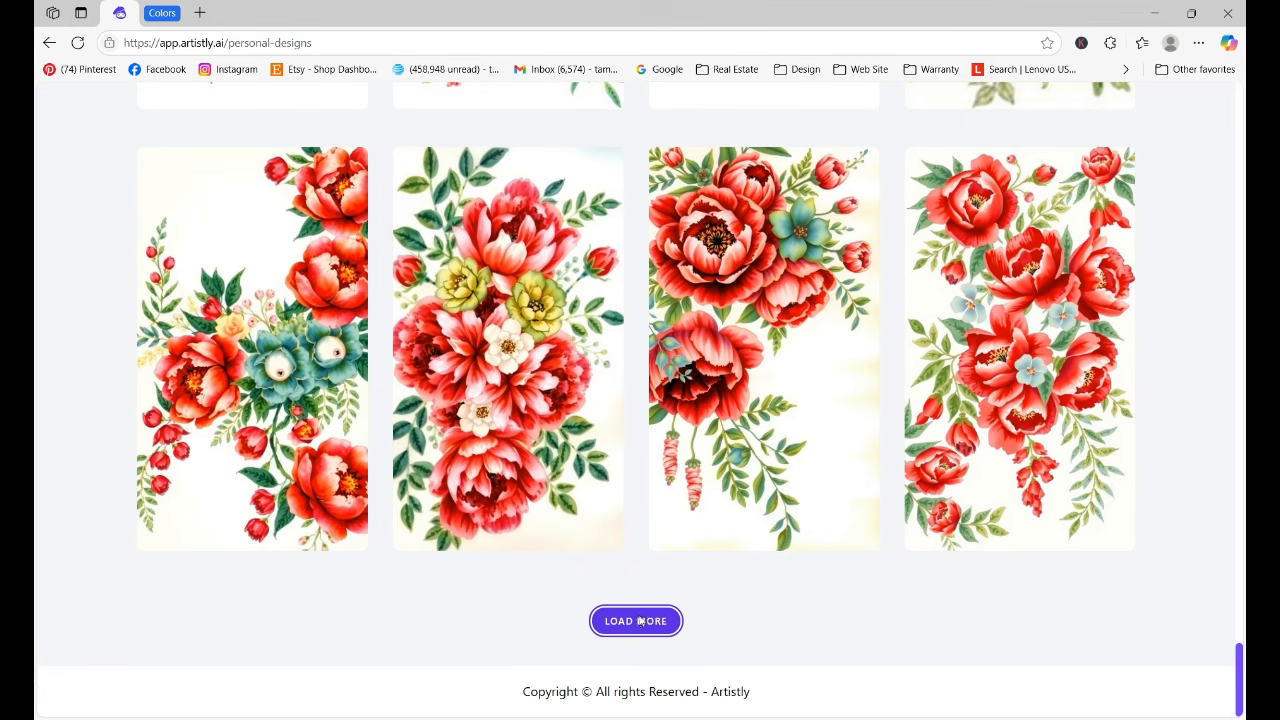
{"action": "left_click", "coordinate": [631, 612]}
{"action": "left_click_drag", "start_coordinate": [1240, 510], "coordinate": [1240, 682]}
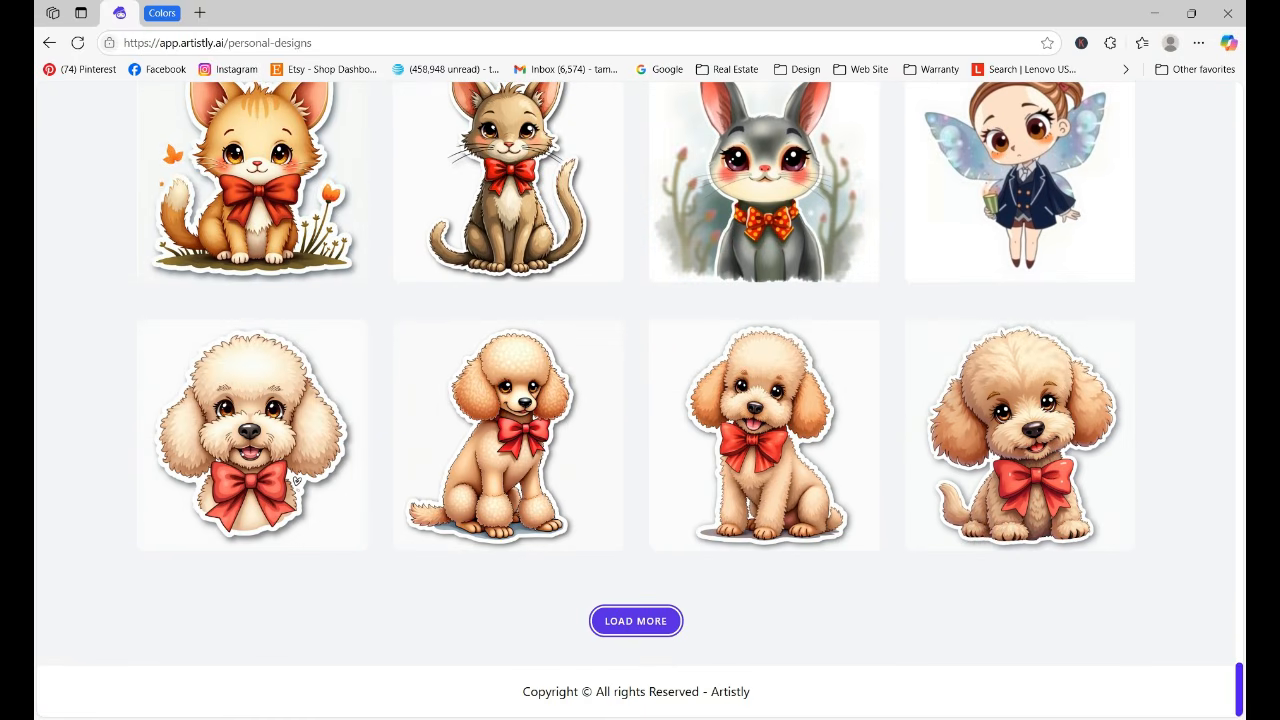
{"action": "left_click", "coordinate": [621, 621]}
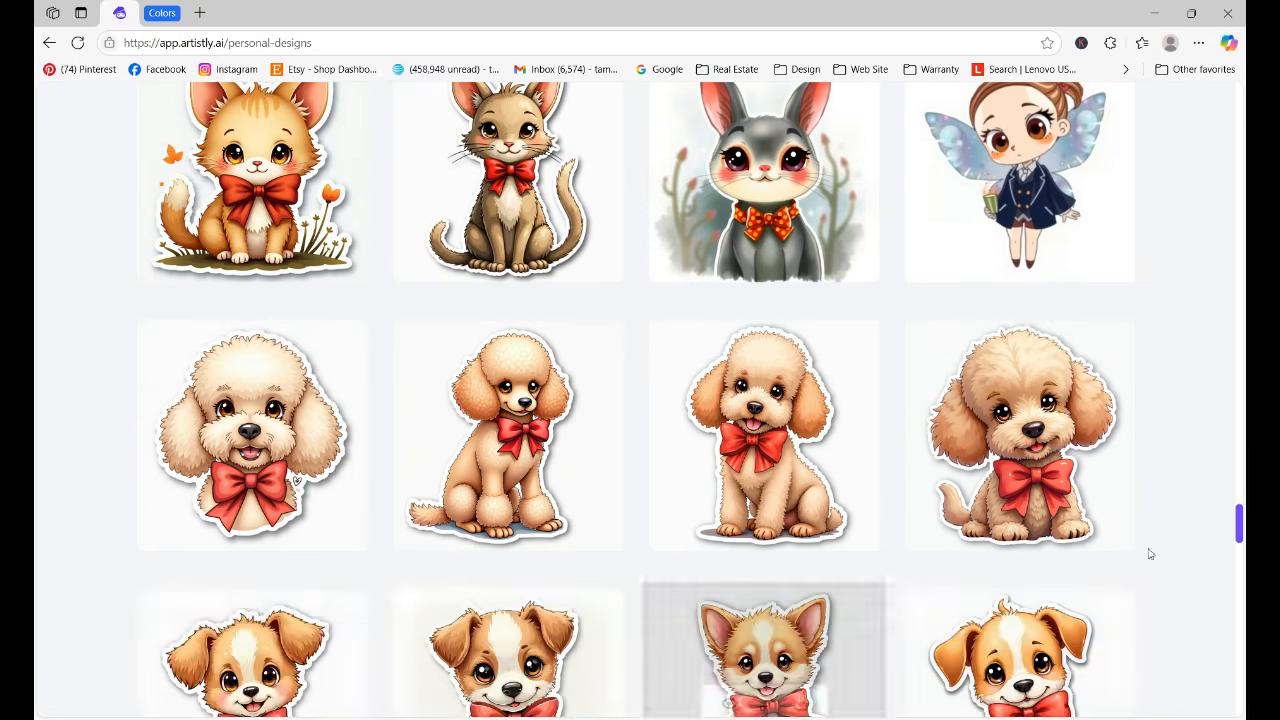
{"action": "left_click_drag", "start_coordinate": [1240, 522], "coordinate": [1240, 550]}
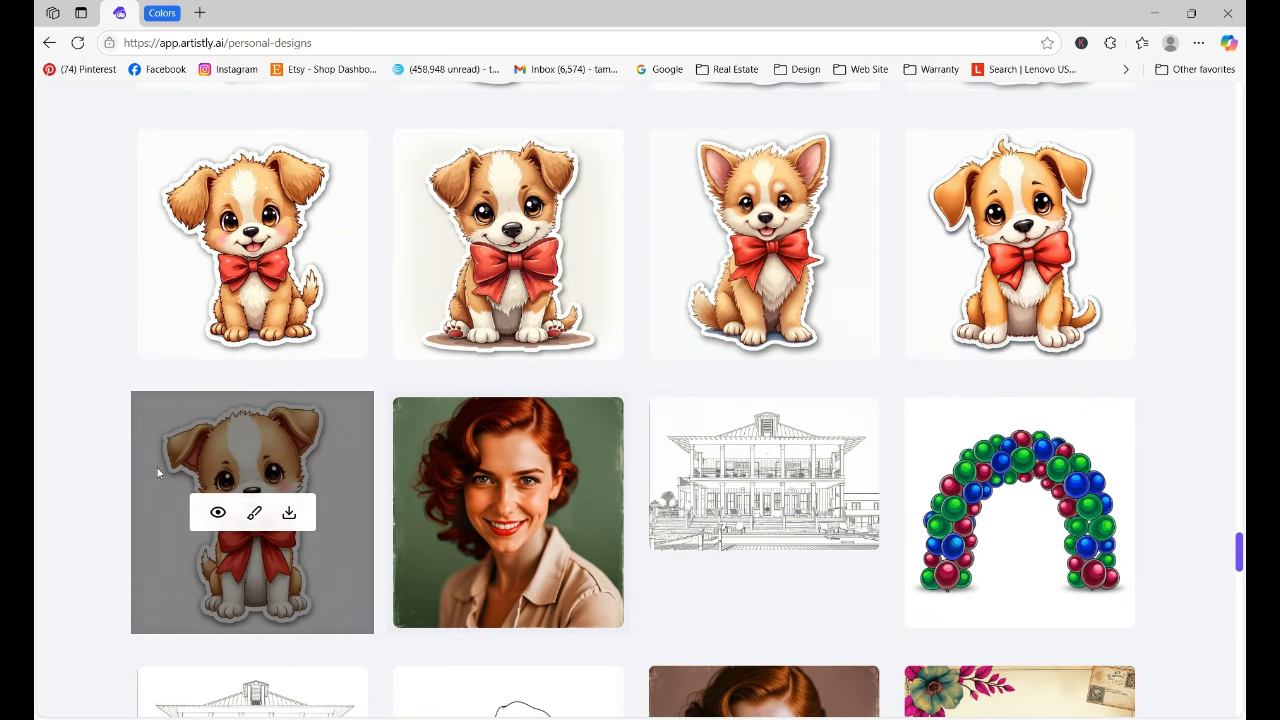
View the details of a puppy sticker with a red bow, copy its design prompt, and close the details
{"action": "left_click", "coordinate": [218, 512]}
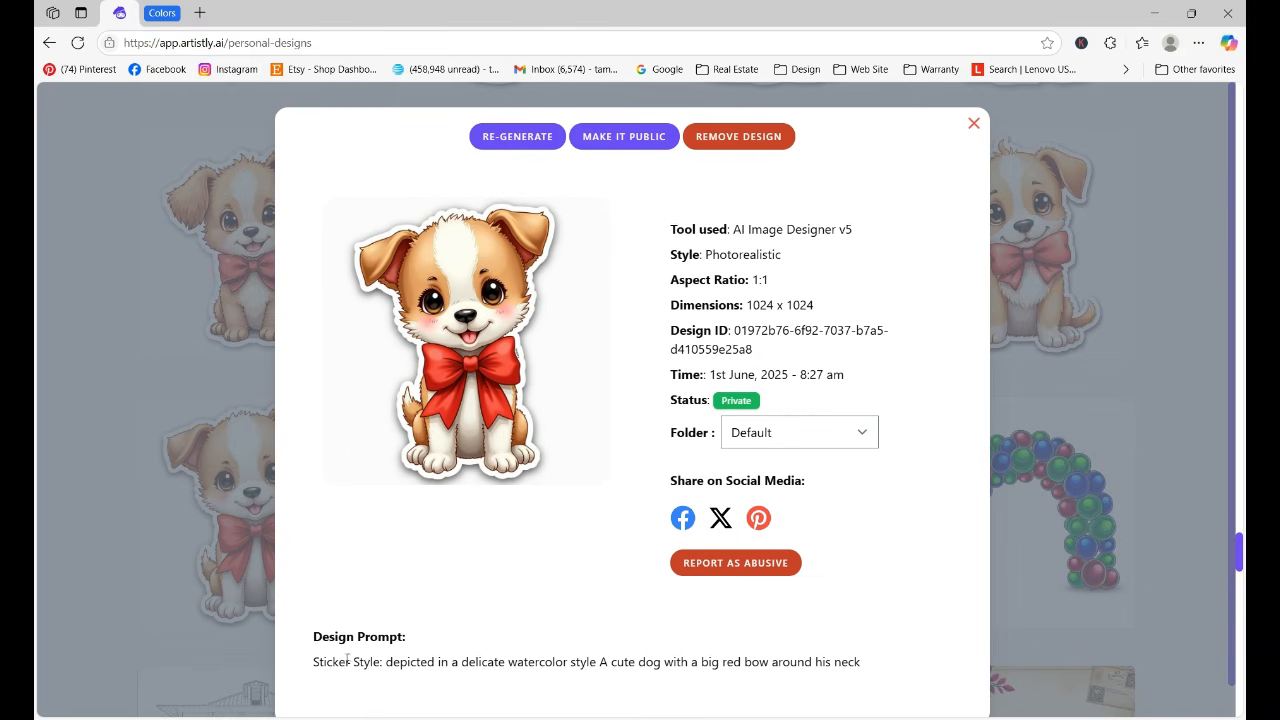
{"action": "left_click_drag", "start_coordinate": [322, 661], "coordinate": [871, 678]}
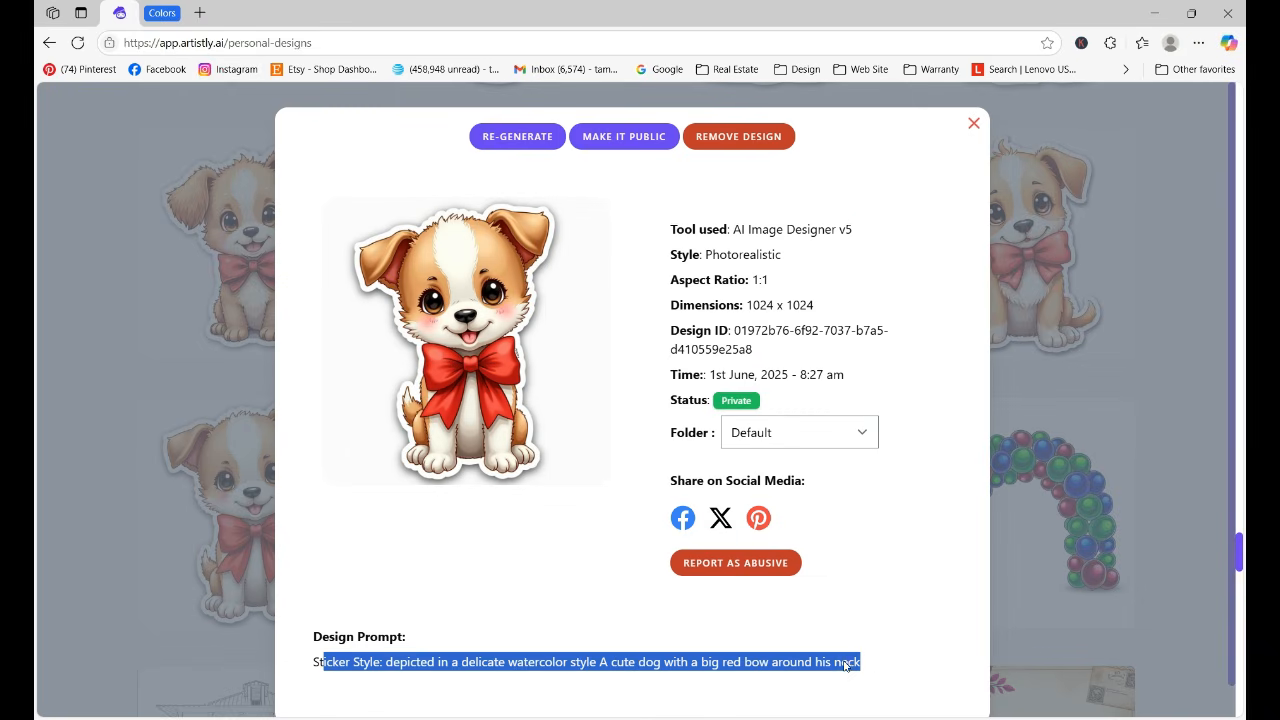
{"action": "left_click", "coordinate": [973, 125]}
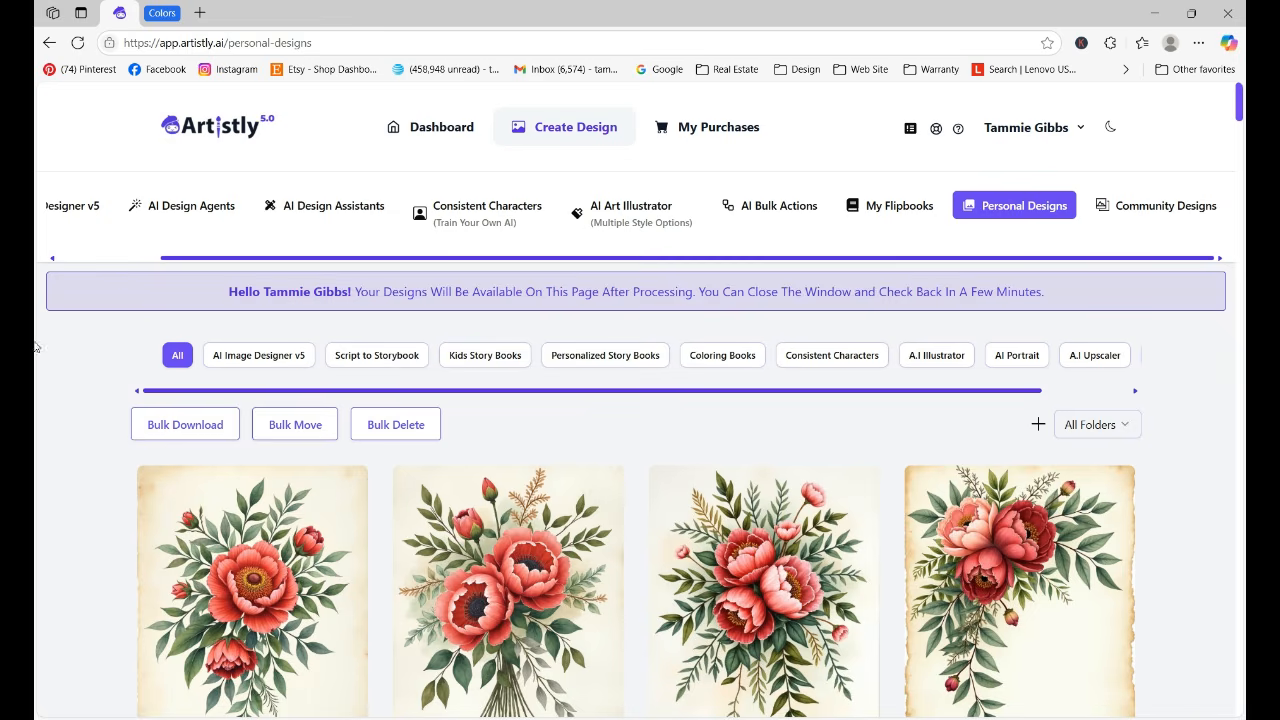
Start a new Create From Prompt design in AI Image Designer v5 with the copied puppy prompt
{"action": "left_click", "coordinate": [64, 202]}
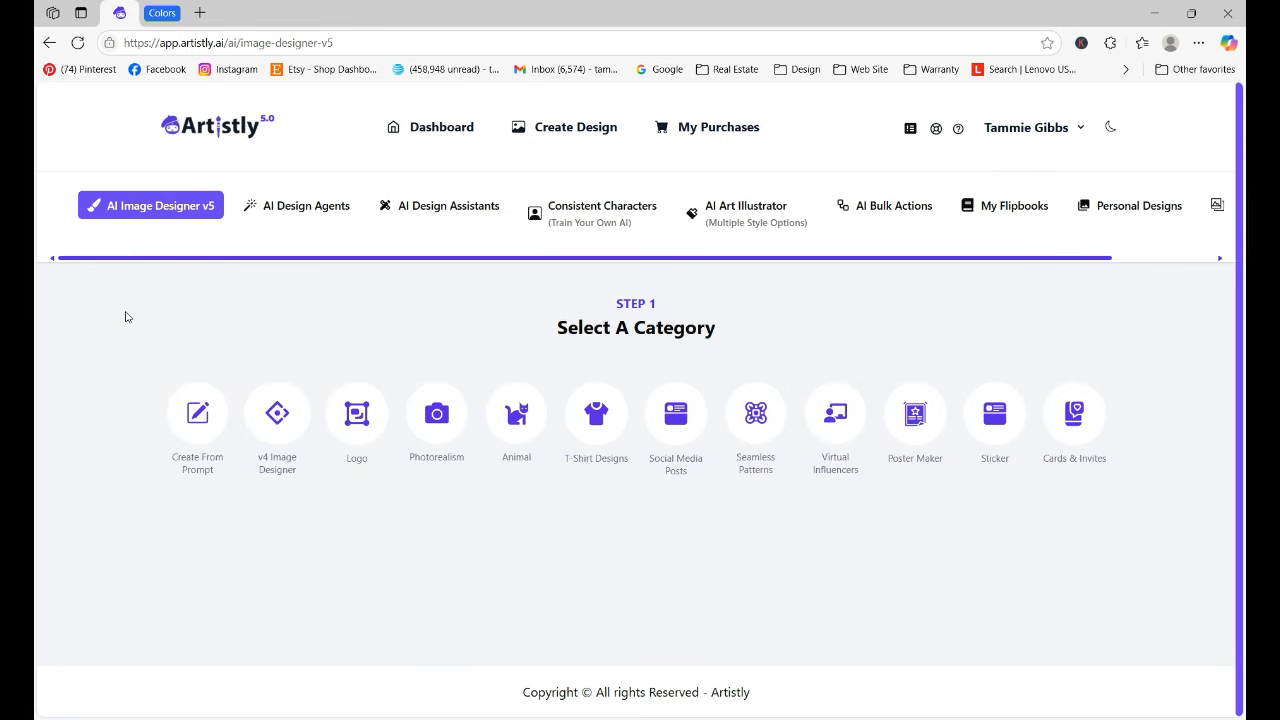
{"action": "left_click", "coordinate": [197, 413]}
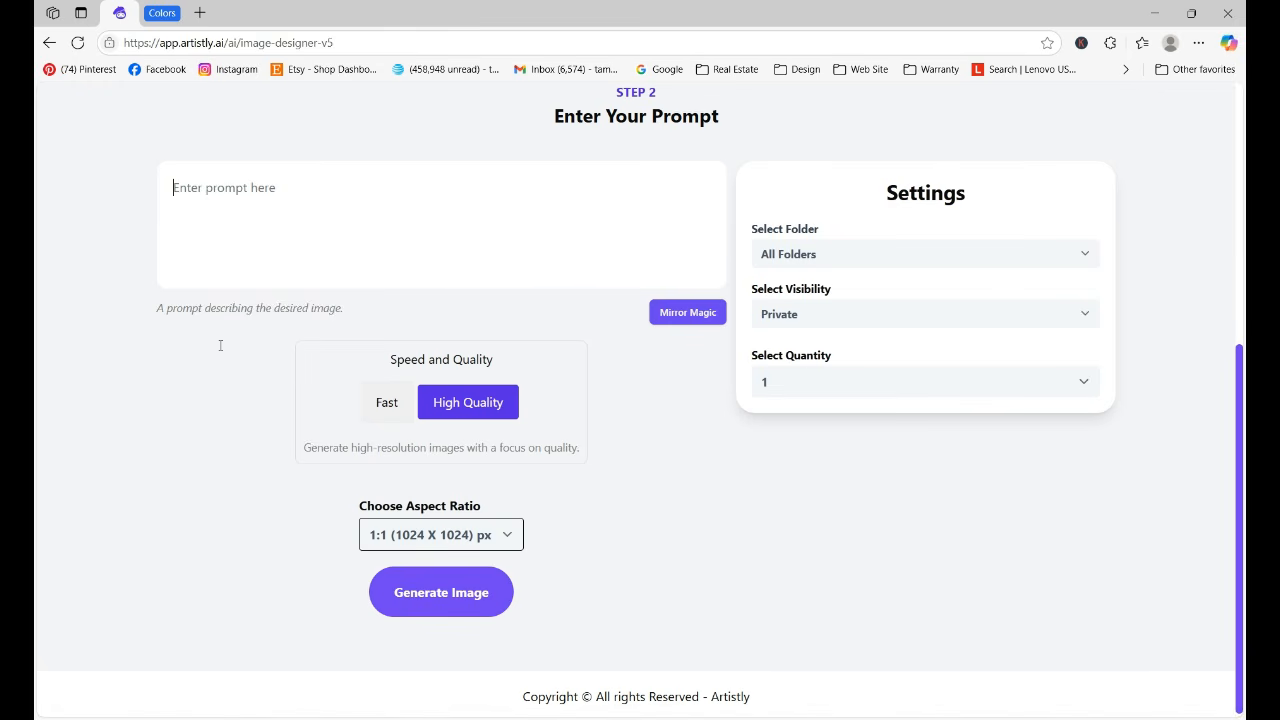
{"action": "key", "text": "ctrl+v"}
Correct the first word of the prompt to "Sticker" and generate one high-quality 1:1 (1024 x 1024) image
{"action": "double_click", "coordinate": [179, 232]}
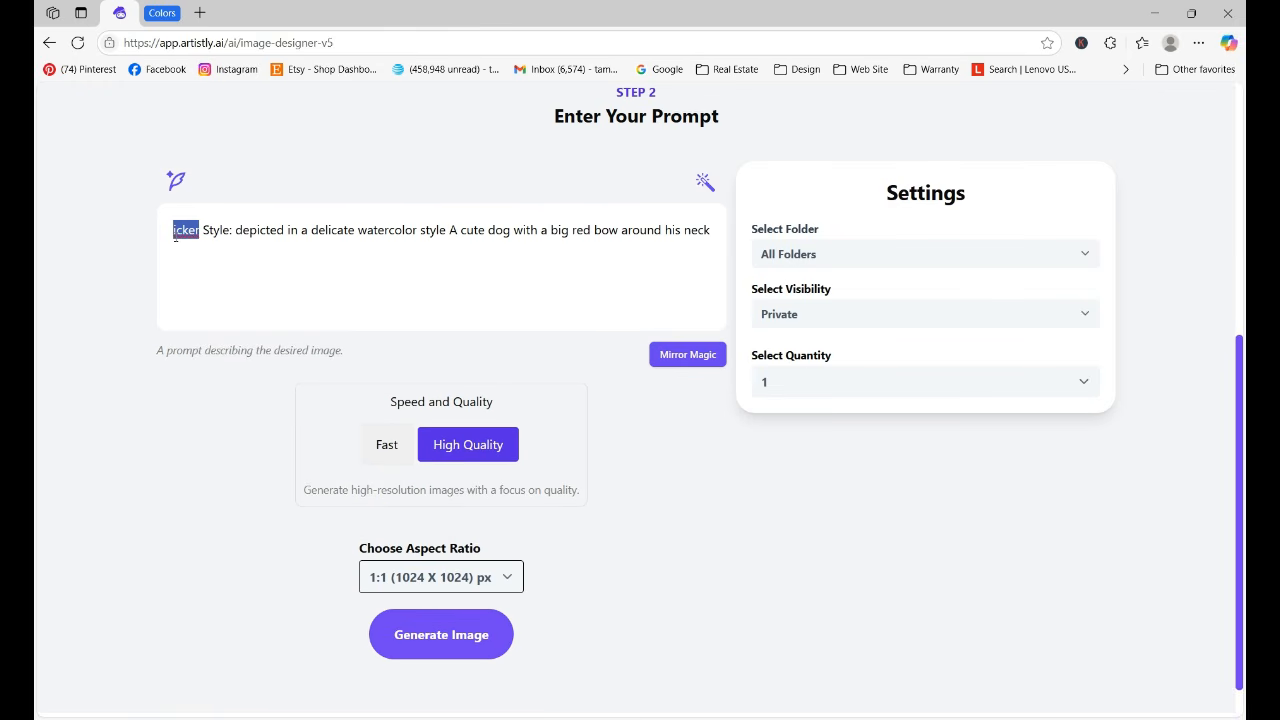
{"action": "key", "text": "BackSpace"}
{"action": "type", "text": "stick"}
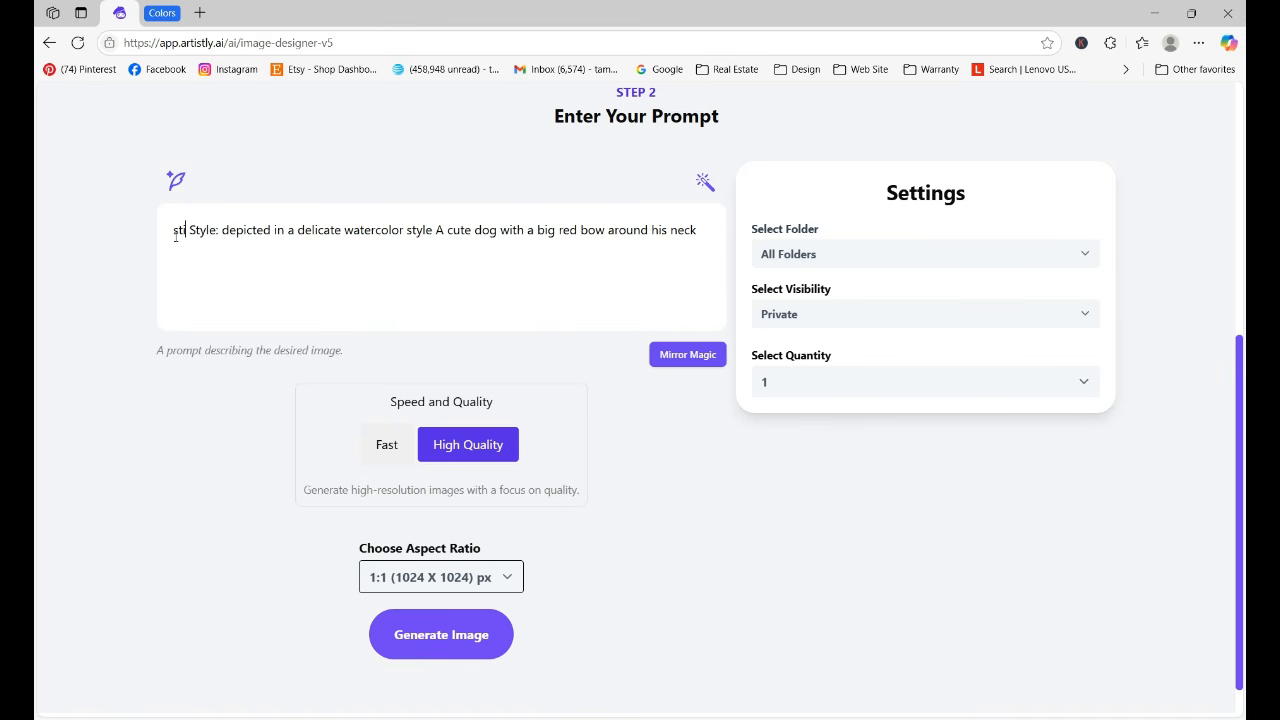
{"action": "key", "text": "BackSpace"}
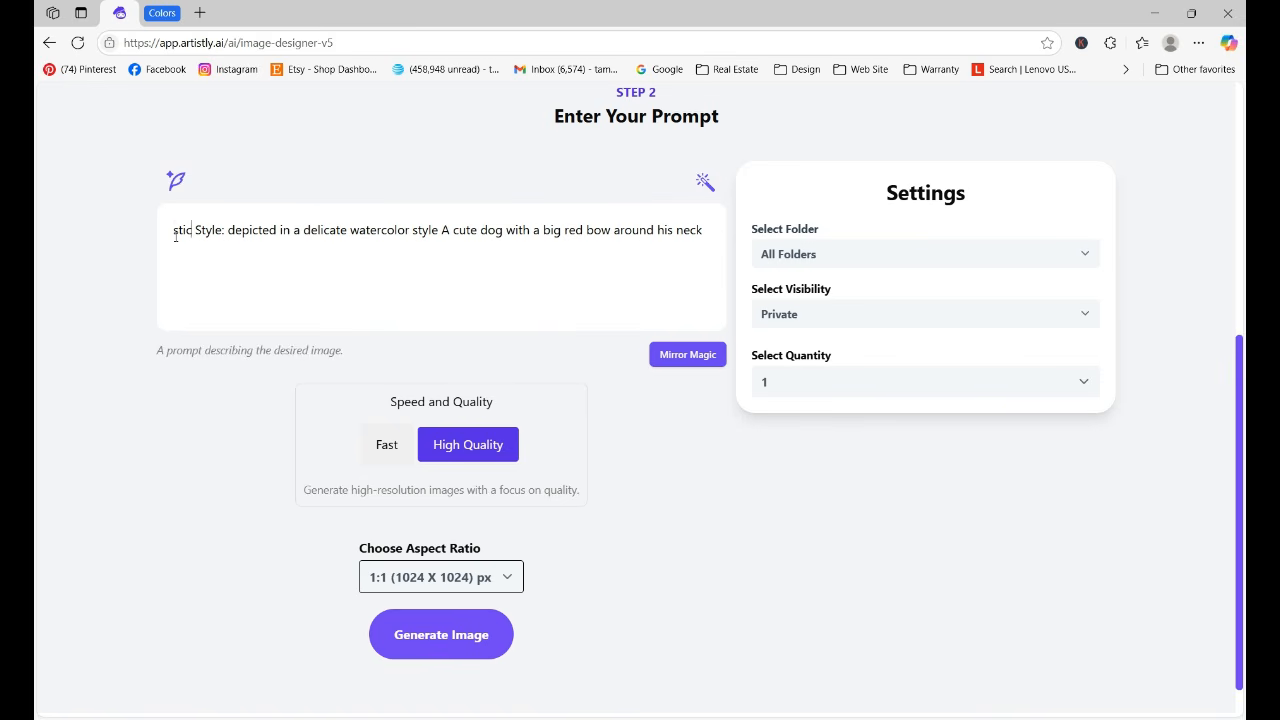
{"action": "type", "text": "ker"}
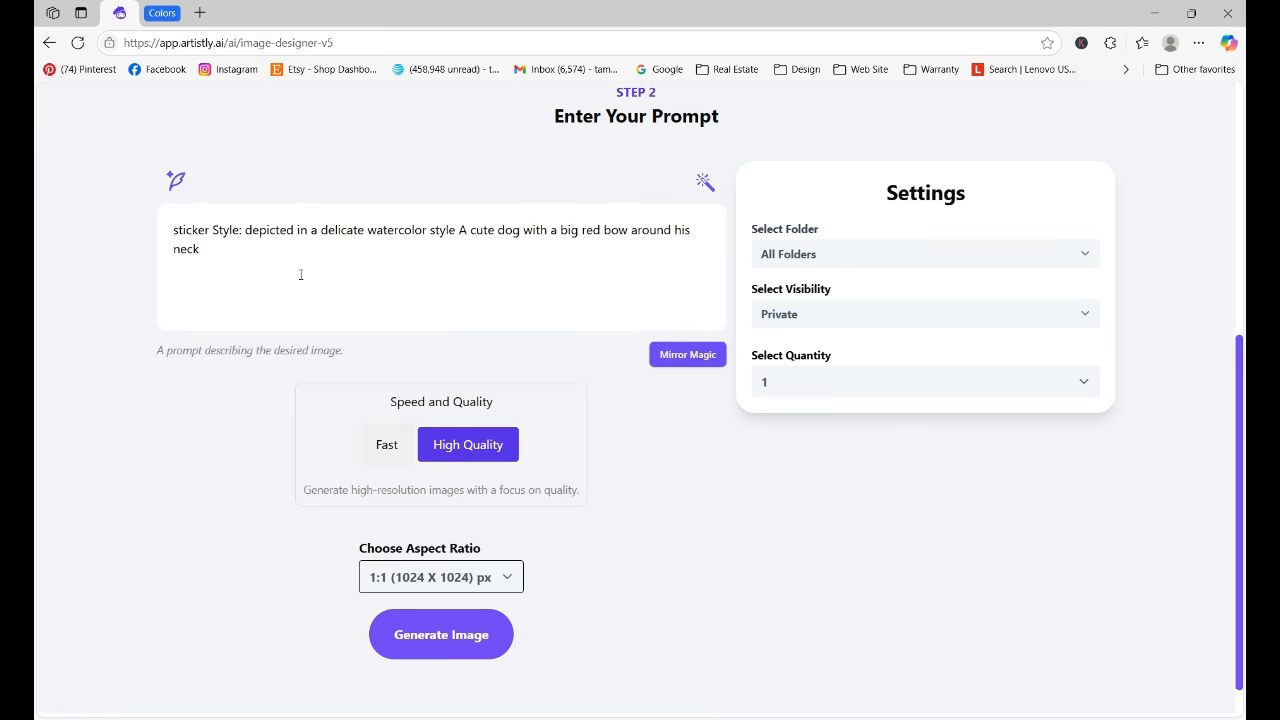
{"action": "key", "text": "BackSpace"}
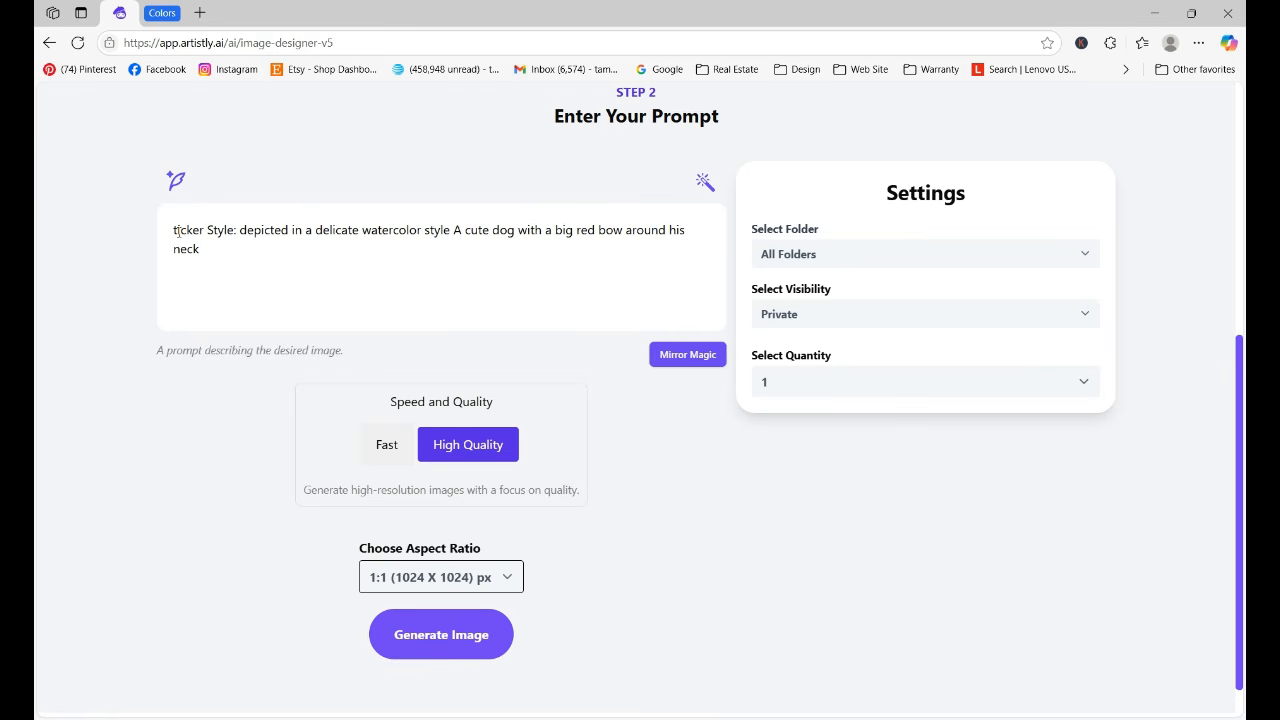
{"action": "type", "text": "S"}
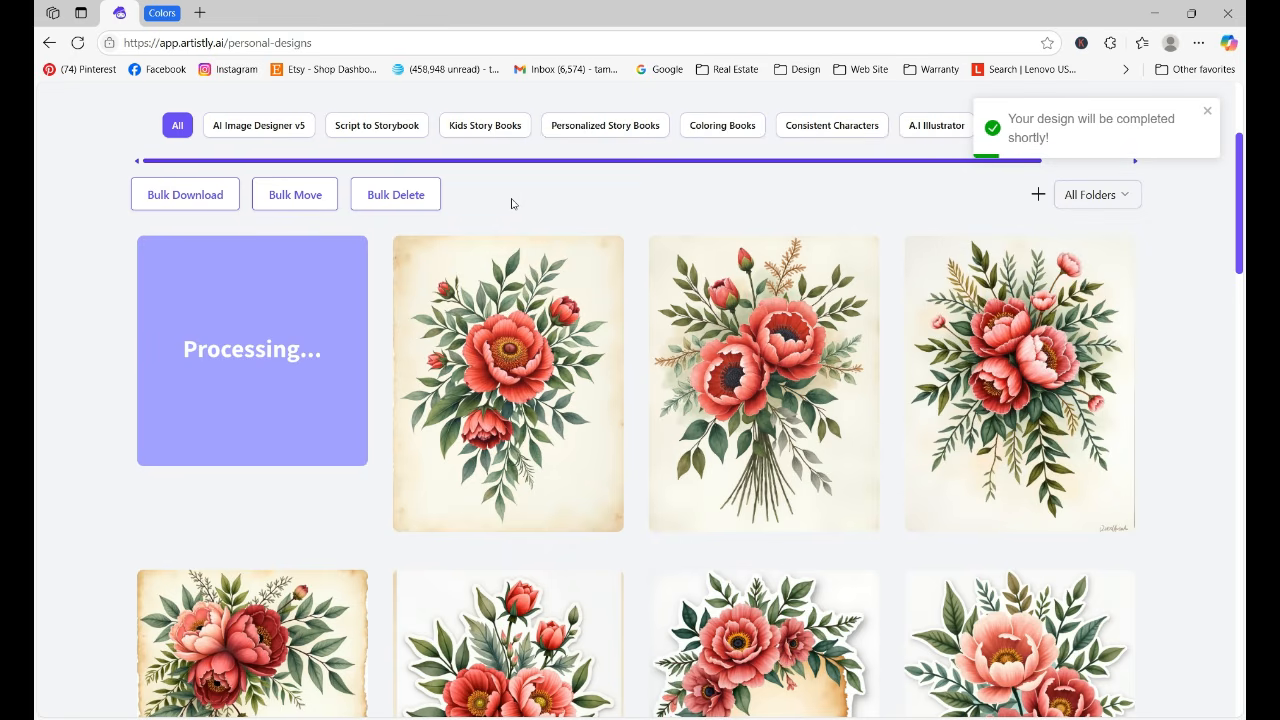
Reload Personal Designs until the new puppy sticker finishes processing, and inspect its image and prompt details
{"action": "left_click", "coordinate": [77, 42]}
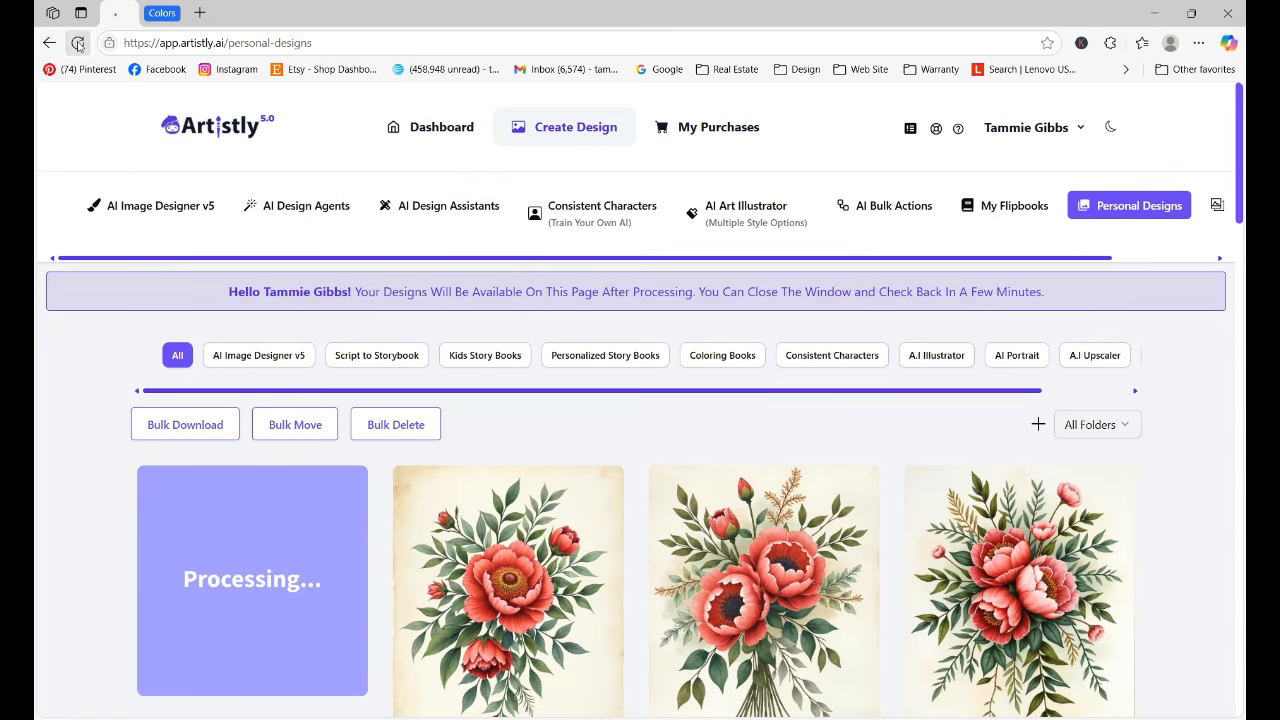
{"action": "left_click", "coordinate": [77, 43]}
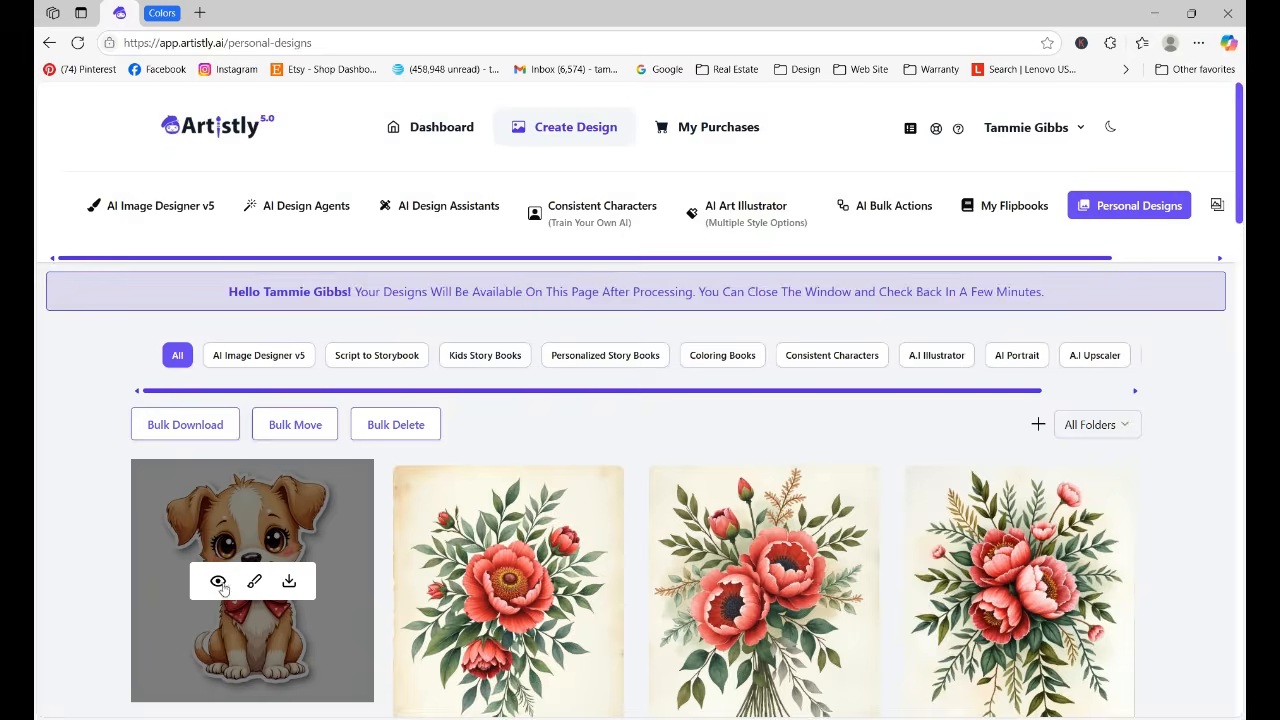
{"action": "left_click", "coordinate": [218, 582]}
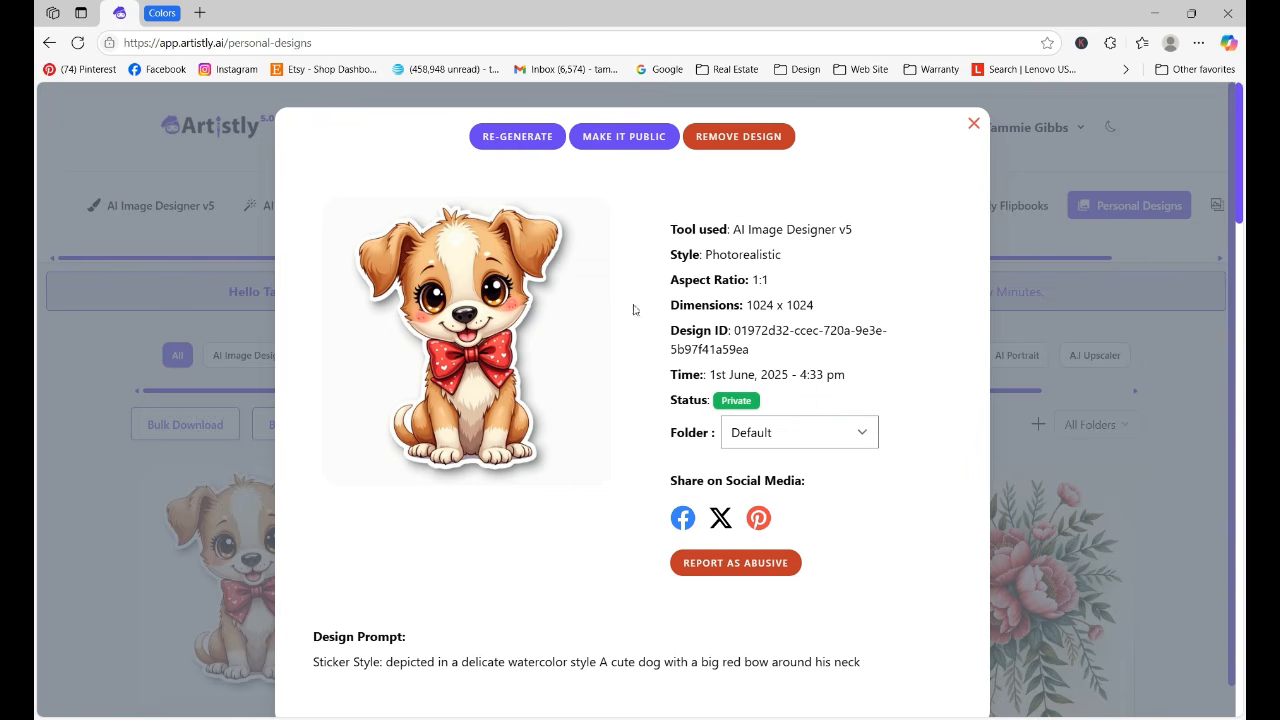
{"action": "left_click", "coordinate": [972, 125]}
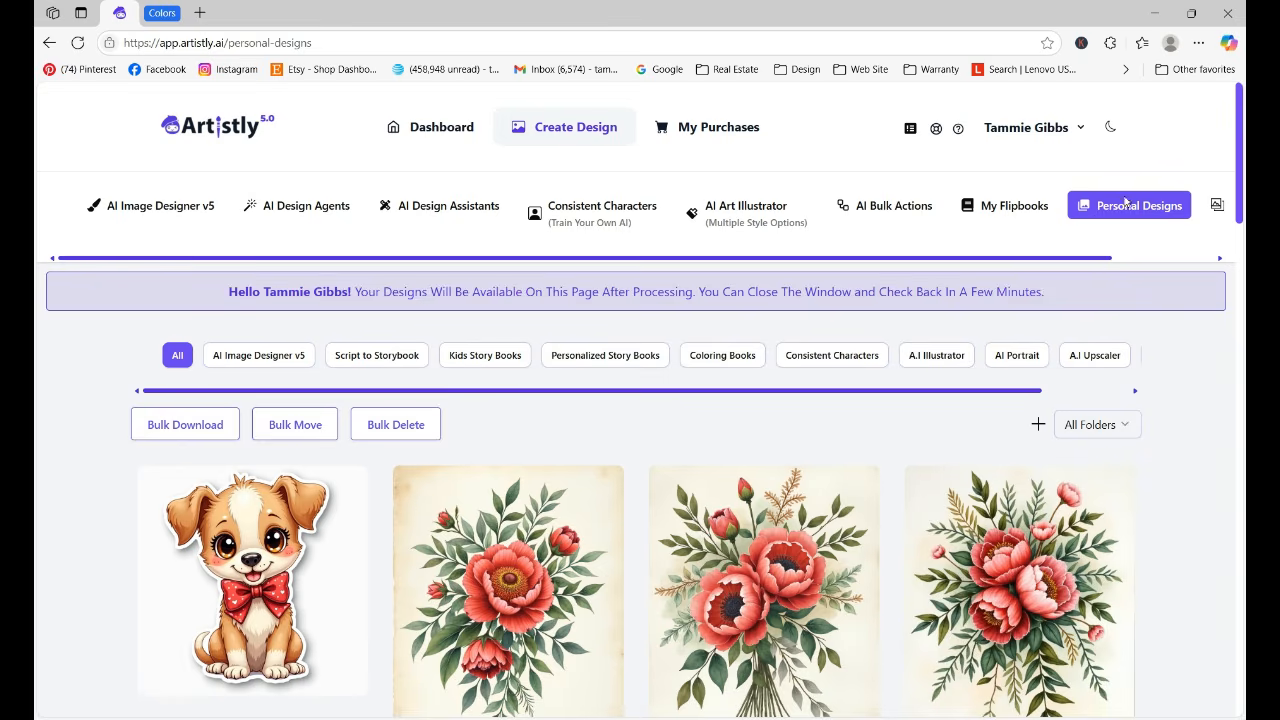
Filter Personal Designs to the Cutie Pigs folder and look over the pig designs
{"action": "scroll", "coordinate": [1140, 215], "scroll_direction": "right", "scroll_amount": 2}
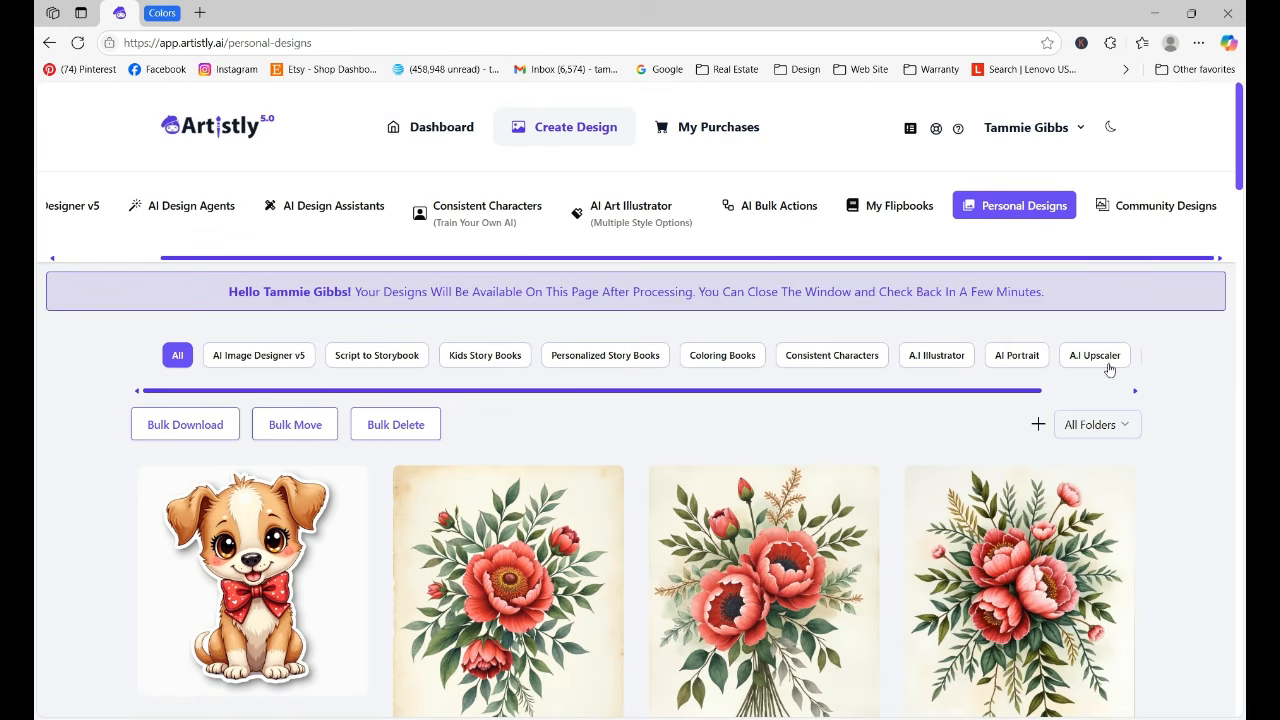
{"action": "left_click", "coordinate": [1092, 427]}
{"action": "scroll", "coordinate": [1094, 423], "scroll_direction": "down", "scroll_amount": 1}
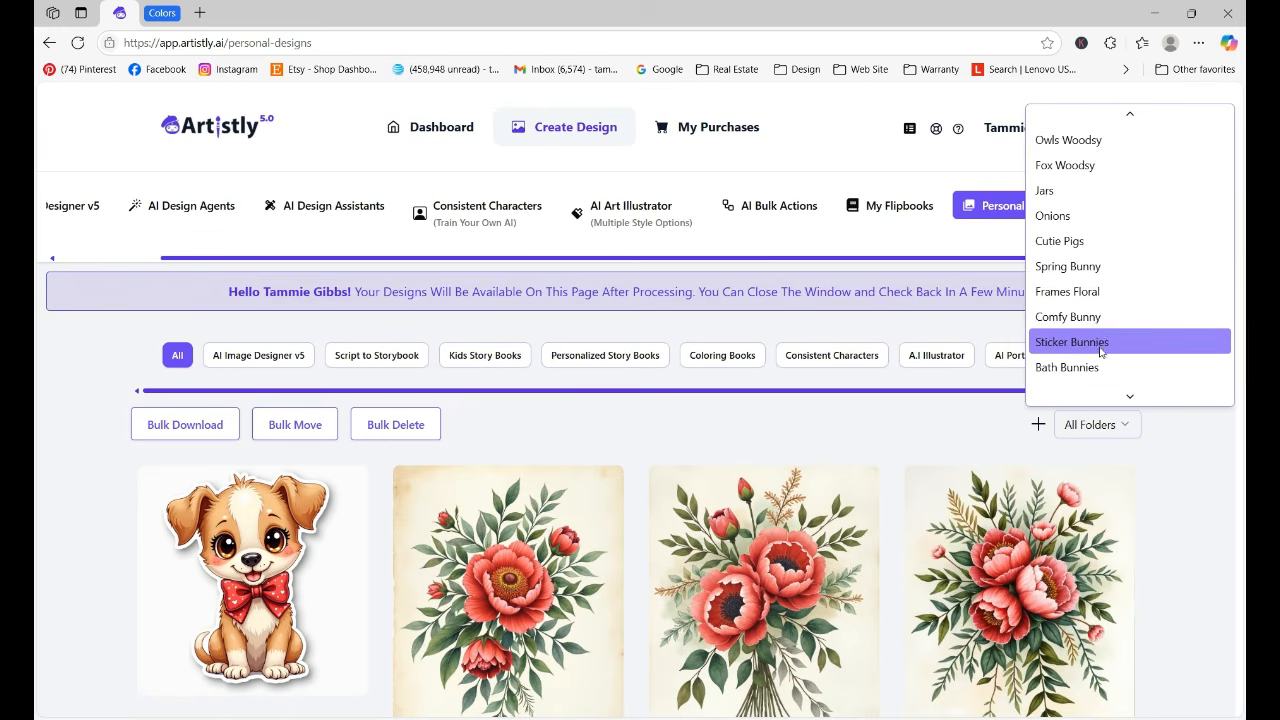
{"action": "mouse_move", "coordinate": [1143, 392]}
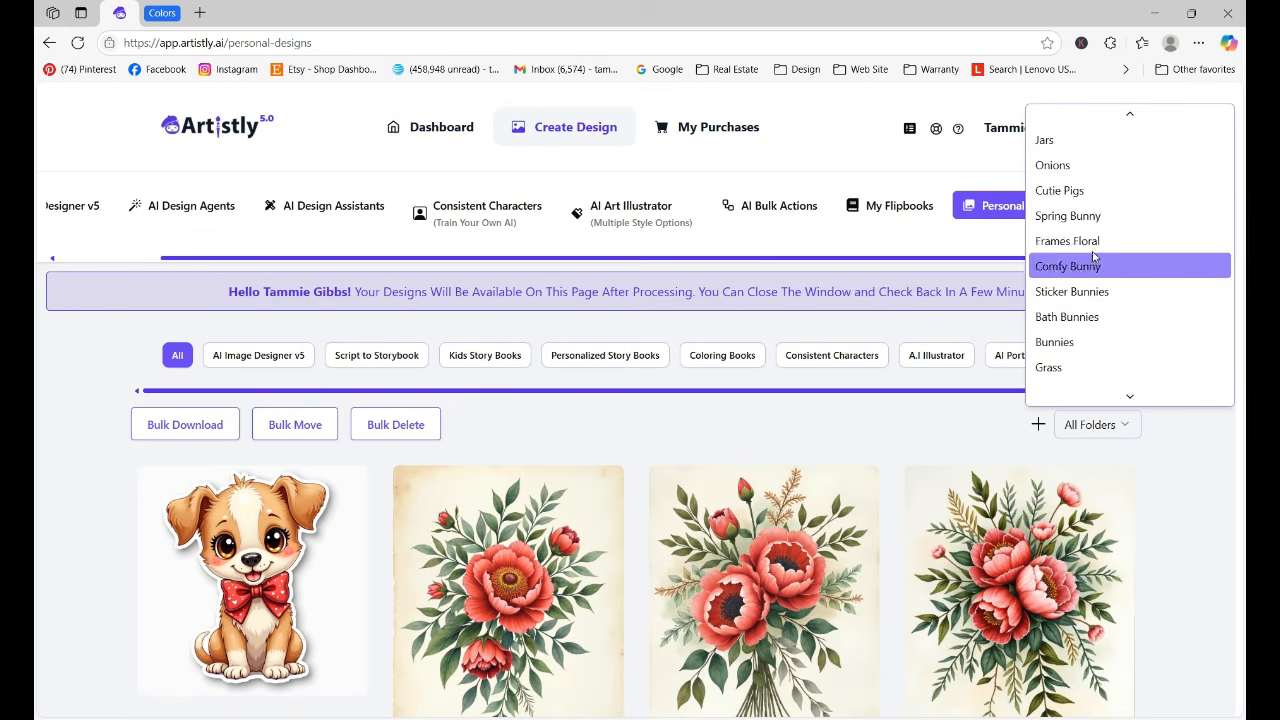
{"action": "left_click", "coordinate": [1075, 190]}
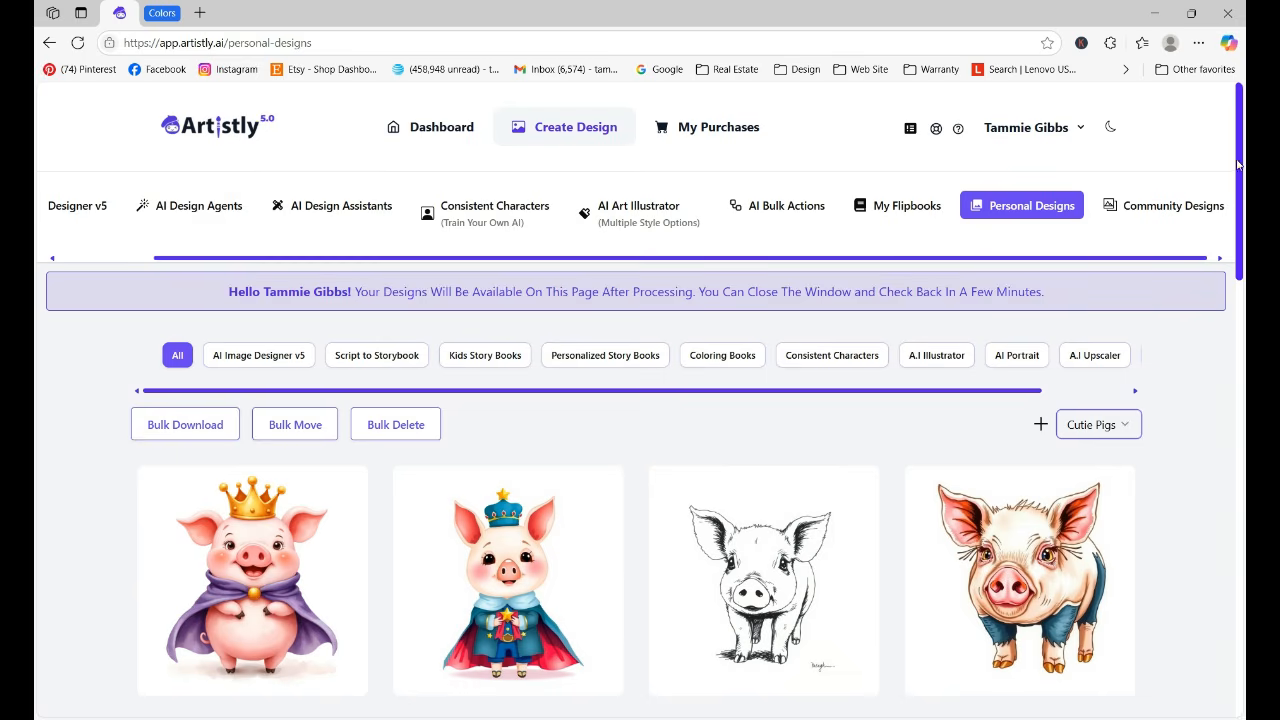
{"action": "left_click_drag", "start_coordinate": [1238, 166], "coordinate": [1236, 110]}
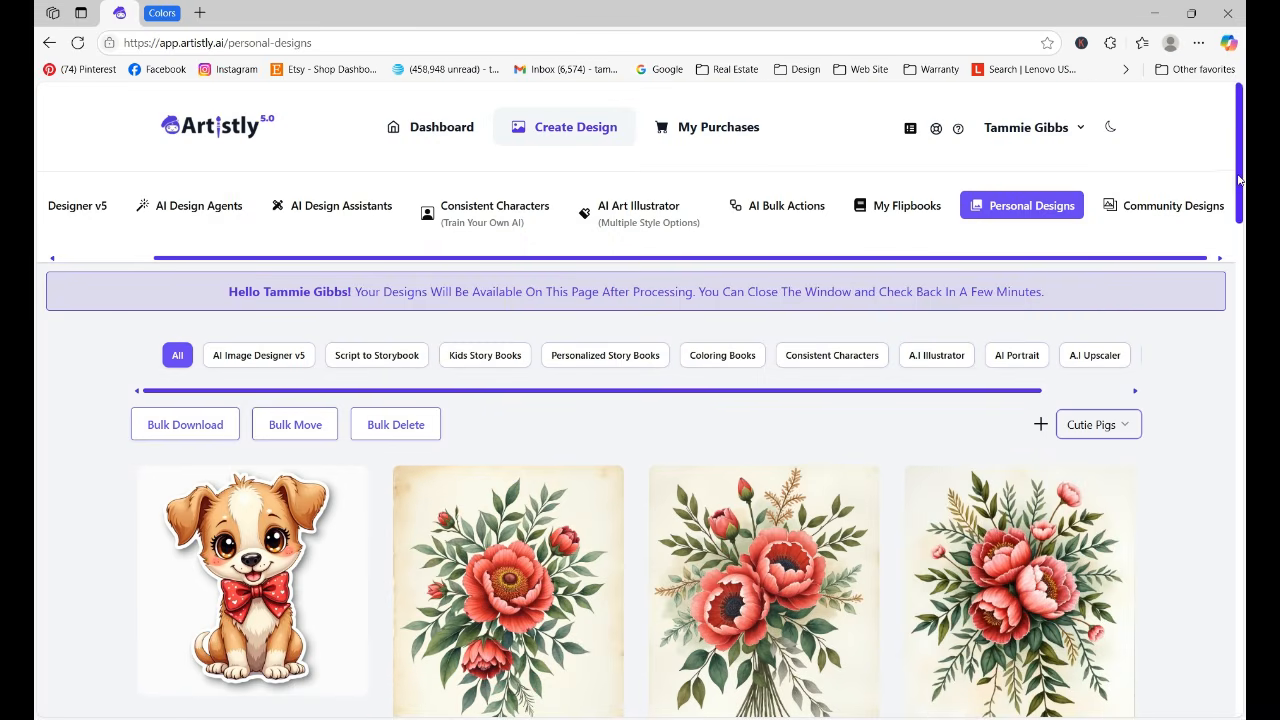
Try to reapply the Cutie Pigs folder filter to the full list of designs
{"action": "left_click_drag", "start_coordinate": [1238, 182], "coordinate": [1212, 136]}
{"action": "left_click", "coordinate": [1110, 428]}
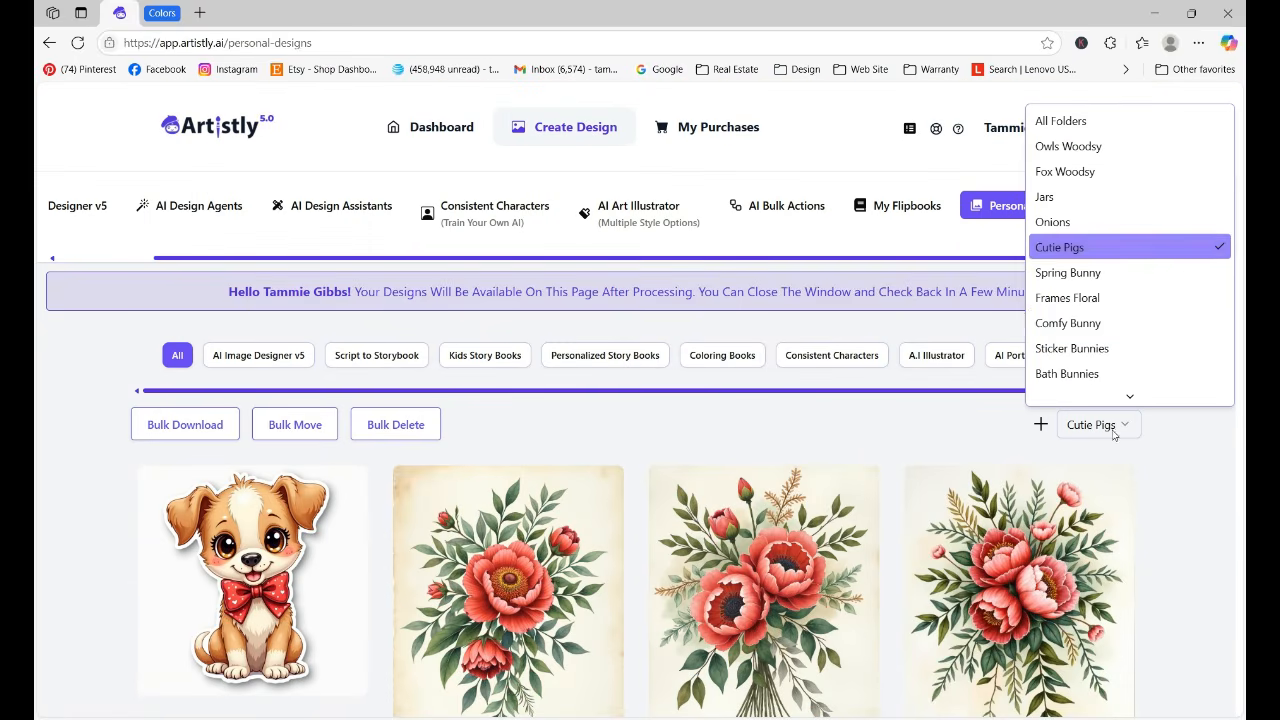
{"action": "left_click", "coordinate": [1076, 252]}
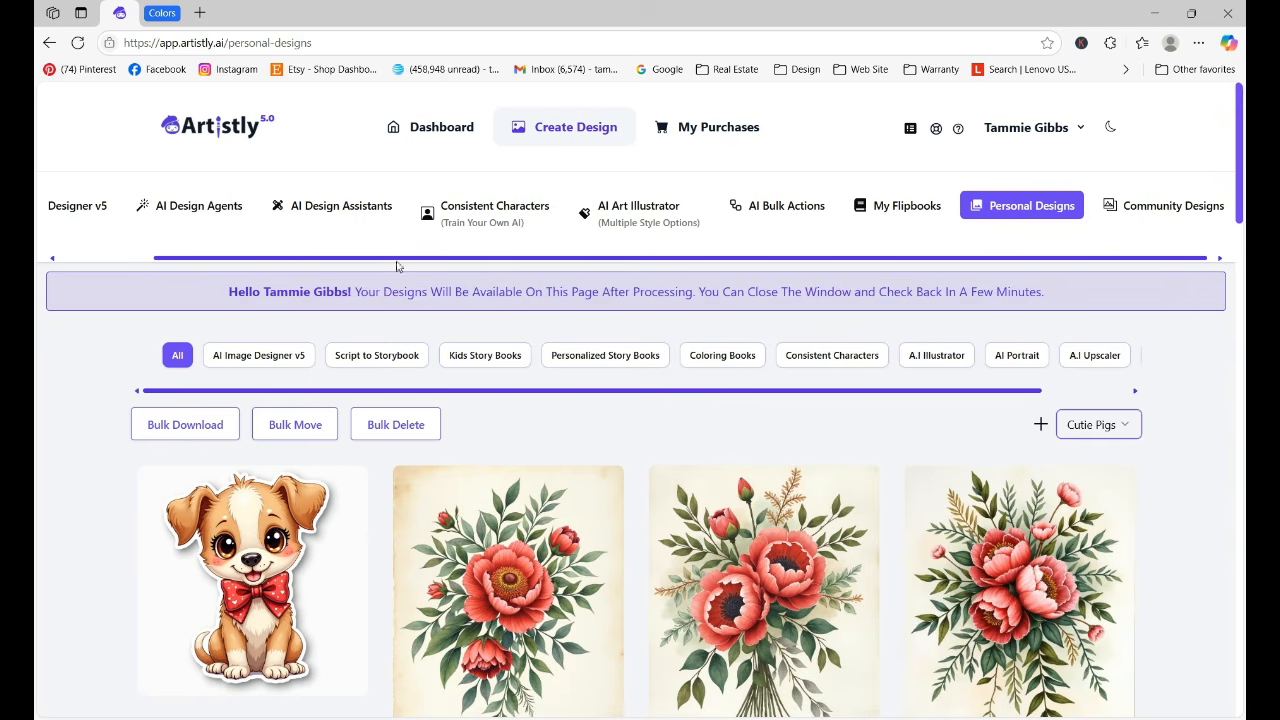
{"action": "left_click", "coordinate": [1101, 428]}
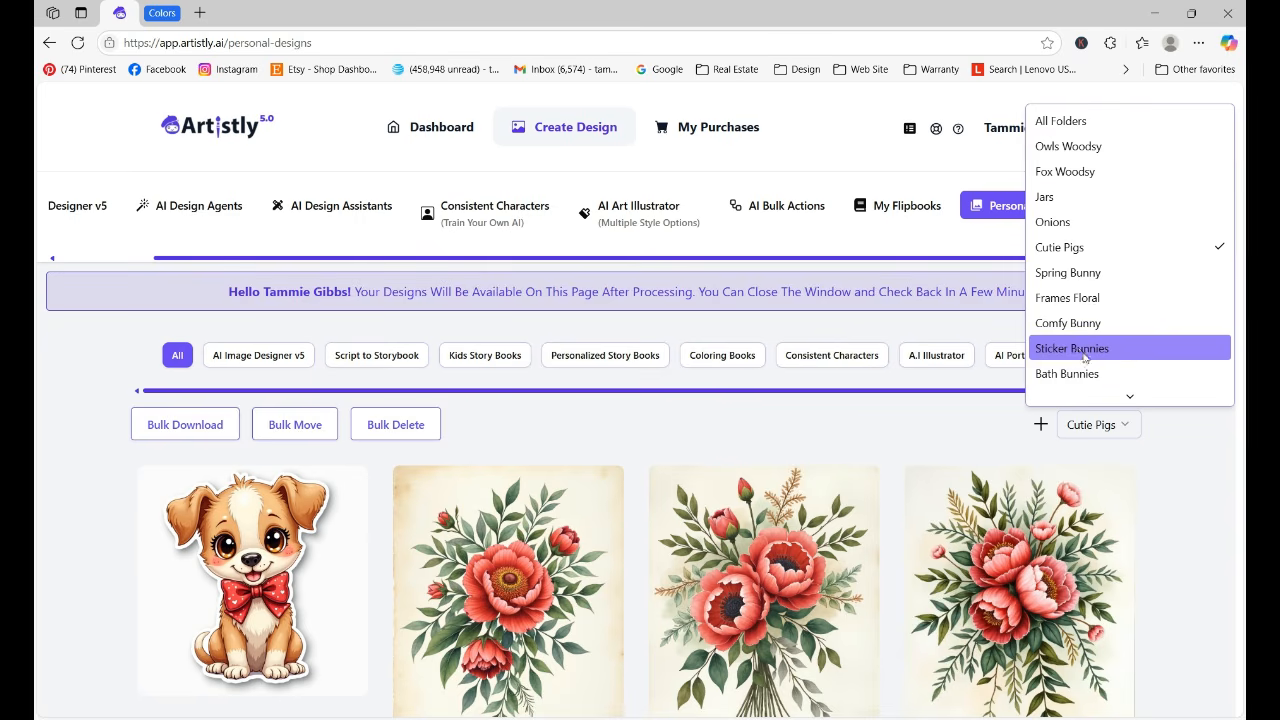
{"action": "left_click", "coordinate": [1051, 248]}
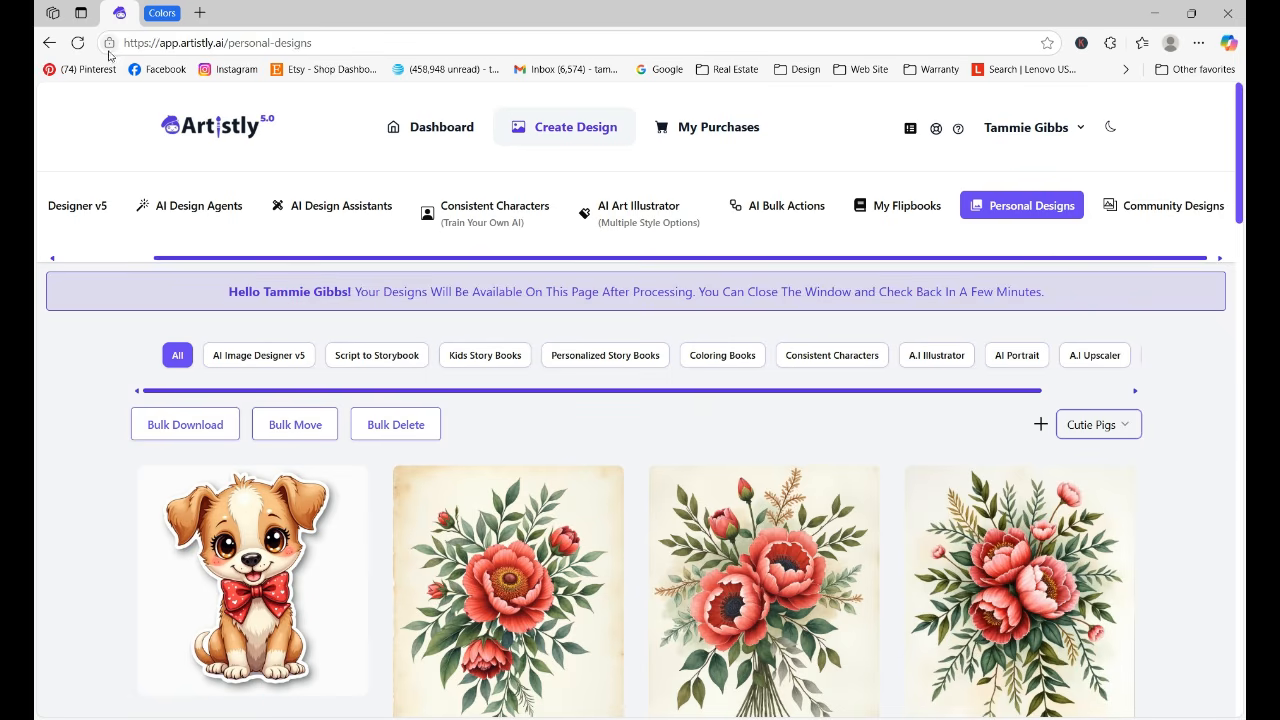
Reload Personal Designs and look through only the designs in the Cutie Pigs folder
{"action": "left_click", "coordinate": [77, 43]}
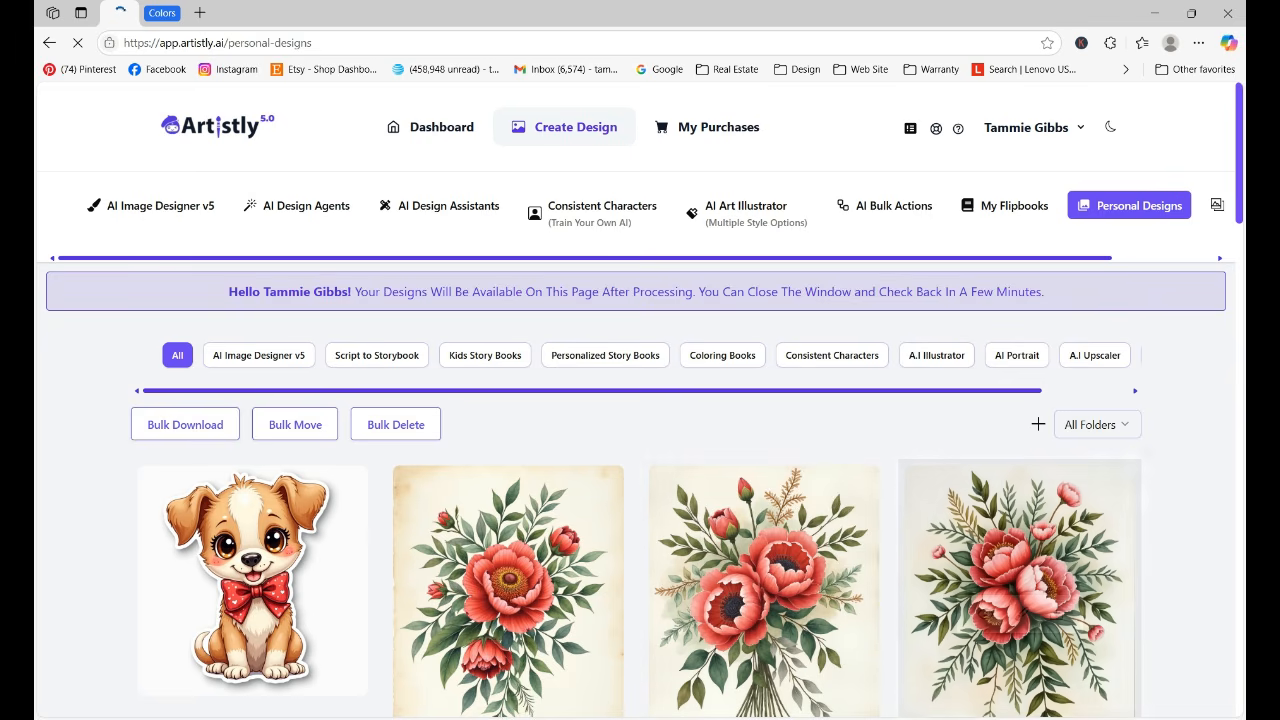
{"action": "left_click", "coordinate": [1120, 428]}
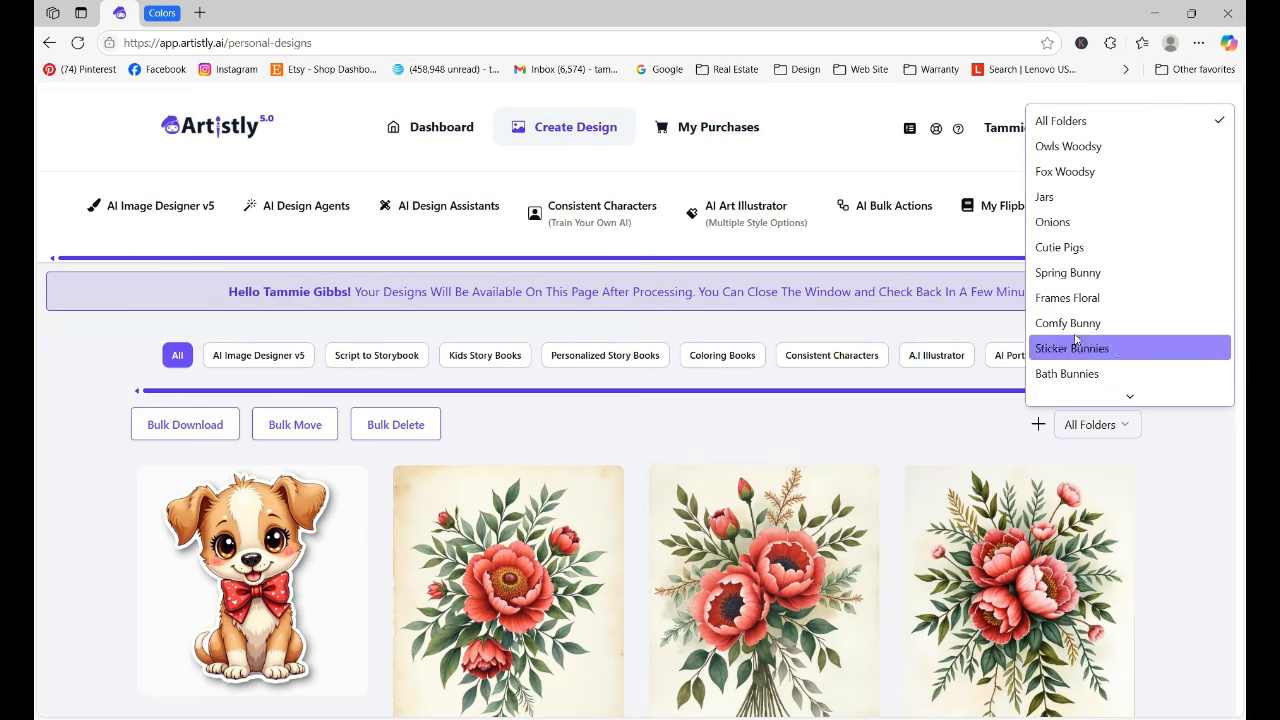
{"action": "left_click", "coordinate": [1073, 248]}
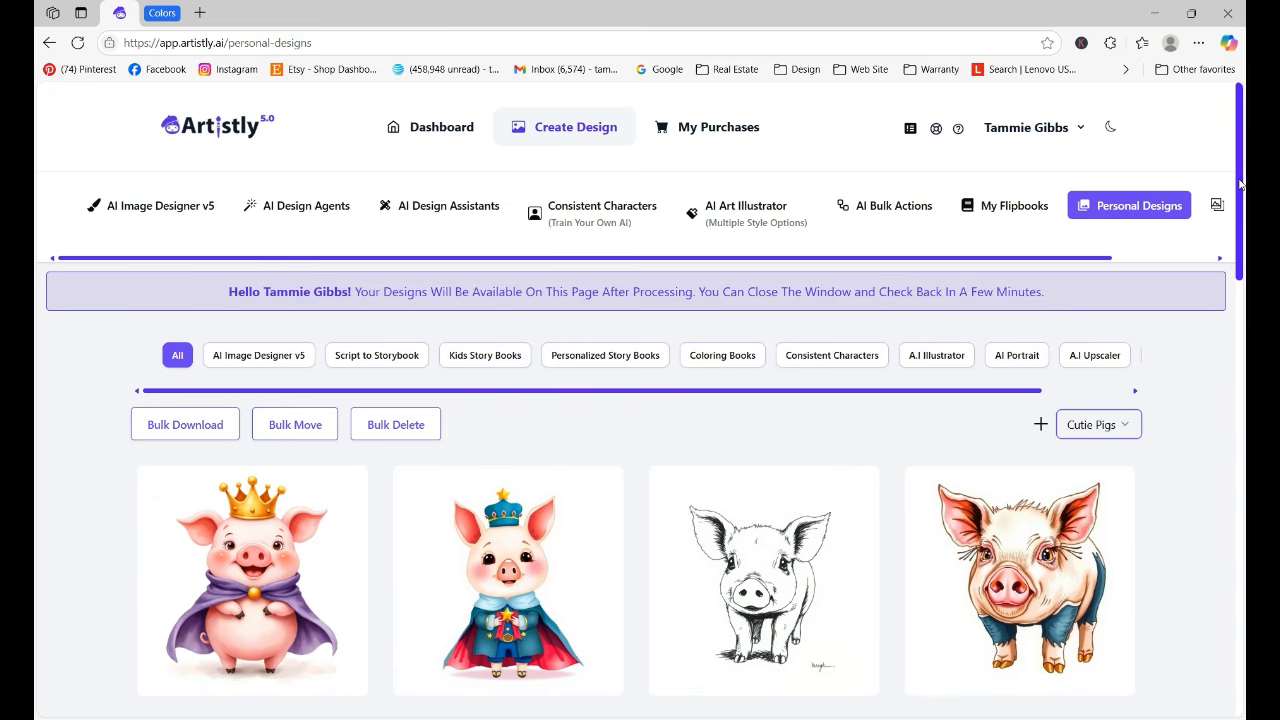
{"action": "left_click_drag", "start_coordinate": [1240, 182], "coordinate": [1240, 554]}
{"action": "mouse_move", "coordinate": [549, 283]}
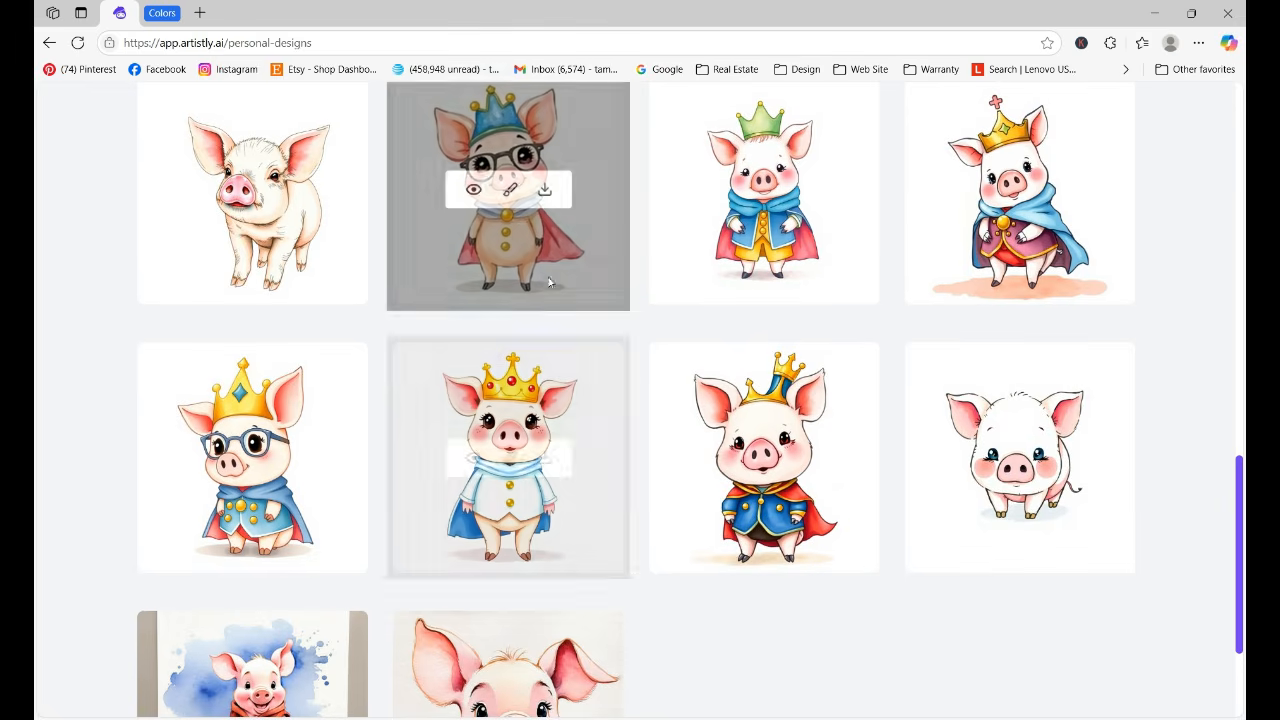
Copy the full design prompt of the prince pig with black glasses and a blue crown, and close its details
{"action": "left_click", "coordinate": [474, 191]}
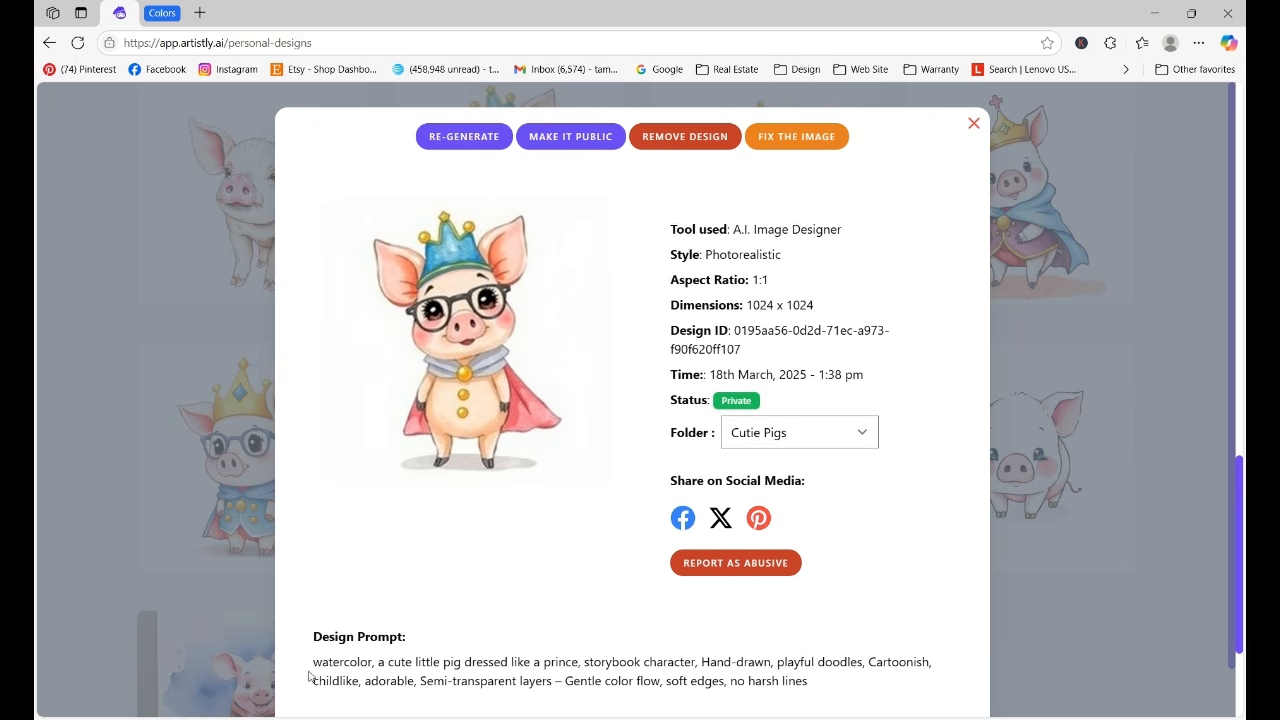
{"action": "left_click_drag", "start_coordinate": [310, 663], "coordinate": [866, 692]}
{"action": "key", "text": "ctrl+c"}
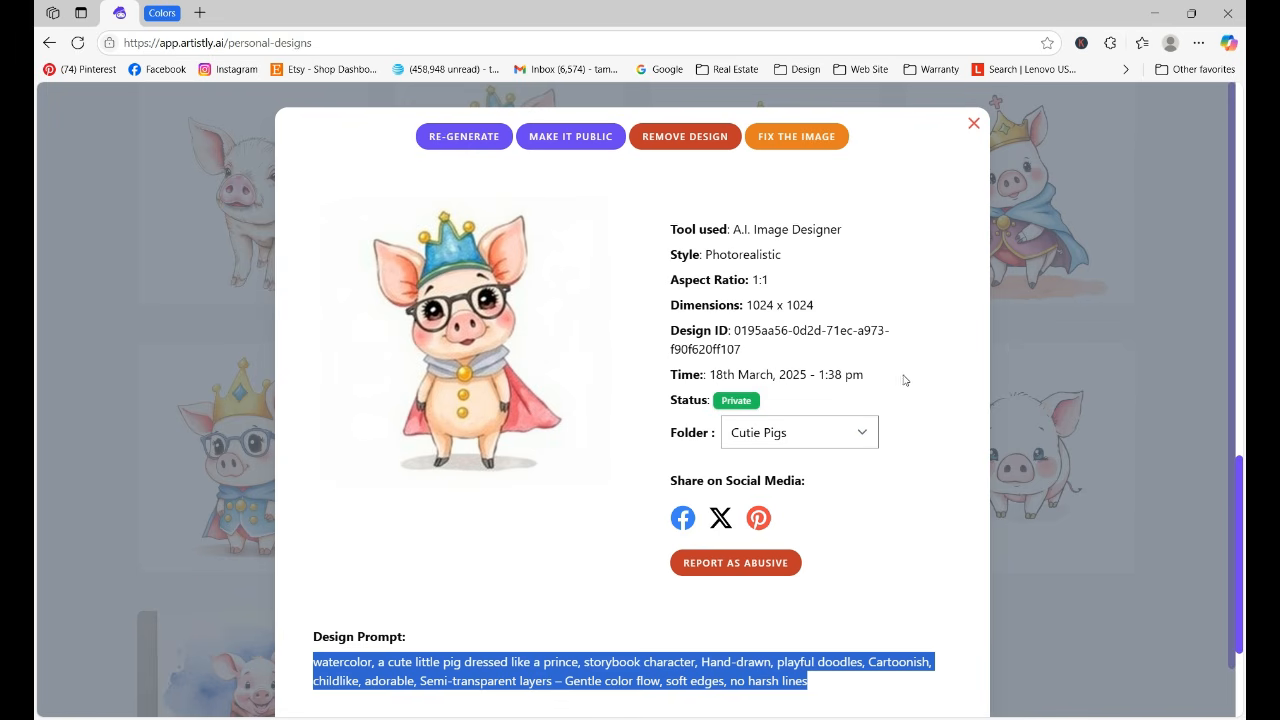
{"action": "left_click", "coordinate": [975, 127]}
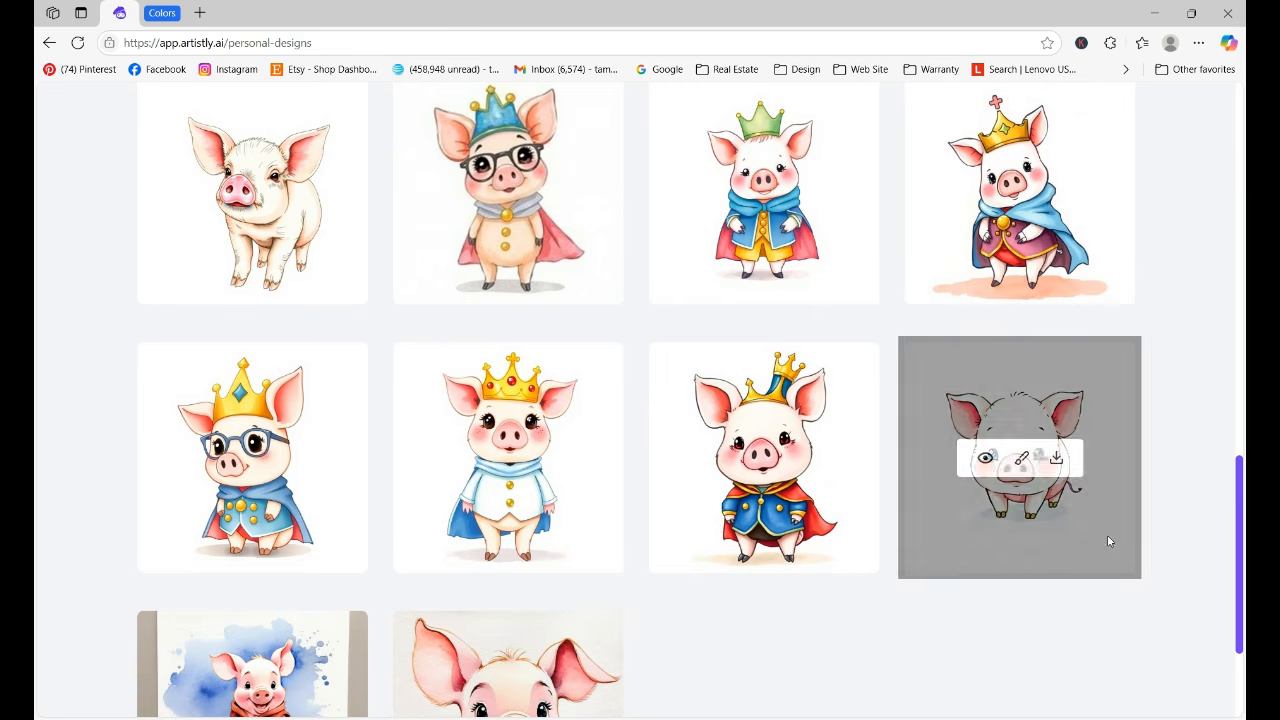
Generate an image from the copied prince pig prompt in AI Image Designer v5, prefixing it with "sticker style, "
{"action": "left_click_drag", "start_coordinate": [1240, 613], "coordinate": [1240, 240]}
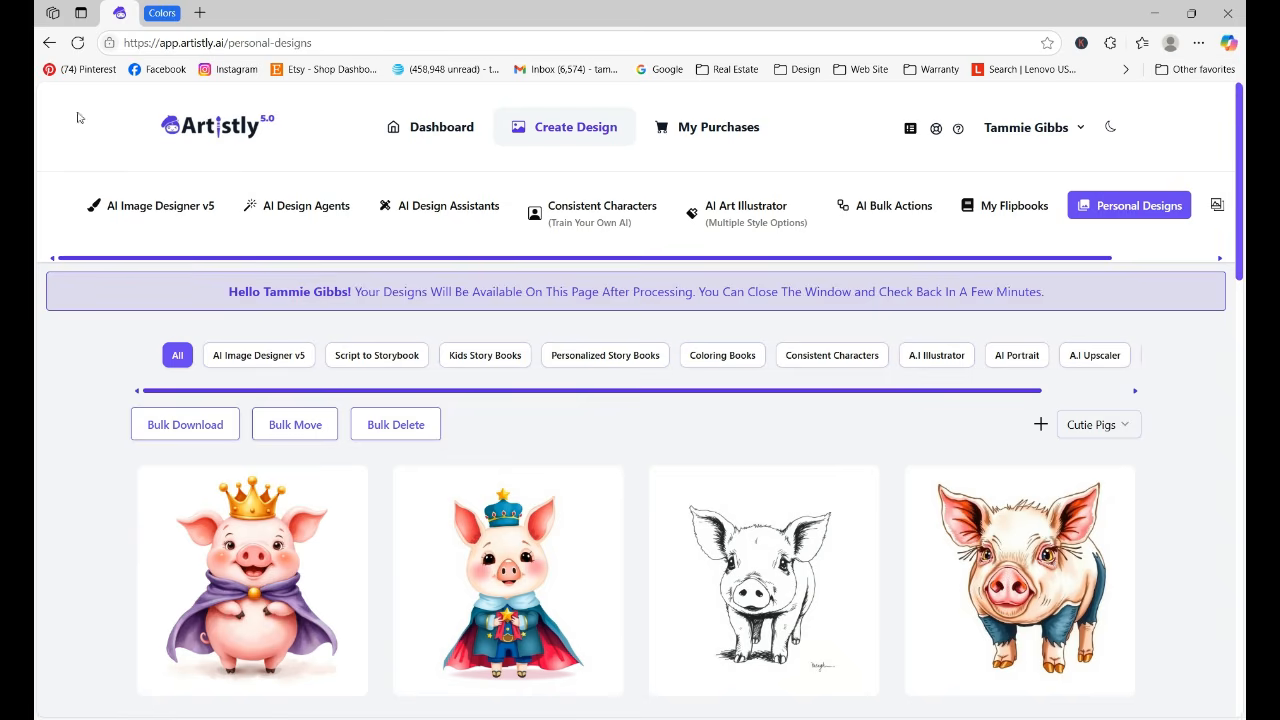
{"action": "left_click", "coordinate": [145, 206]}
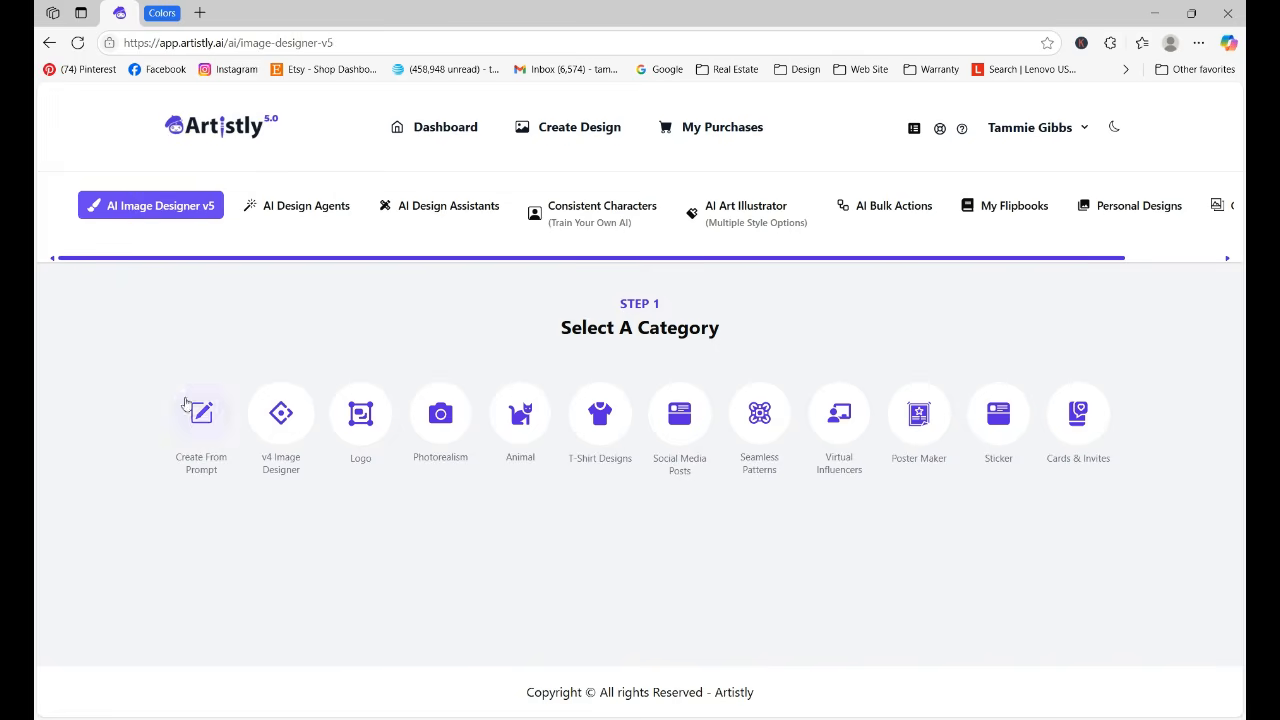
{"action": "left_click", "coordinate": [198, 430]}
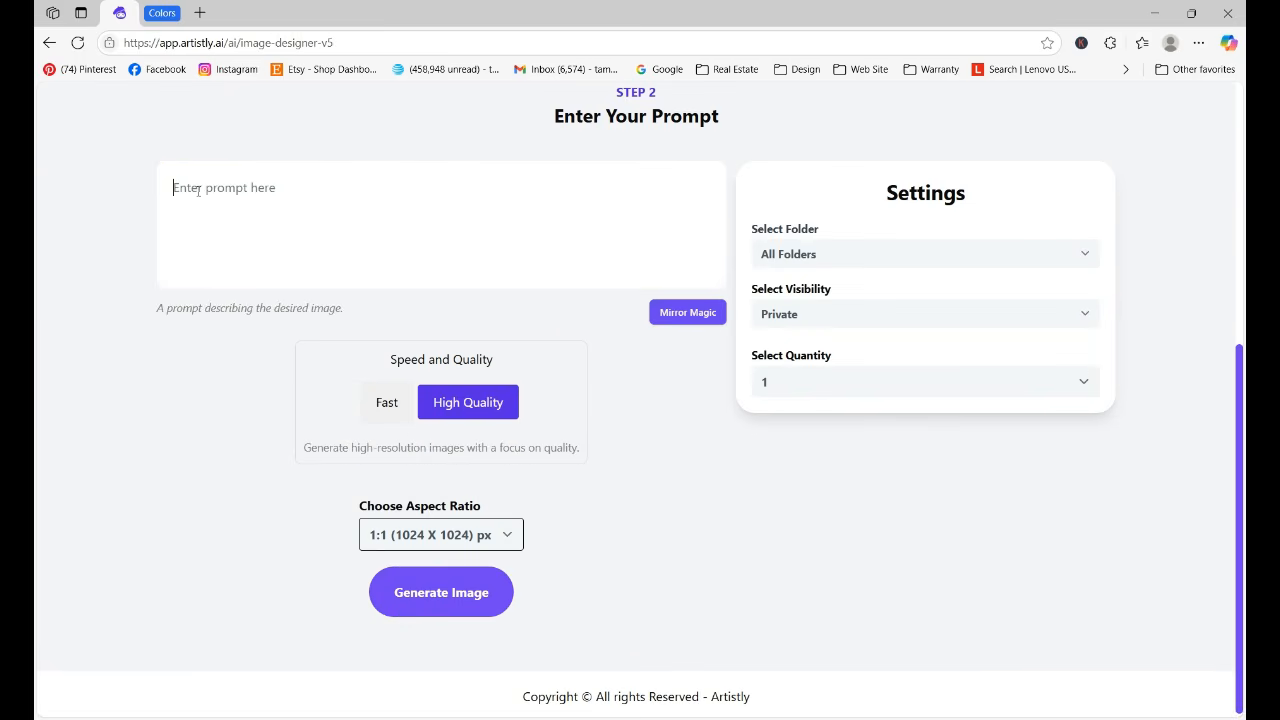
{"action": "key", "text": "ctrl+v"}
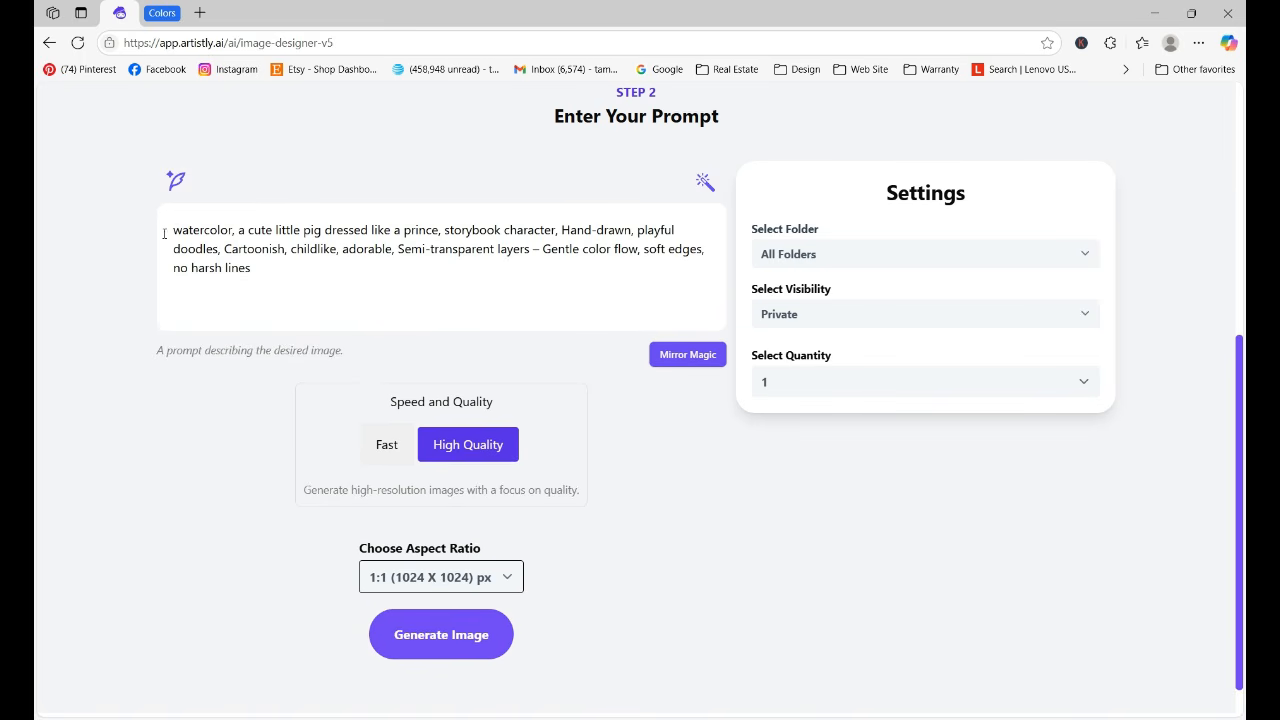
{"action": "type", "text": "ticker styl"}
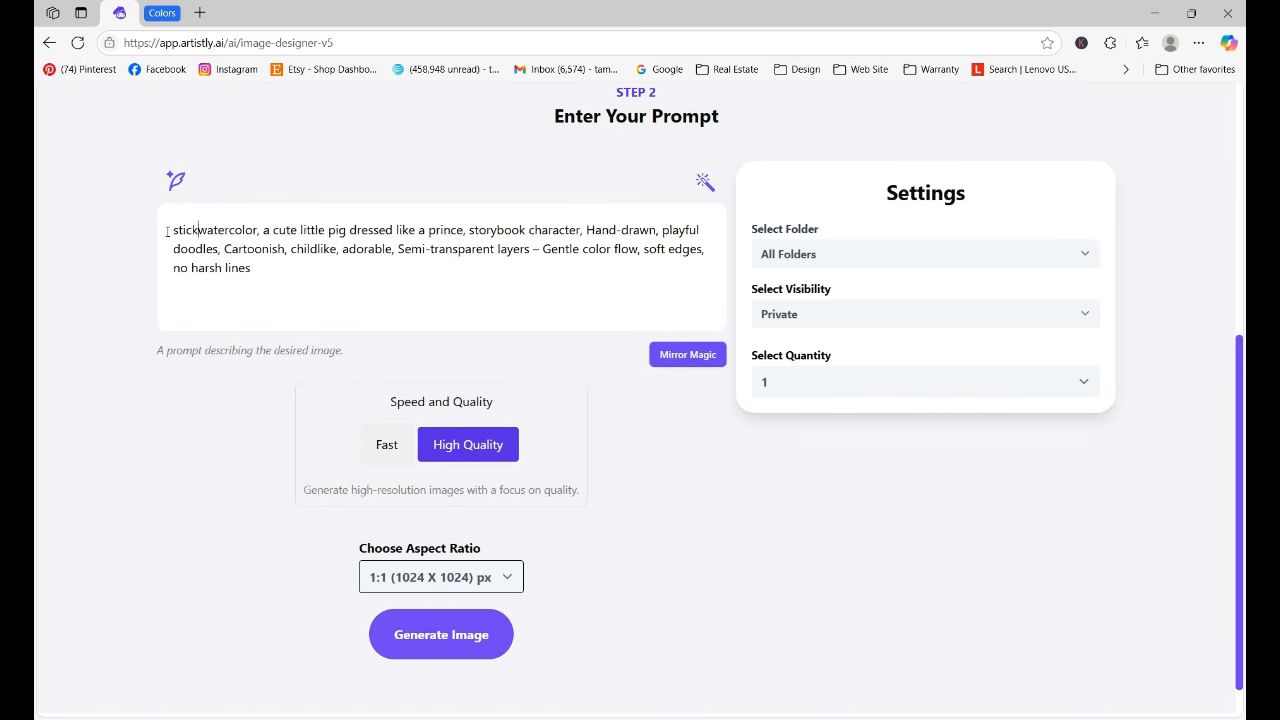
{"action": "type", "text": "e,"}
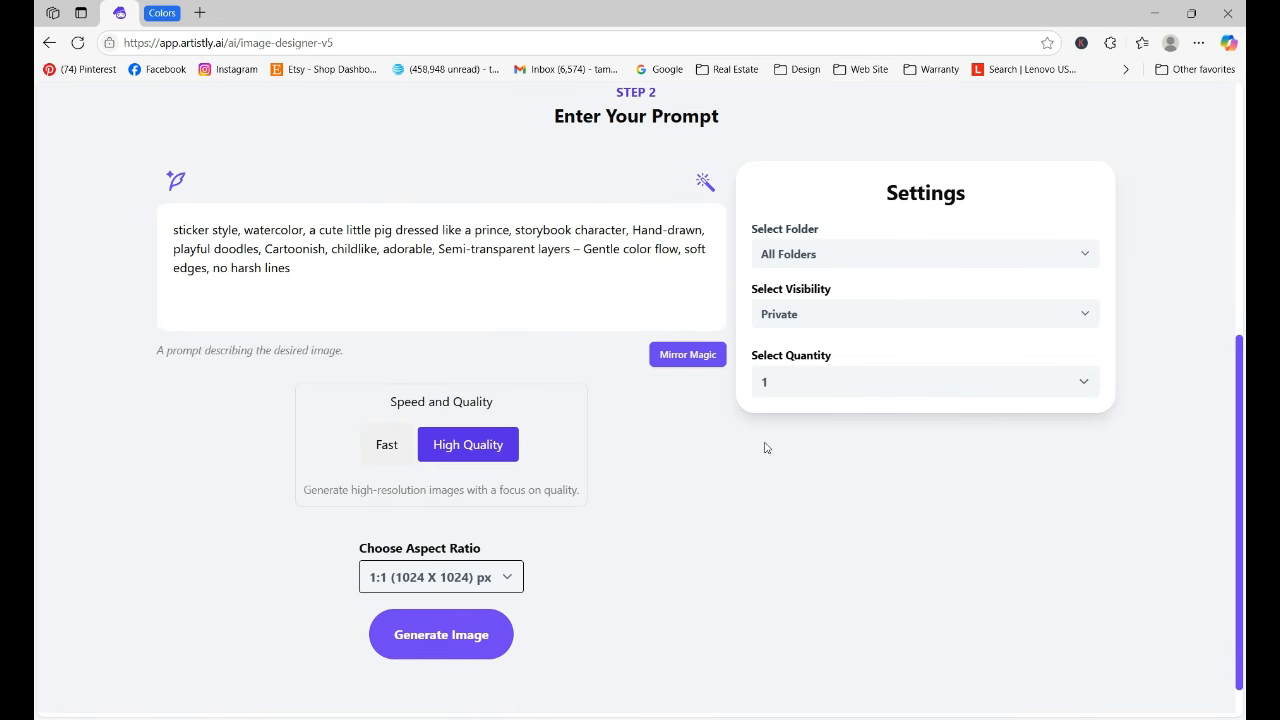
{"action": "left_click", "coordinate": [462, 634]}
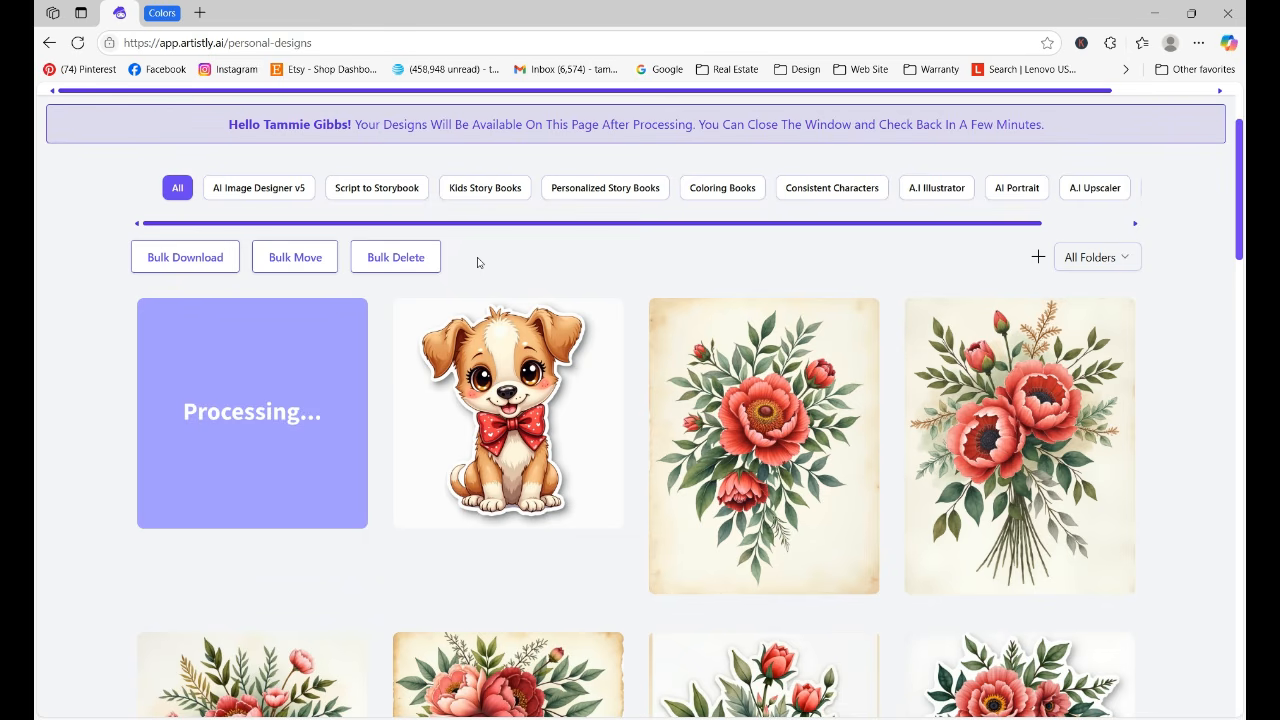
Reload Personal Designs and inspect the image and prompt details of the newly generated prince pig sticker
{"action": "left_click", "coordinate": [78, 45]}
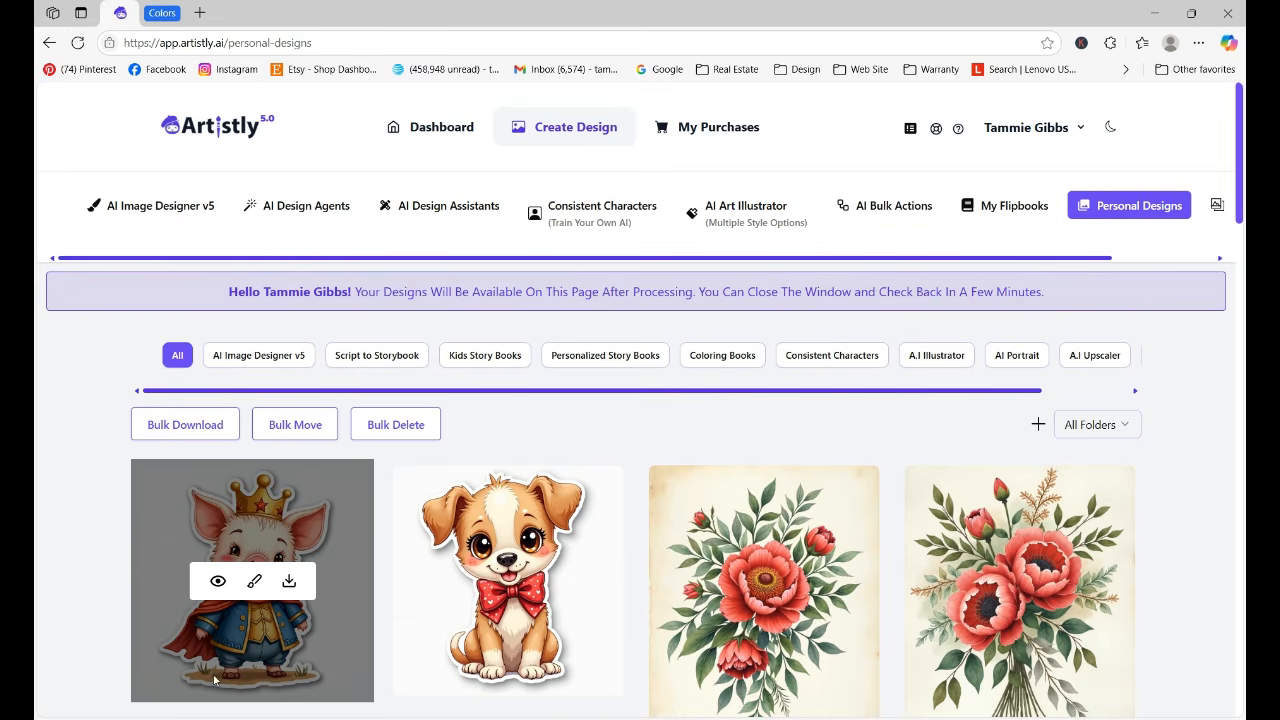
{"action": "left_click", "coordinate": [214, 582]}
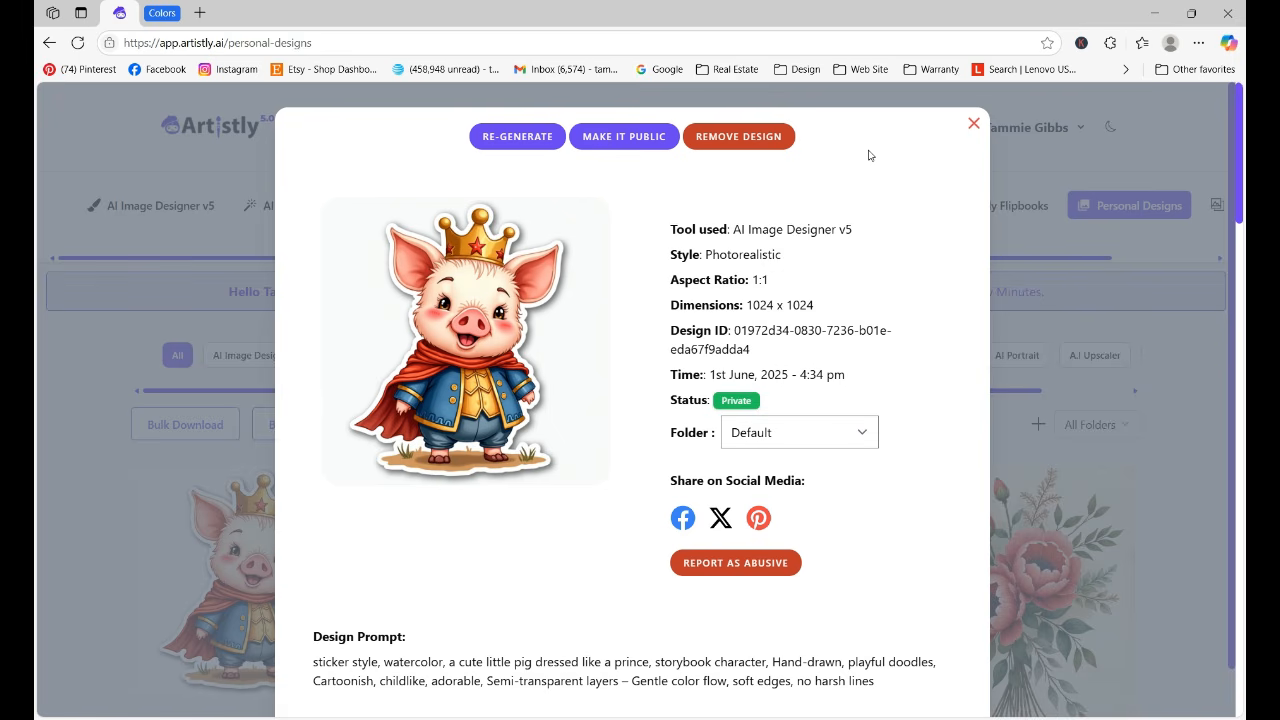
{"action": "left_click", "coordinate": [973, 123]}
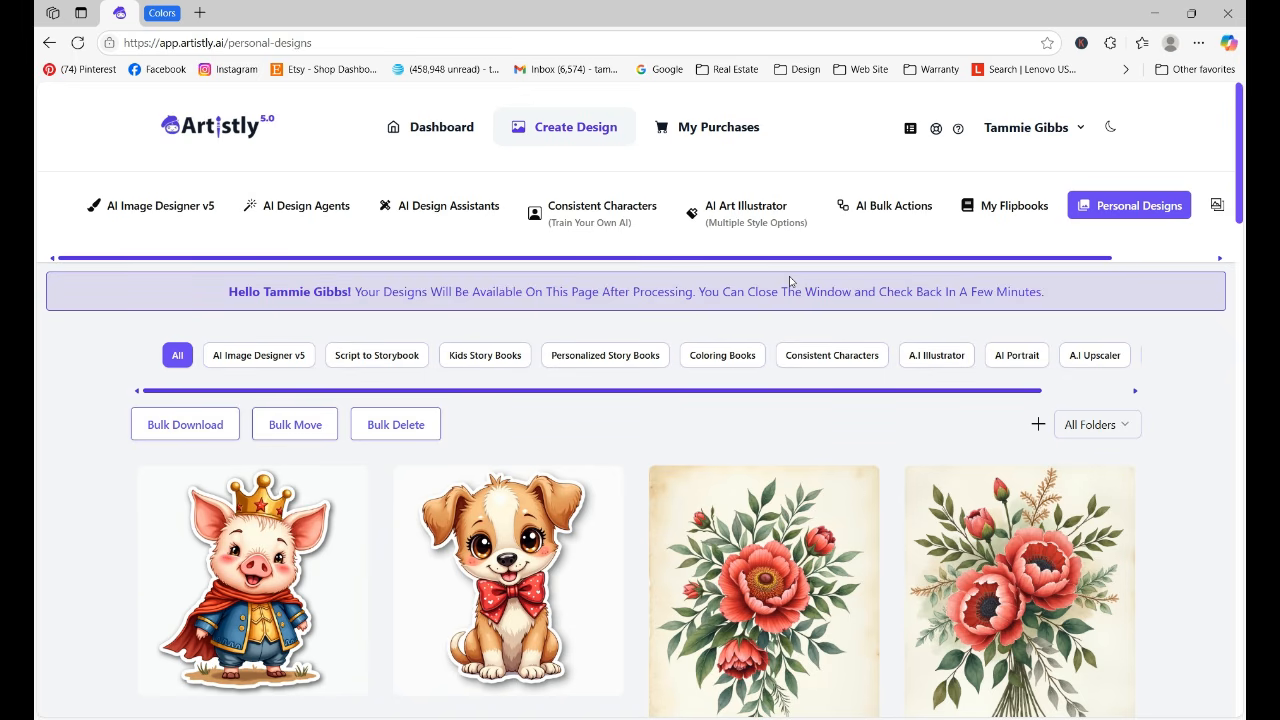
Generate a Clip Art style image in AI Art Illustrator from the copied prince pig prompt, prefixed with "sticker style: "
{"action": "left_click", "coordinate": [753, 210]}
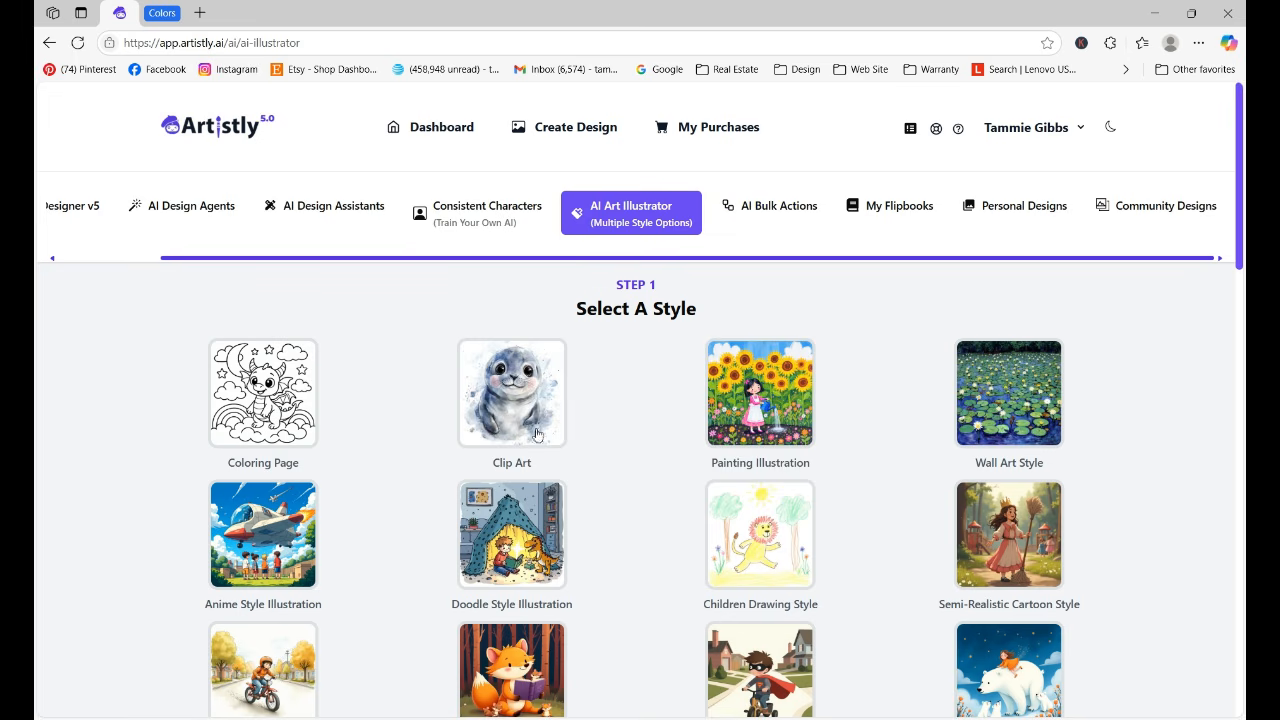
{"action": "scroll", "coordinate": [514, 398], "scroll_direction": "down", "scroll_amount": 1}
{"action": "left_click", "coordinate": [515, 399]}
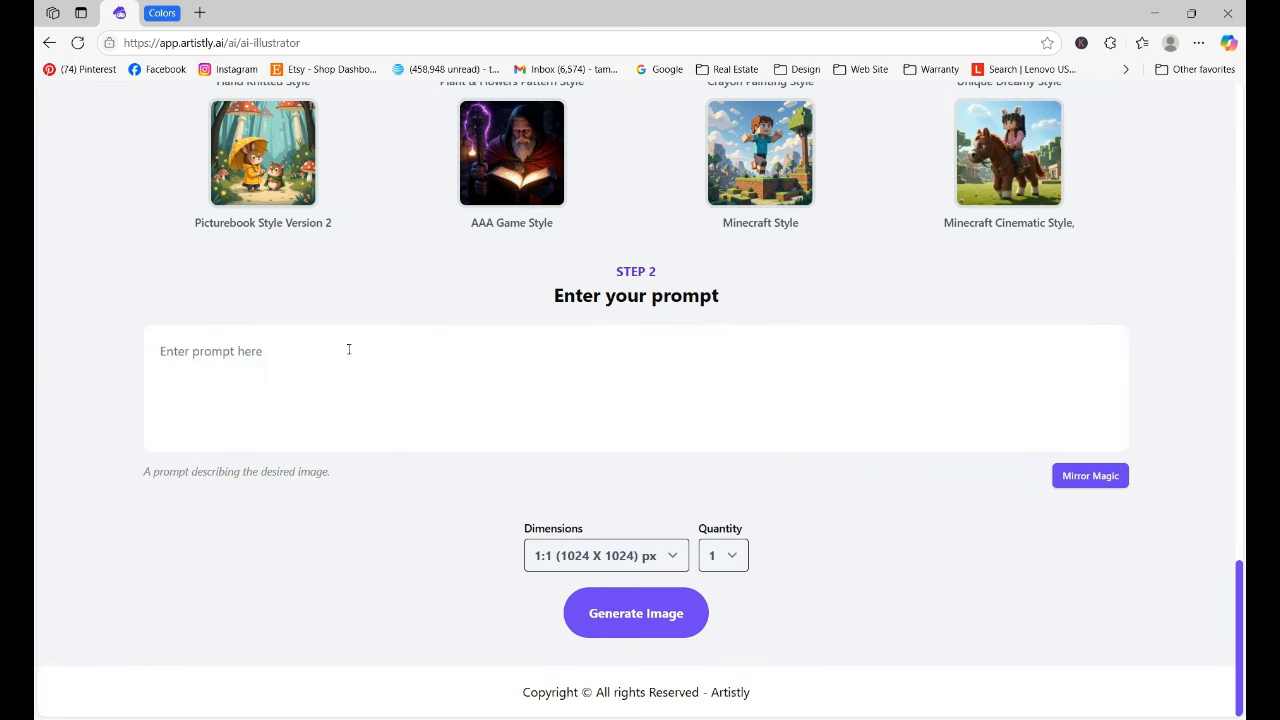
{"action": "key", "text": "ctrl+v"}
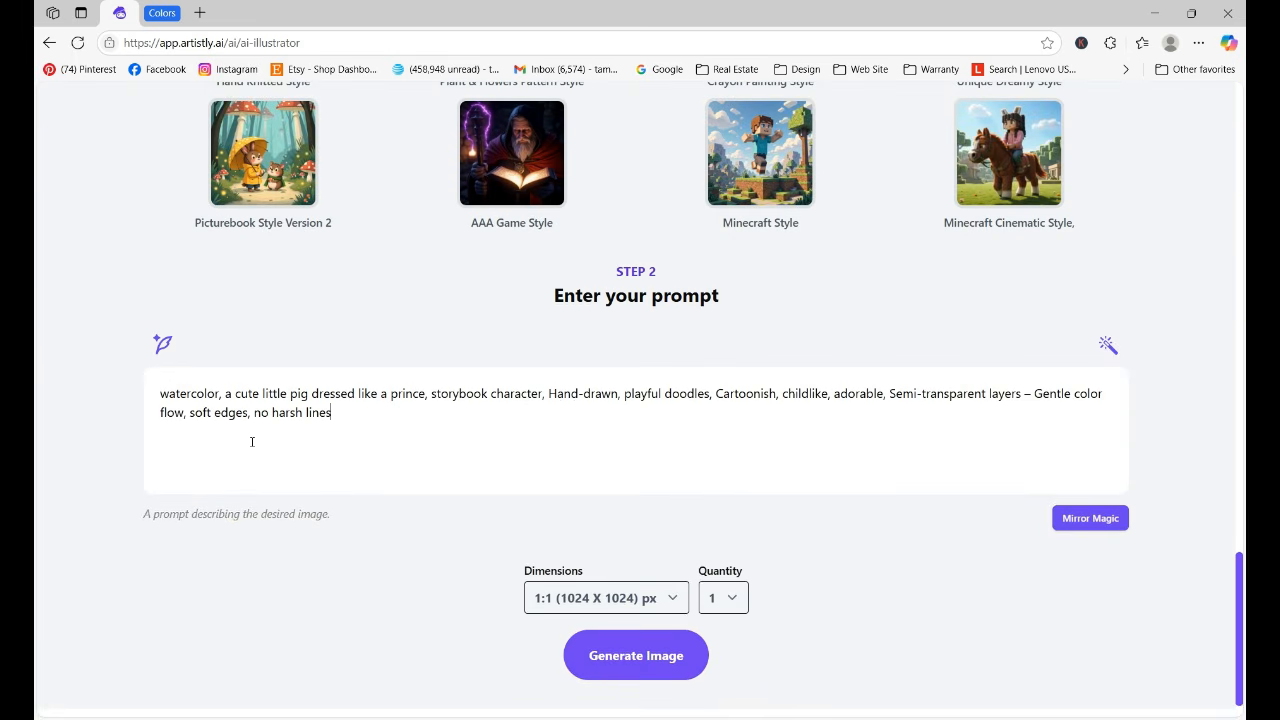
{"action": "left_click", "coordinate": [160, 393]}
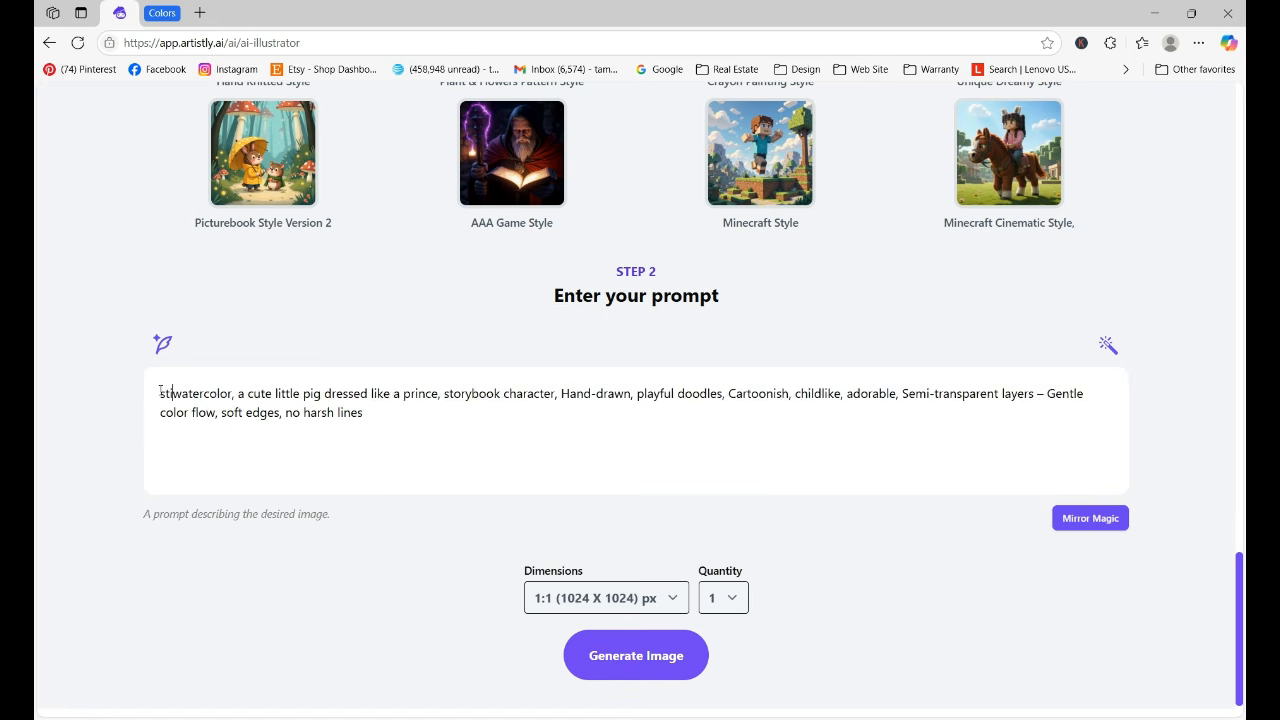
{"action": "type", "text": "sticker style"}
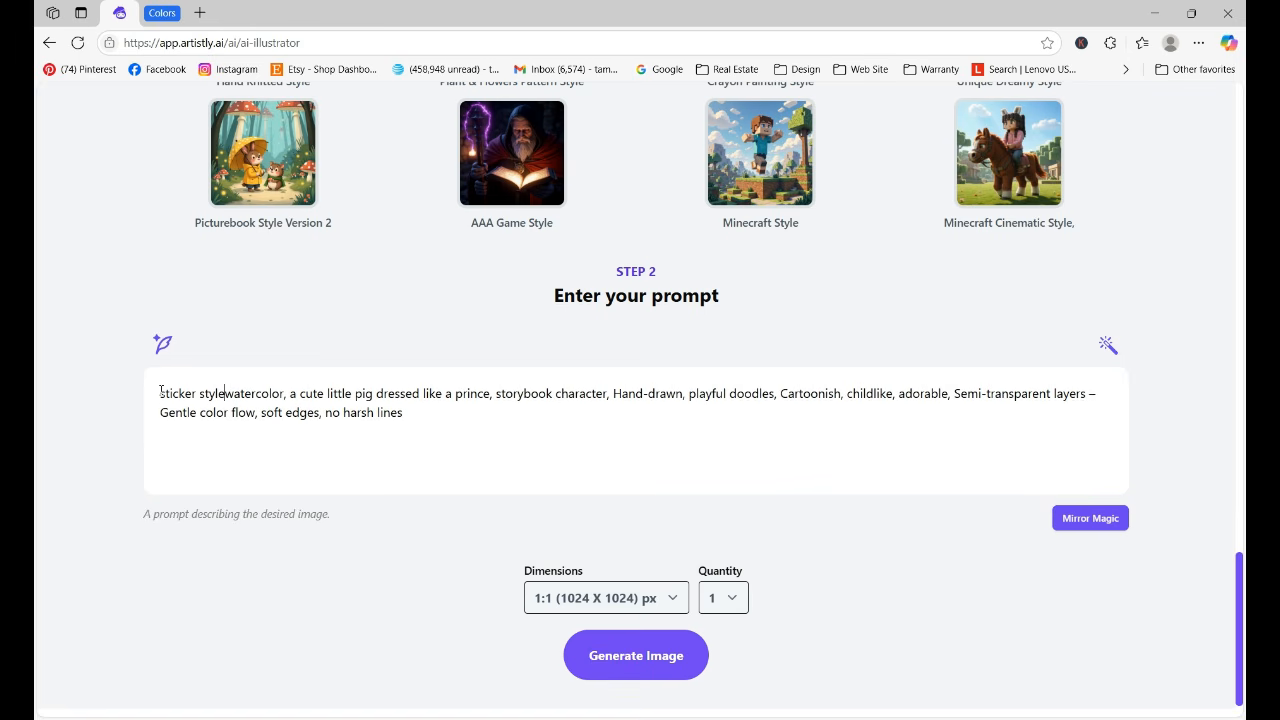
{"action": "type", "text": ":"}
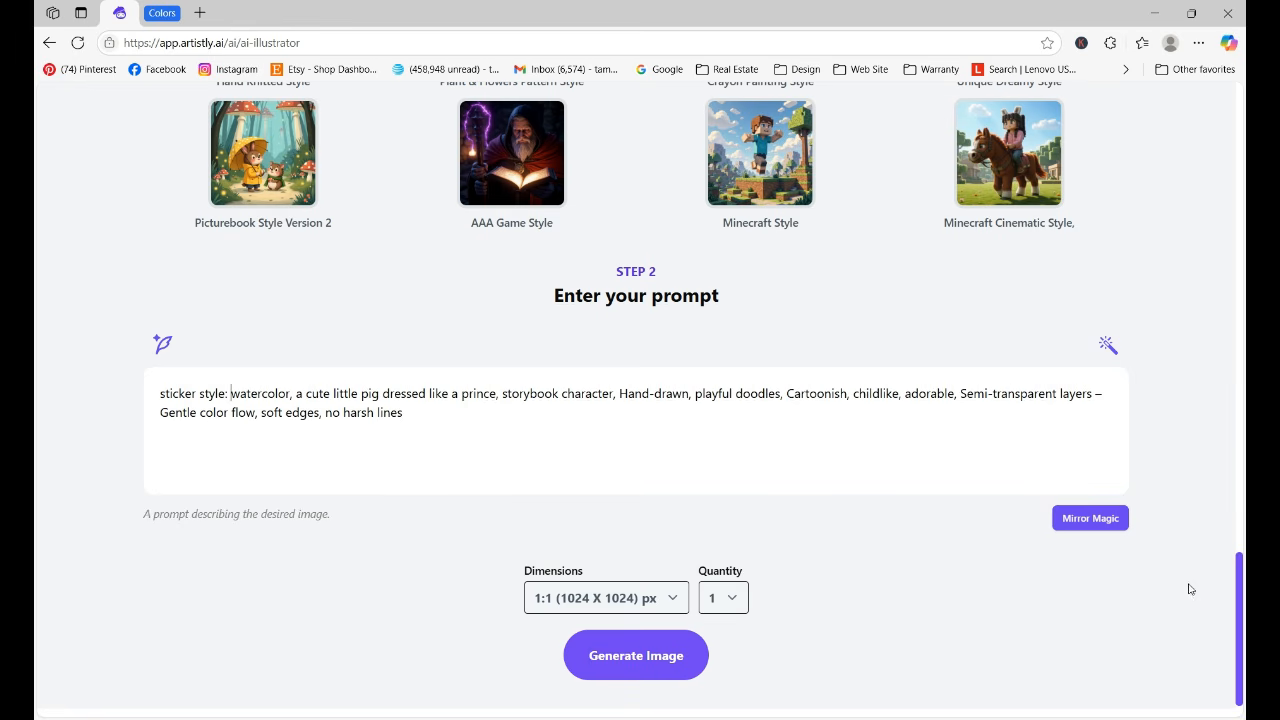
{"action": "scroll", "coordinate": [1227, 600], "scroll_direction": "down", "scroll_amount": 2}
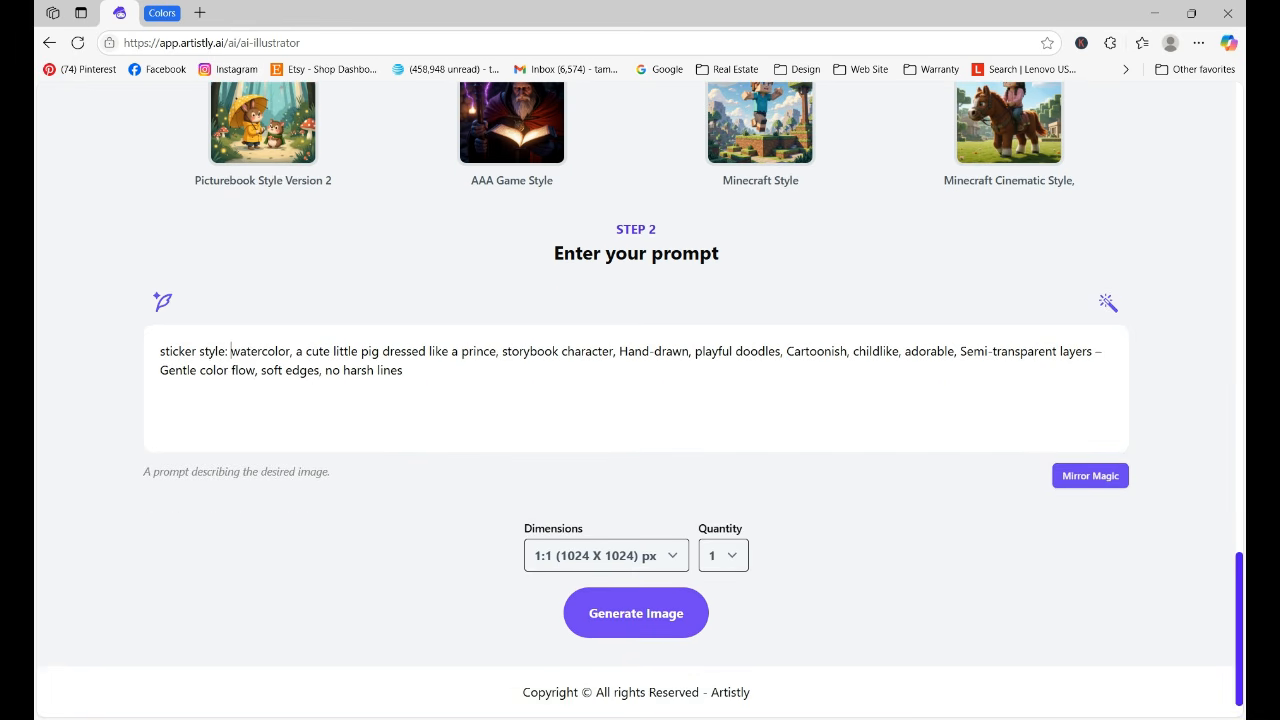
{"action": "left_click", "coordinate": [620, 614]}
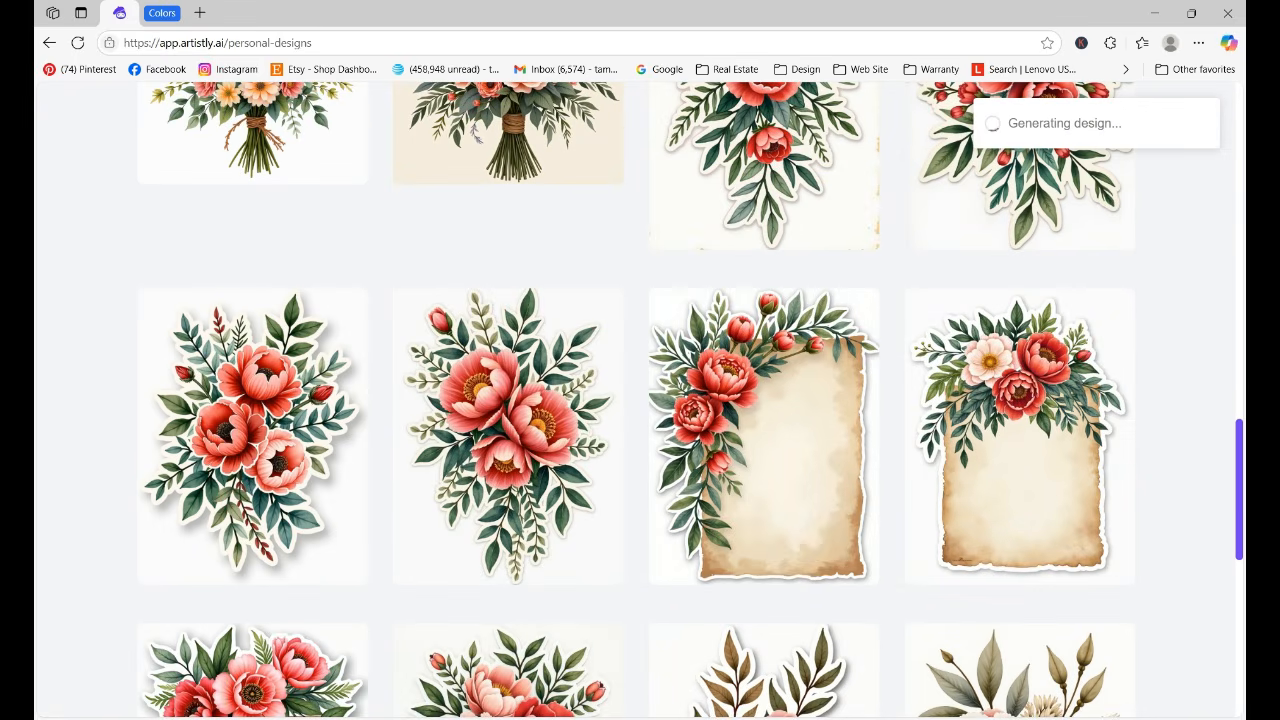
Reload the designs after processing and inspect the details of the Clip Art version of the prince pig sticker
{"action": "left_click_drag", "start_coordinate": [1239, 446], "coordinate": [1239, 141]}
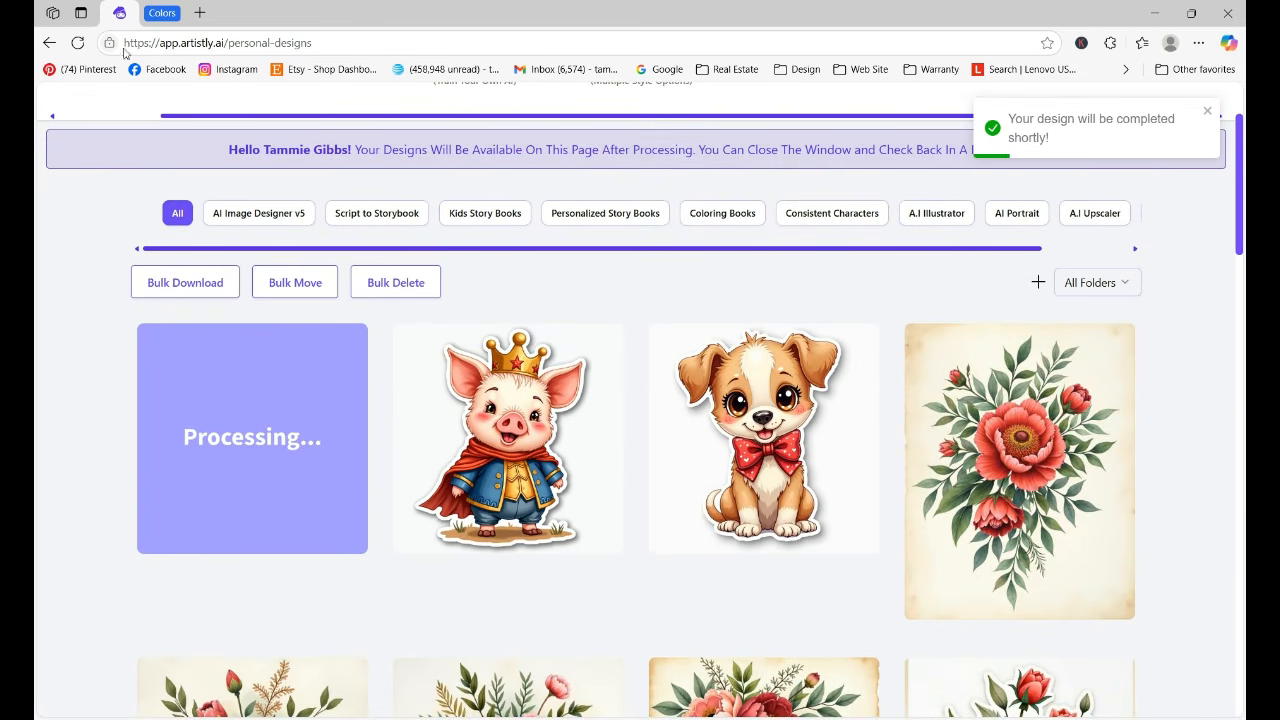
{"action": "left_click", "coordinate": [77, 43]}
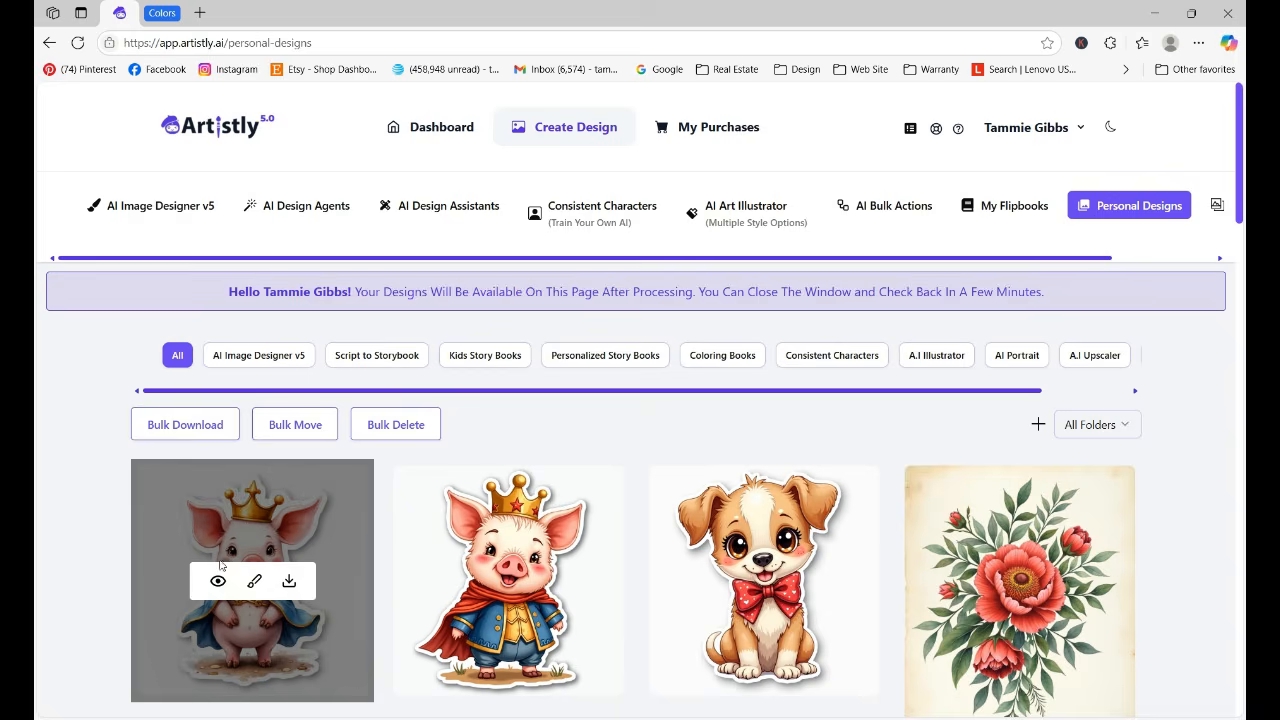
{"action": "left_click", "coordinate": [218, 582]}
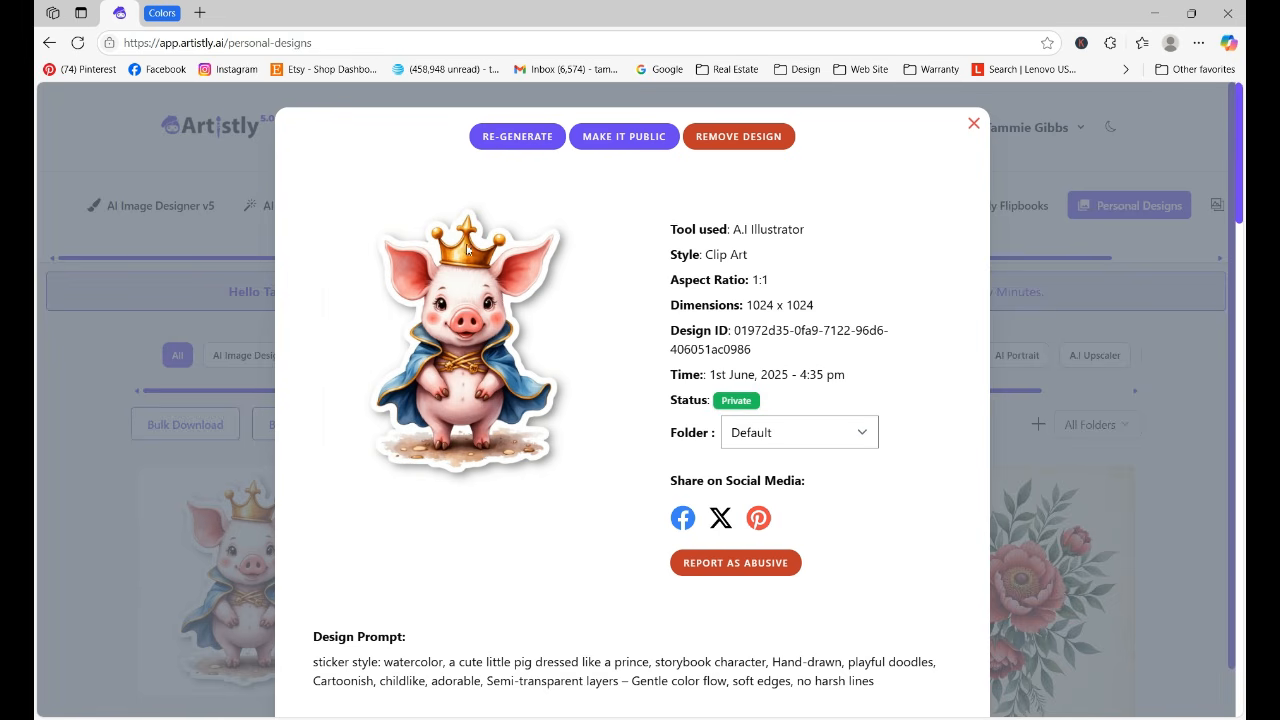
{"action": "left_click", "coordinate": [974, 126]}
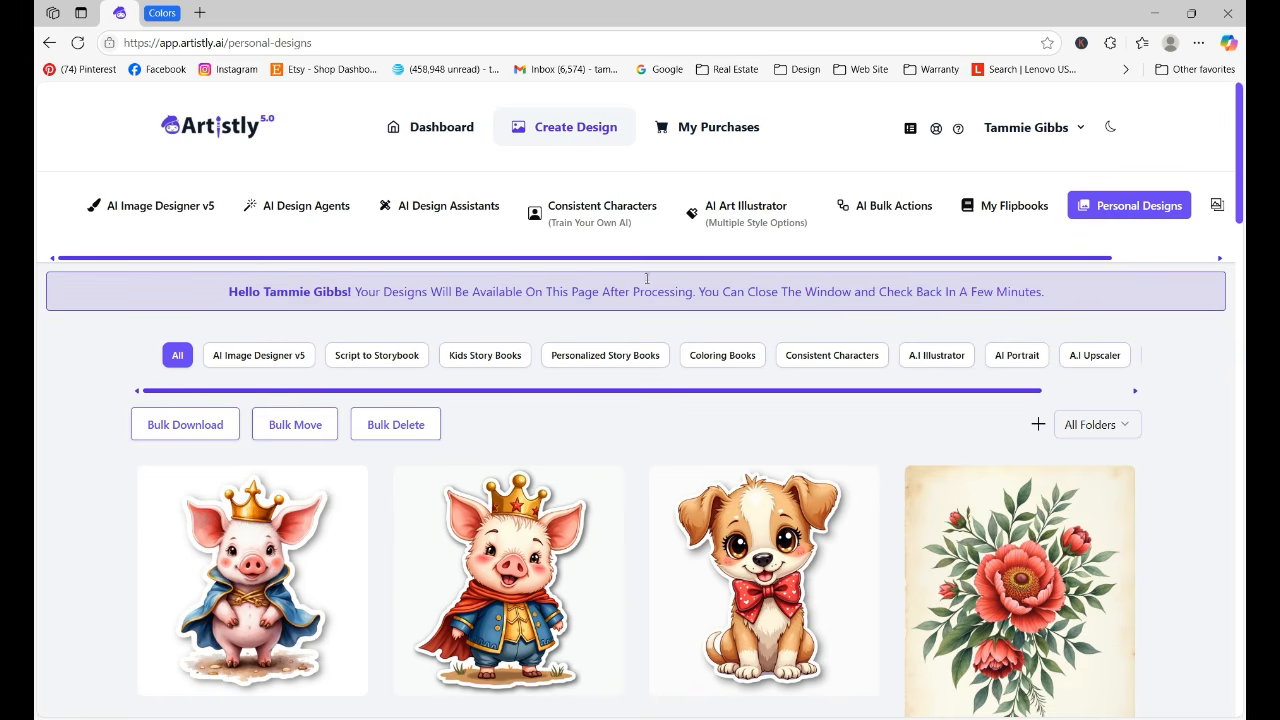
Create a square 1080×1080 project named "Stickers" in the Advanced AI Image Designer
{"action": "left_click", "coordinate": [578, 130]}
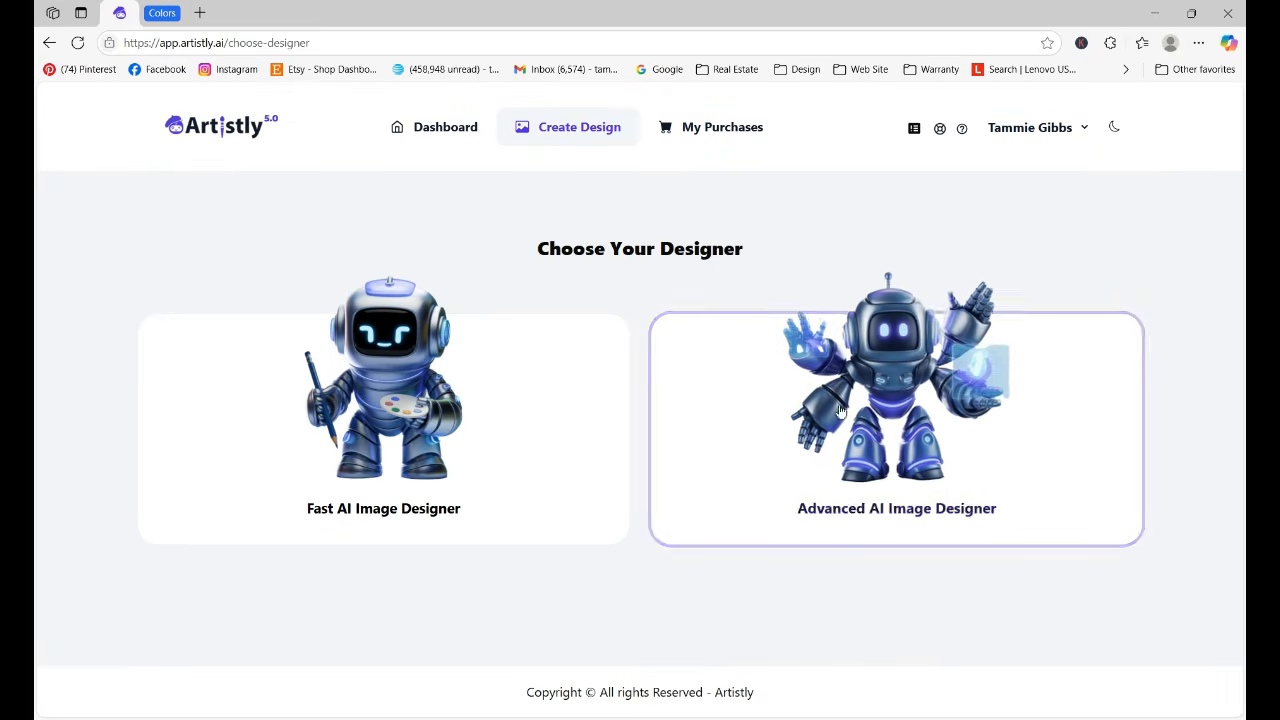
{"action": "left_click", "coordinate": [872, 443]}
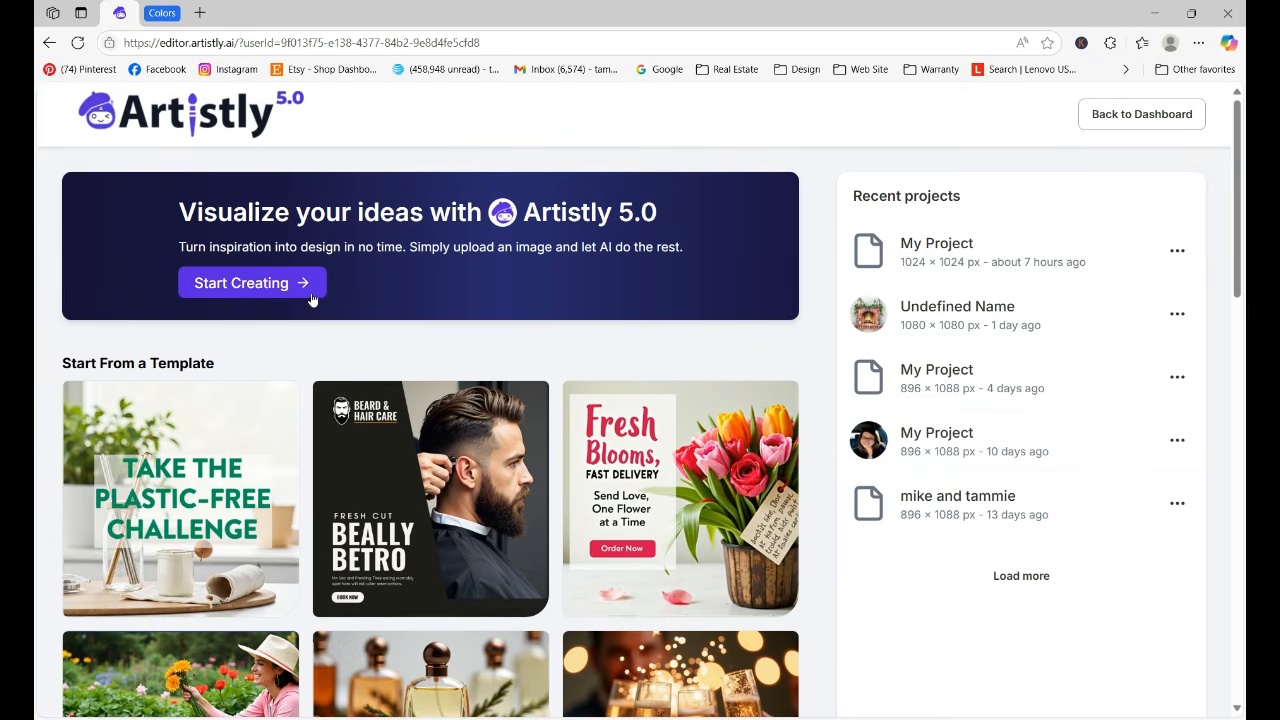
{"action": "left_click", "coordinate": [283, 285]}
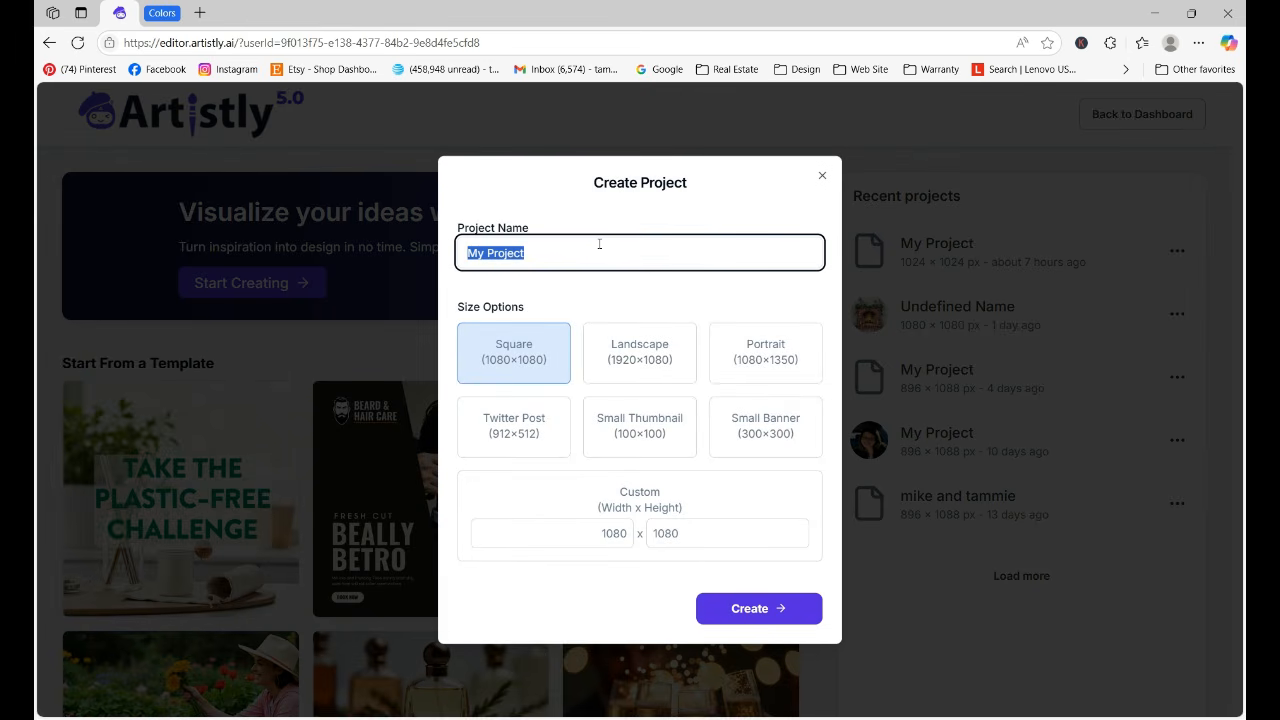
{"action": "type", "text": "Stickers"}
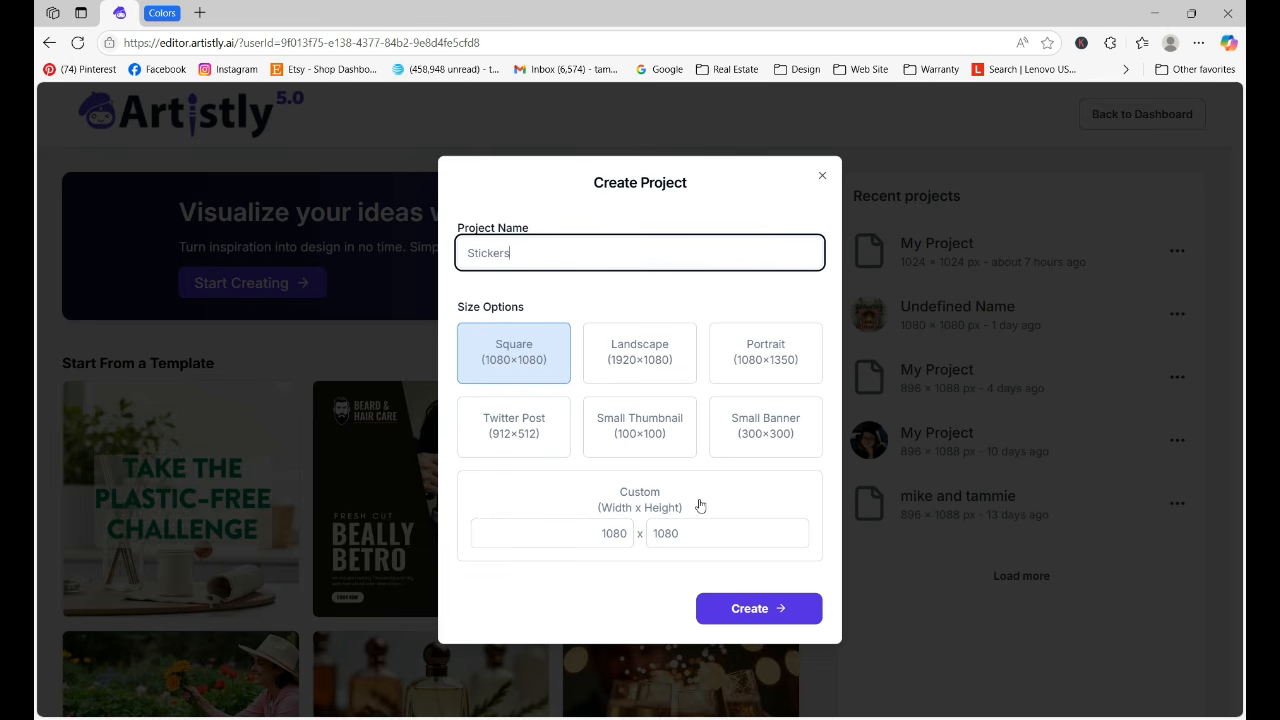
{"action": "left_click", "coordinate": [786, 619]}
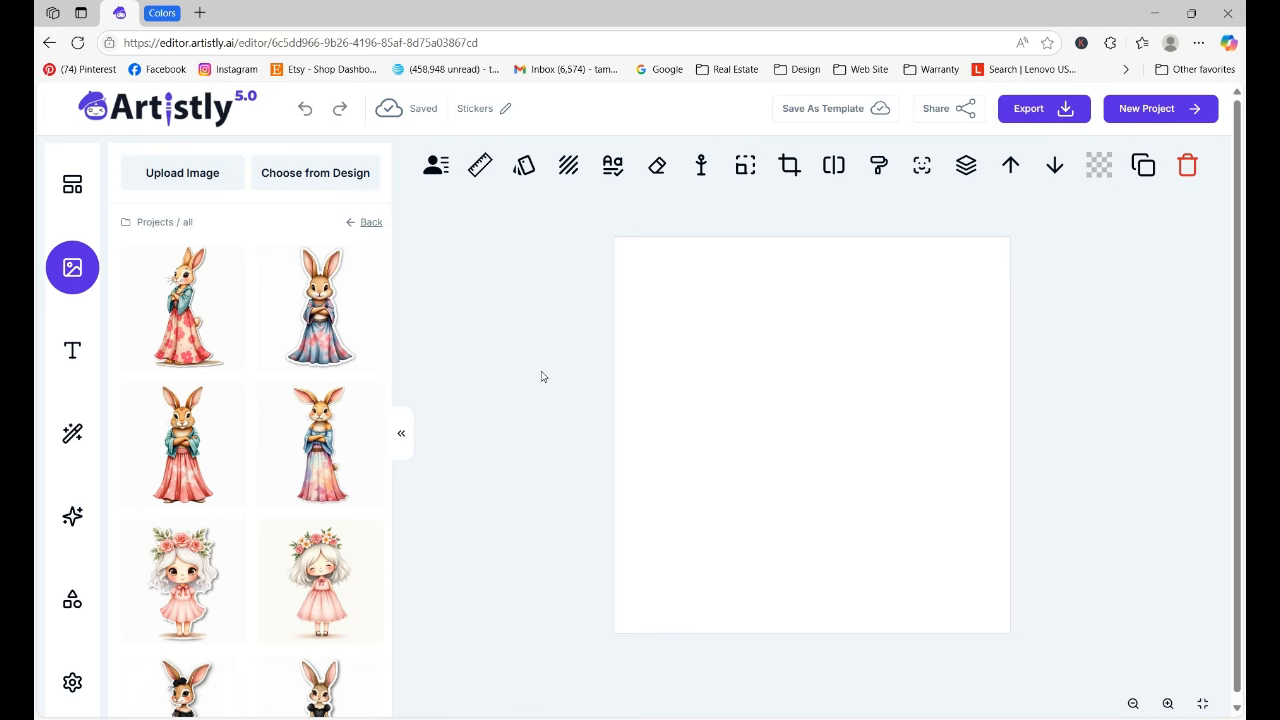
{"action": "left_click", "coordinate": [379, 225]}
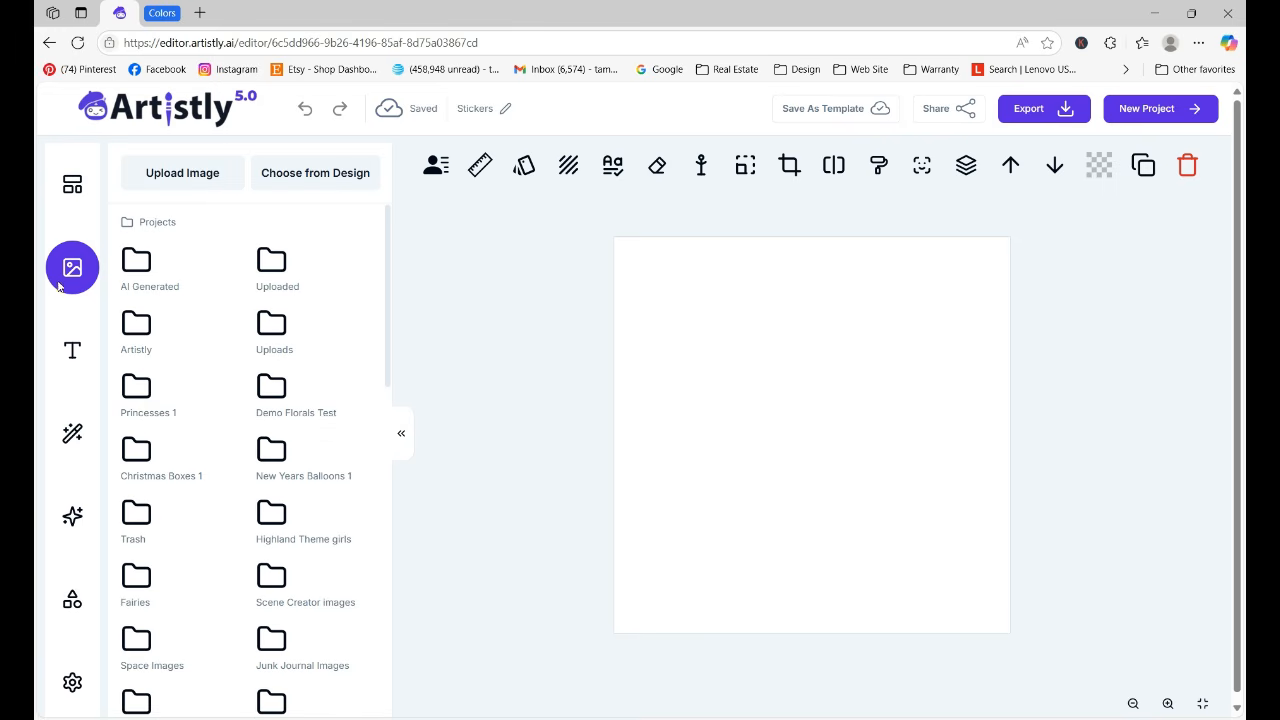
{"action": "left_click", "coordinate": [401, 433]}
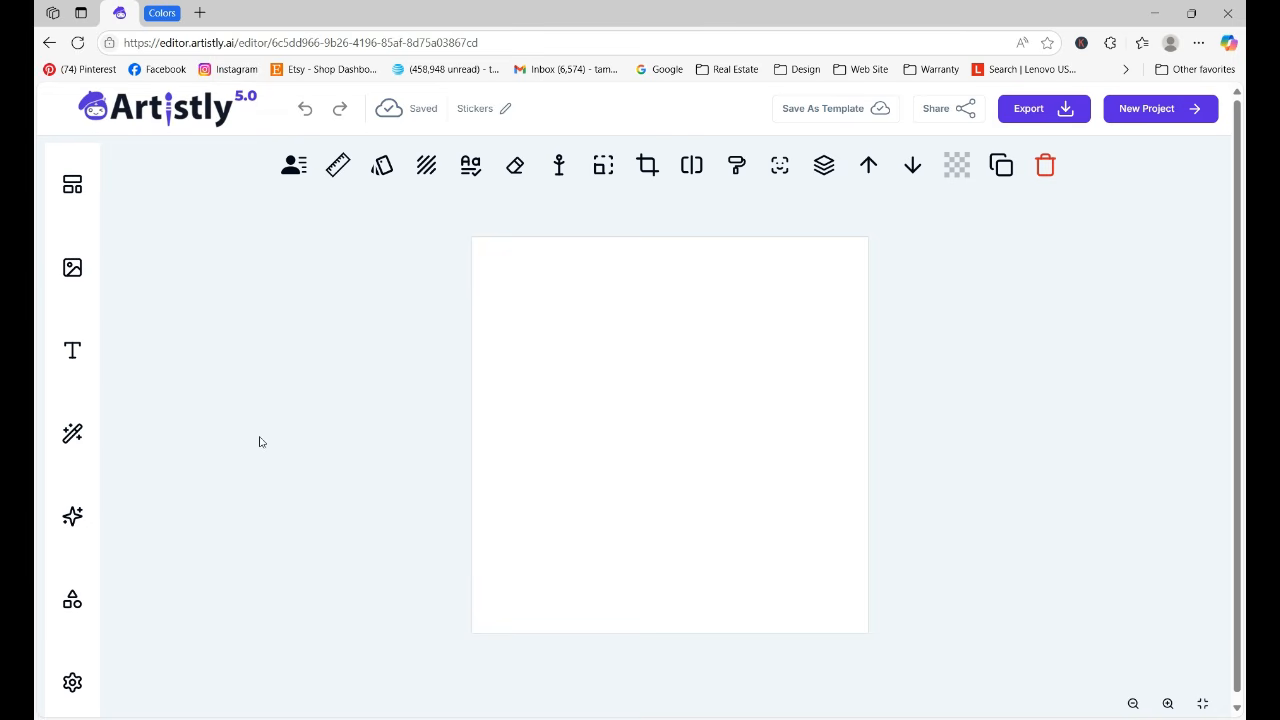
{"action": "left_click", "coordinate": [72, 267]}
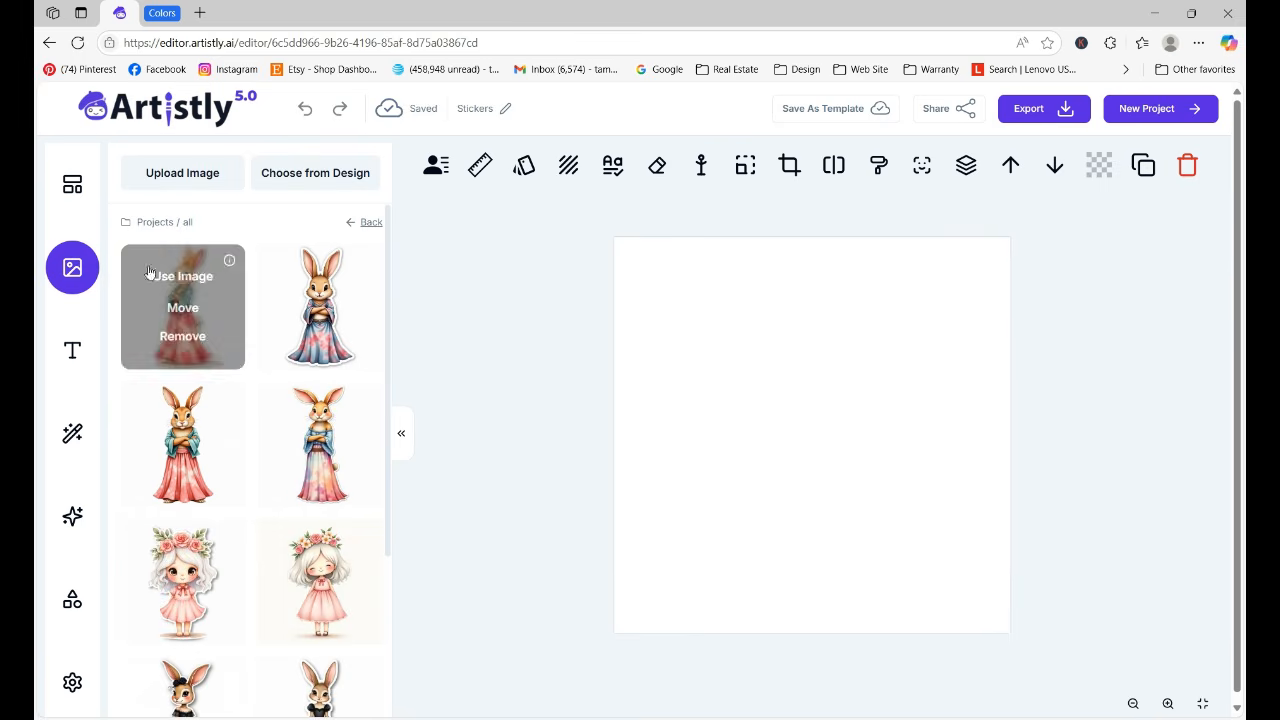
Copy the image prompt of the three cats in sunglasses from the Animals project folder
{"action": "left_click", "coordinate": [348, 222]}
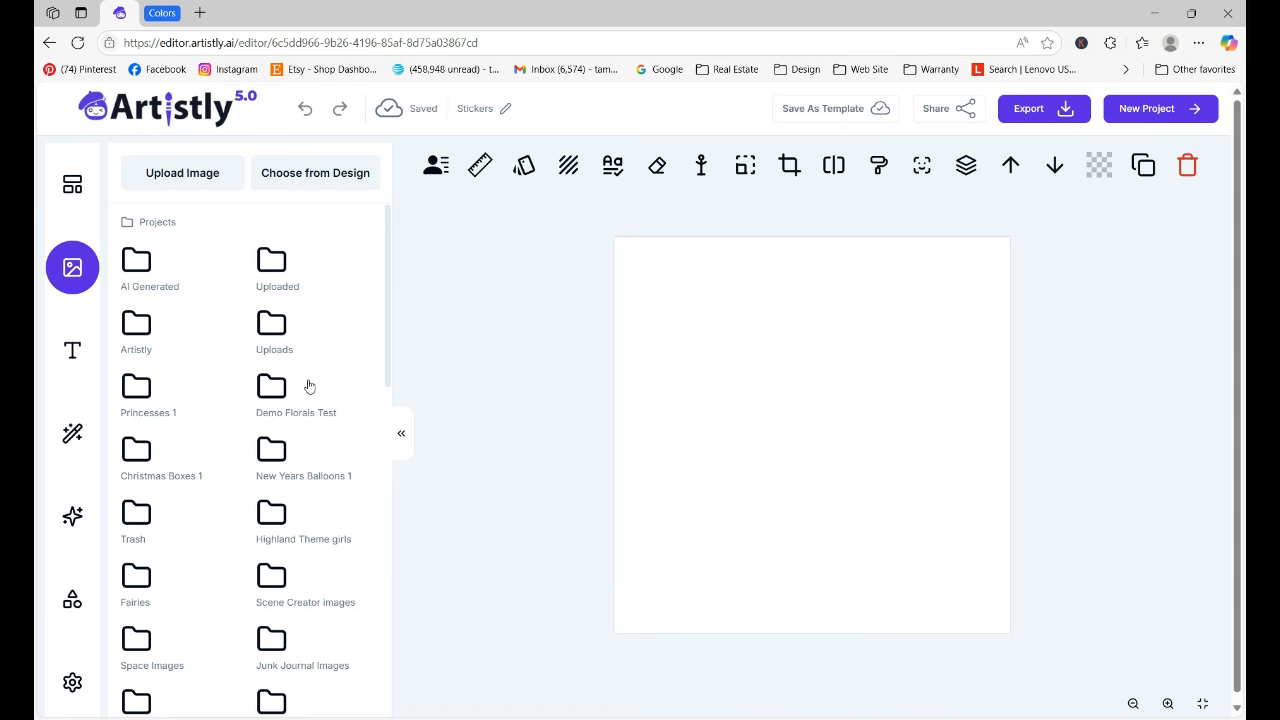
{"action": "left_click_drag", "start_coordinate": [388, 347], "coordinate": [386, 620]}
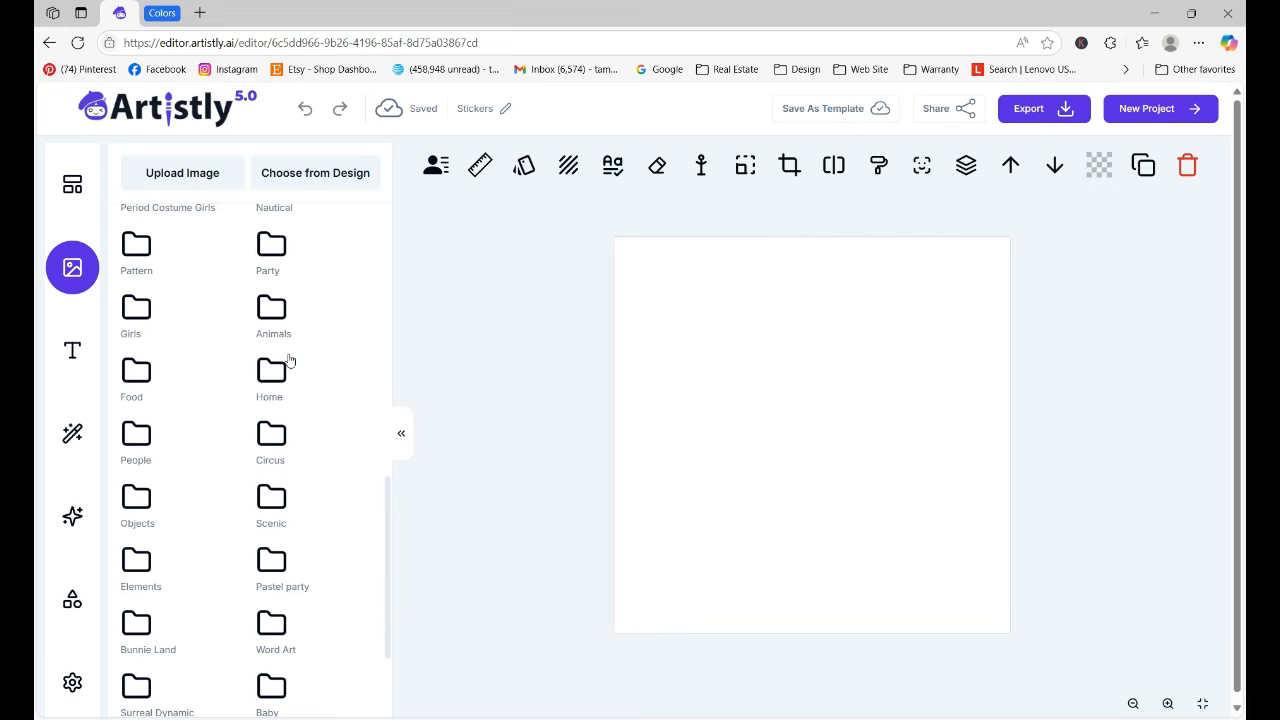
{"action": "left_click", "coordinate": [279, 321]}
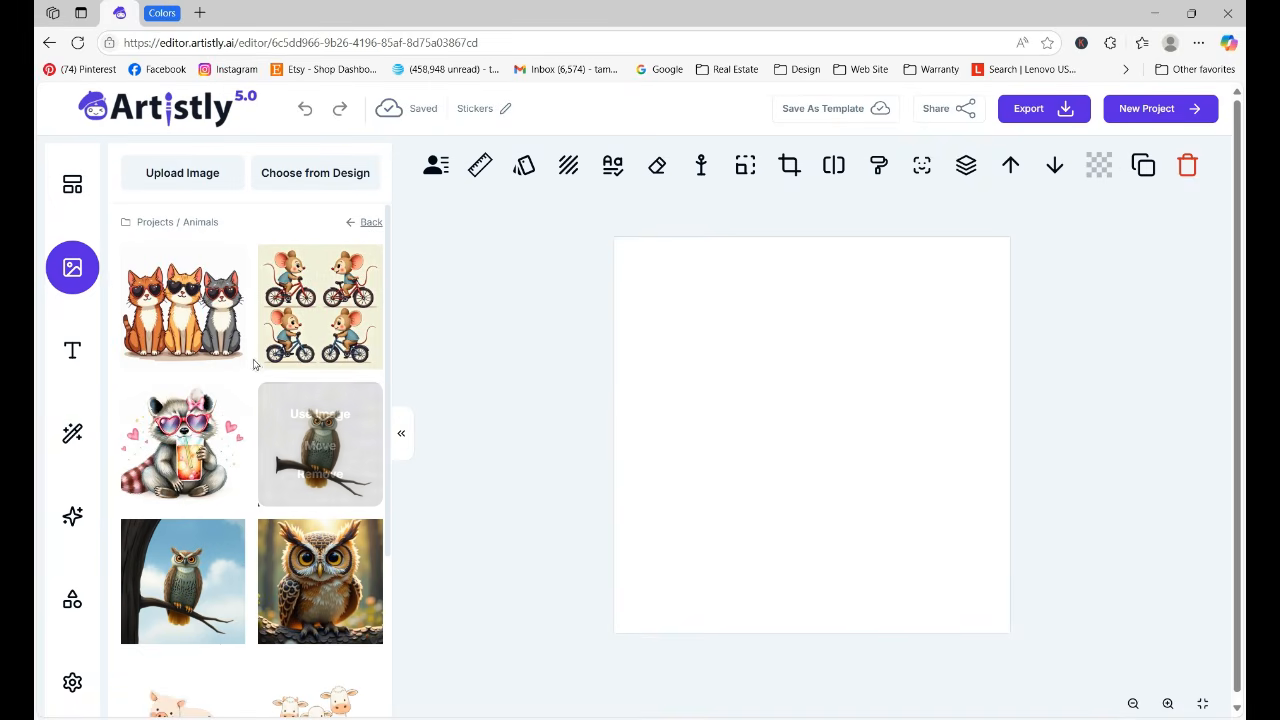
{"action": "mouse_move", "coordinate": [185, 300]}
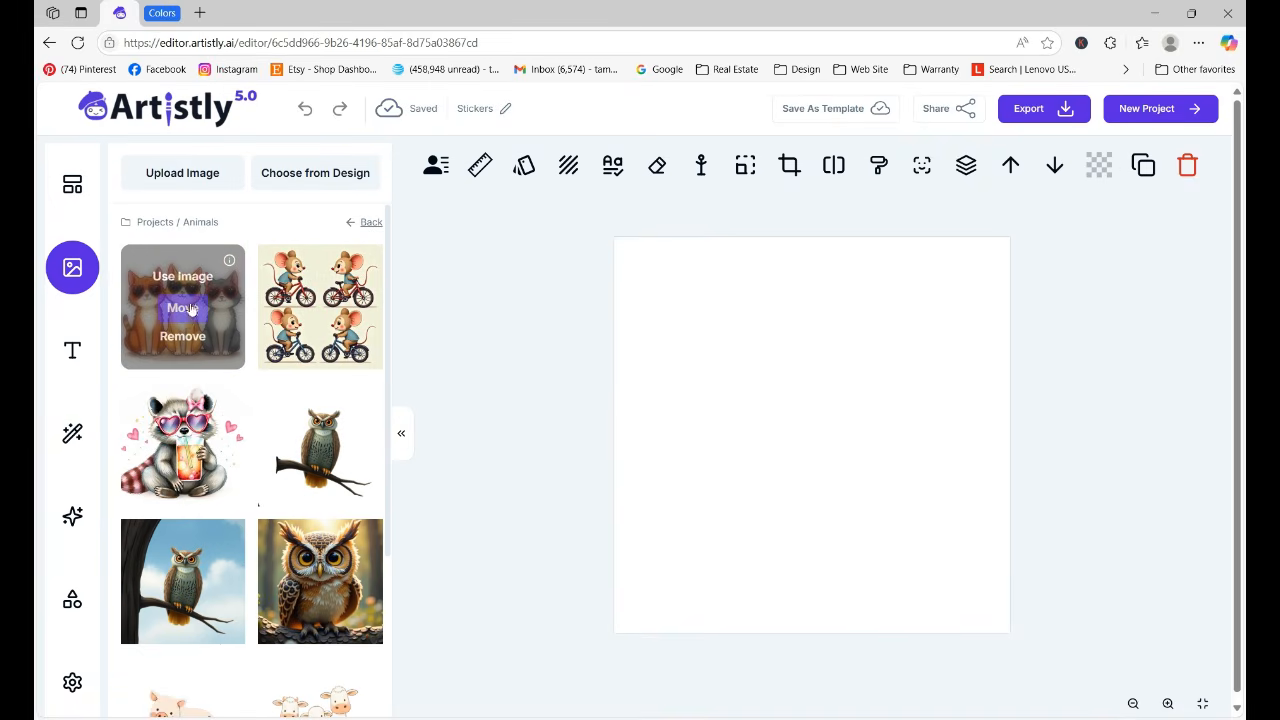
{"action": "left_click", "coordinate": [228, 262]}
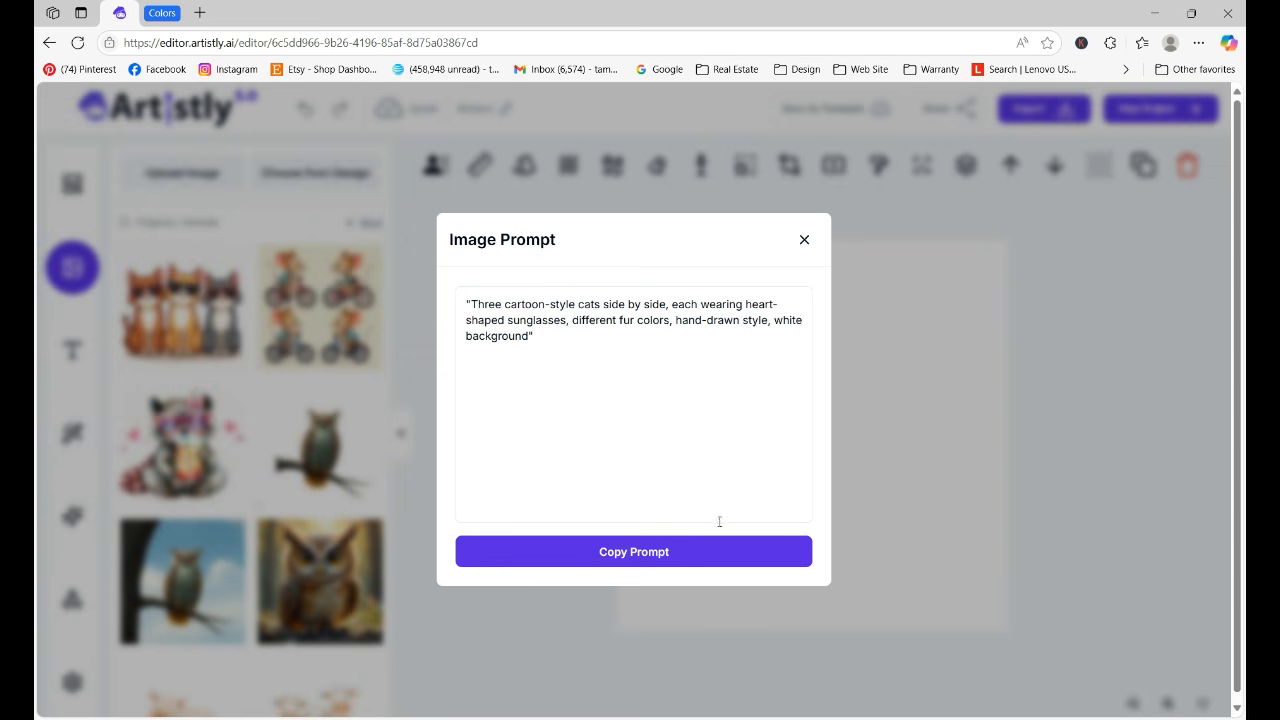
{"action": "left_click", "coordinate": [707, 556]}
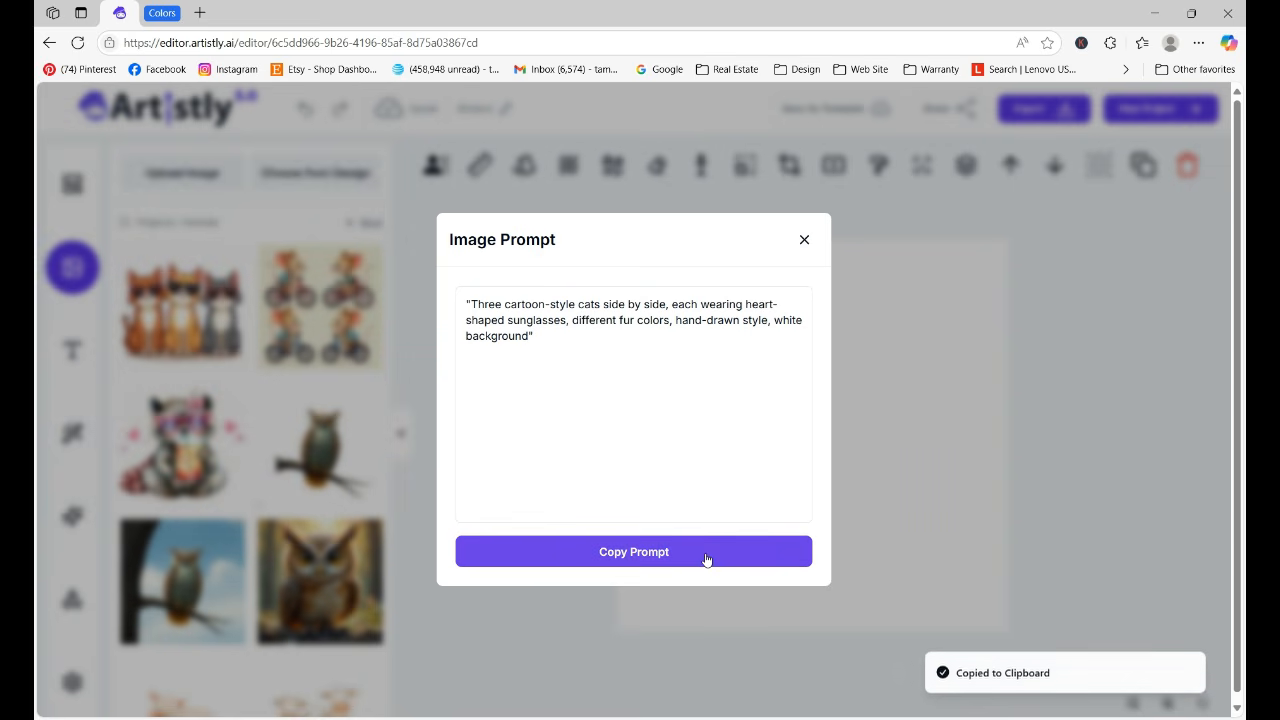
{"action": "left_click", "coordinate": [804, 240]}
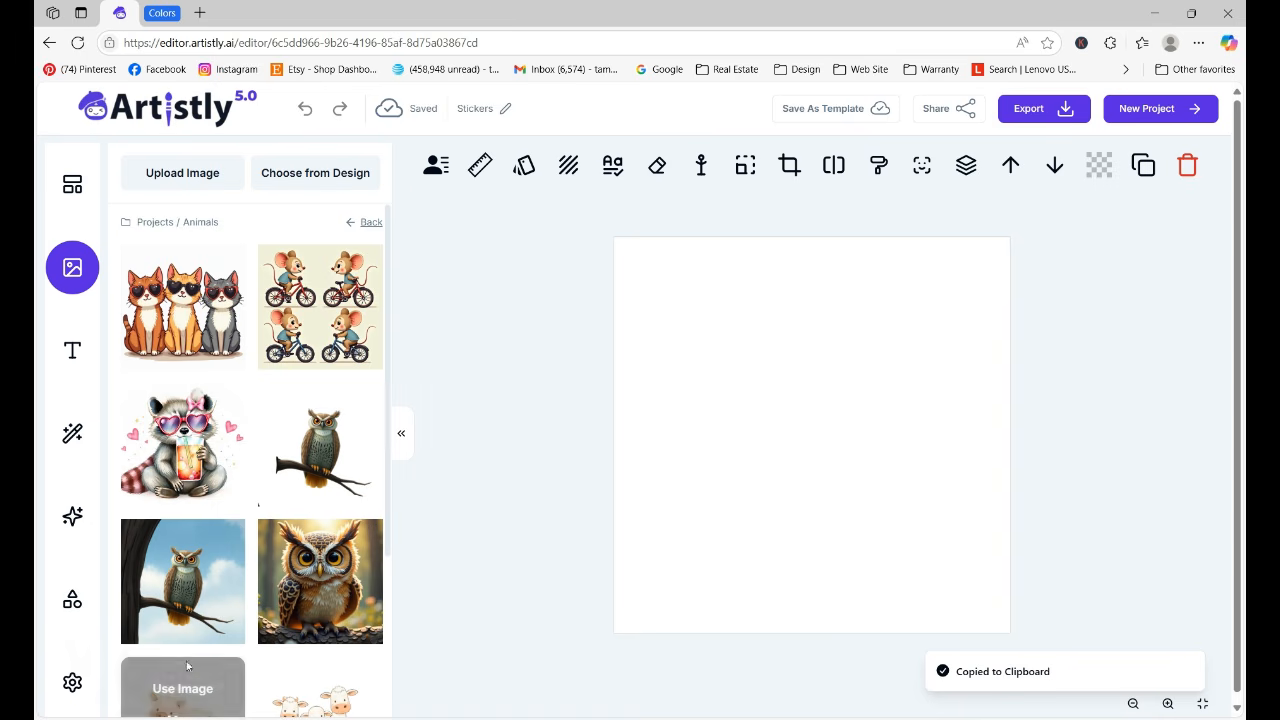
Generate a 1:1 image in AI Designer from the copied cats prompt, without its quotation marks and prefixed with "sticker style: "
{"action": "left_click", "coordinate": [72, 516]}
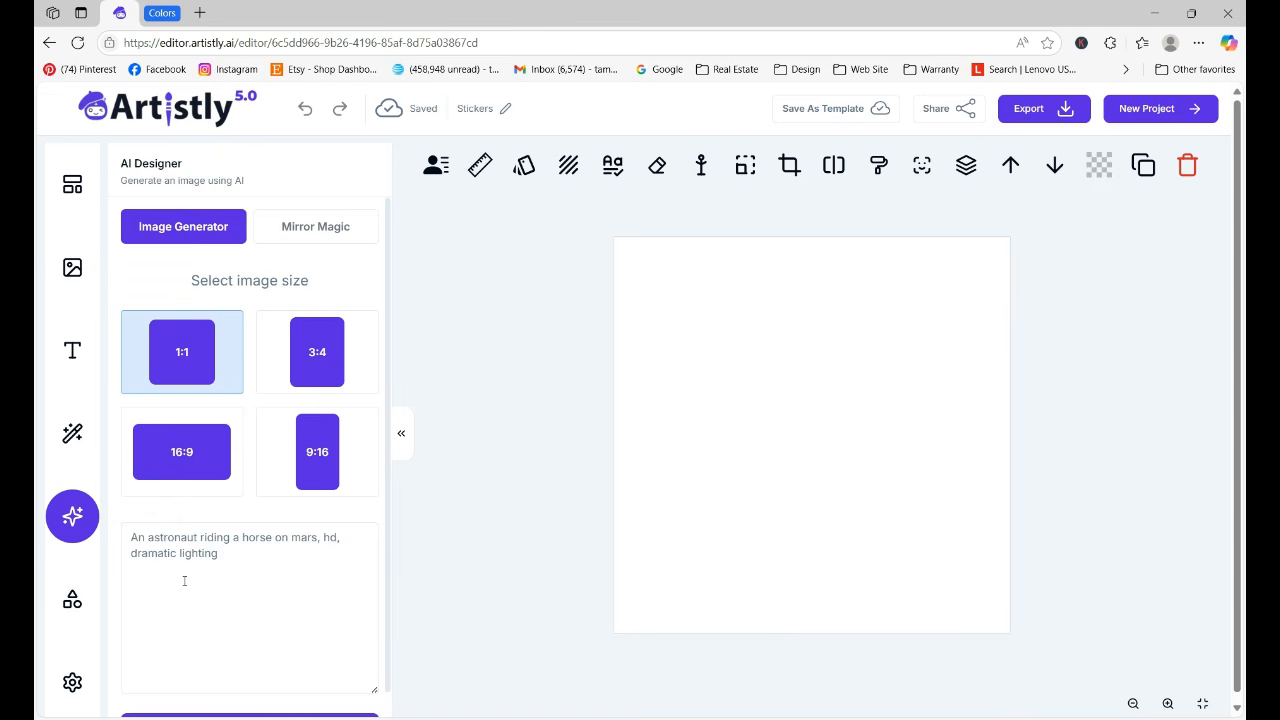
{"action": "left_click", "coordinate": [145, 541]}
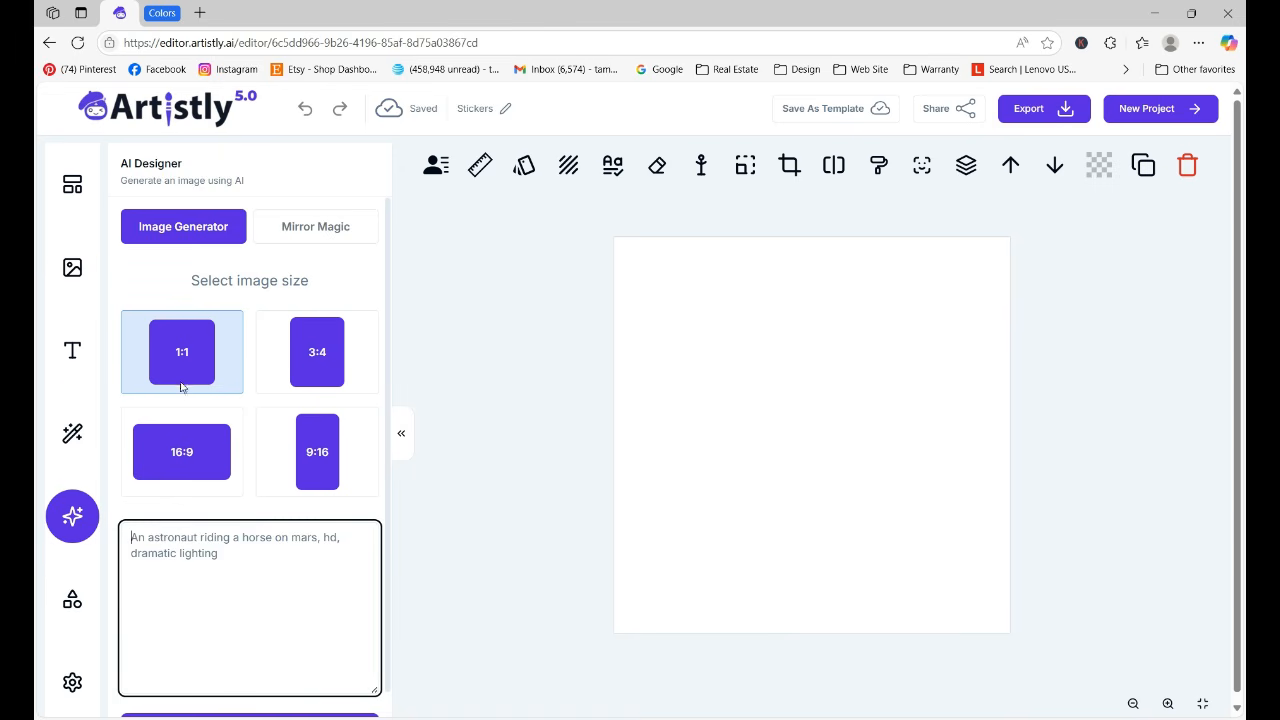
{"action": "key", "text": "ctrl+v"}
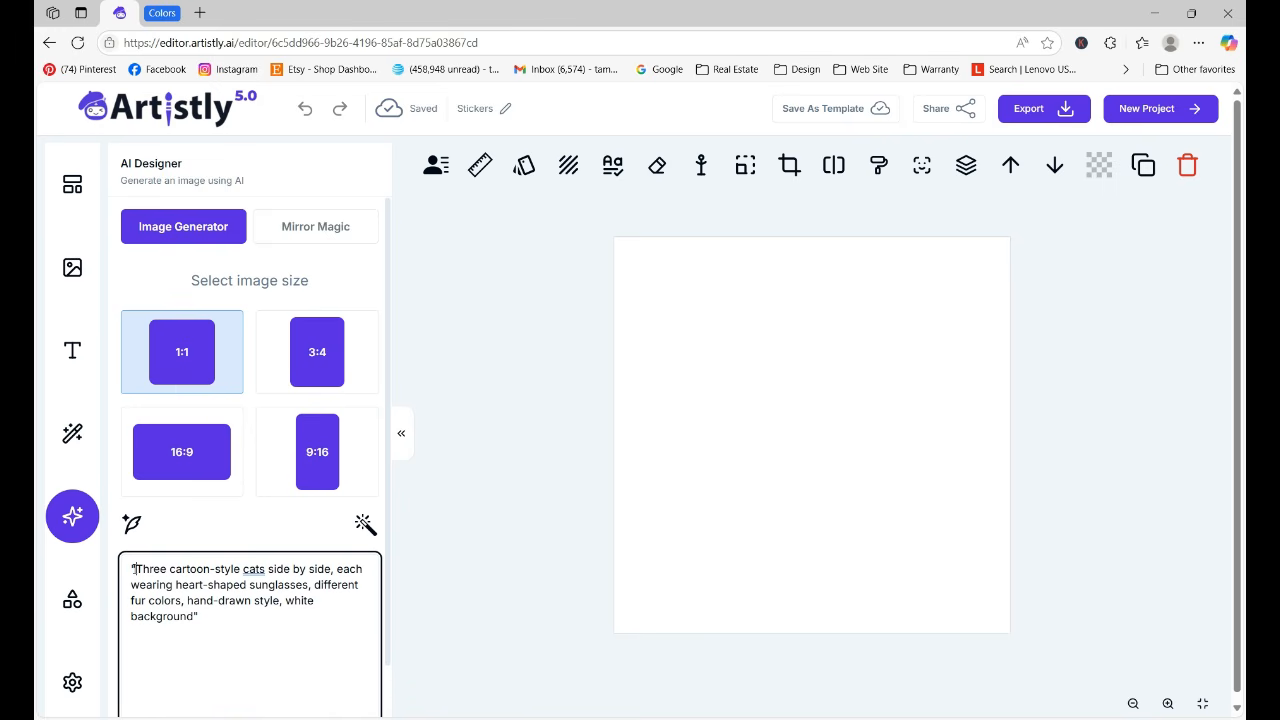
{"action": "key", "text": "BackSpace"}
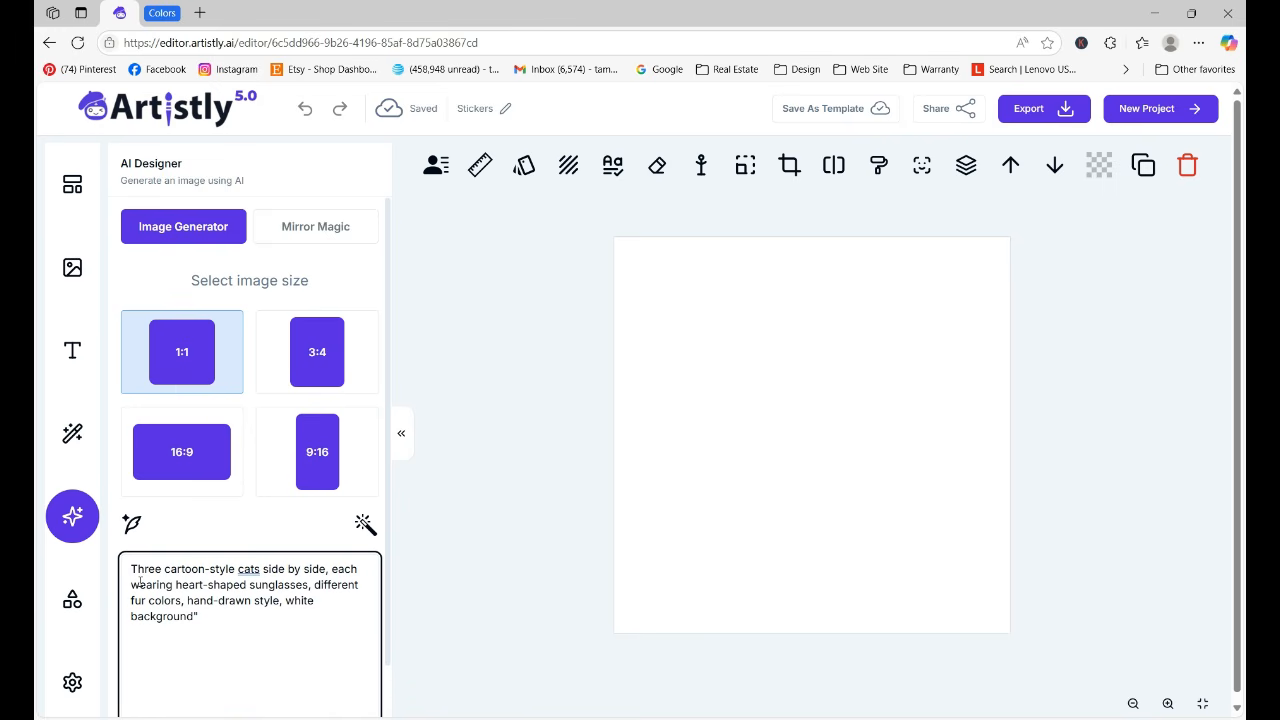
{"action": "type", "text": "sticker sty"}
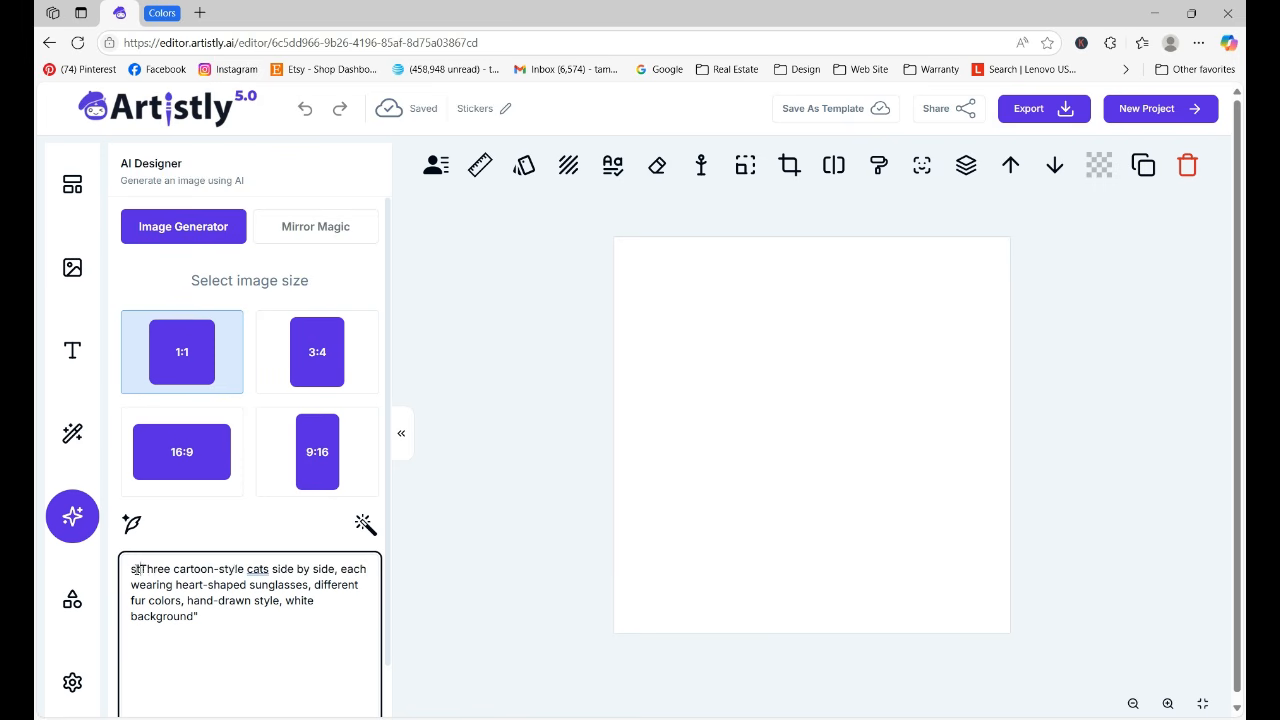
{"action": "type", "text": "le:"}
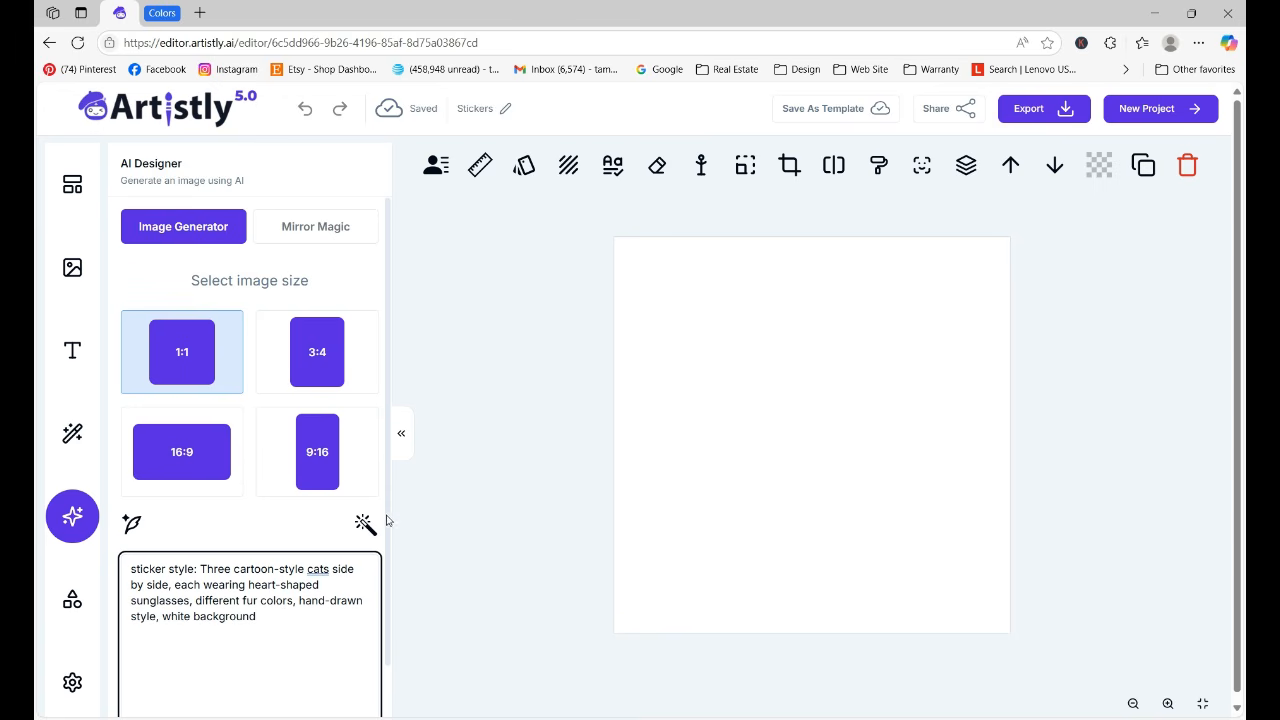
{"action": "scroll", "coordinate": [388, 507], "scroll_direction": "down", "scroll_amount": 1}
{"action": "left_click", "coordinate": [252, 697]}
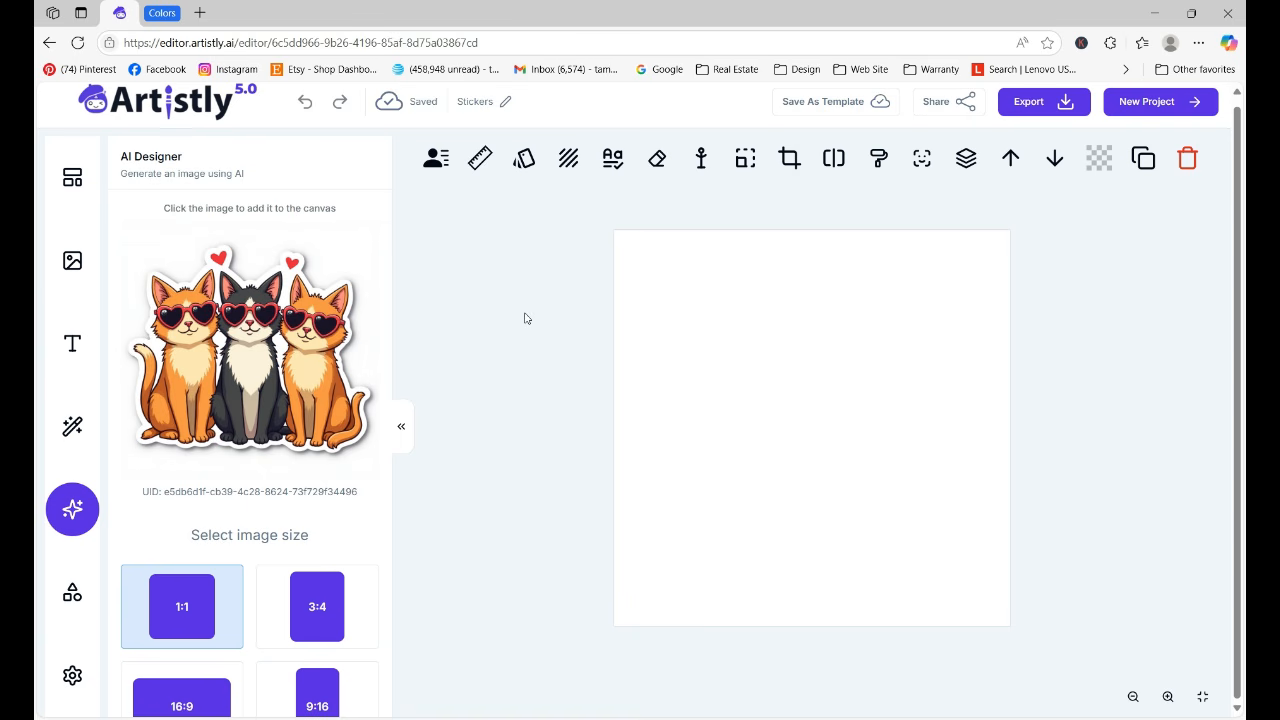
Add the generated three cats sticker to the canvas and export the design as PNG
{"action": "left_click", "coordinate": [254, 343]}
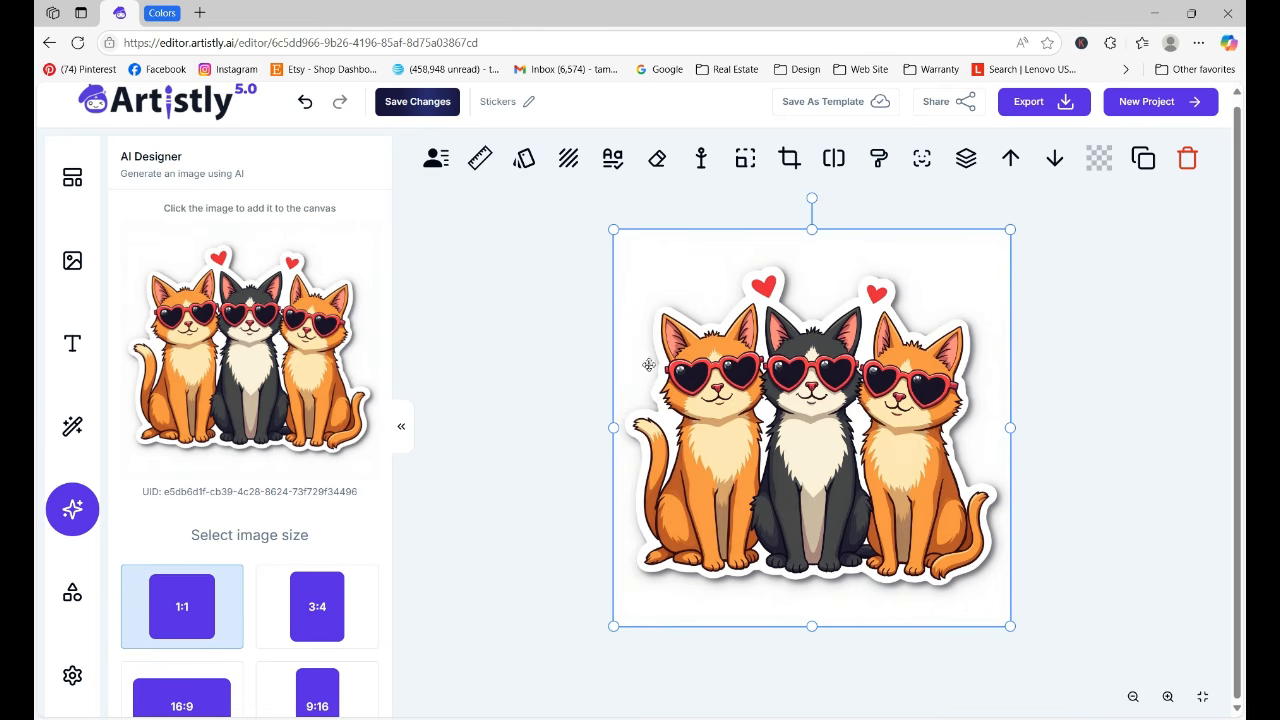
{"action": "left_click", "coordinate": [486, 457]}
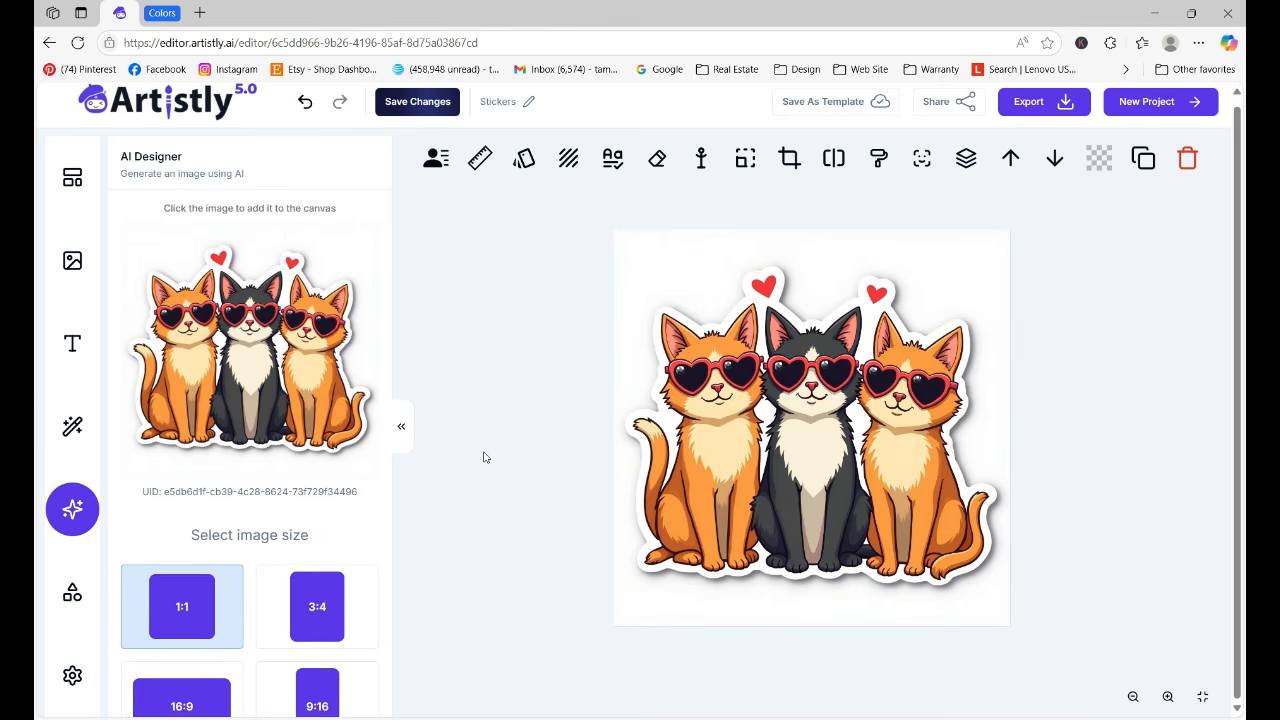
{"action": "left_click", "coordinate": [1024, 100]}
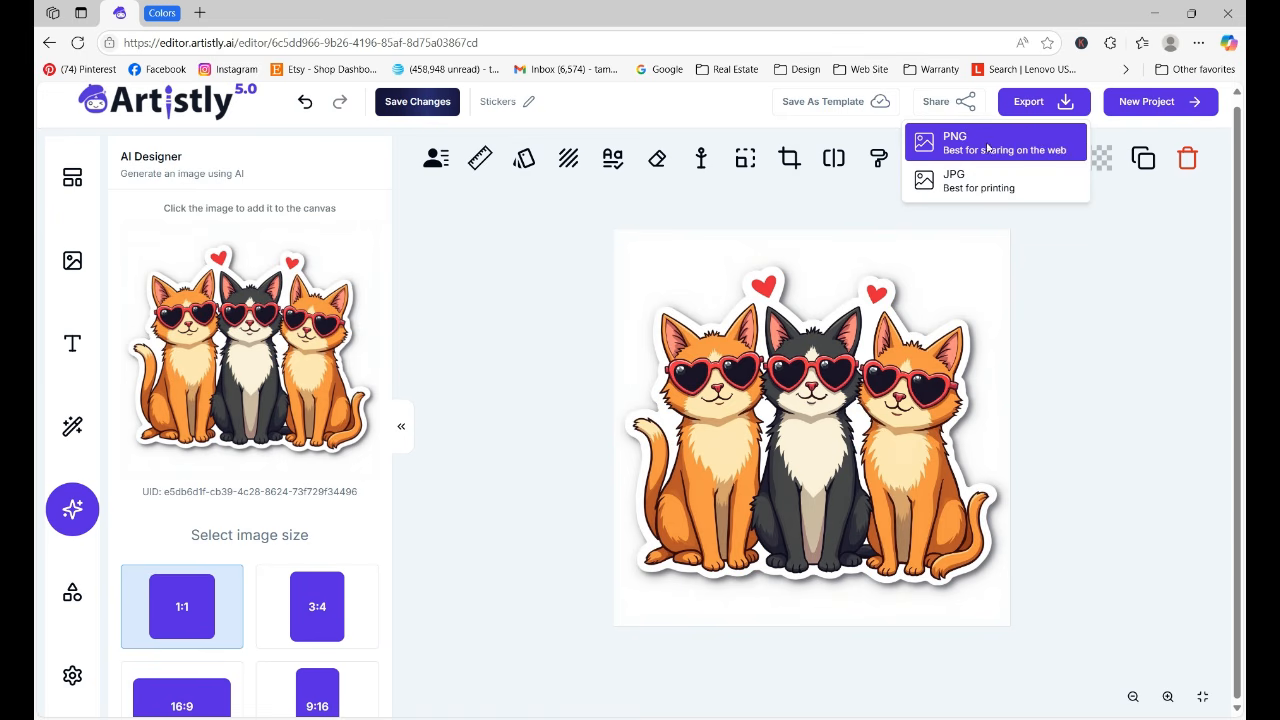
{"action": "left_click", "coordinate": [945, 140]}
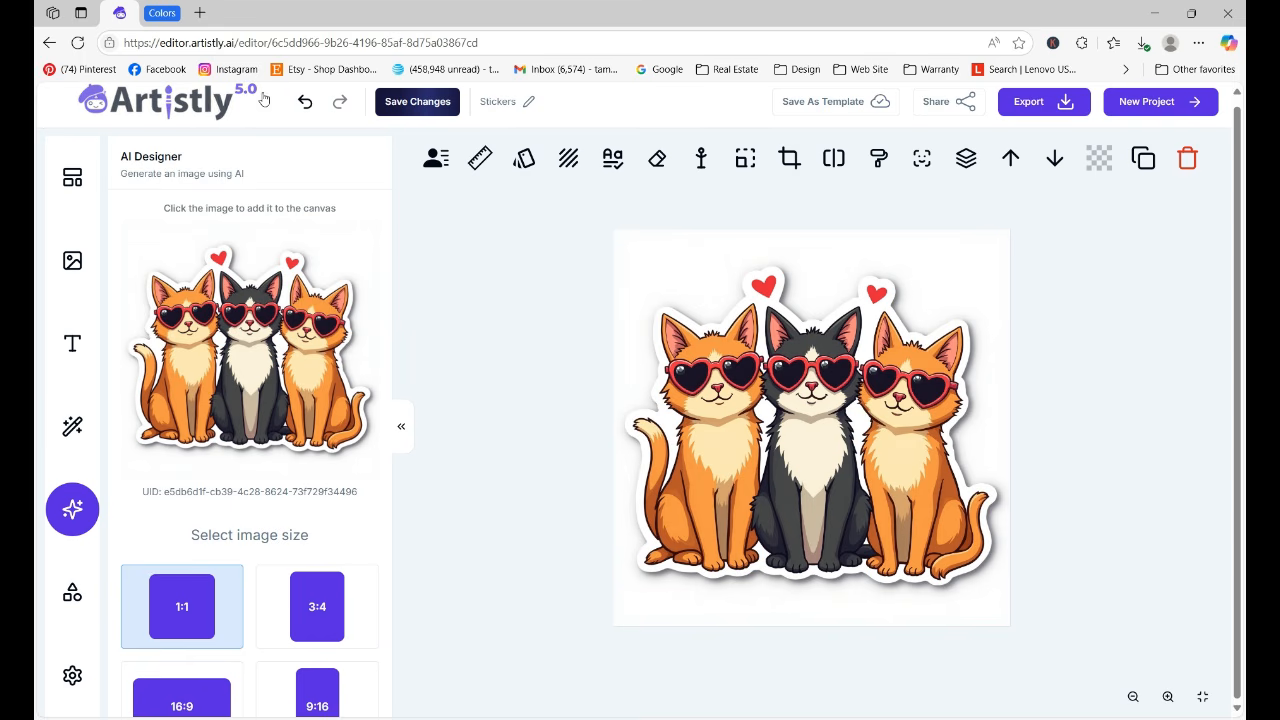
Leave the editor for the dashboard and open Personal Designs in the Fast AI Image Designer
{"action": "left_click", "coordinate": [165, 101]}
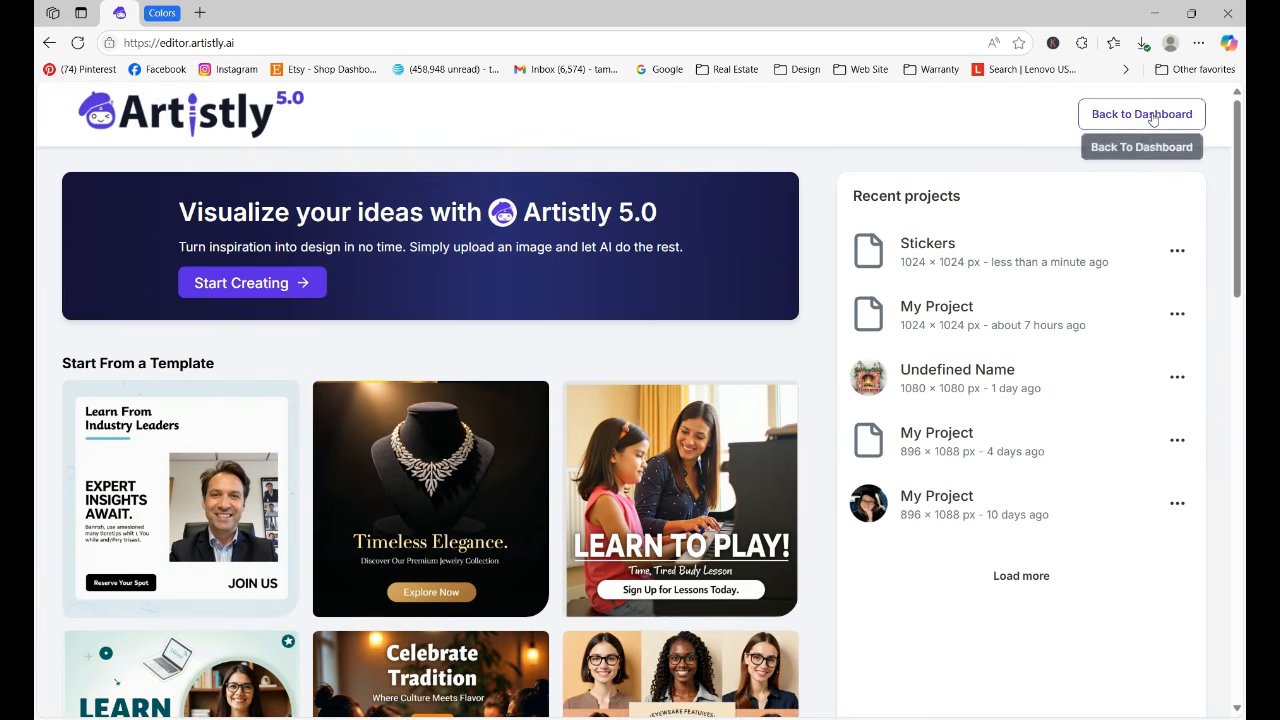
{"action": "left_click", "coordinate": [1142, 114]}
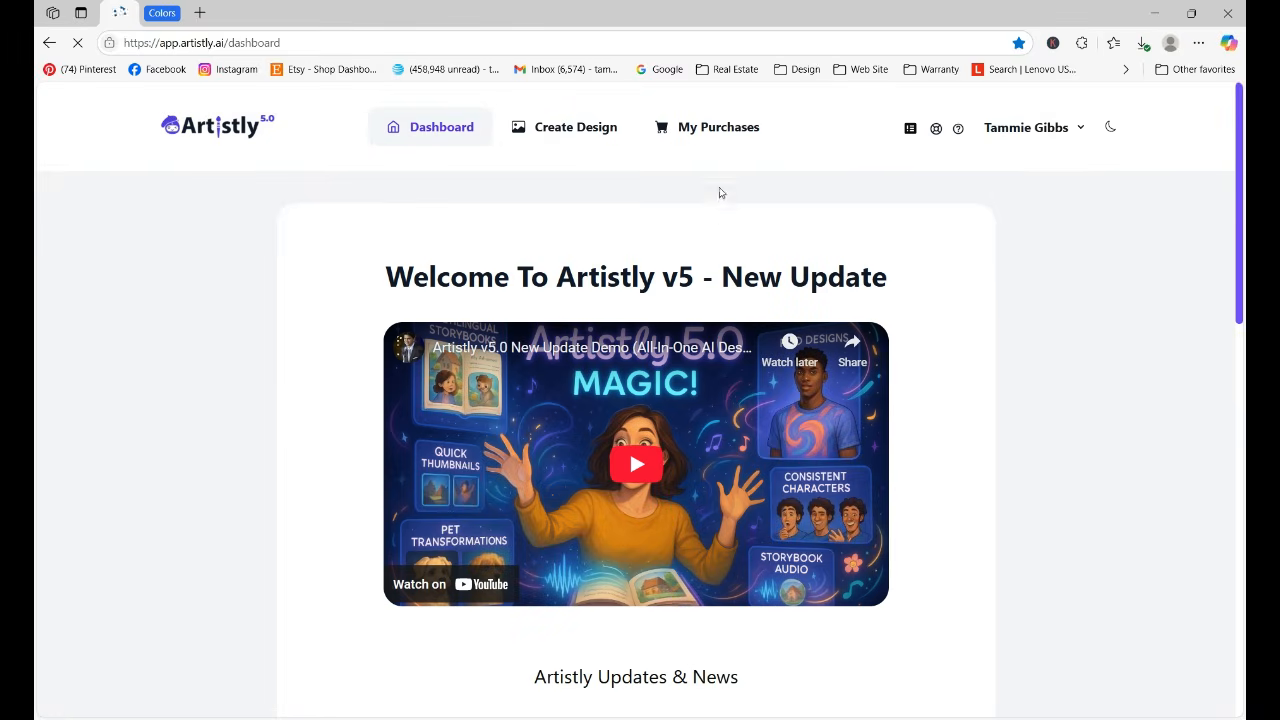
{"action": "left_click", "coordinate": [577, 131]}
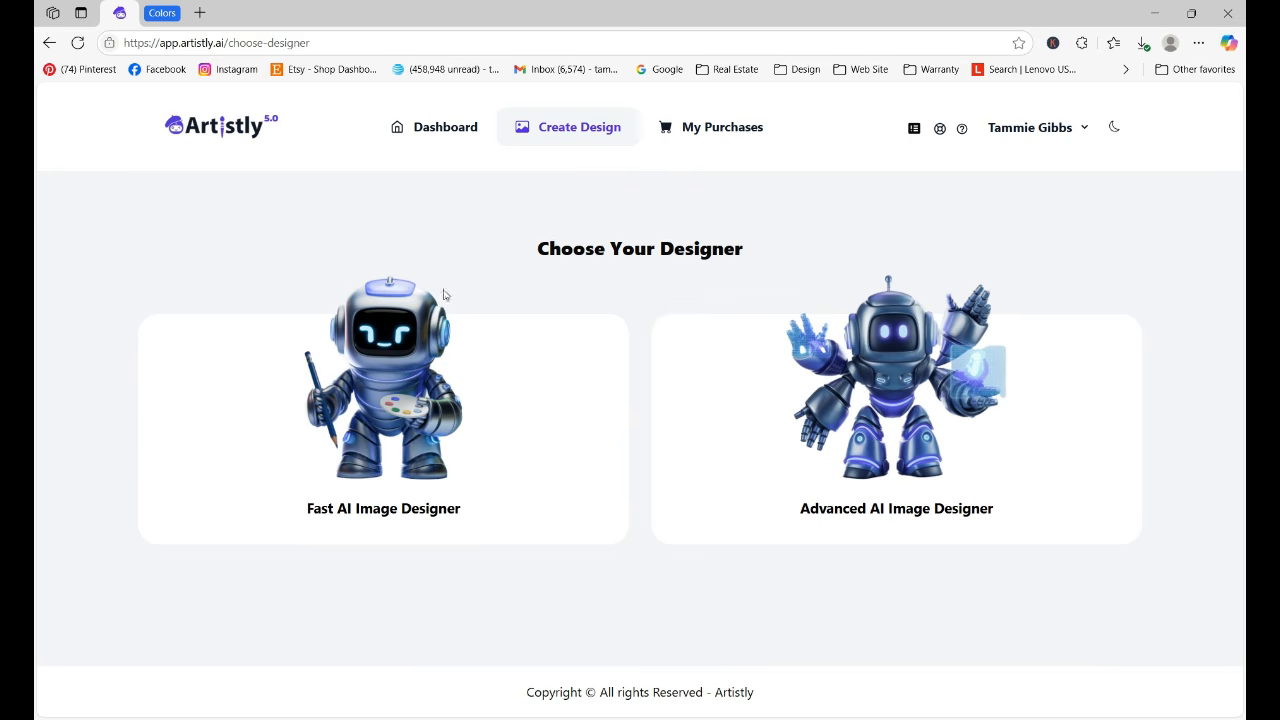
{"action": "left_click", "coordinate": [370, 430]}
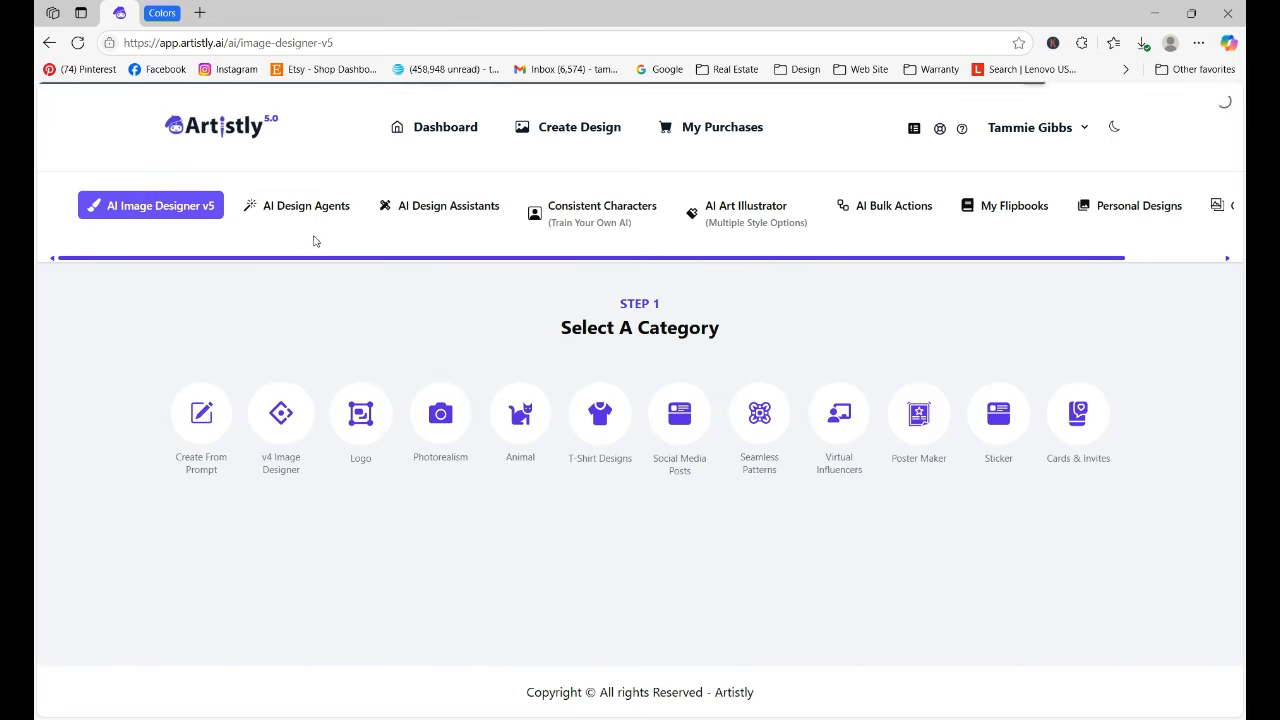
{"action": "left_click", "coordinate": [1110, 210]}
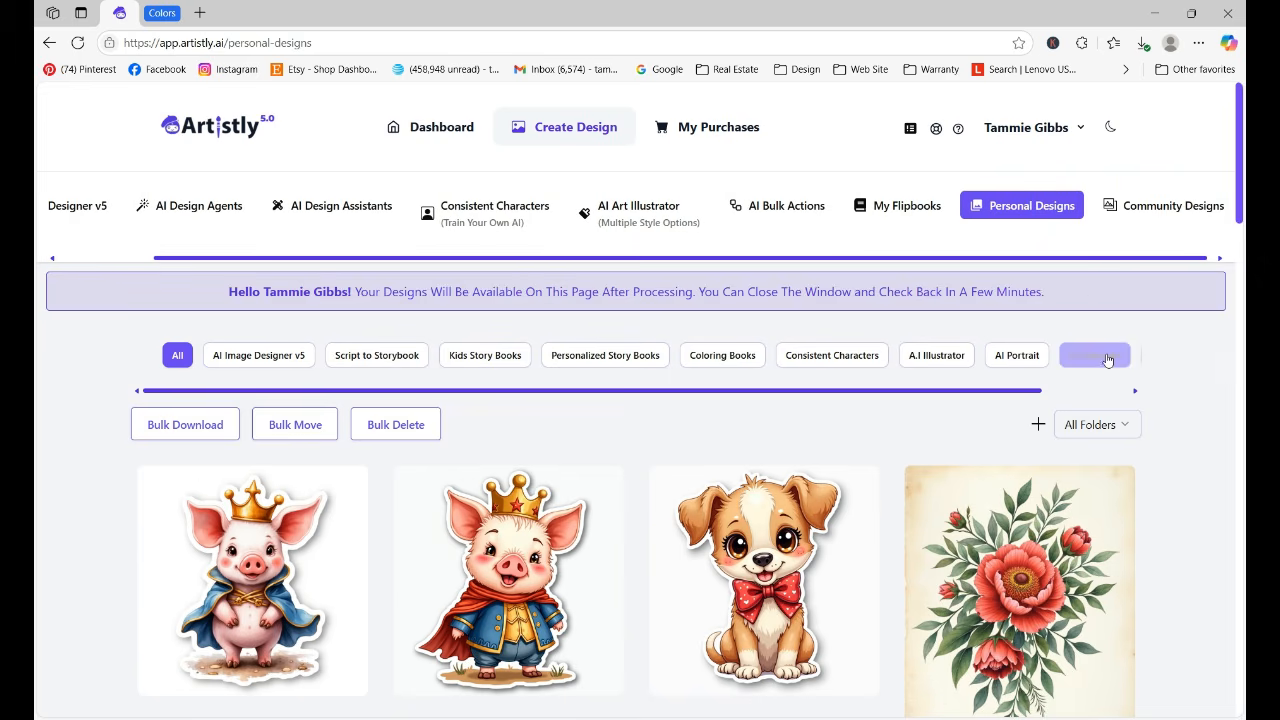
Filter the personal designs to the Stickers folder
{"action": "left_click", "coordinate": [1082, 430]}
{"action": "key", "text": "Down"}
{"action": "key", "text": "Down"}
{"action": "key", "text": "Down"}
{"action": "key", "text": "Down"}
{"action": "key", "text": "Down"}
{"action": "key", "text": "Down"}
{"action": "key", "text": "Down"}
{"action": "key", "text": "Down"}
{"action": "key", "text": "Down"}
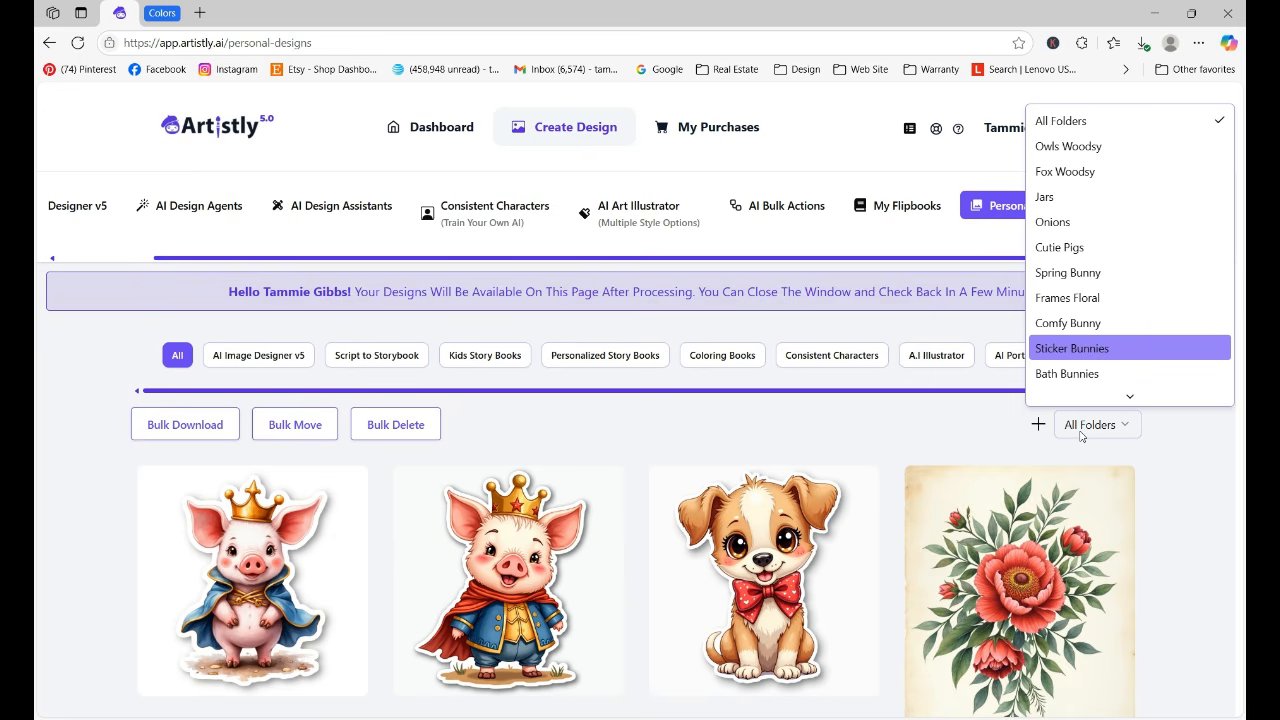
{"action": "key", "text": "Down"}
{"action": "key", "text": "Down"}
{"action": "key", "text": "Down"}
{"action": "key", "text": "Down"}
{"action": "key", "text": "Down"}
{"action": "key", "text": "Down"}
{"action": "key", "text": "Down"}
{"action": "key", "text": "Down"}
{"action": "key", "text": "Down"}
{"action": "key", "text": "Down"}
{"action": "key", "text": "Down"}
{"action": "key", "text": "Down"}
{"action": "key", "text": "Down"}
{"action": "key", "text": "Down"}
{"action": "key", "text": "Down"}
{"action": "key", "text": "Down"}
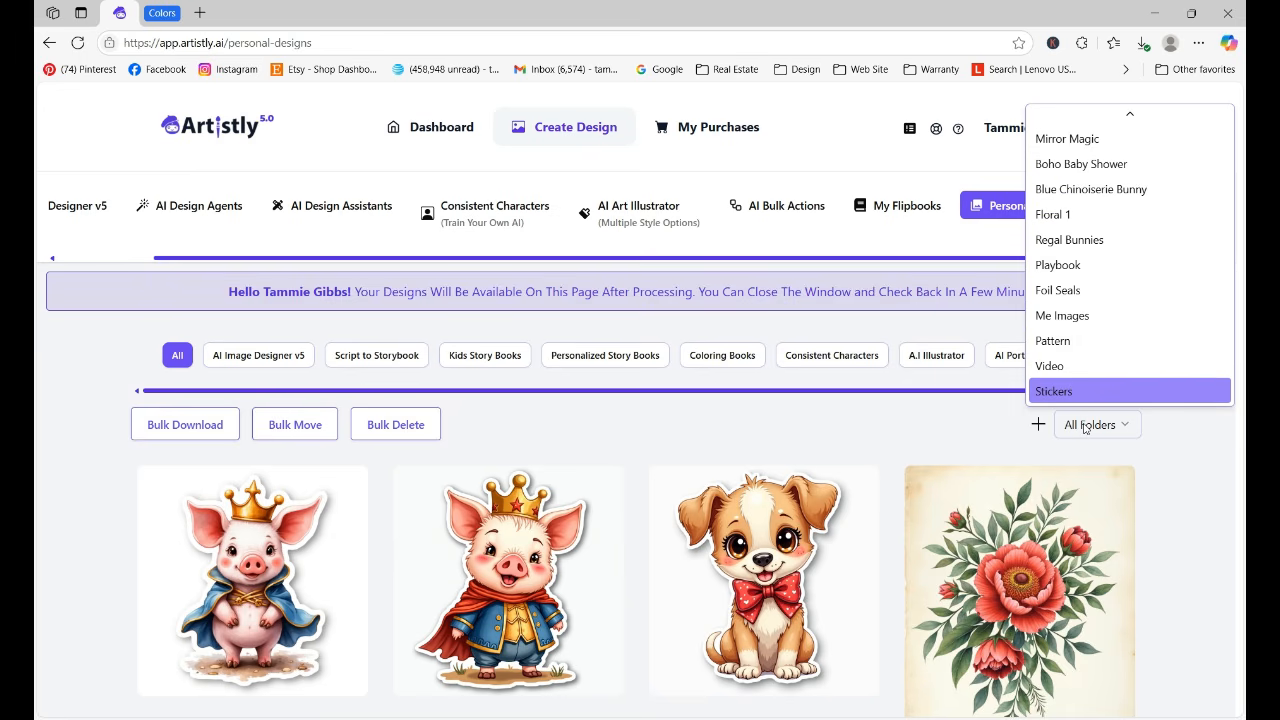
{"action": "key", "text": "Return"}
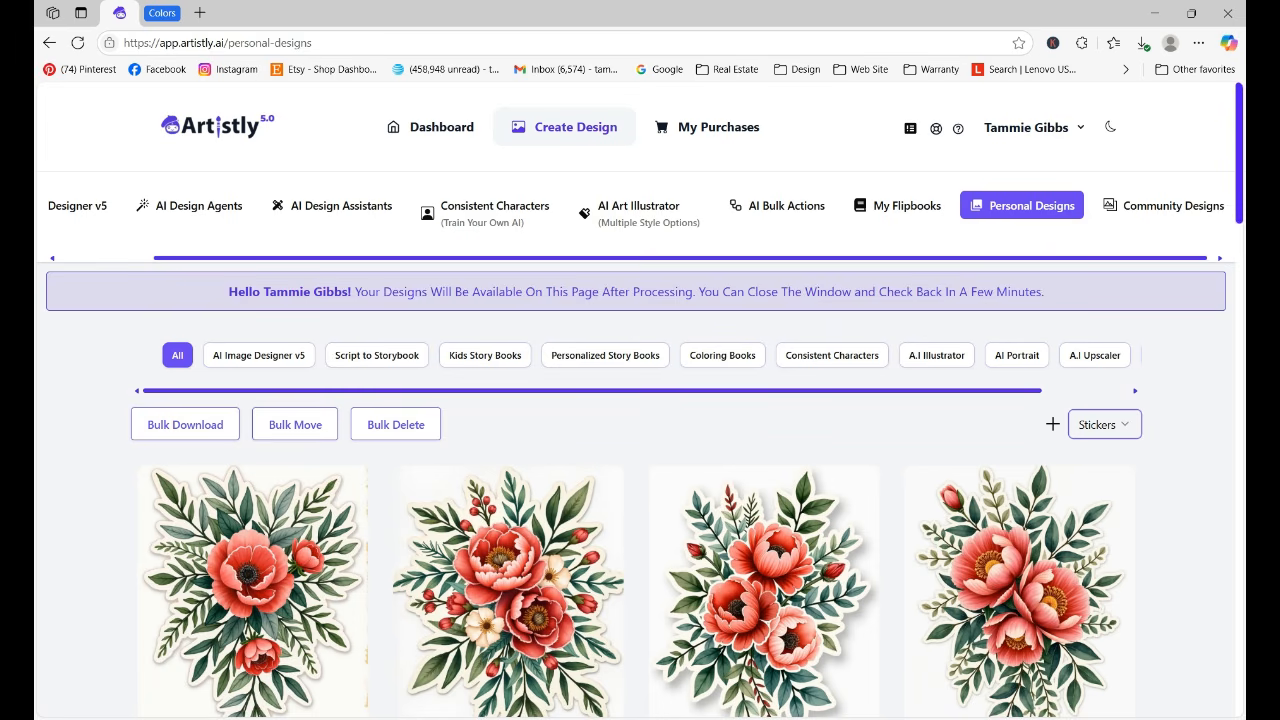
Start a bulk download and select the first two rows of peony designs
{"action": "scroll", "coordinate": [640, 400], "scroll_direction": "down", "scroll_amount": 3}
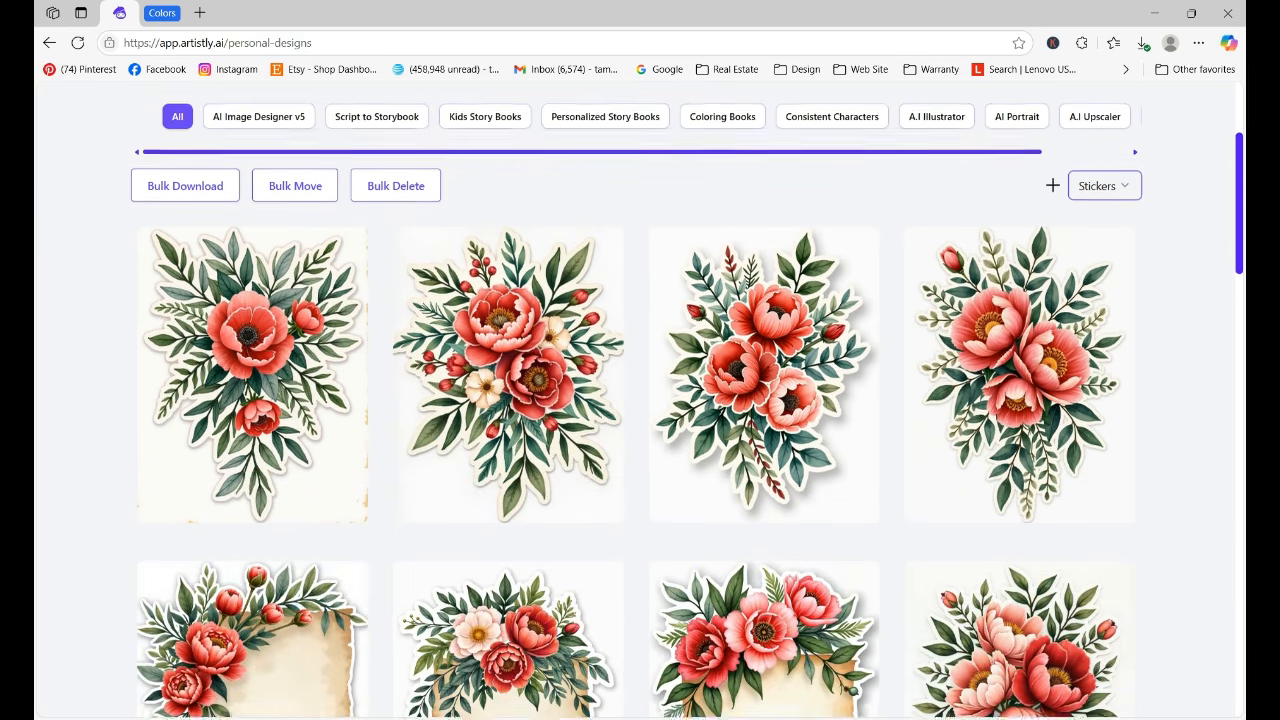
{"action": "left_click_drag", "start_coordinate": [1239, 232], "coordinate": [1239, 230]}
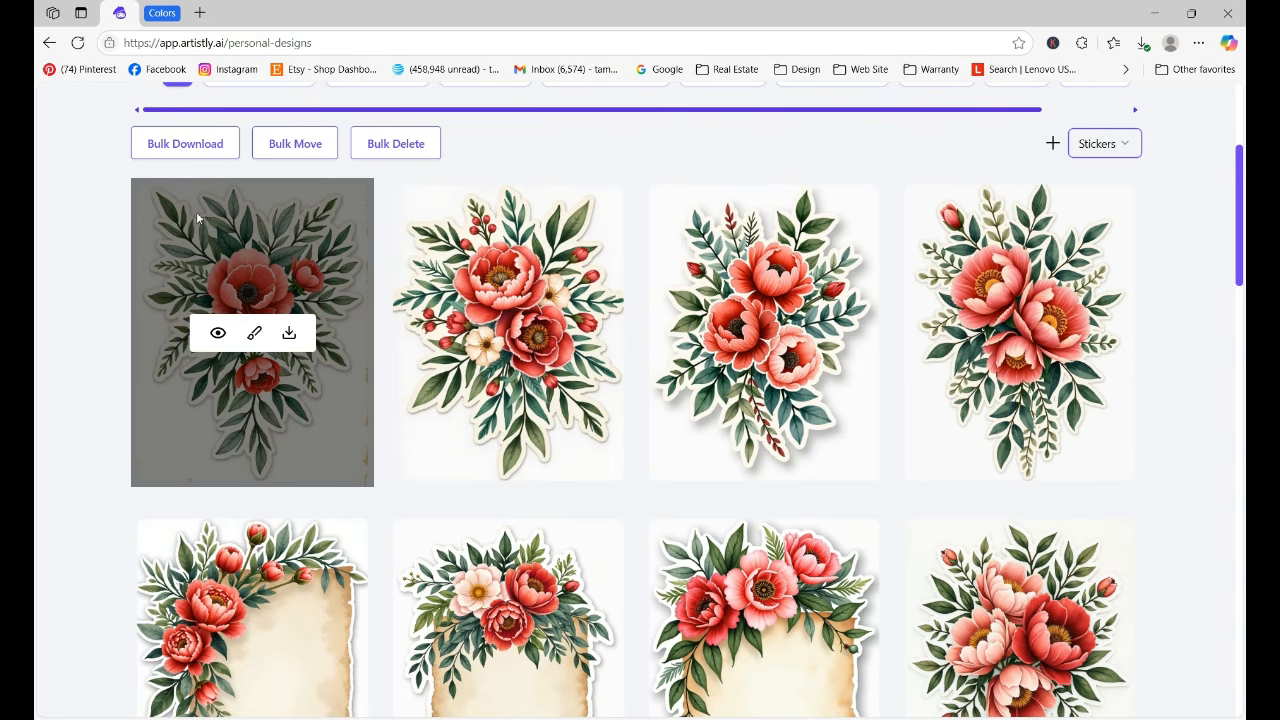
{"action": "left_click", "coordinate": [170, 147]}
{"action": "left_click", "coordinate": [137, 180]}
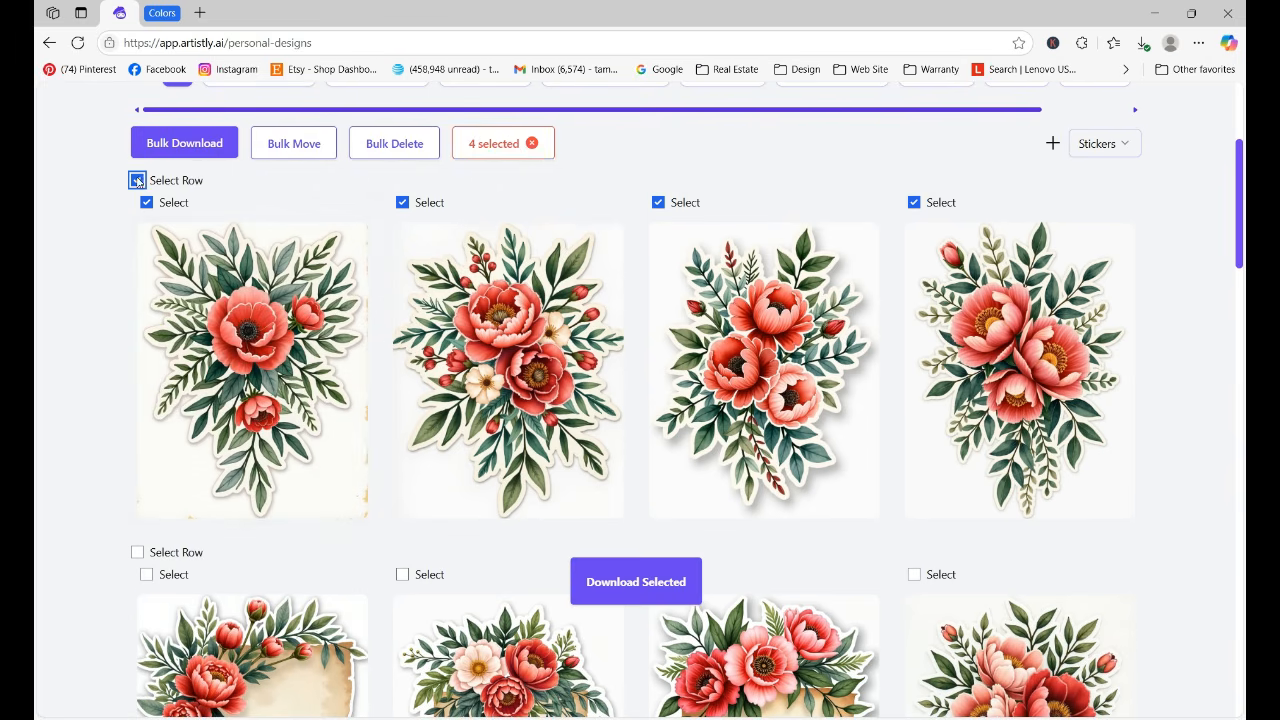
{"action": "left_click", "coordinate": [137, 552]}
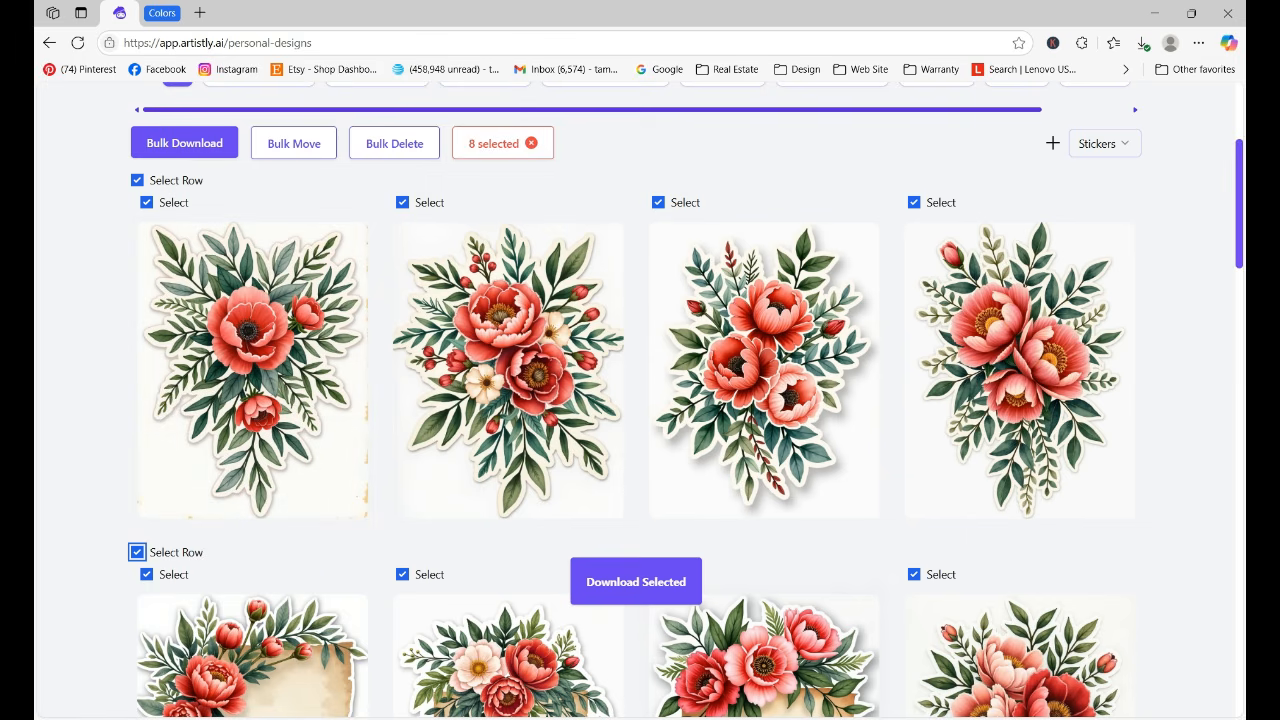
{"action": "scroll", "coordinate": [1232, 137], "scroll_direction": "down", "scroll_amount": 6}
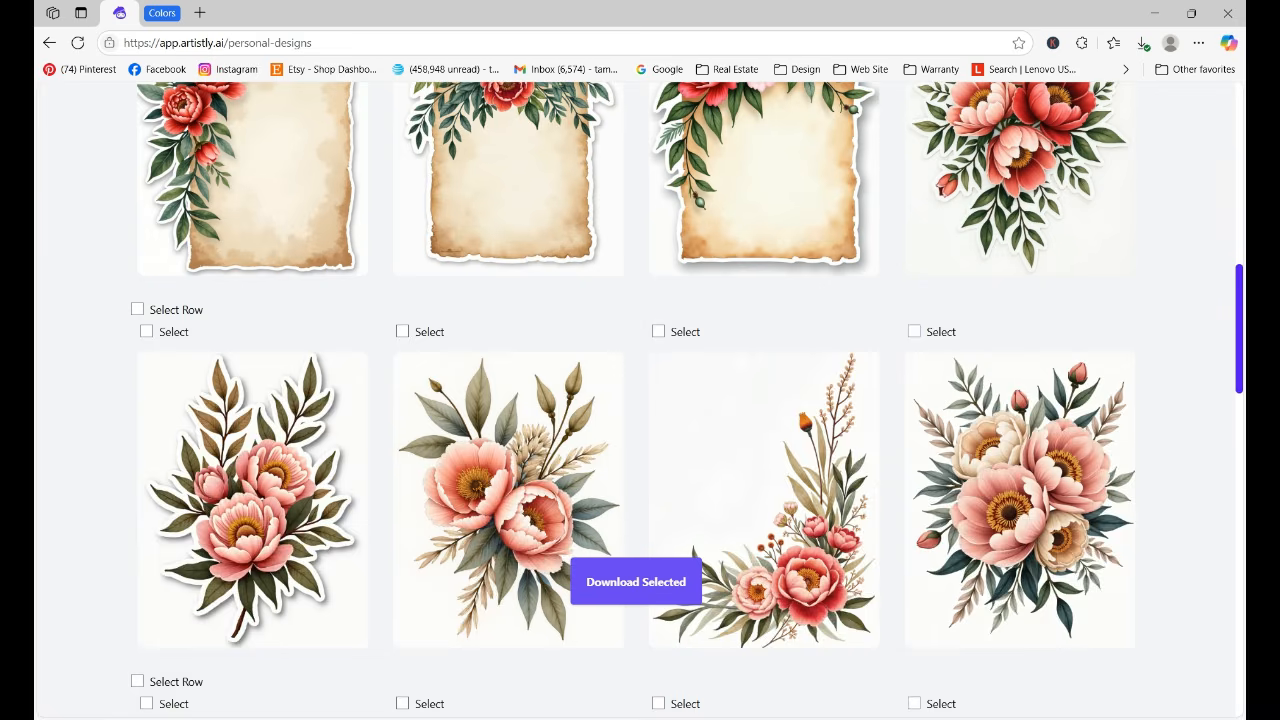
{"action": "scroll", "coordinate": [1230, 243], "scroll_direction": "up", "scroll_amount": 4}
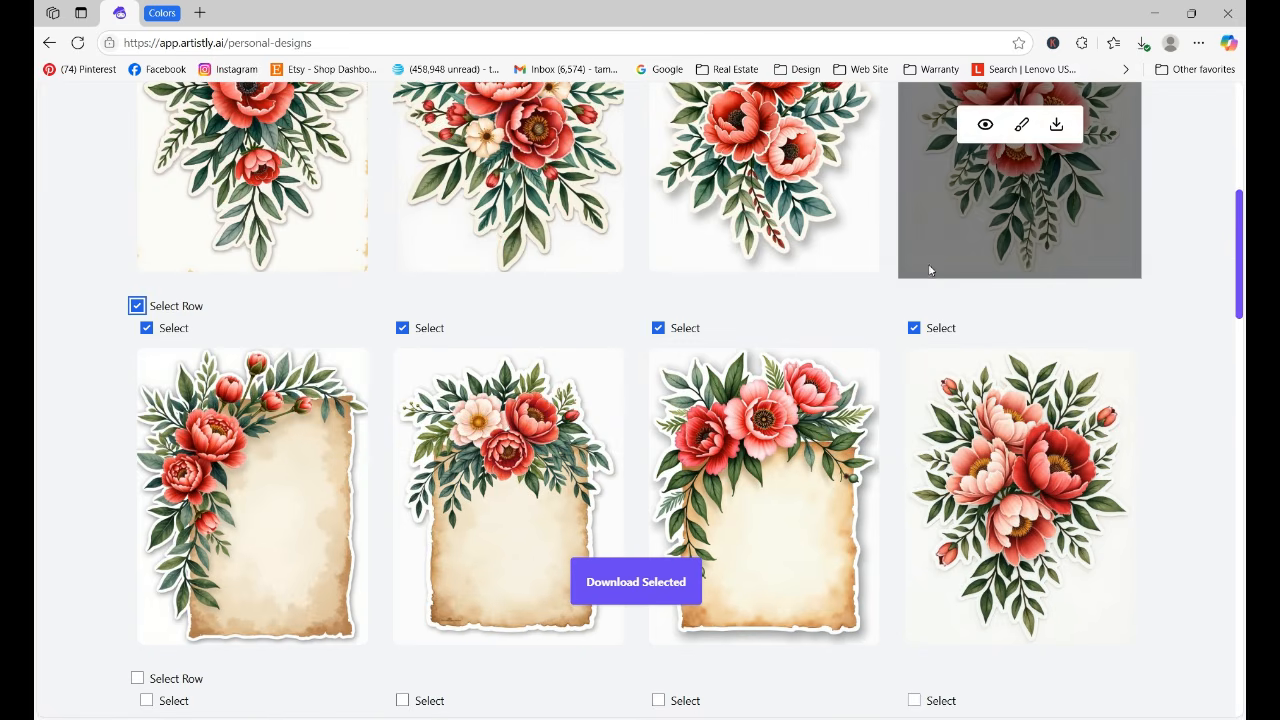
Keep the second row fully selected and add the first peony design of the third row to the bulk selection
{"action": "left_click", "coordinate": [914, 328]}
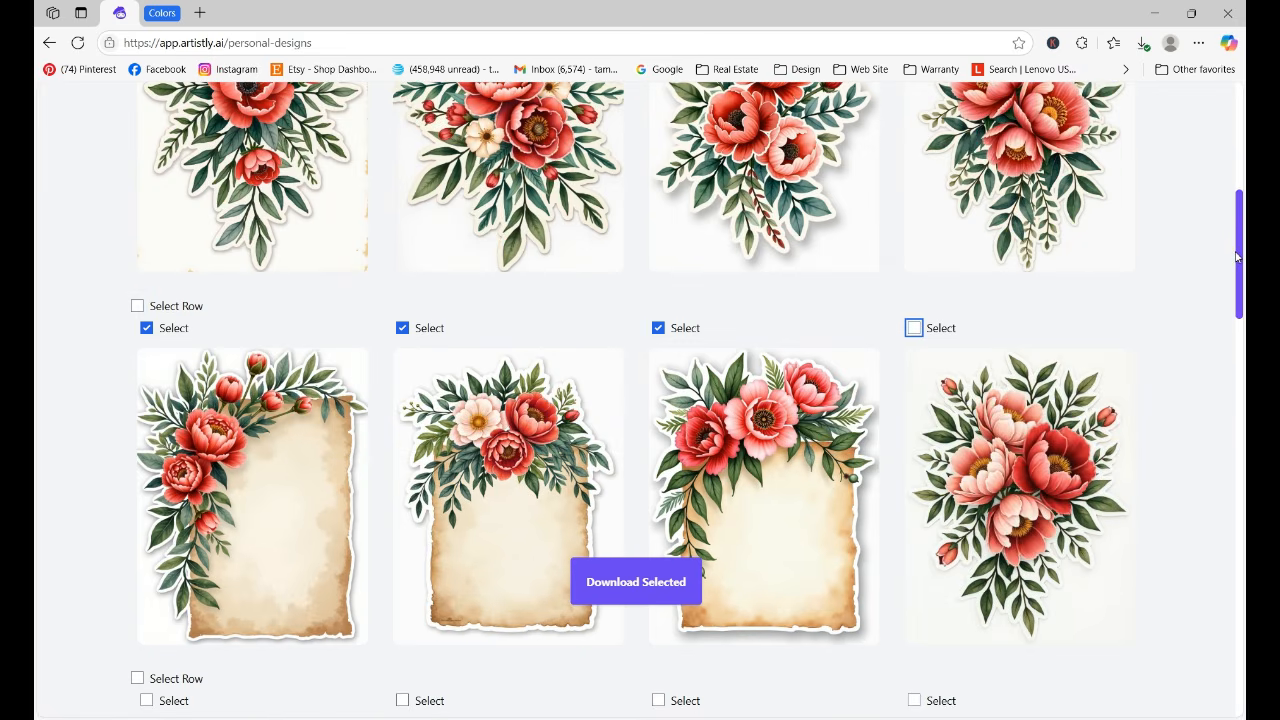
{"action": "left_click", "coordinate": [914, 328]}
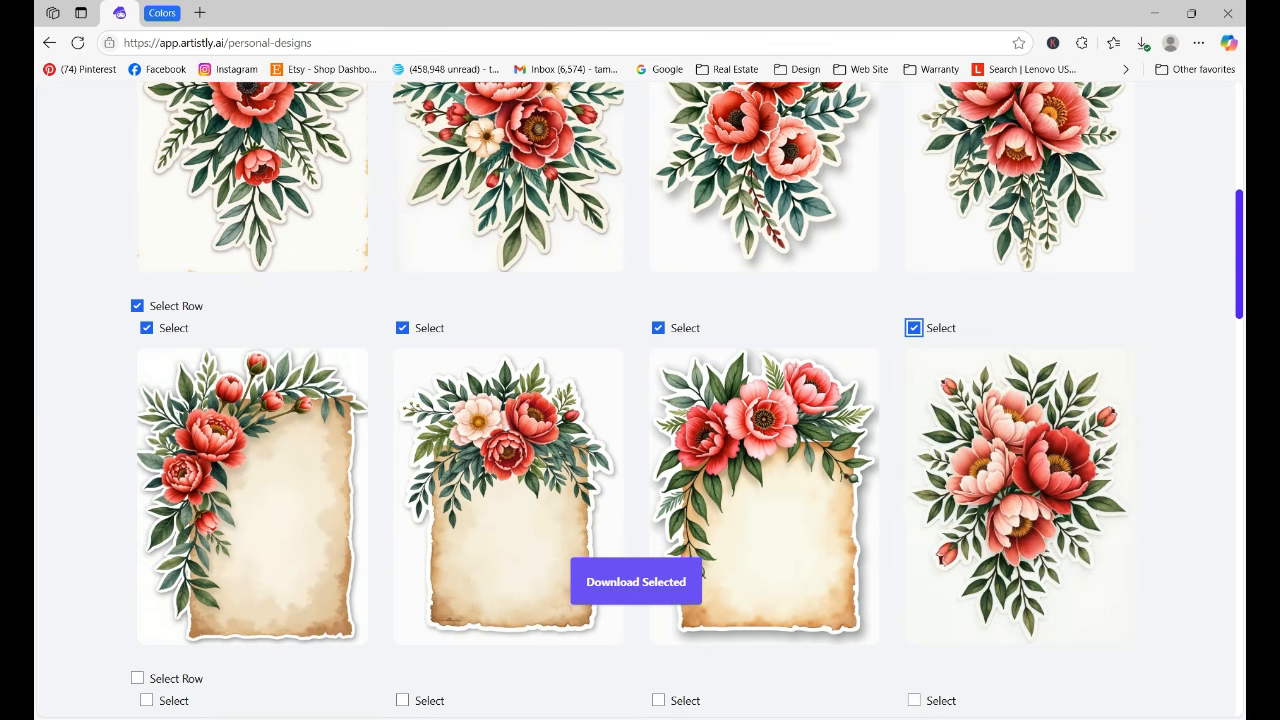
{"action": "scroll", "coordinate": [700, 572], "scroll_direction": "down", "scroll_amount": 8}
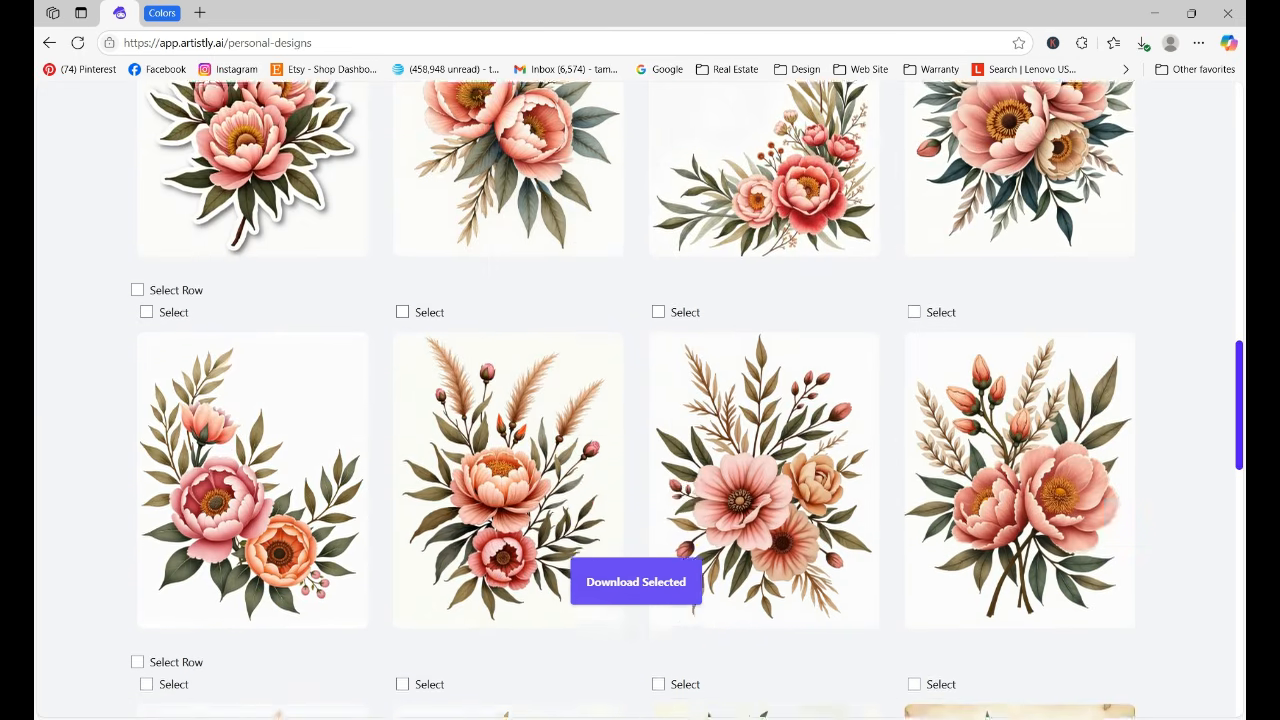
{"action": "scroll", "coordinate": [700, 572], "scroll_direction": "down", "scroll_amount": 10}
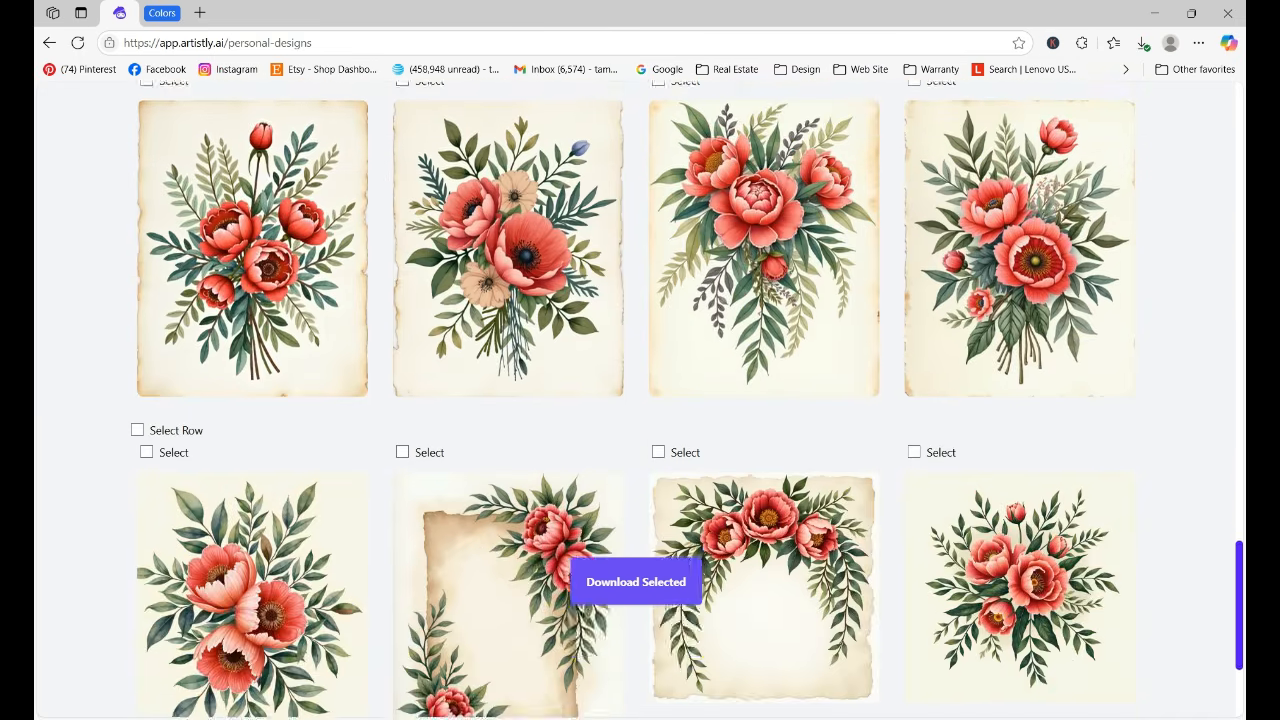
{"action": "scroll", "coordinate": [1210, 450], "scroll_direction": "down", "scroll_amount": 5}
{"action": "scroll", "coordinate": [1210, 450], "scroll_direction": "up", "scroll_amount": 10}
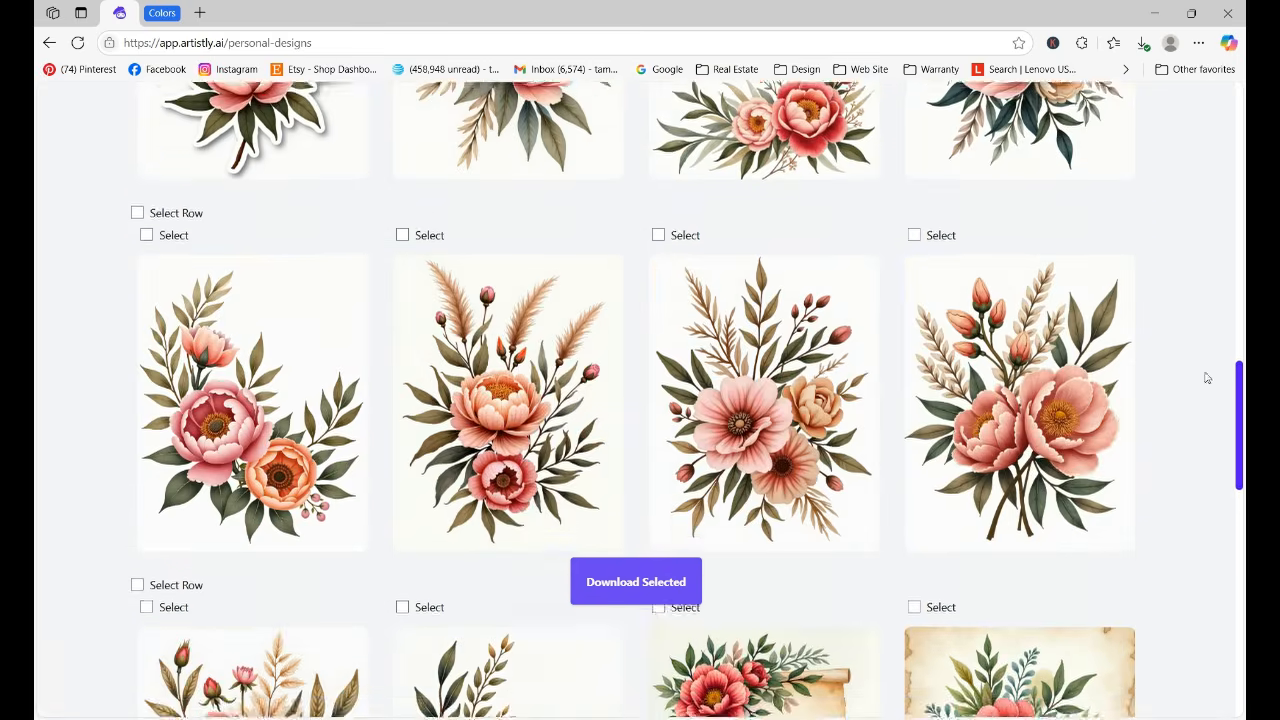
{"action": "scroll", "coordinate": [1207, 378], "scroll_direction": "up", "scroll_amount": 6}
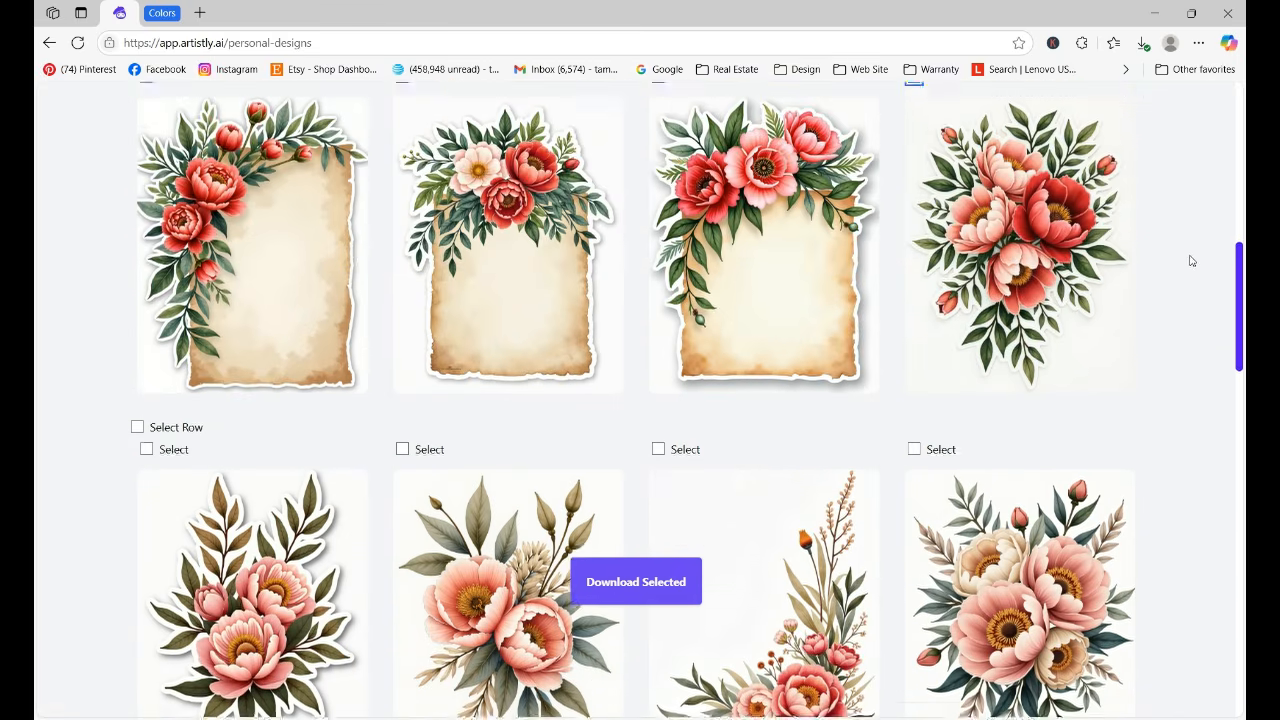
{"action": "scroll", "coordinate": [1191, 261], "scroll_direction": "up", "scroll_amount": 1}
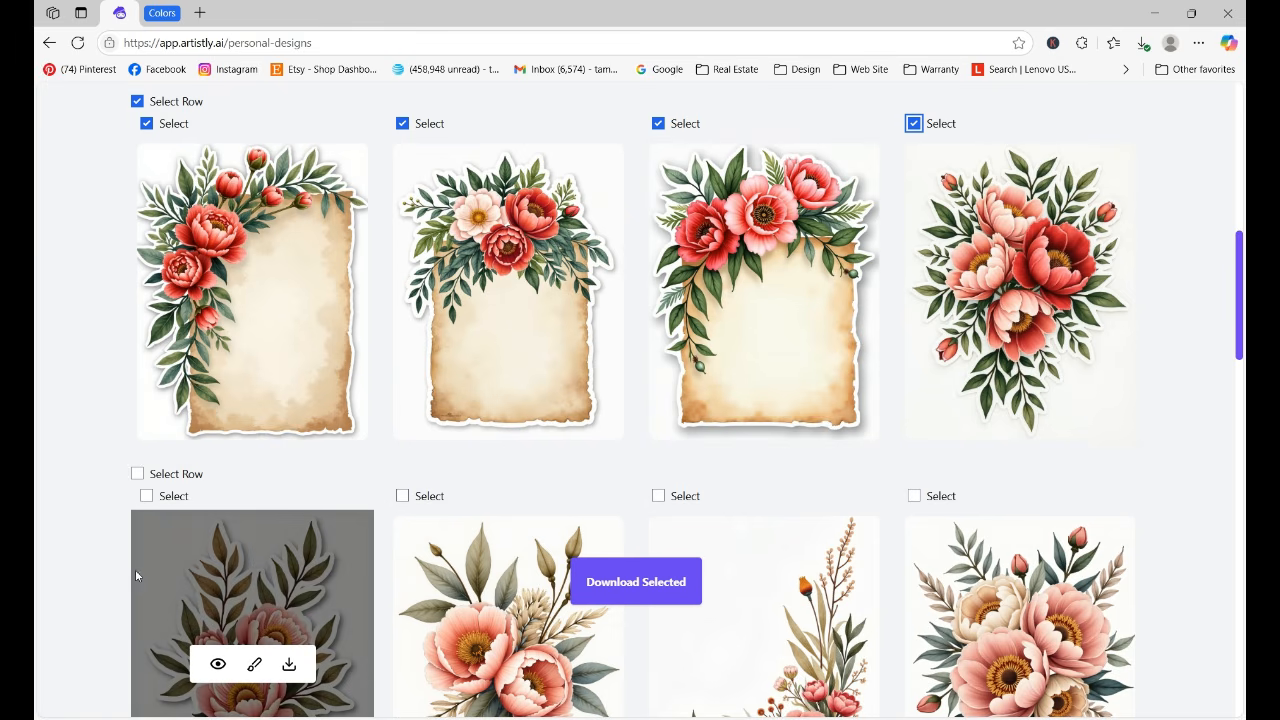
{"action": "left_click", "coordinate": [146, 497]}
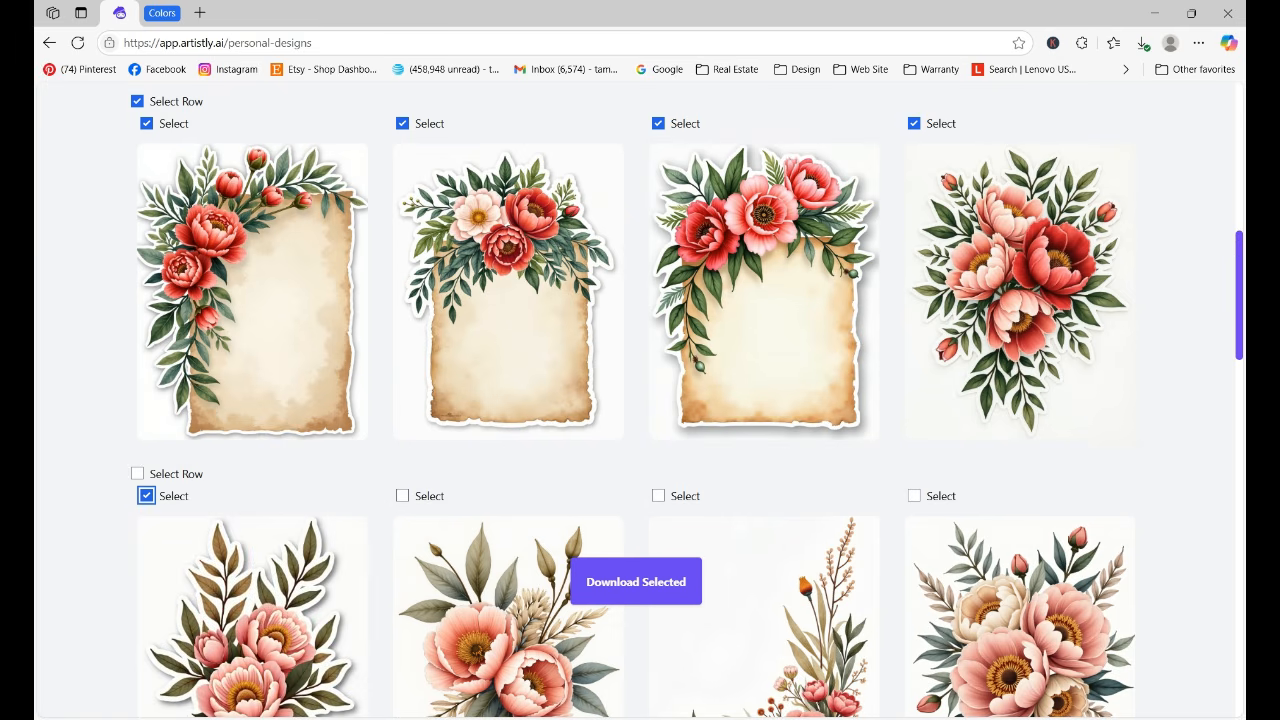
Download the selected peony designs as a ZIP file
{"action": "scroll", "coordinate": [1218, 153], "scroll_direction": "up", "scroll_amount": 6}
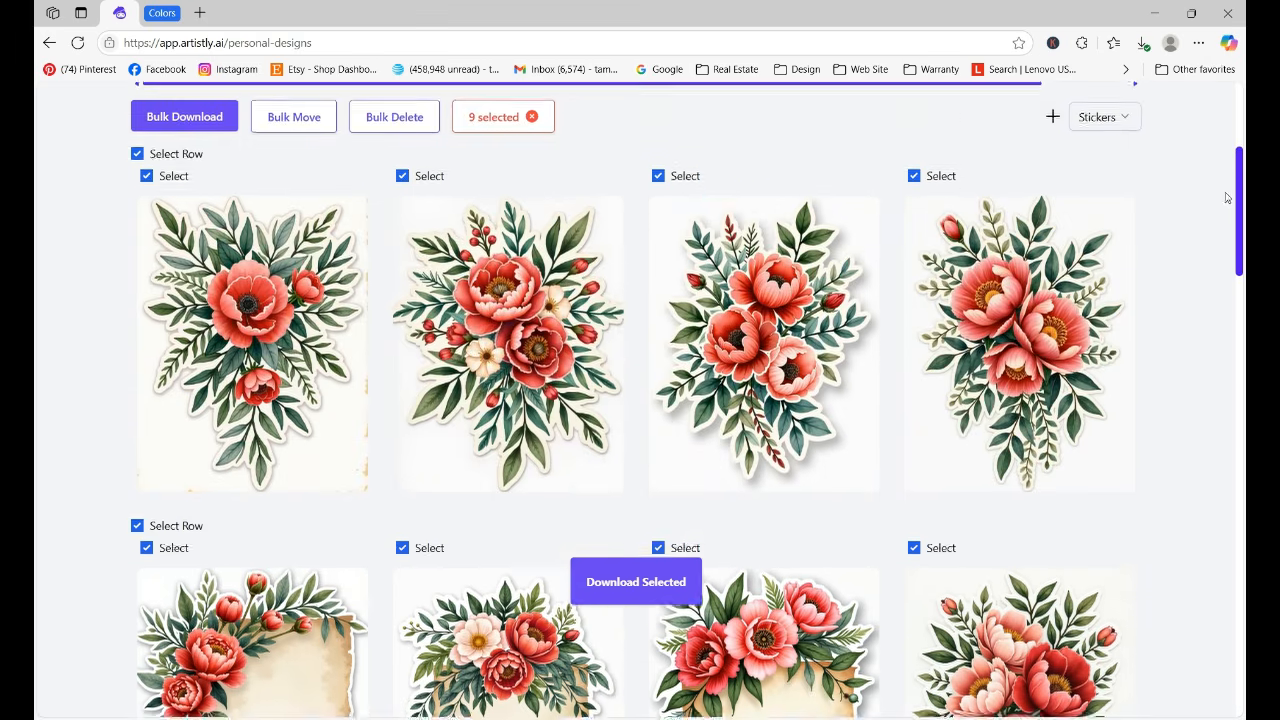
{"action": "scroll", "coordinate": [1218, 153], "scroll_direction": "up", "scroll_amount": 1}
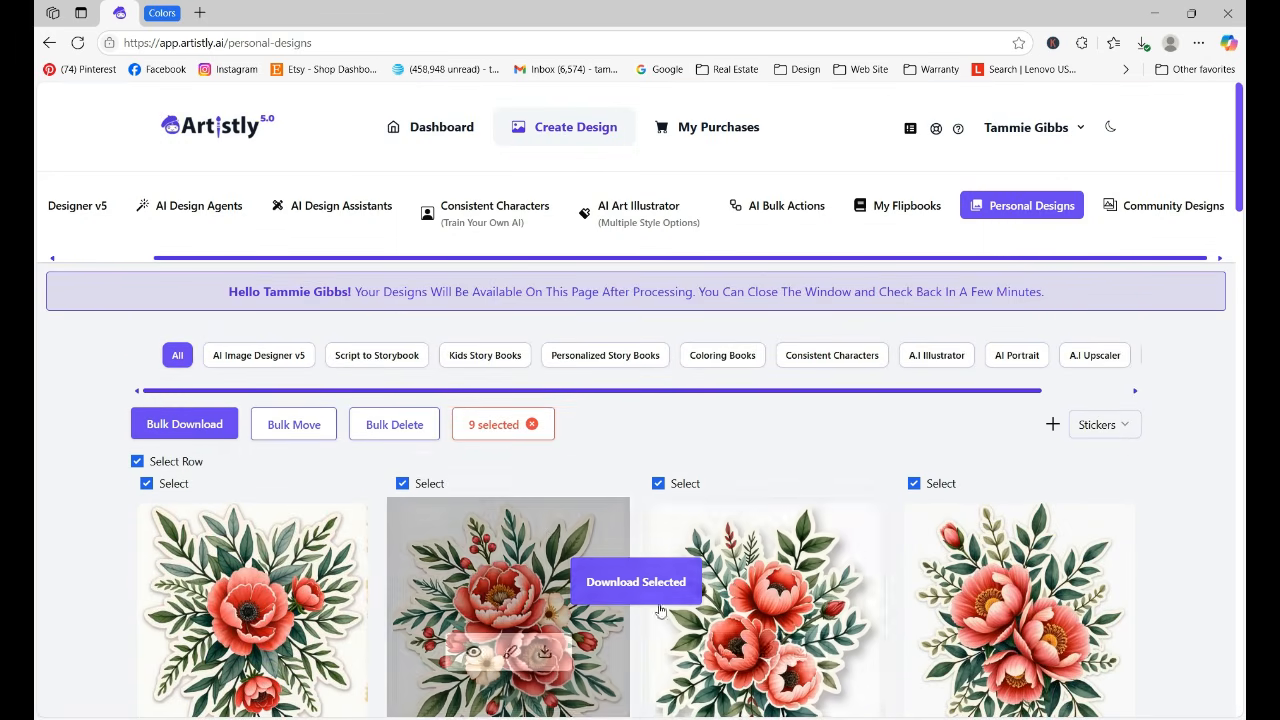
{"action": "left_click", "coordinate": [643, 582]}
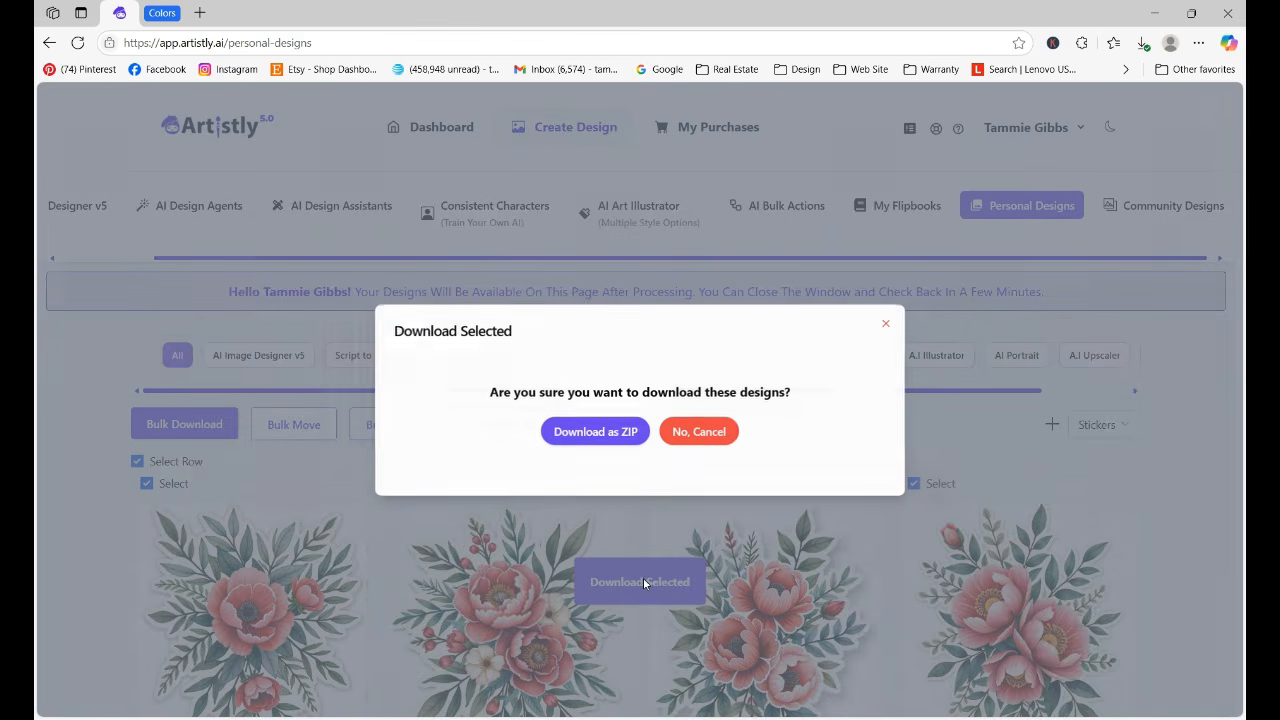
{"action": "left_click", "coordinate": [595, 431]}
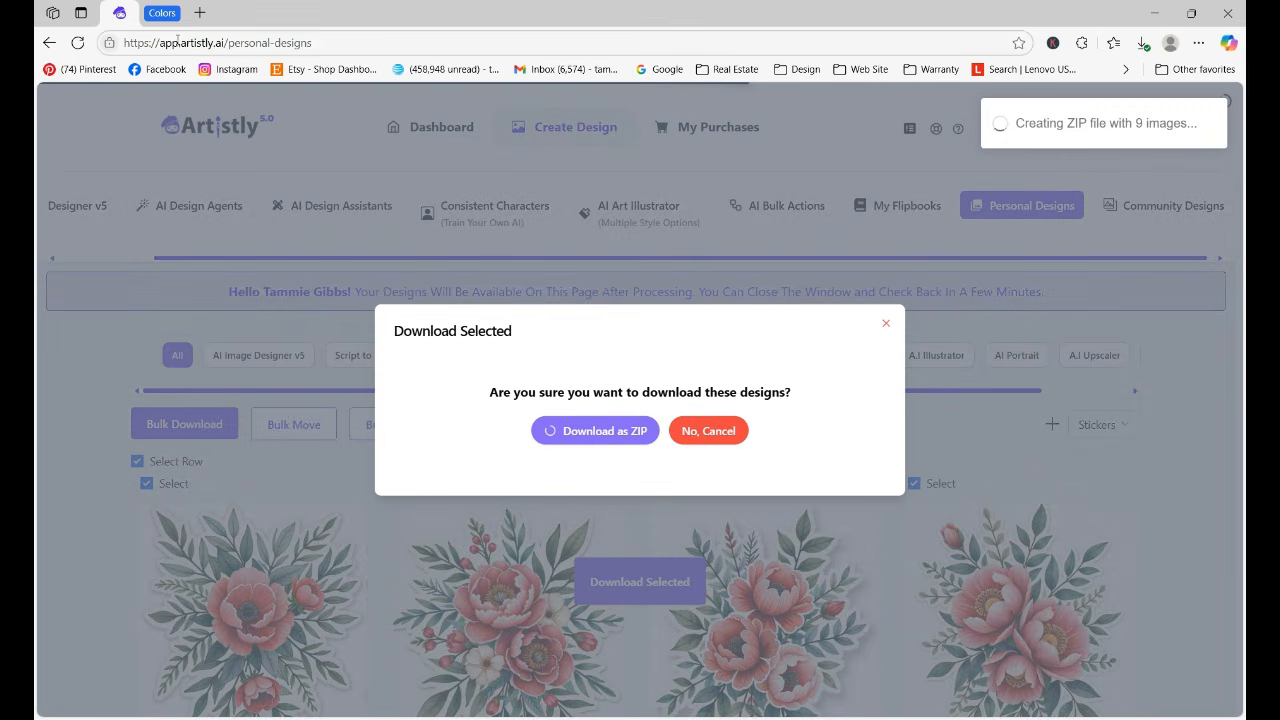
Open canva.com in a new browser tab and start a portrait flyer design of 8.5 × 11 in
{"action": "left_click", "coordinate": [199, 12]}
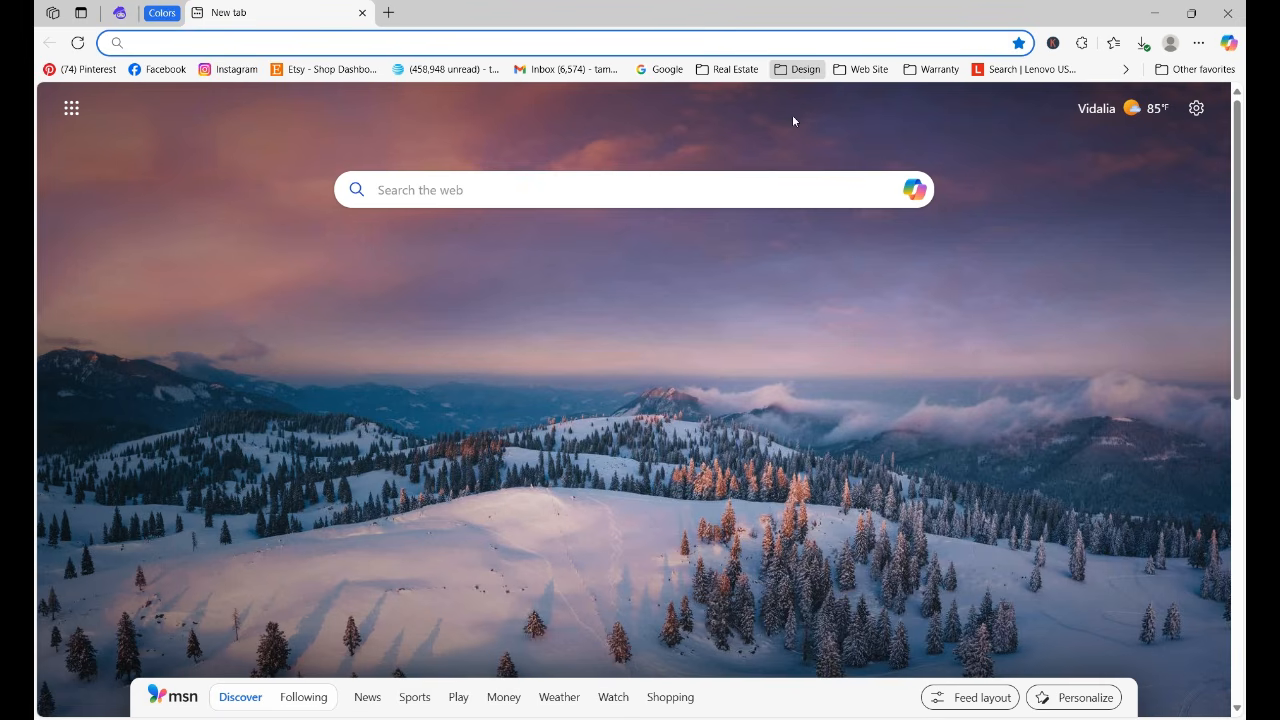
{"action": "type", "text": "canva.com"}
{"action": "key", "text": "Return"}
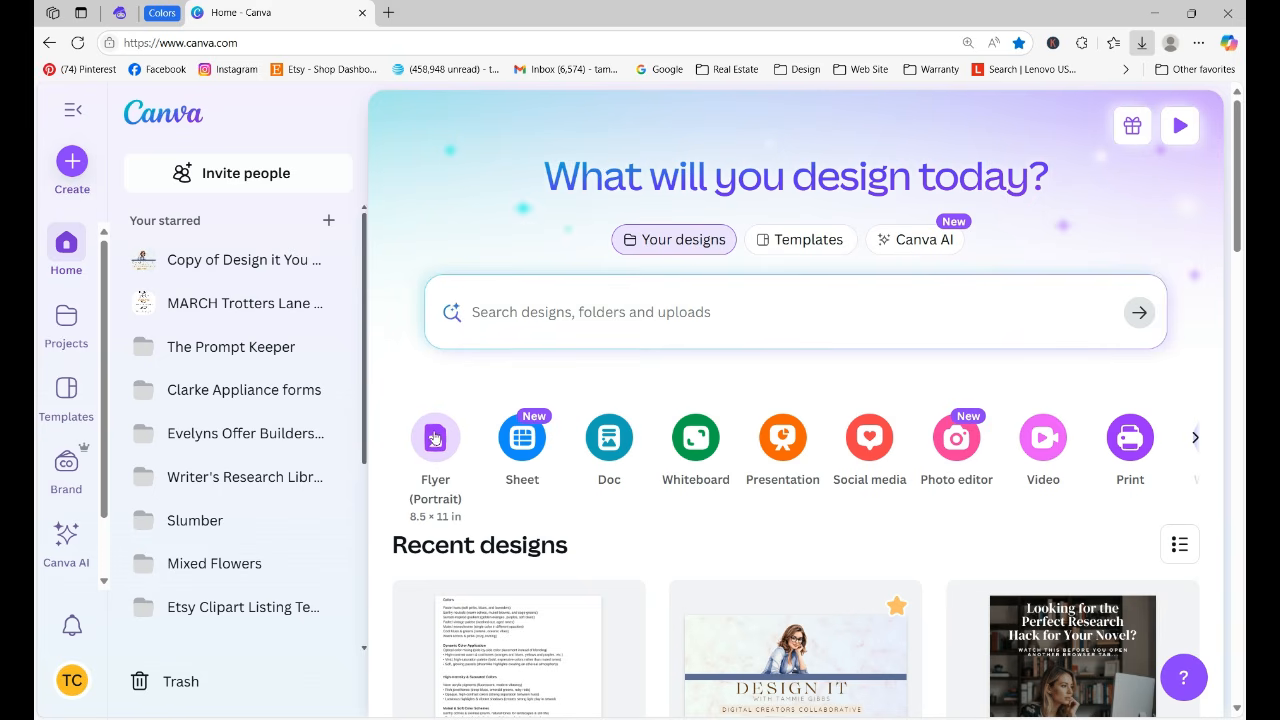
{"action": "left_click", "coordinate": [434, 439]}
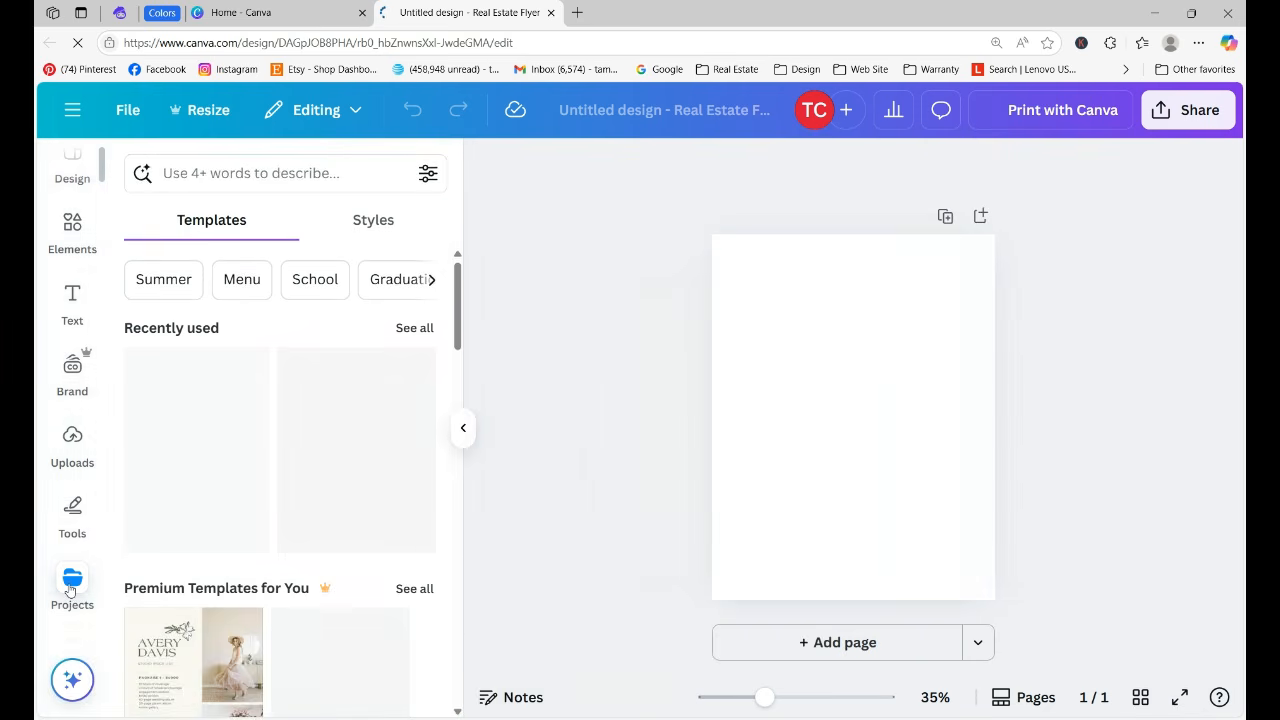
Create a project folder named "Floral JJ Stickers"
{"action": "left_click", "coordinate": [259, 290]}
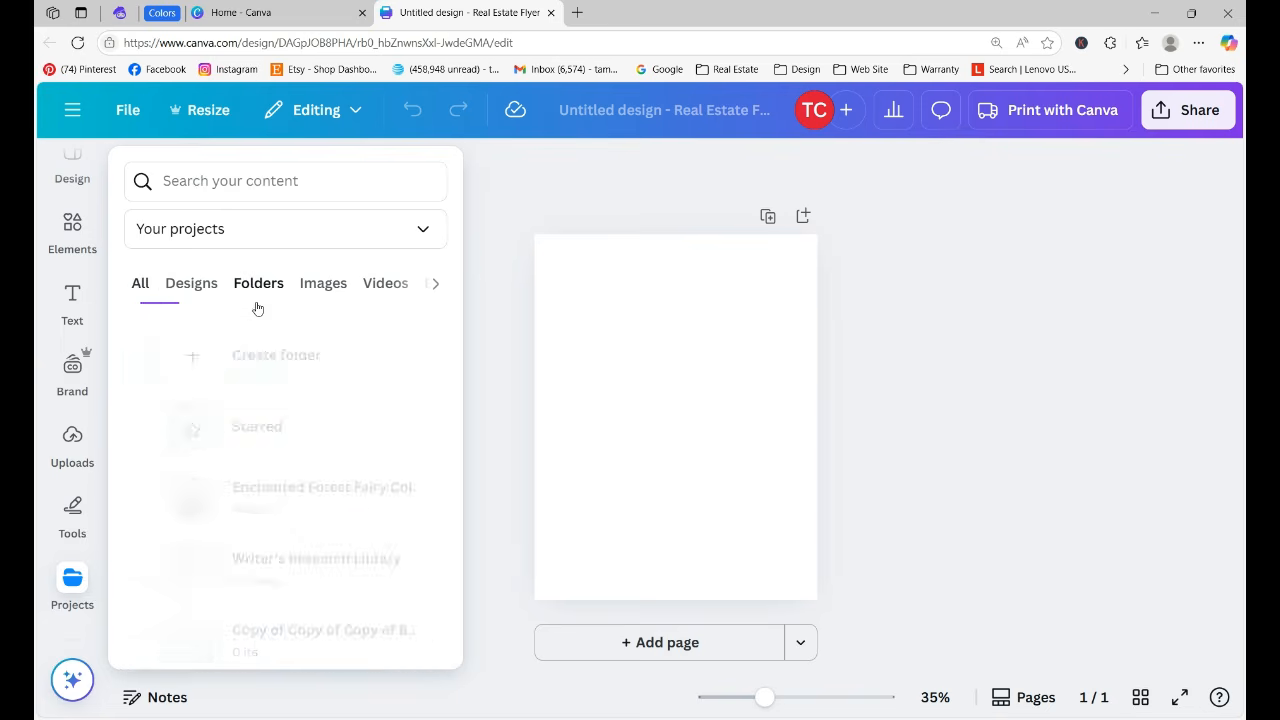
{"action": "left_click", "coordinate": [238, 375]}
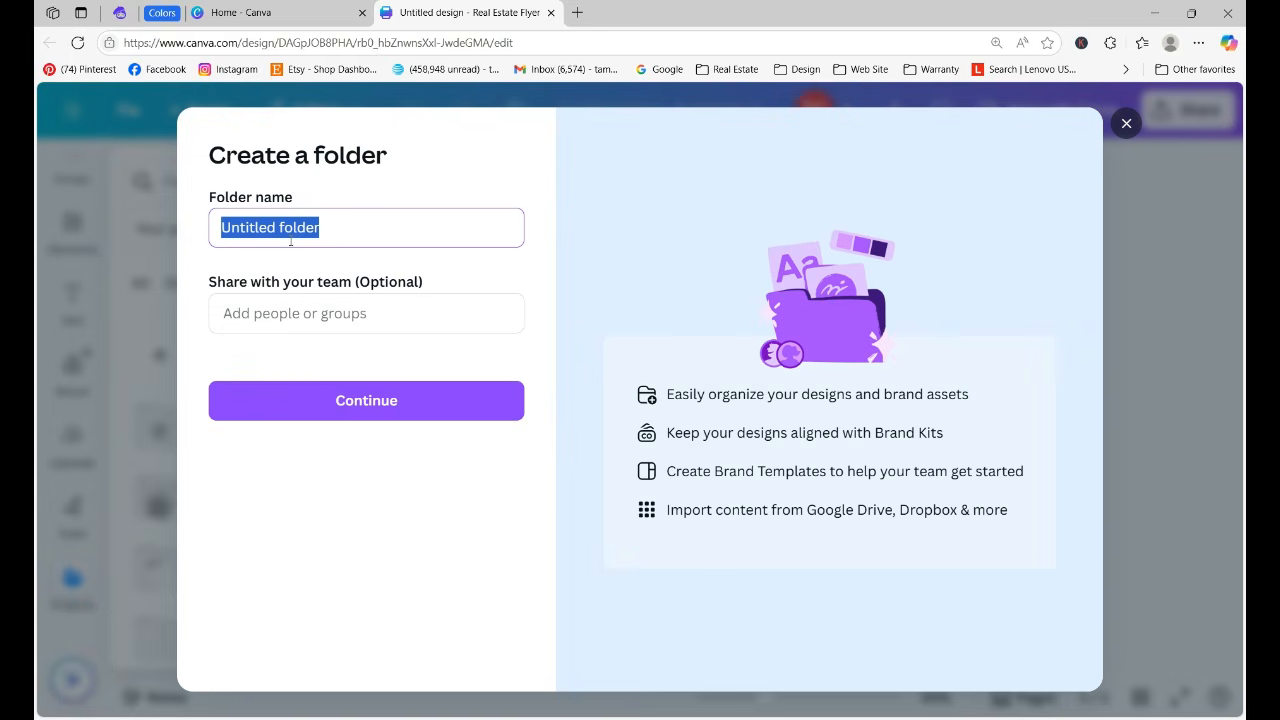
{"action": "type", "text": "Floral JJ"}
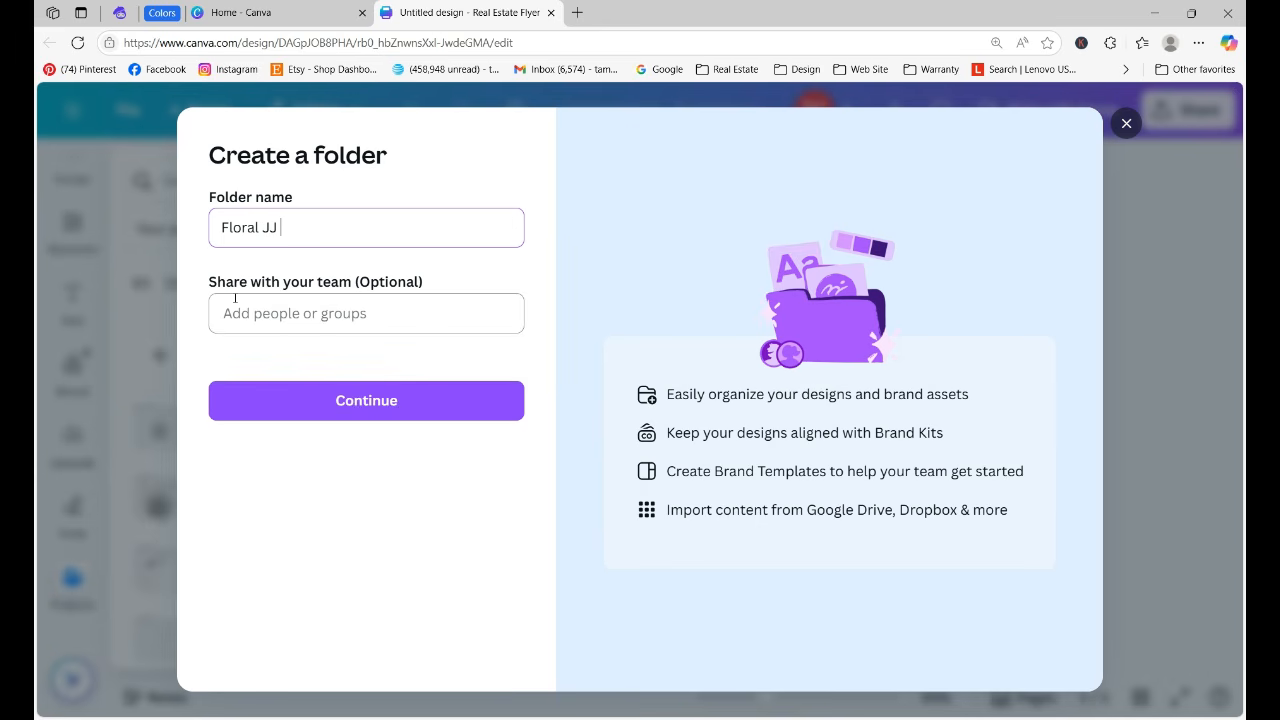
{"action": "type", "text": "Stickers"}
{"action": "left_click", "coordinate": [378, 414]}
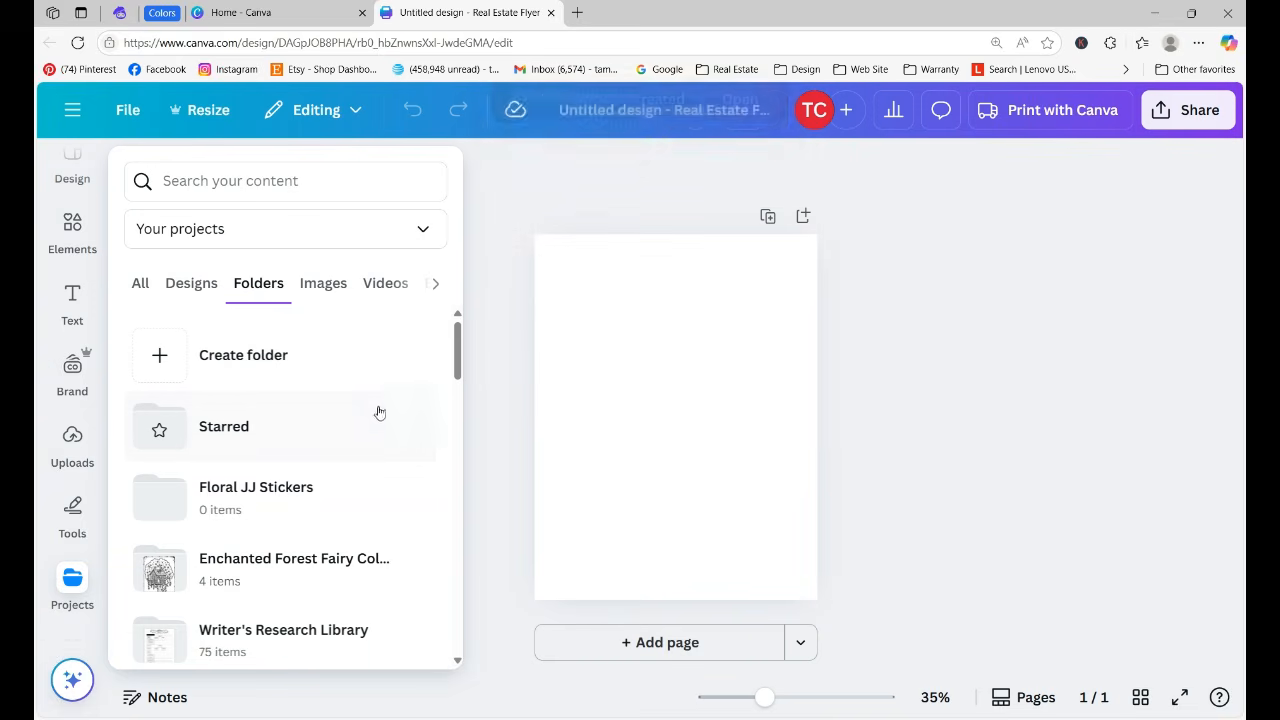
Upload the downloaded floral sticker images to the Canva uploads
{"action": "left_click", "coordinate": [64, 456]}
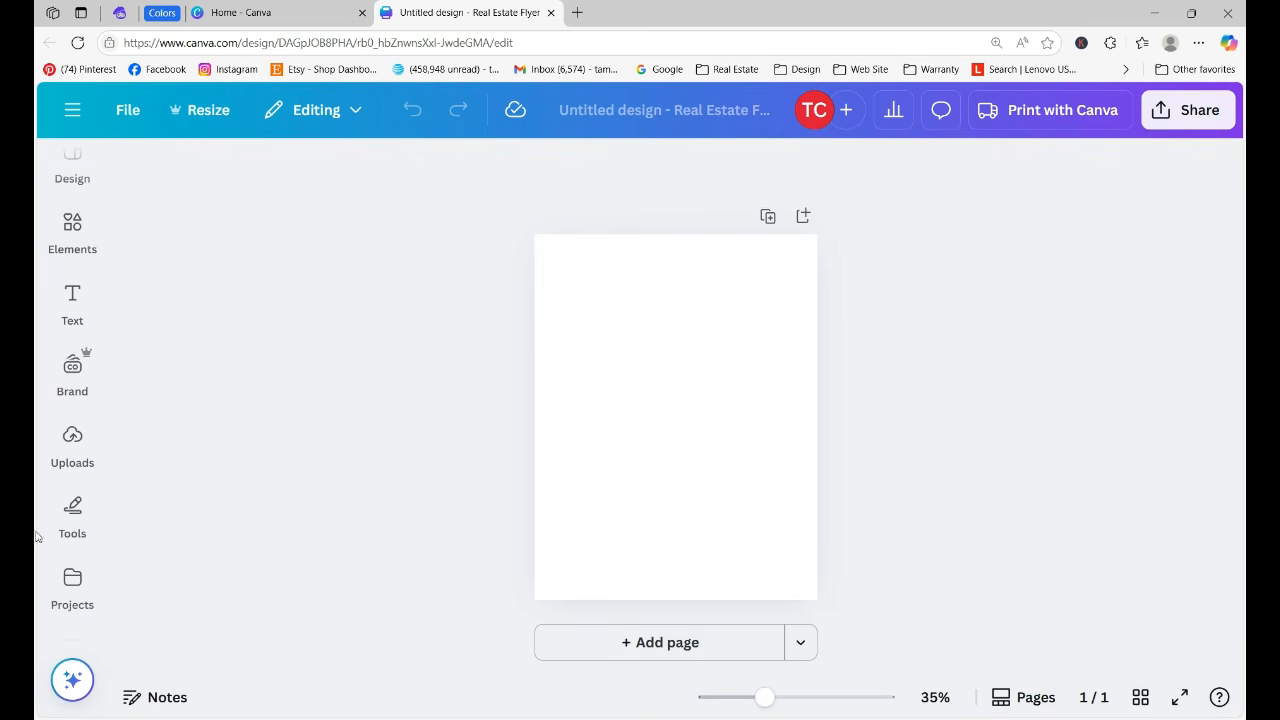
{"action": "left_click", "coordinate": [72, 445]}
{"action": "left_click", "coordinate": [255, 221]}
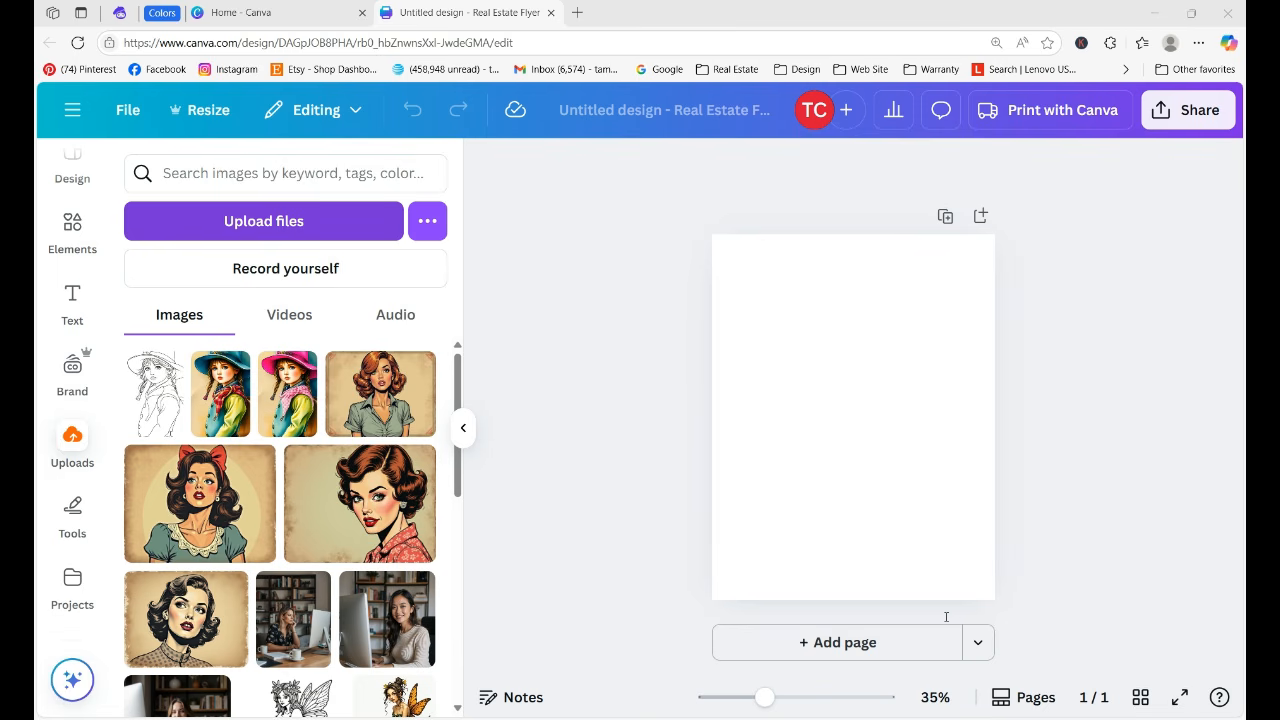
{"action": "left_click", "coordinate": [1007, 657]}
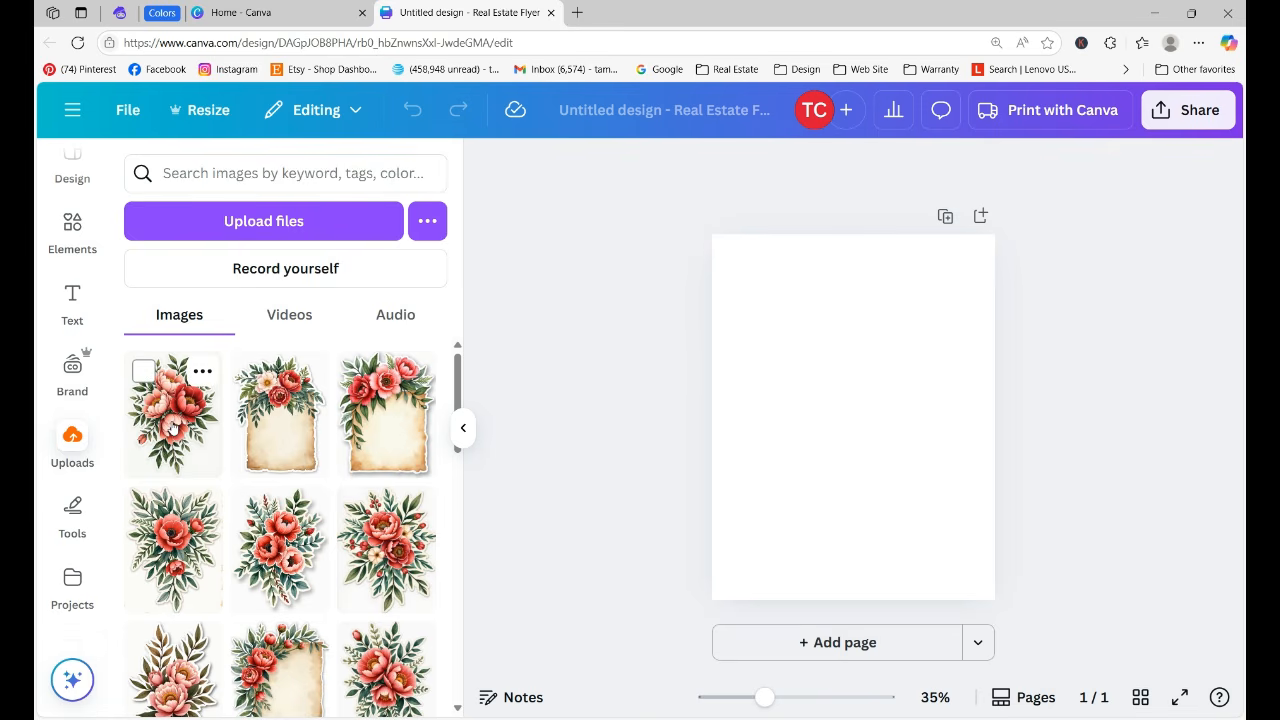
Place the uploaded peony bouquet sticker on the blank page and remove its background
{"action": "left_click_drag", "start_coordinate": [172, 428], "coordinate": [773, 335]}
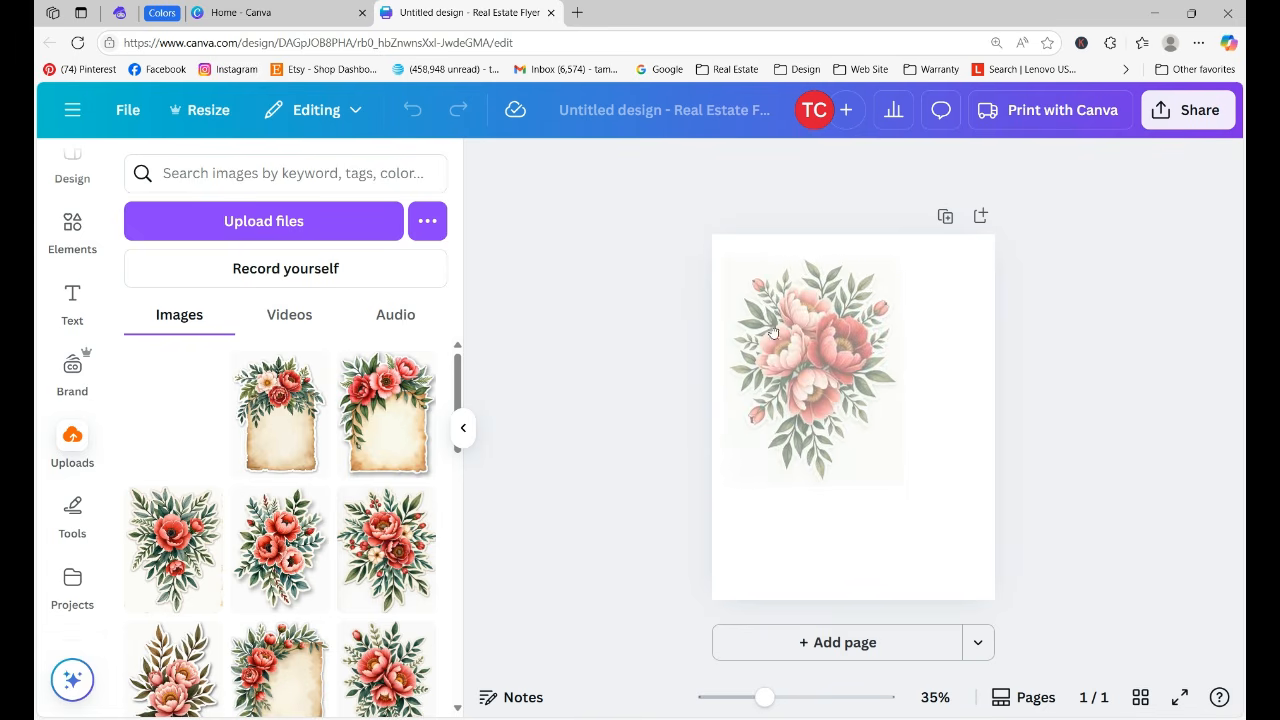
{"action": "left_click", "coordinate": [632, 168]}
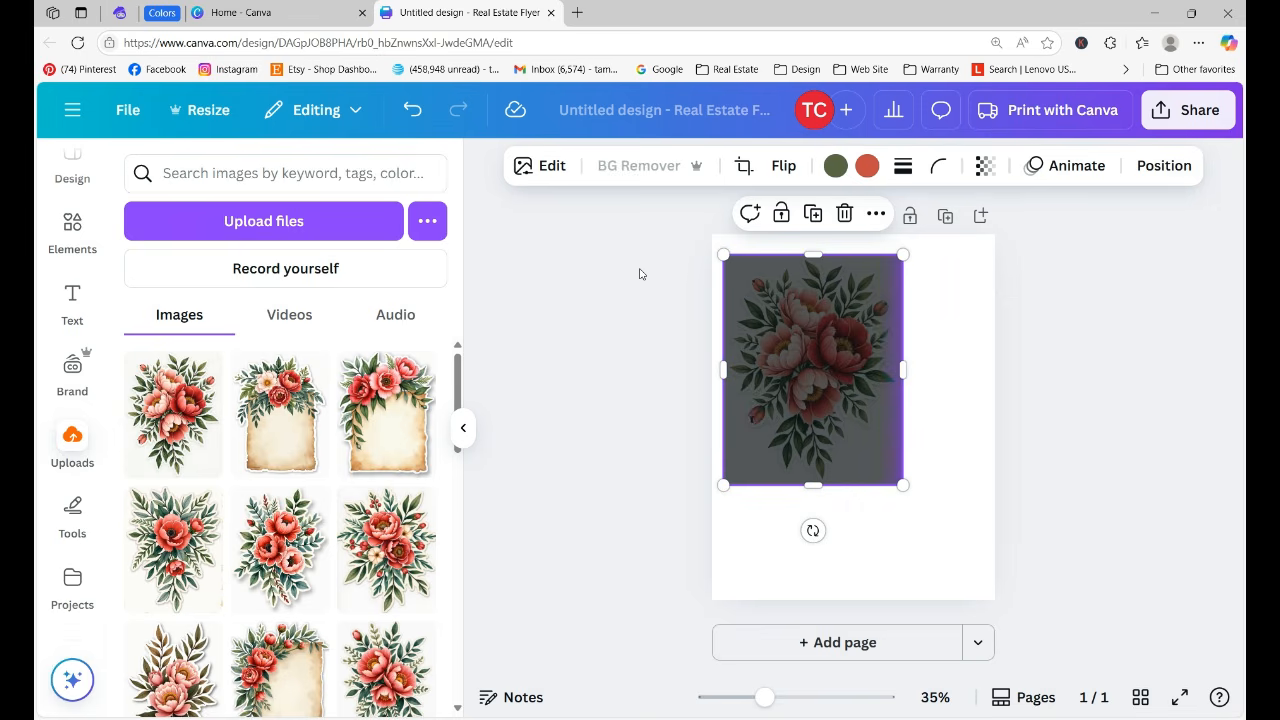
Set the page background to the Cottagecore Creative black and shrink the bouquet sticker near the page's top-left corner
{"action": "left_click", "coordinate": [953, 302]}
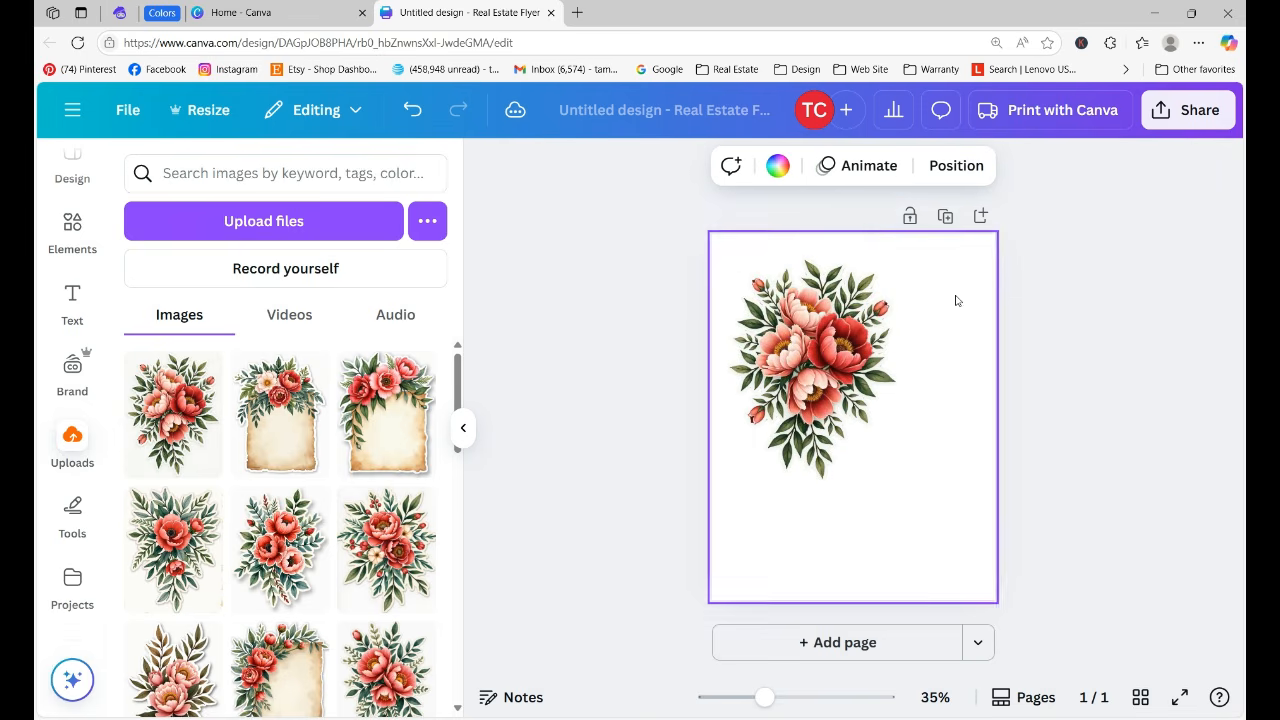
{"action": "left_click", "coordinate": [781, 166]}
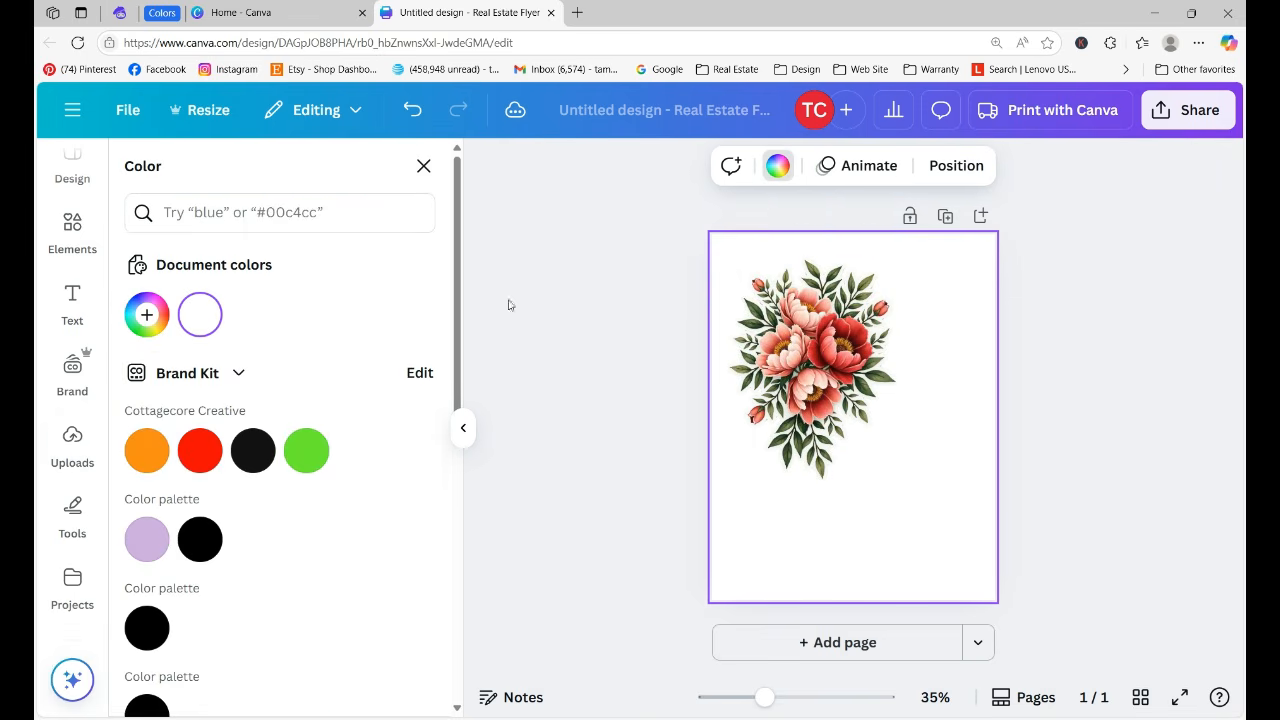
{"action": "left_click", "coordinate": [259, 454]}
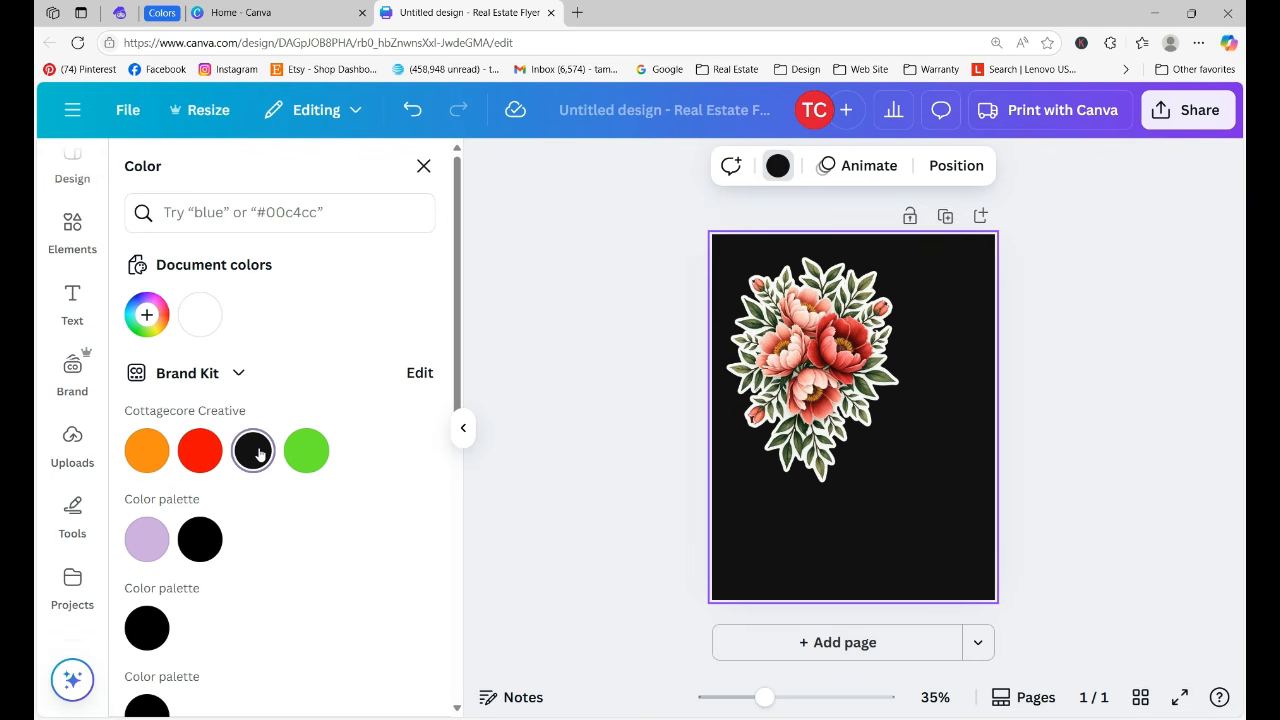
{"action": "left_click", "coordinate": [778, 346]}
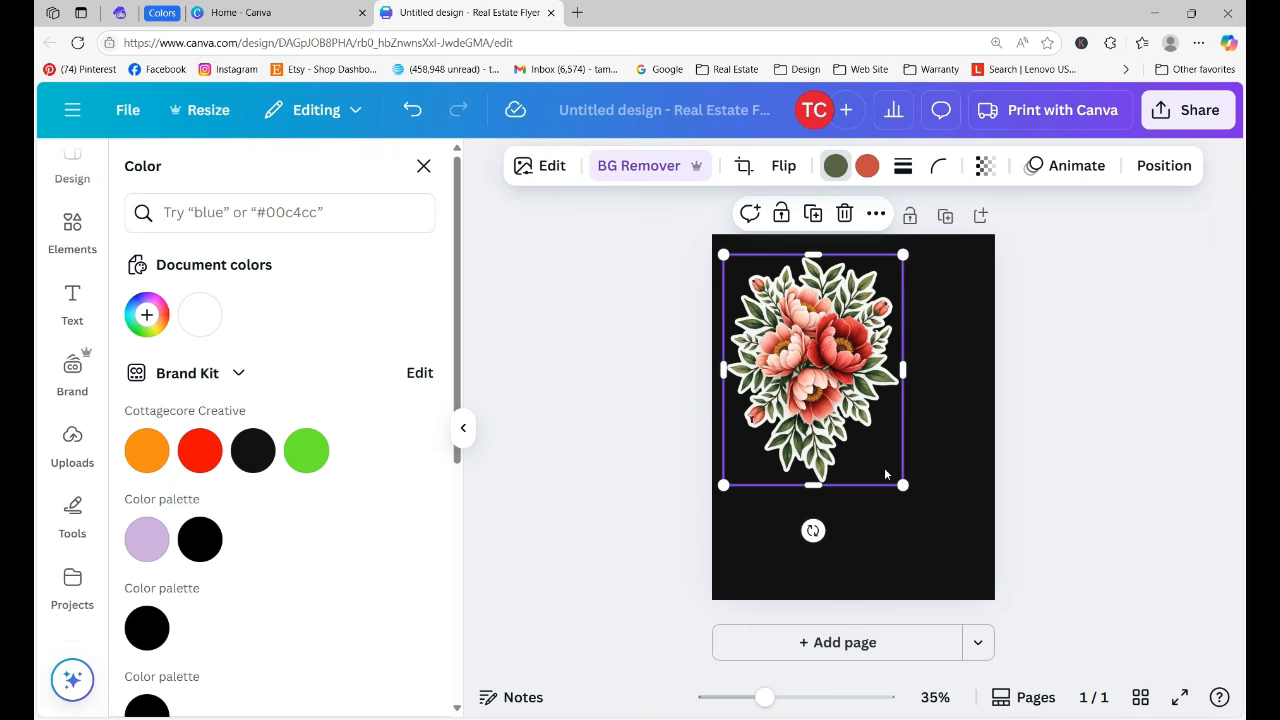
{"action": "left_click_drag", "start_coordinate": [902, 486], "coordinate": [776, 306]}
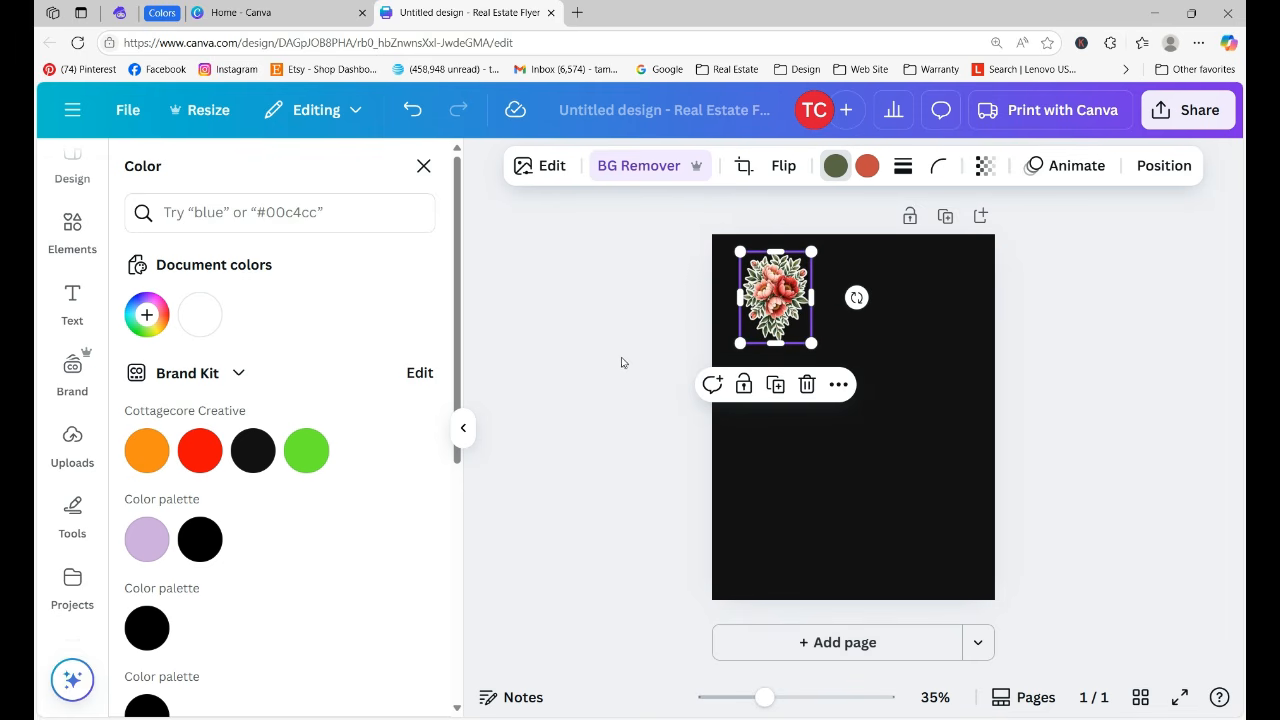
Add the uploaded parchment sticker with the white flower to the page and remove its background
{"action": "left_click", "coordinate": [72, 445]}
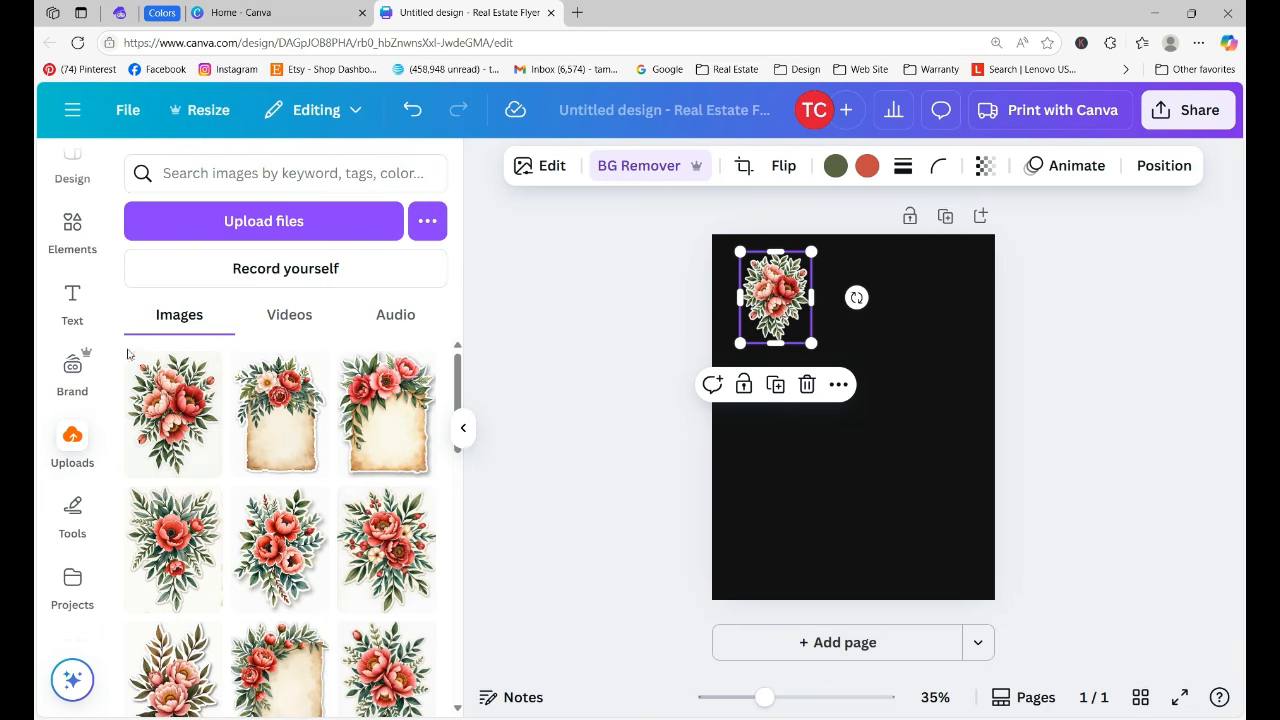
{"action": "left_click", "coordinate": [275, 418]}
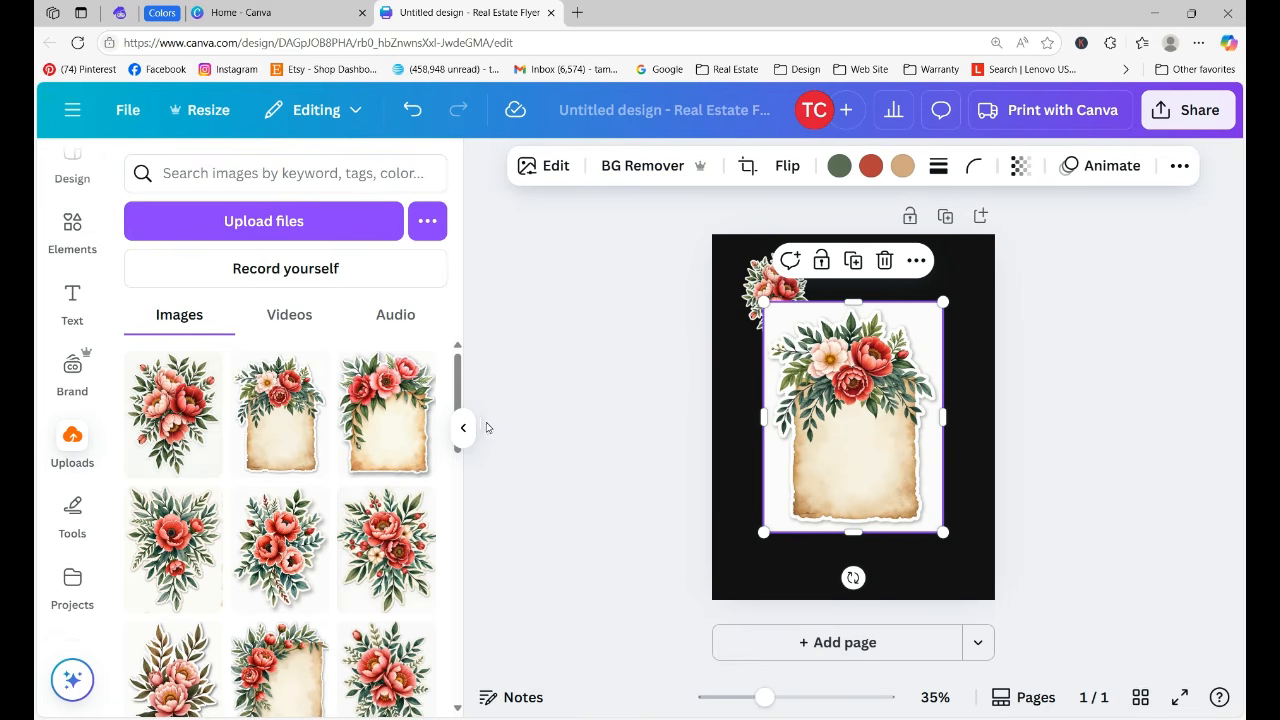
{"action": "left_click", "coordinate": [649, 167]}
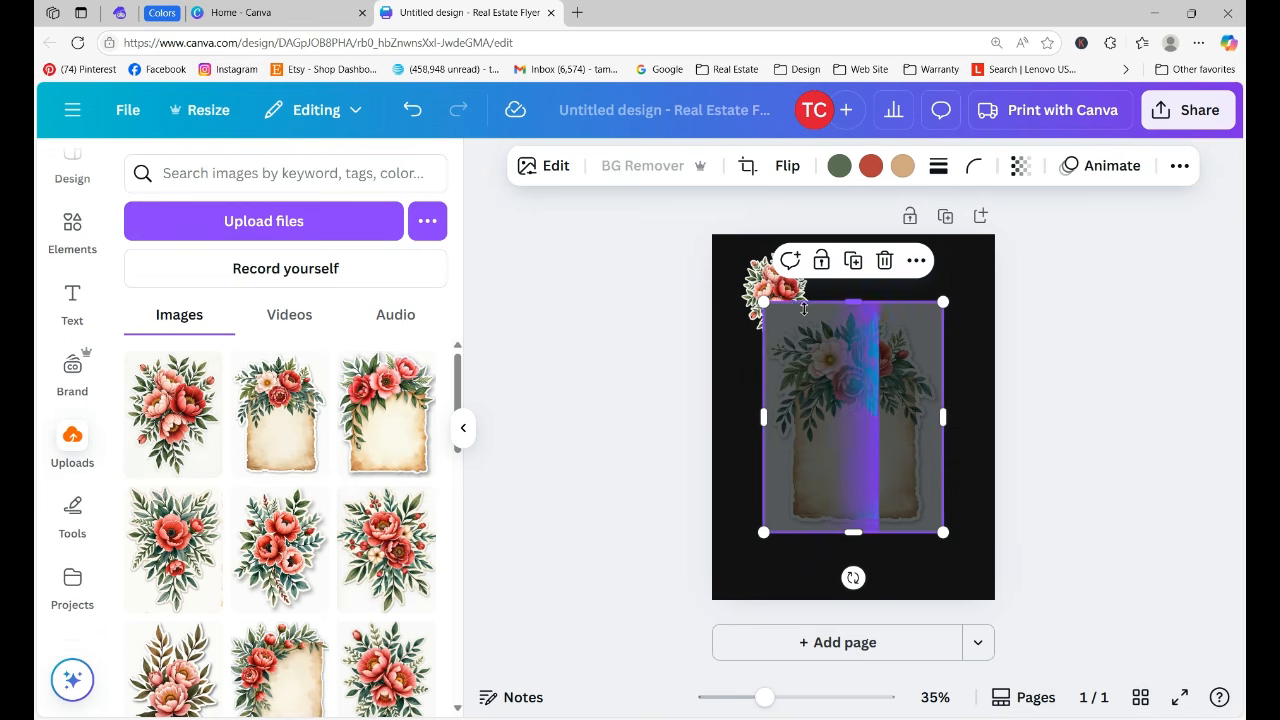
Shrink the white-flower parchment sticker to the bouquet's size and line the two up side by side along the page's top edge
{"action": "left_click_drag", "start_coordinate": [764, 302], "coordinate": [863, 434]}
{"action": "left_click_drag", "start_coordinate": [902, 489], "coordinate": [789, 314]}
{"action": "left_click", "coordinate": [866, 317]}
{"action": "left_click_drag", "start_coordinate": [866, 317], "coordinate": [843, 318]}
{"action": "left_click", "coordinate": [547, 445]}
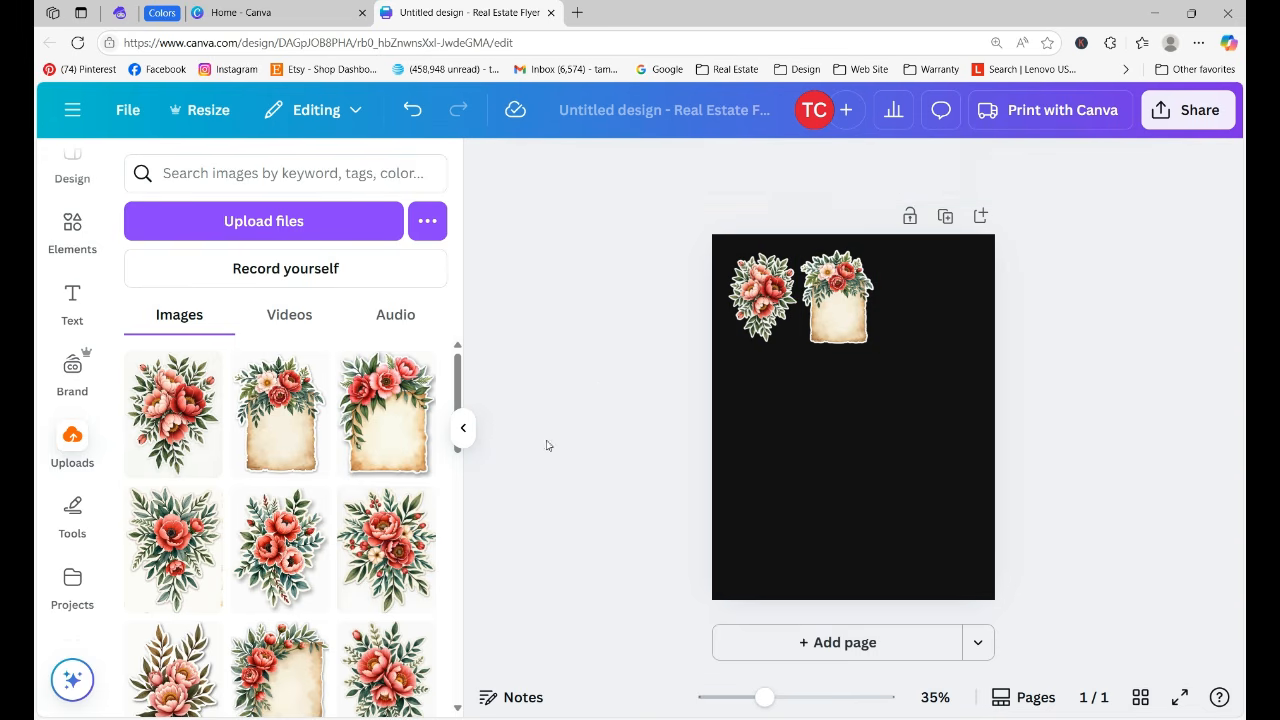
Add the parchment sticker with the three-flower top, remove its background, and shrink it into the third spot of the top row
{"action": "left_click", "coordinate": [393, 440]}
{"action": "left_click", "coordinate": [655, 177]}
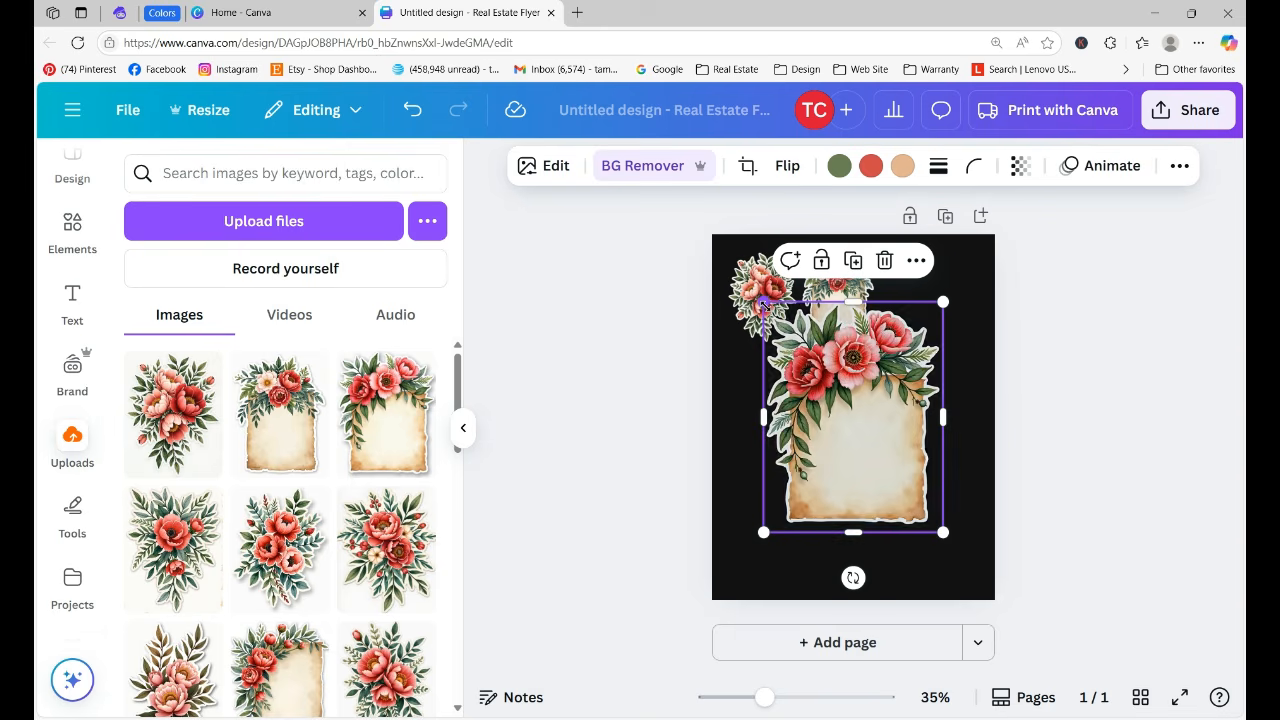
{"action": "left_click_drag", "start_coordinate": [765, 304], "coordinate": [861, 430]}
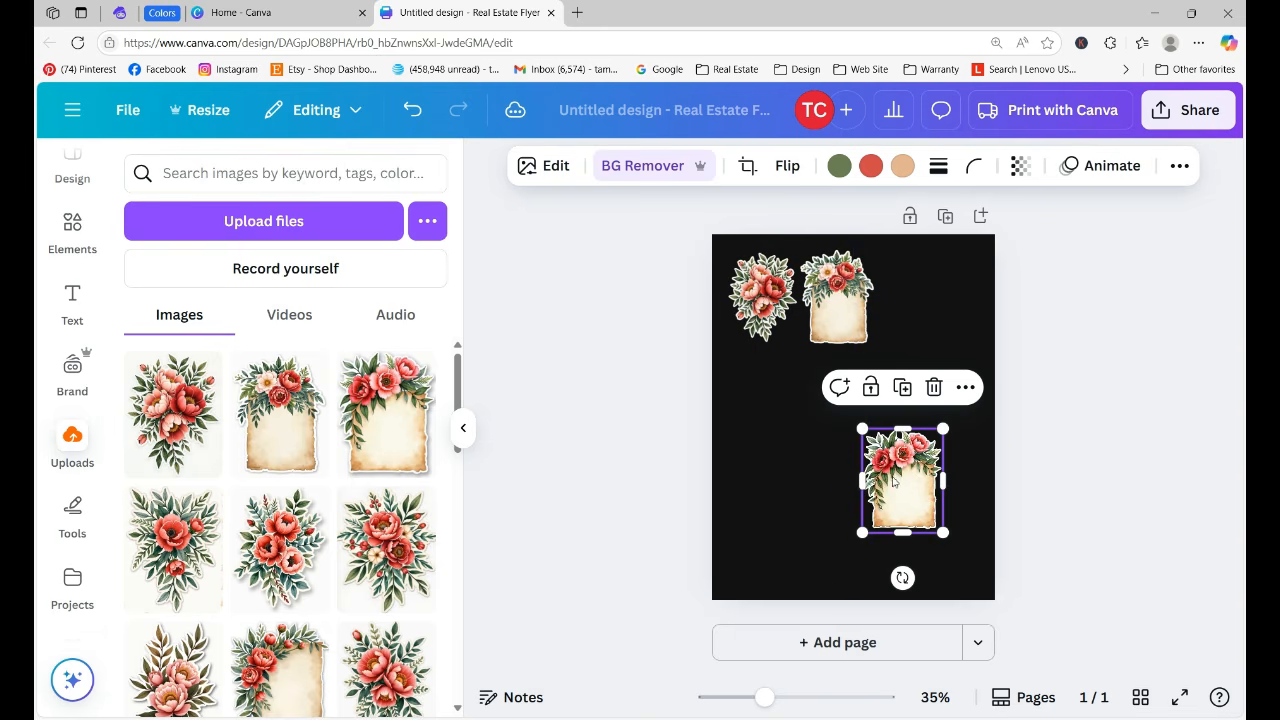
{"action": "left_click_drag", "start_coordinate": [896, 482], "coordinate": [918, 306]}
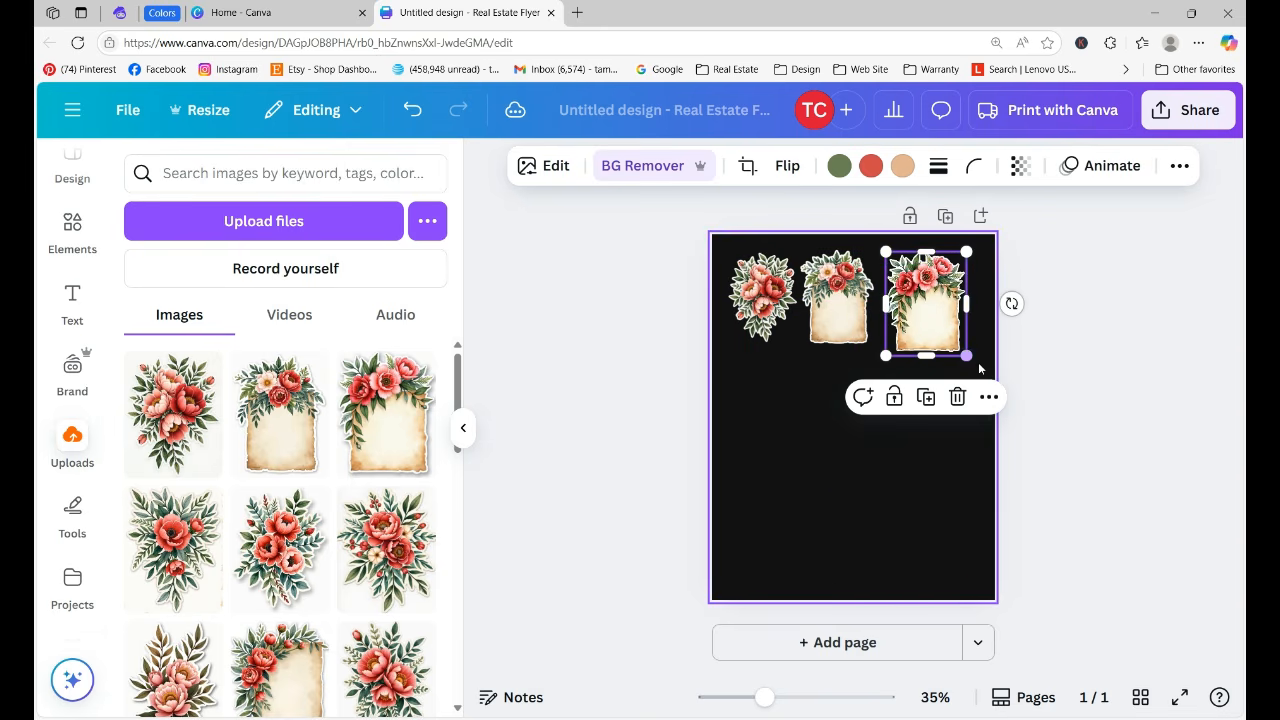
{"action": "left_click_drag", "start_coordinate": [966, 356], "coordinate": [958, 345]}
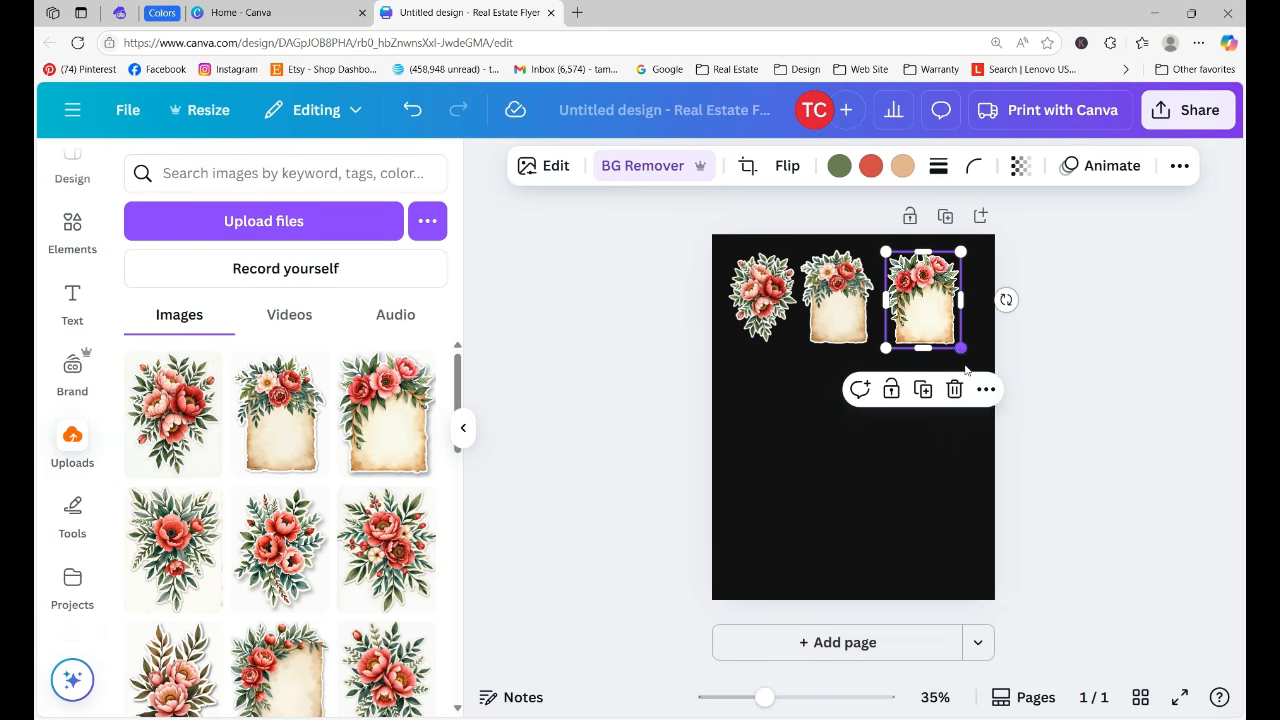
Move the three top-row stickers together slightly to the right to centre the row on the page
{"action": "left_click", "coordinate": [849, 437]}
{"action": "left_click_drag", "start_coordinate": [594, 291], "coordinate": [946, 291]}
{"action": "left_click", "coordinate": [1010, 435]}
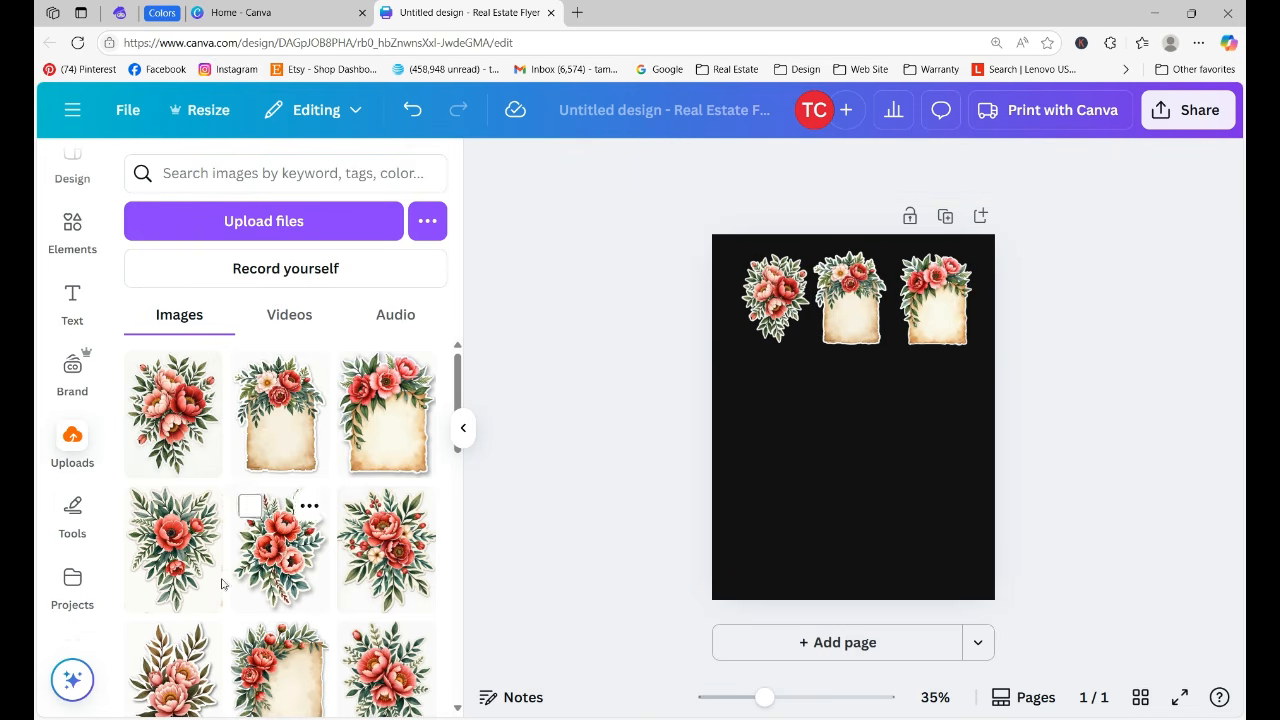
Add the bouquet with one large dark-centred red flower, remove its background, and shrink it to fit below the first sticker
{"action": "left_click", "coordinate": [176, 560]}
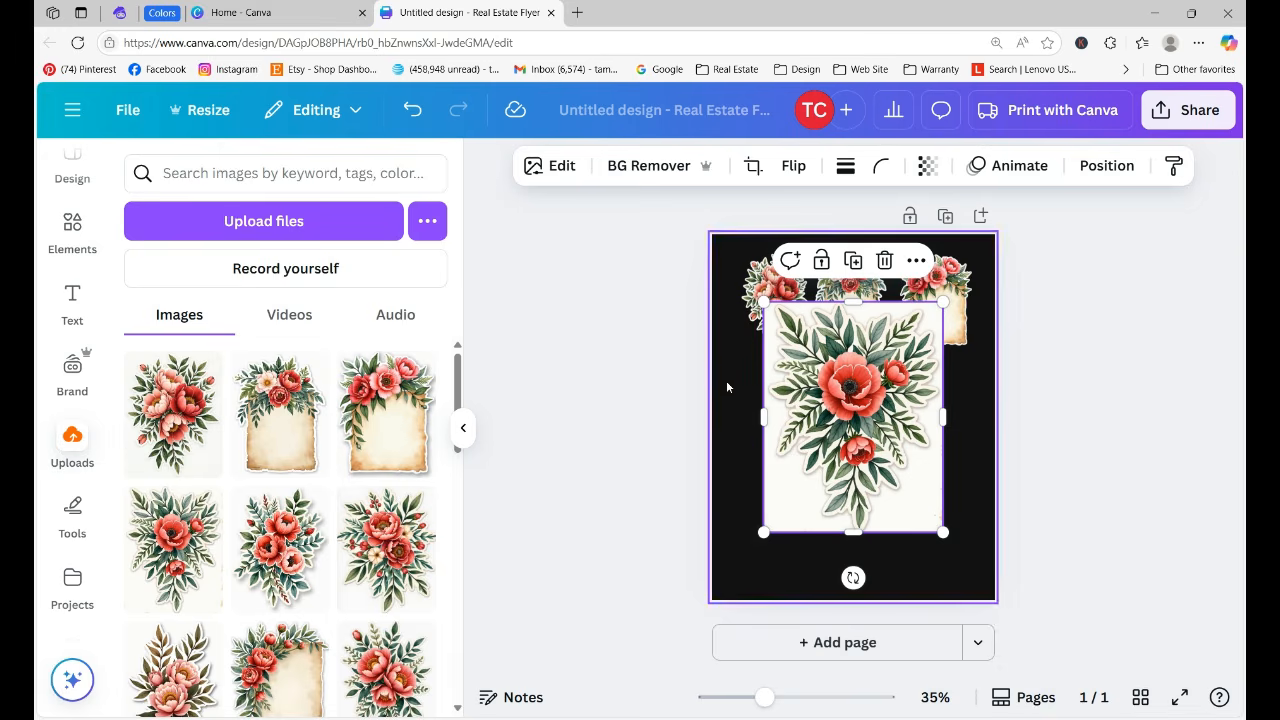
{"action": "left_click", "coordinate": [648, 166]}
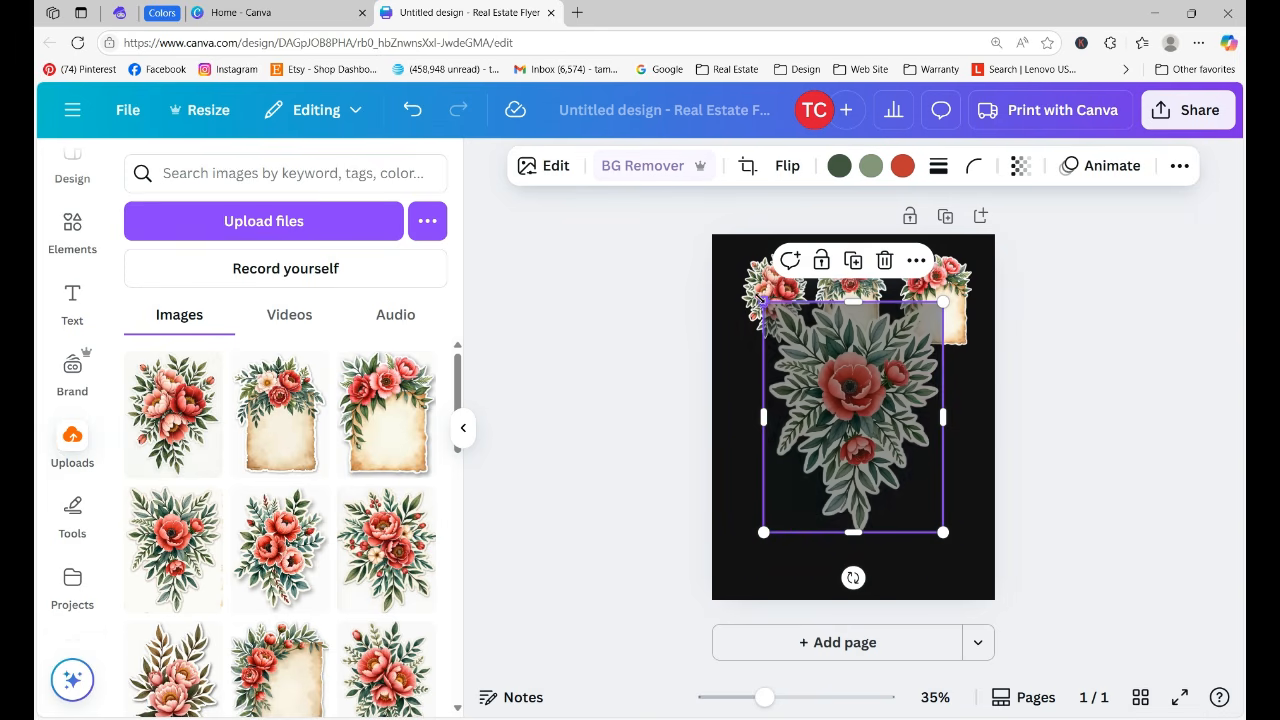
{"action": "left_click_drag", "start_coordinate": [763, 301], "coordinate": [865, 432]}
{"action": "left_click_drag", "start_coordinate": [903, 483], "coordinate": [775, 407]}
{"action": "left_click_drag", "start_coordinate": [814, 456], "coordinate": [811, 452]}
{"action": "left_click", "coordinate": [643, 516]}
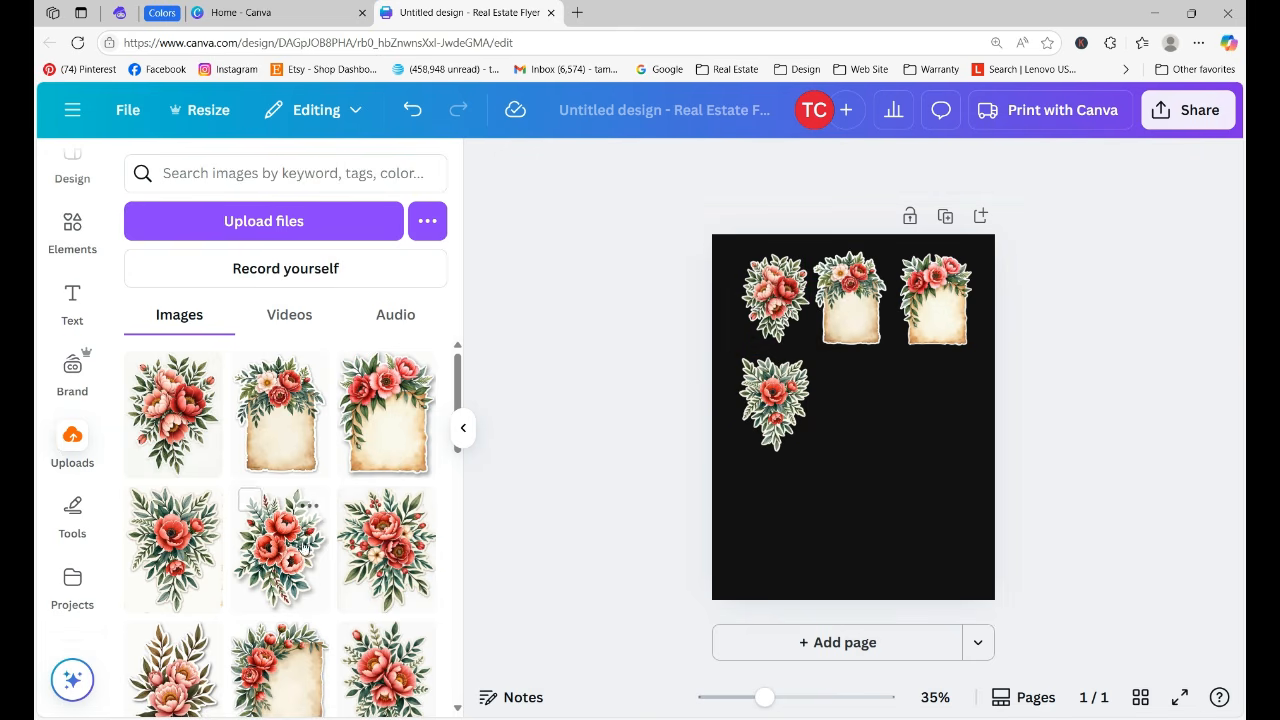
Add the rounded bouquet with three red peonies, remove its background, and shrink it to fit in the middle of the second row
{"action": "left_click", "coordinate": [279, 540]}
{"action": "left_click", "coordinate": [615, 165]}
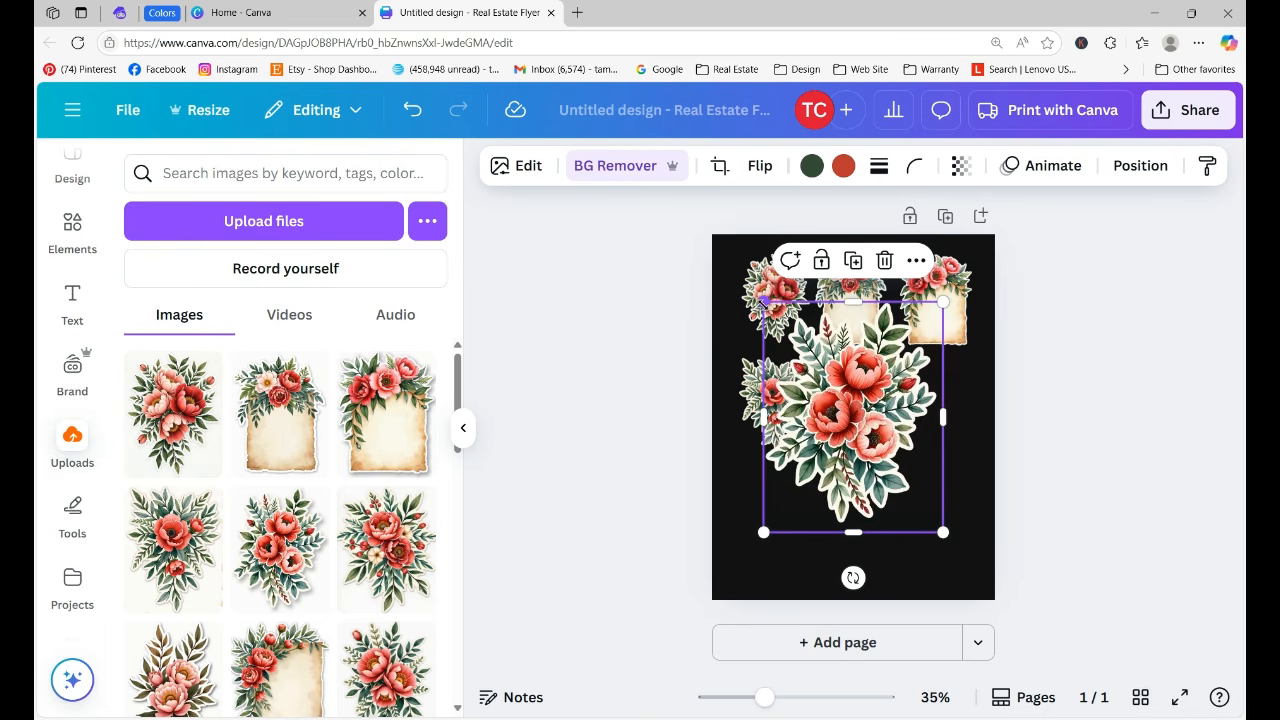
{"action": "left_click_drag", "start_coordinate": [764, 301], "coordinate": [852, 412]}
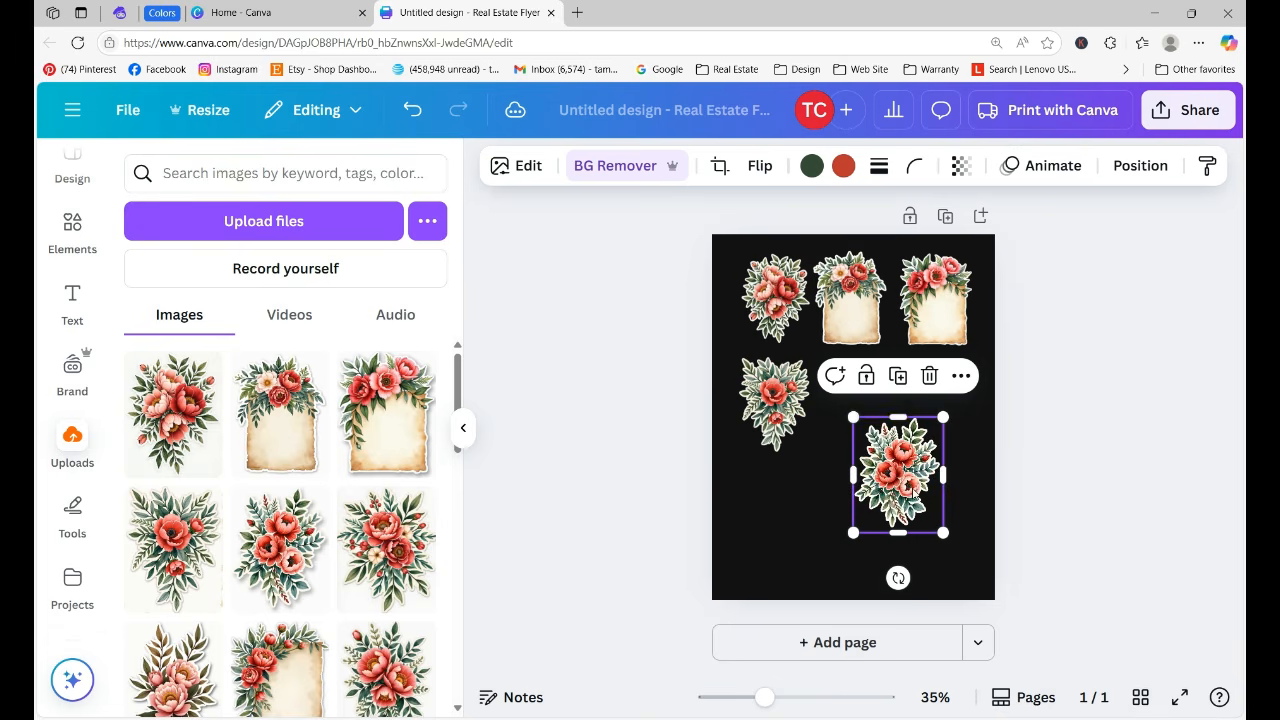
{"action": "left_click_drag", "start_coordinate": [908, 482], "coordinate": [875, 426]}
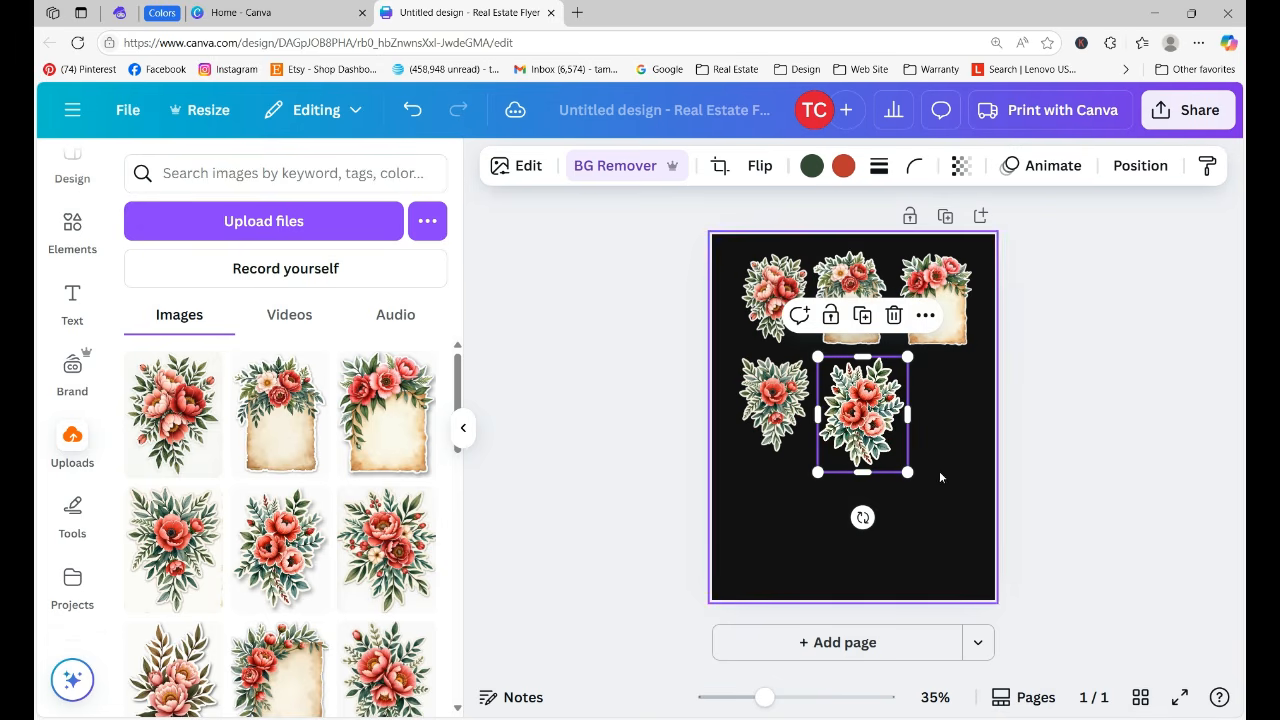
{"action": "left_click_drag", "start_coordinate": [907, 471], "coordinate": [898, 461]}
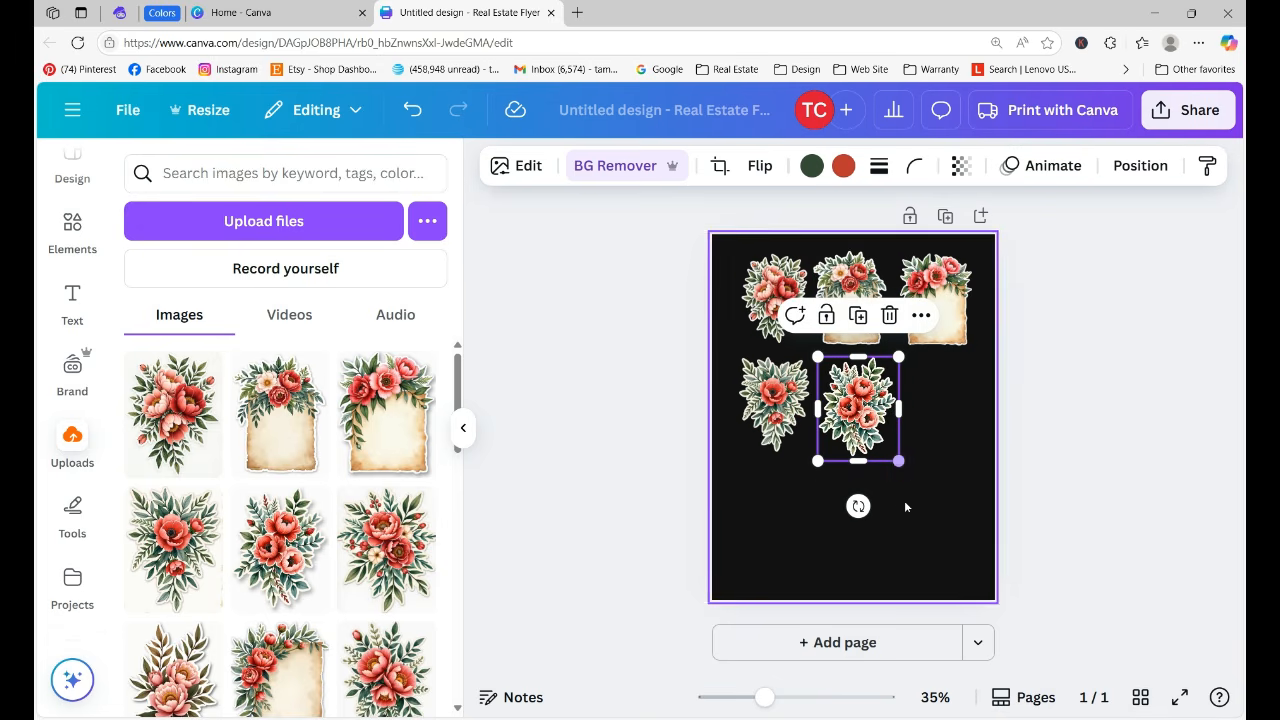
{"action": "left_click", "coordinate": [772, 532]}
Add the red peony bouquet with small cream flowers, remove its background, and fit it at the second row's end with even spacing
{"action": "left_click", "coordinate": [386, 546]}
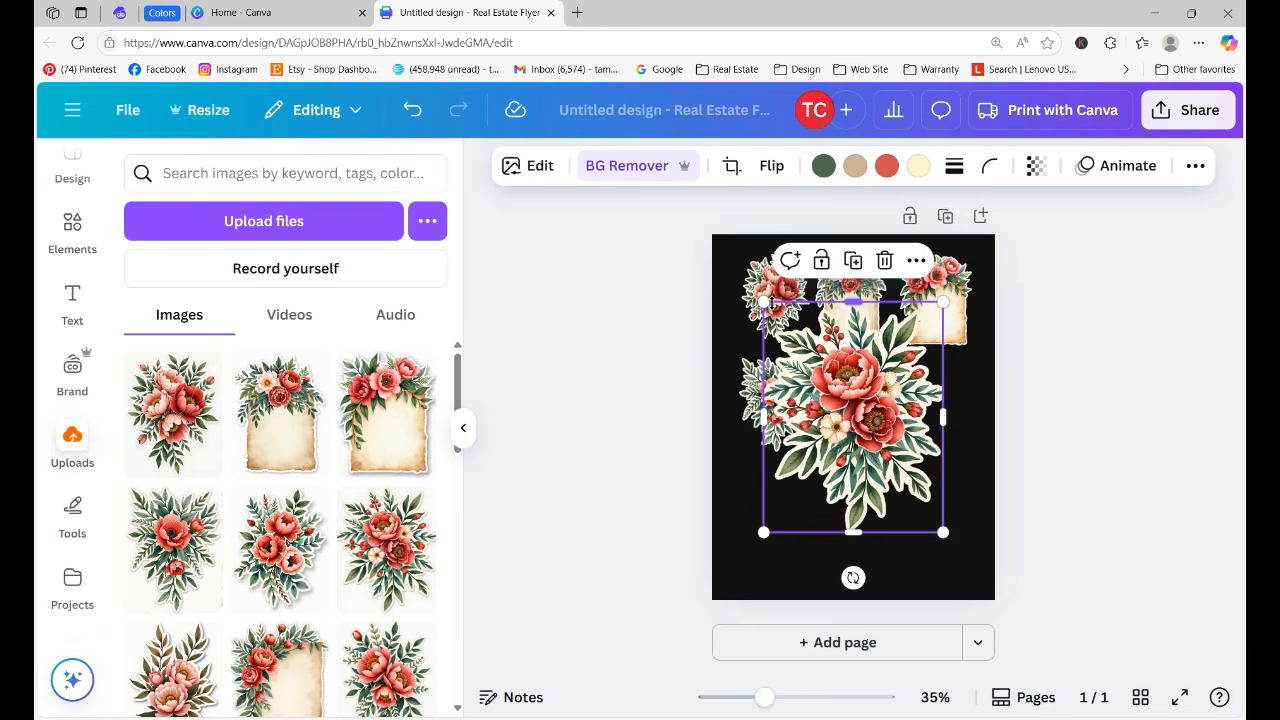
{"action": "left_click_drag", "start_coordinate": [773, 302], "coordinate": [858, 422]}
{"action": "left_click_drag", "start_coordinate": [889, 474], "coordinate": [858, 400]}
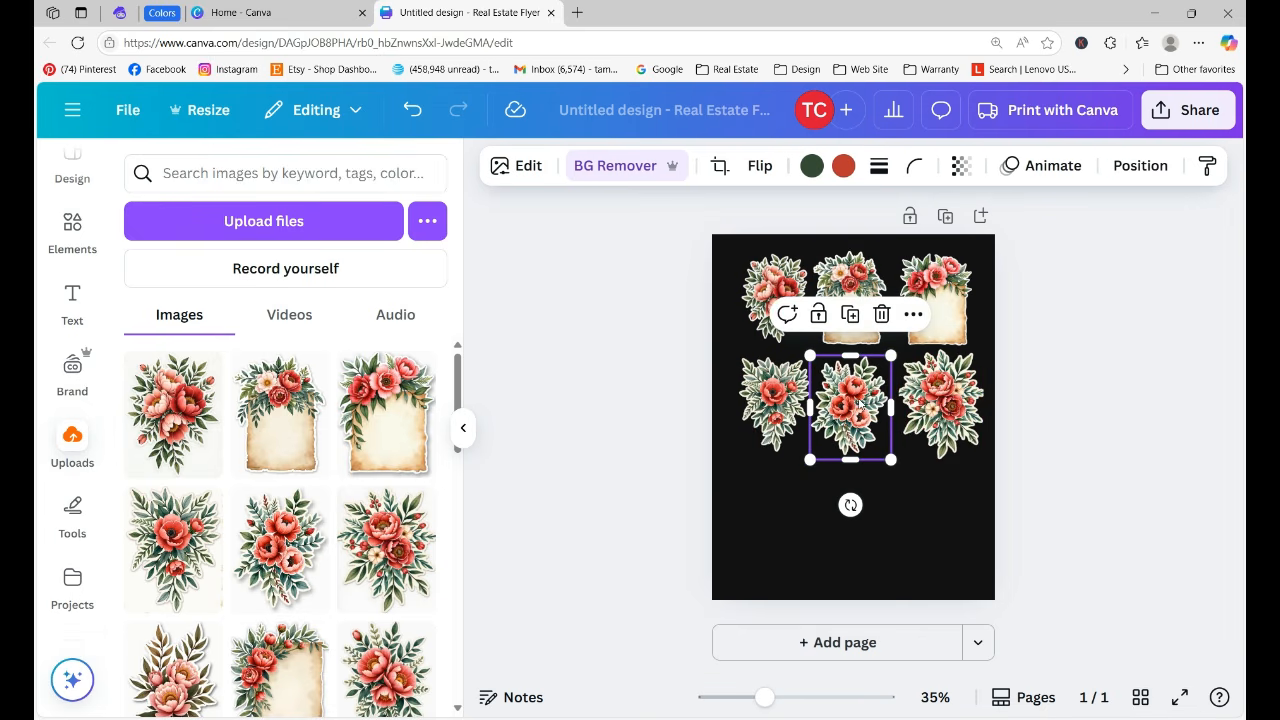
{"action": "left_click_drag", "start_coordinate": [955, 407], "coordinate": [949, 411]}
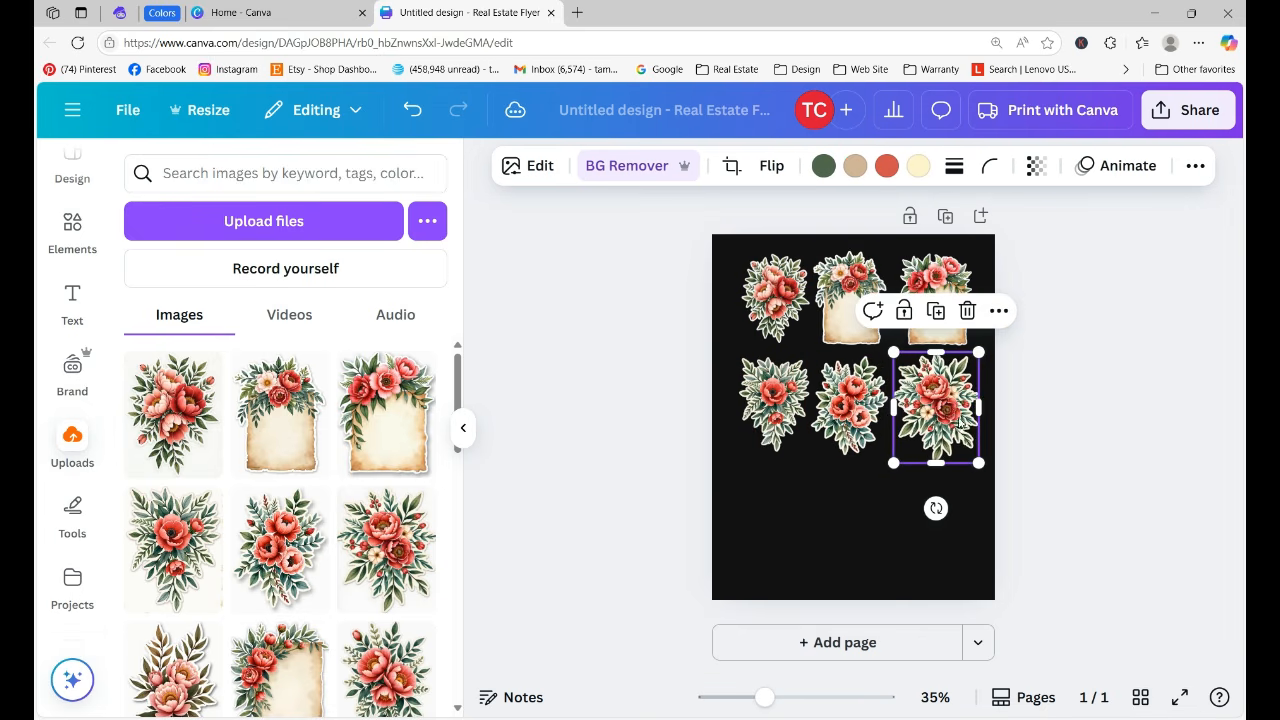
{"action": "left_click_drag", "start_coordinate": [978, 464], "coordinate": [971, 453]}
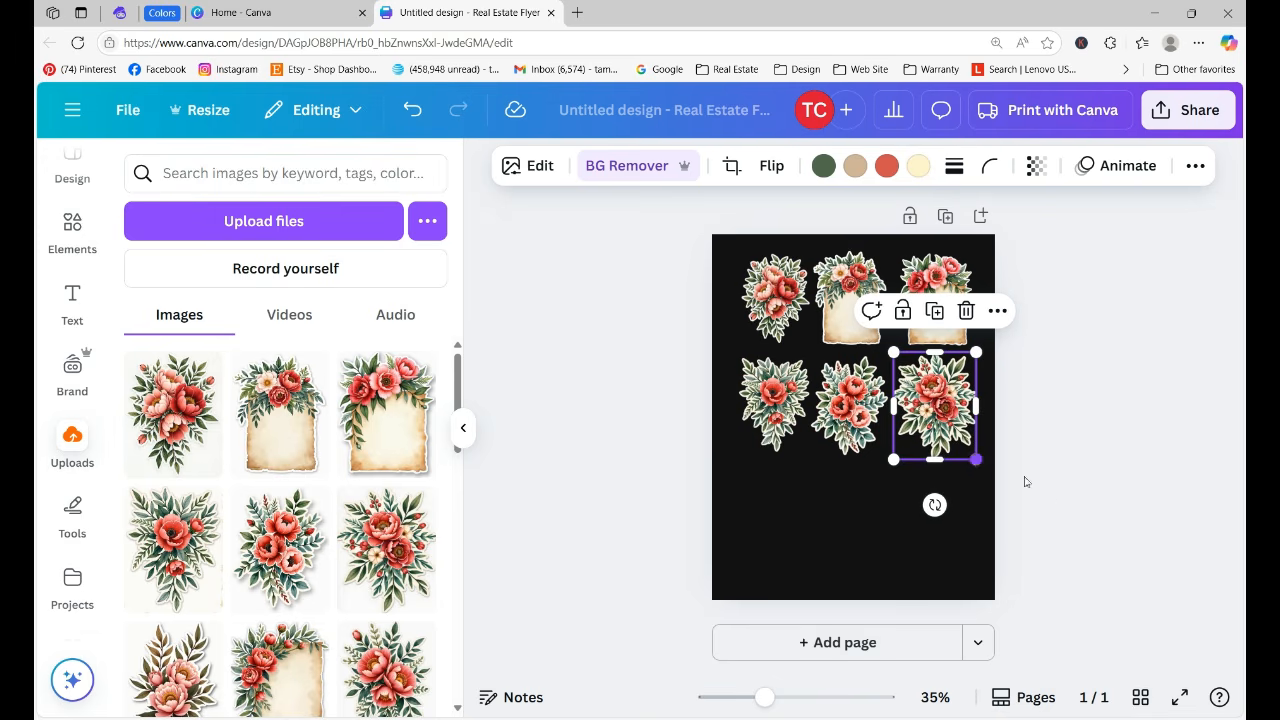
{"action": "left_click", "coordinate": [1062, 506]}
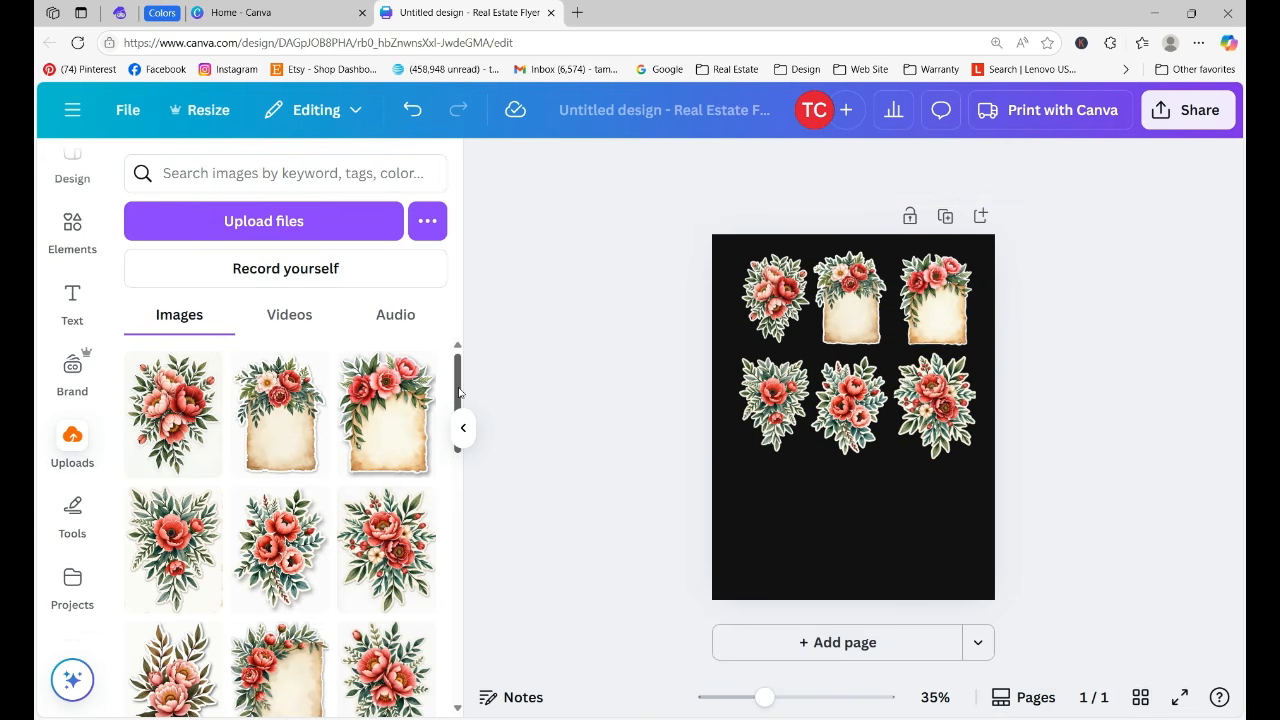
Add the pink peony bouquet with brown-green leaves and shrink it to fit at the start of a third row
{"action": "left_click_drag", "start_coordinate": [459, 392], "coordinate": [470, 454]}
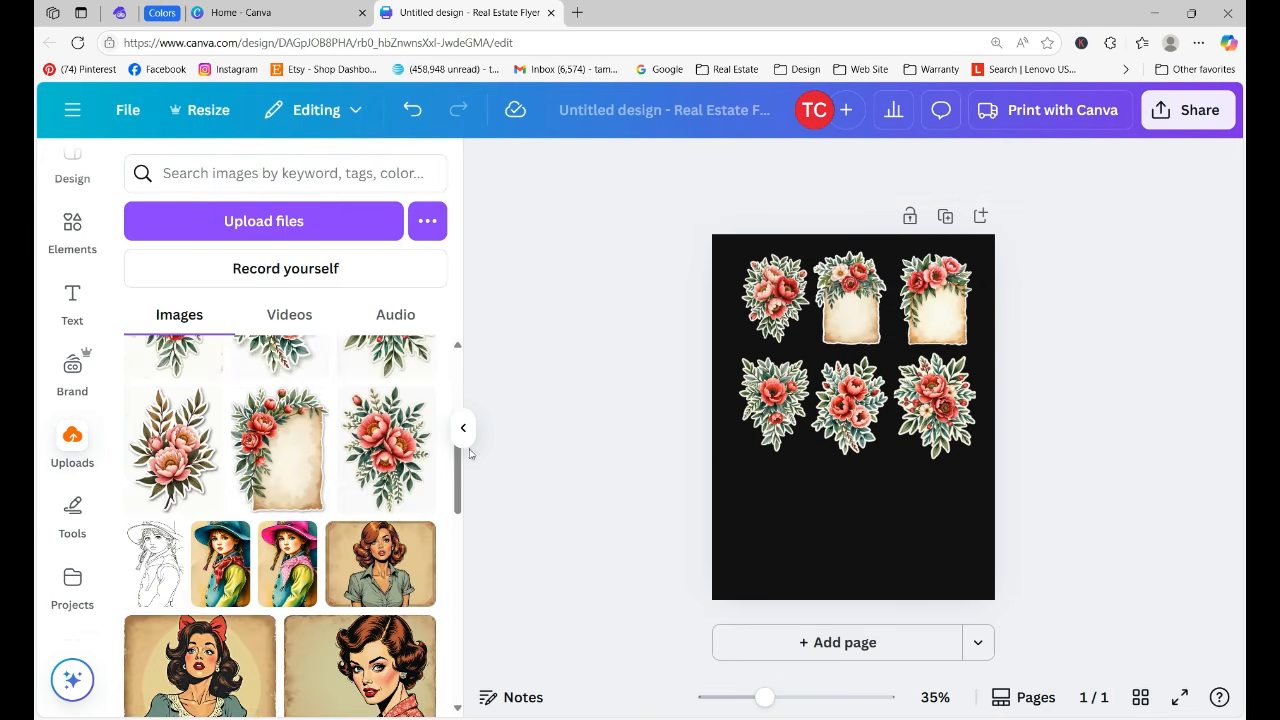
{"action": "left_click", "coordinate": [177, 458]}
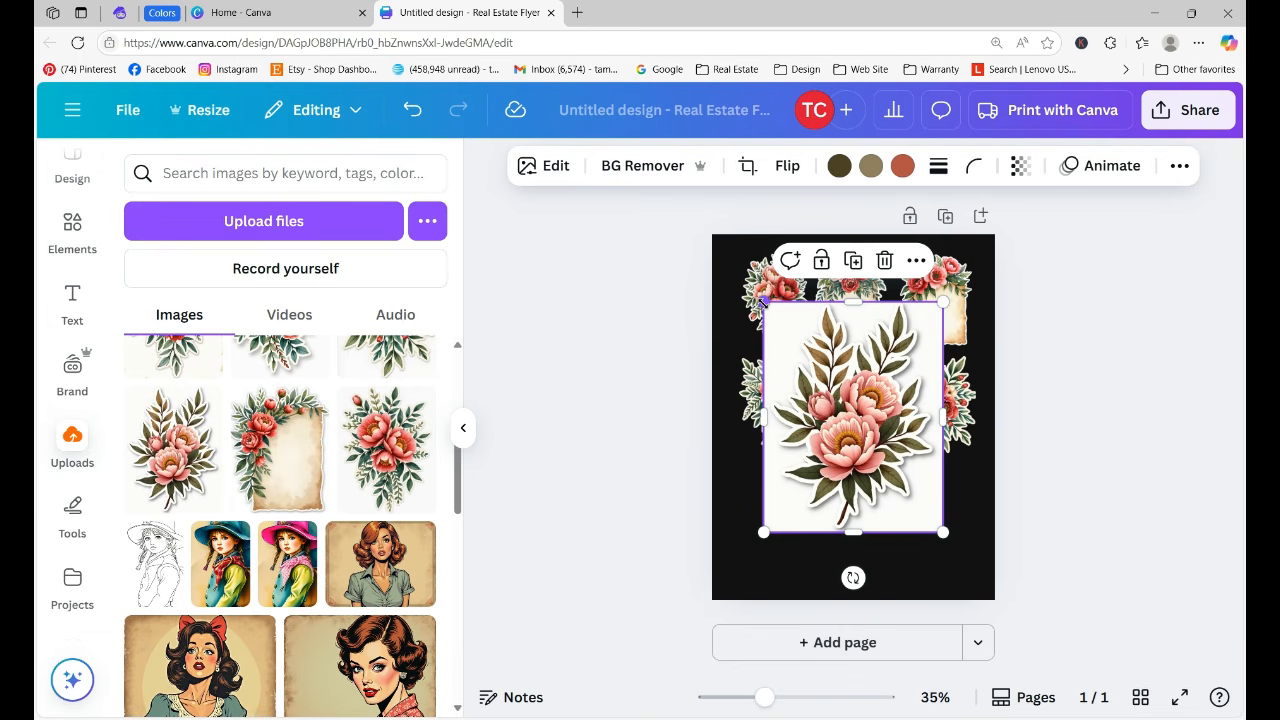
{"action": "left_click_drag", "start_coordinate": [762, 302], "coordinate": [851, 400]}
{"action": "left_click_drag", "start_coordinate": [878, 490], "coordinate": [764, 543]}
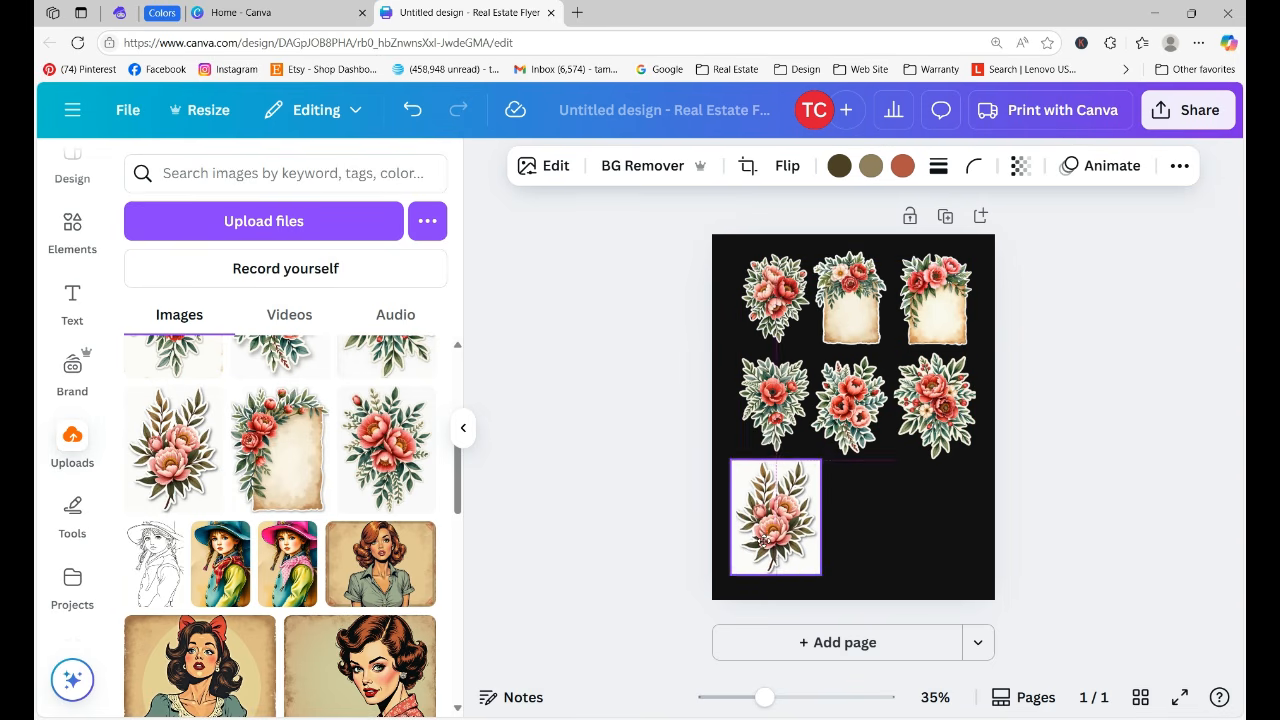
Add the parchment sticker with flowers down its left side, shrunk to the pink bouquet's size, in the middle of the third row
{"action": "left_click", "coordinate": [295, 462]}
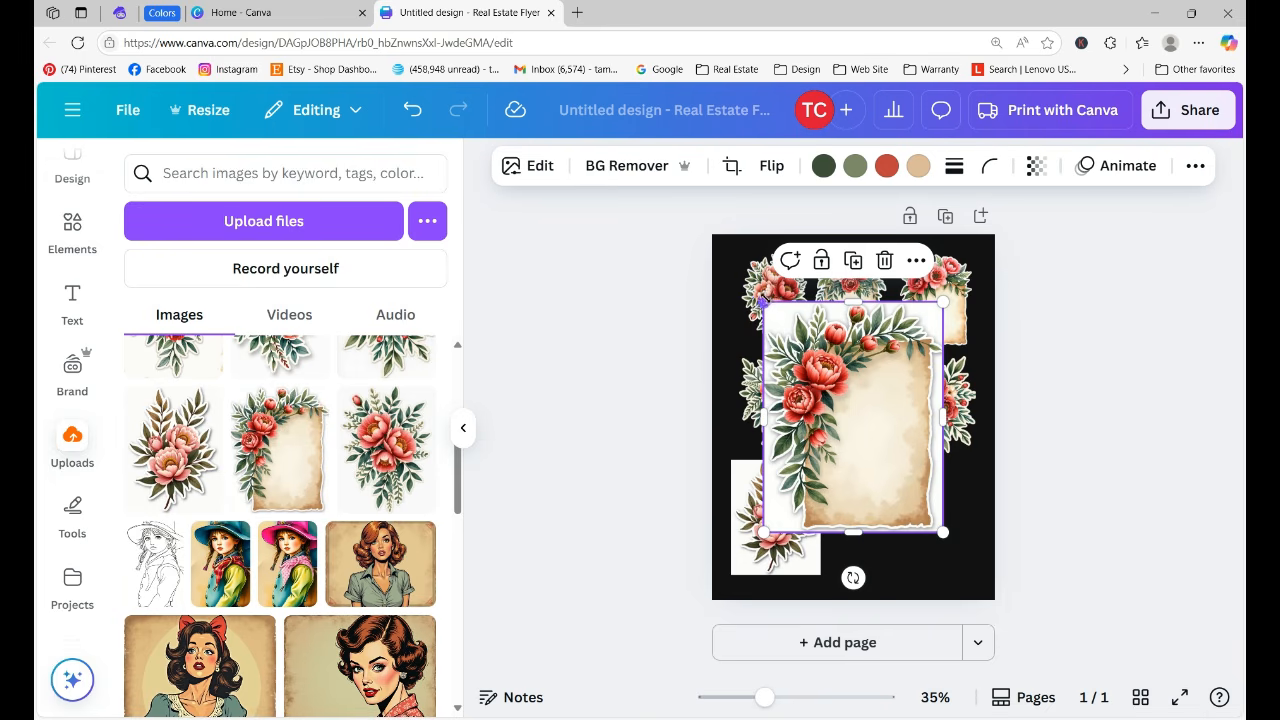
{"action": "left_click_drag", "start_coordinate": [762, 302], "coordinate": [853, 418]}
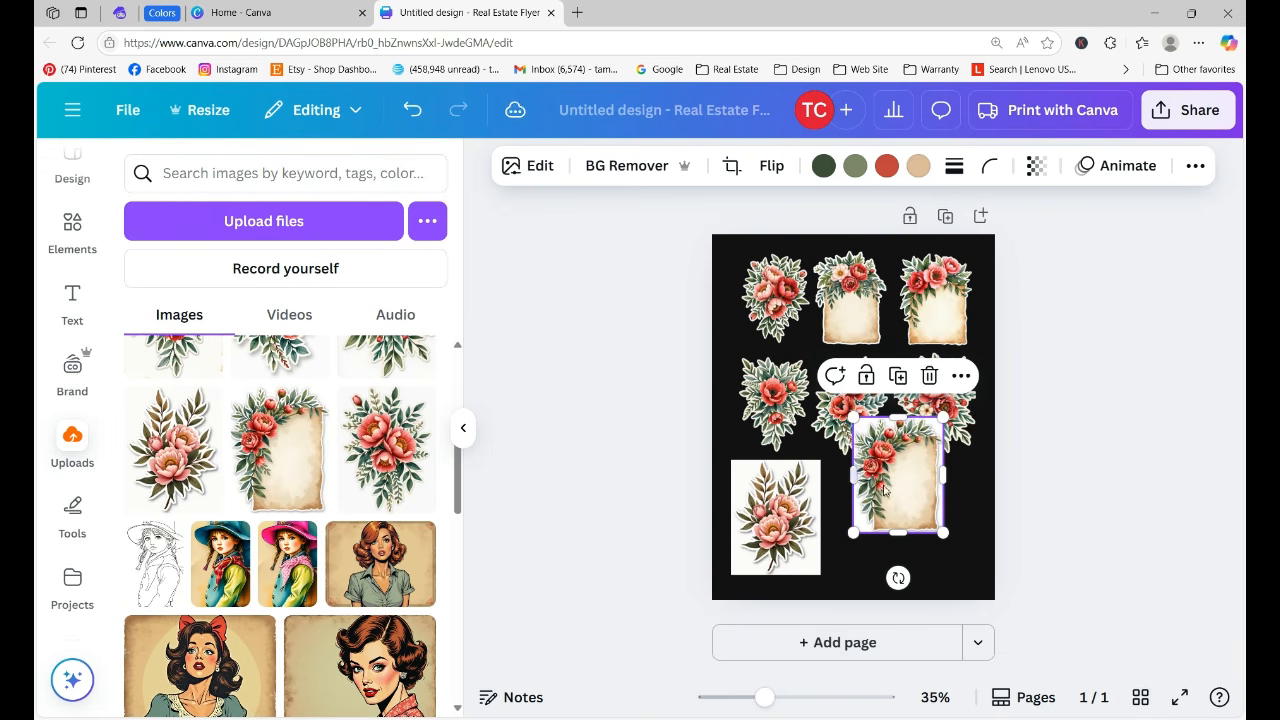
{"action": "left_click_drag", "start_coordinate": [897, 508], "coordinate": [870, 580]}
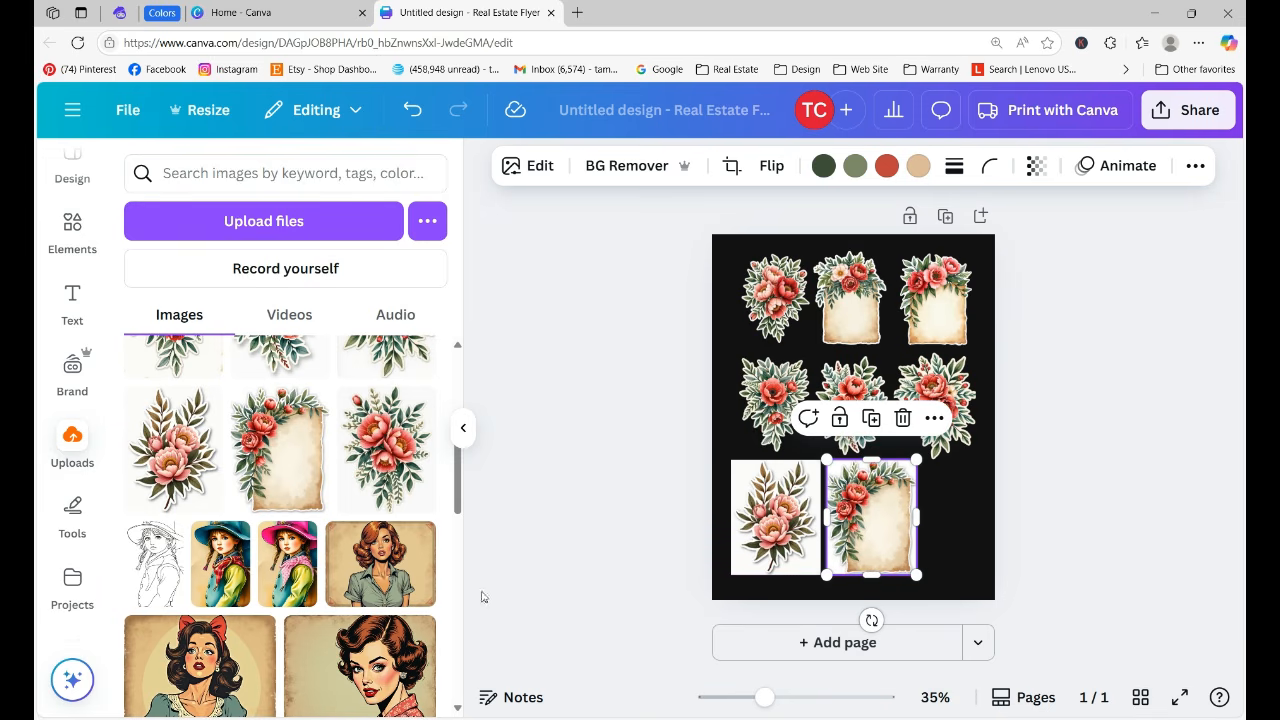
Add the last peony bouquet shrunk to match at the third row's end, and shift that whole row left to fit the page
{"action": "left_click_drag", "start_coordinate": [390, 464], "coordinate": [858, 415]}
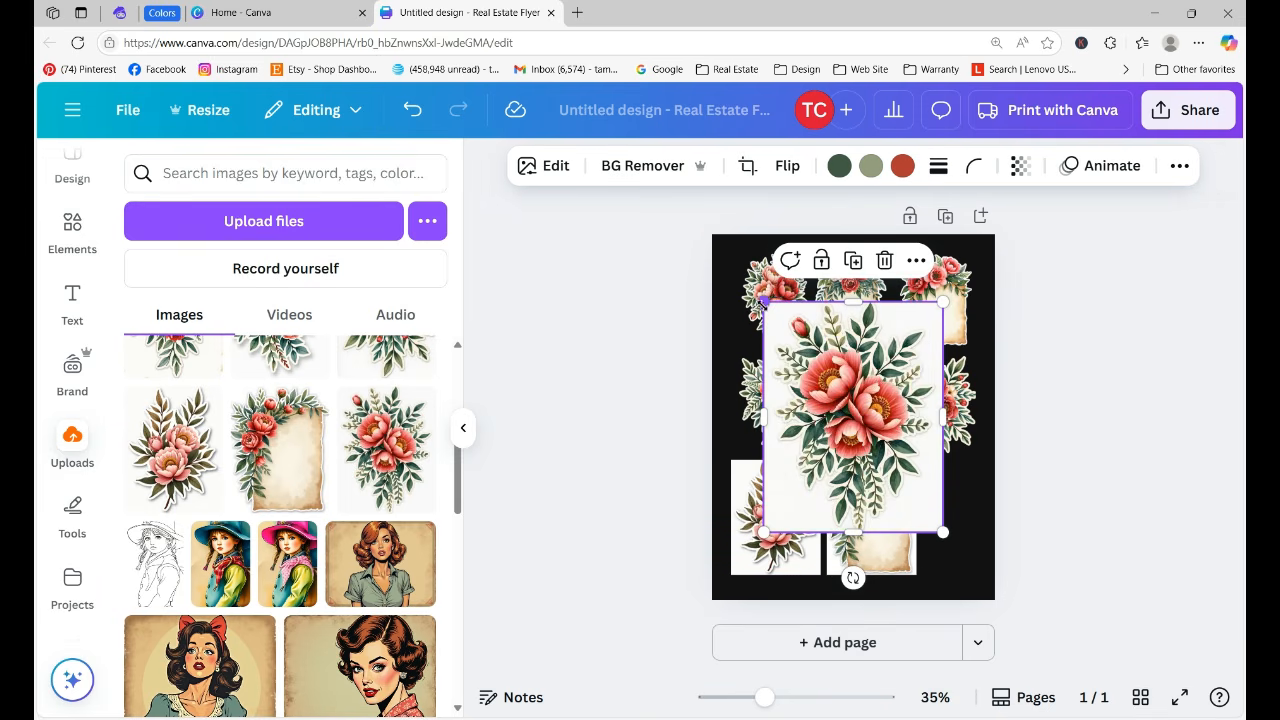
{"action": "left_click_drag", "start_coordinate": [771, 300], "coordinate": [843, 400]}
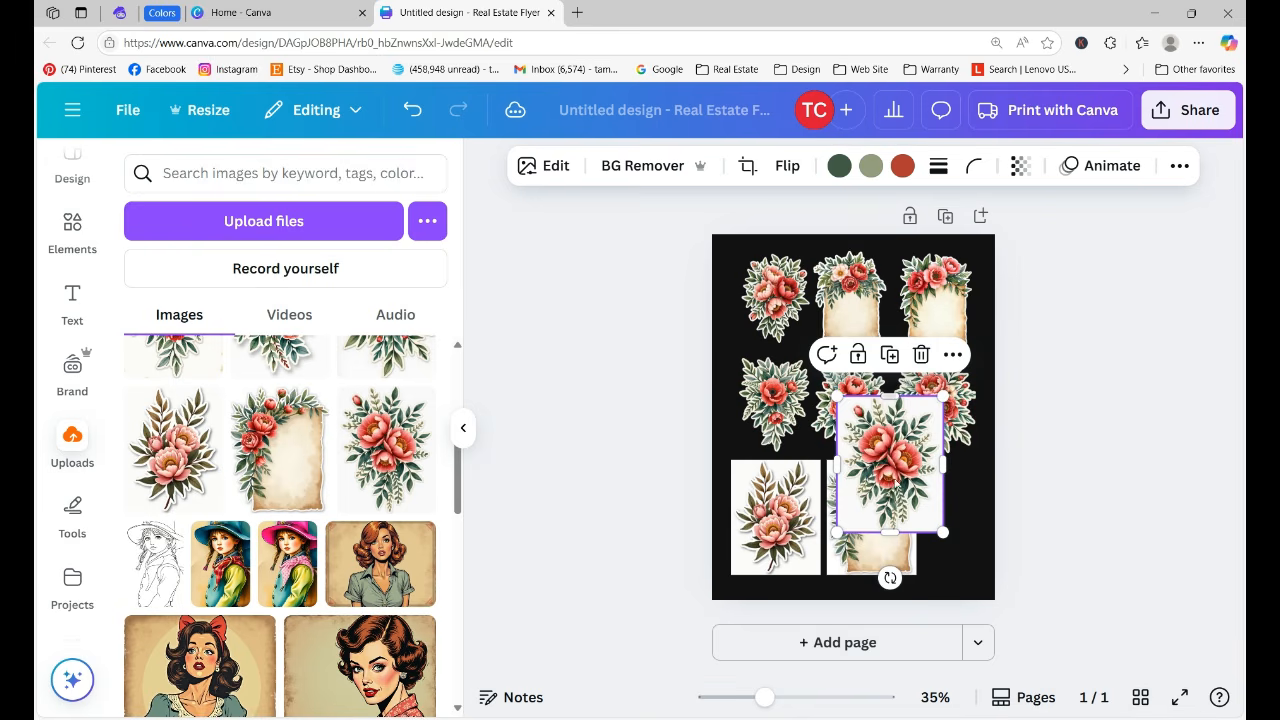
{"action": "left_click_drag", "start_coordinate": [899, 489], "coordinate": [985, 552]}
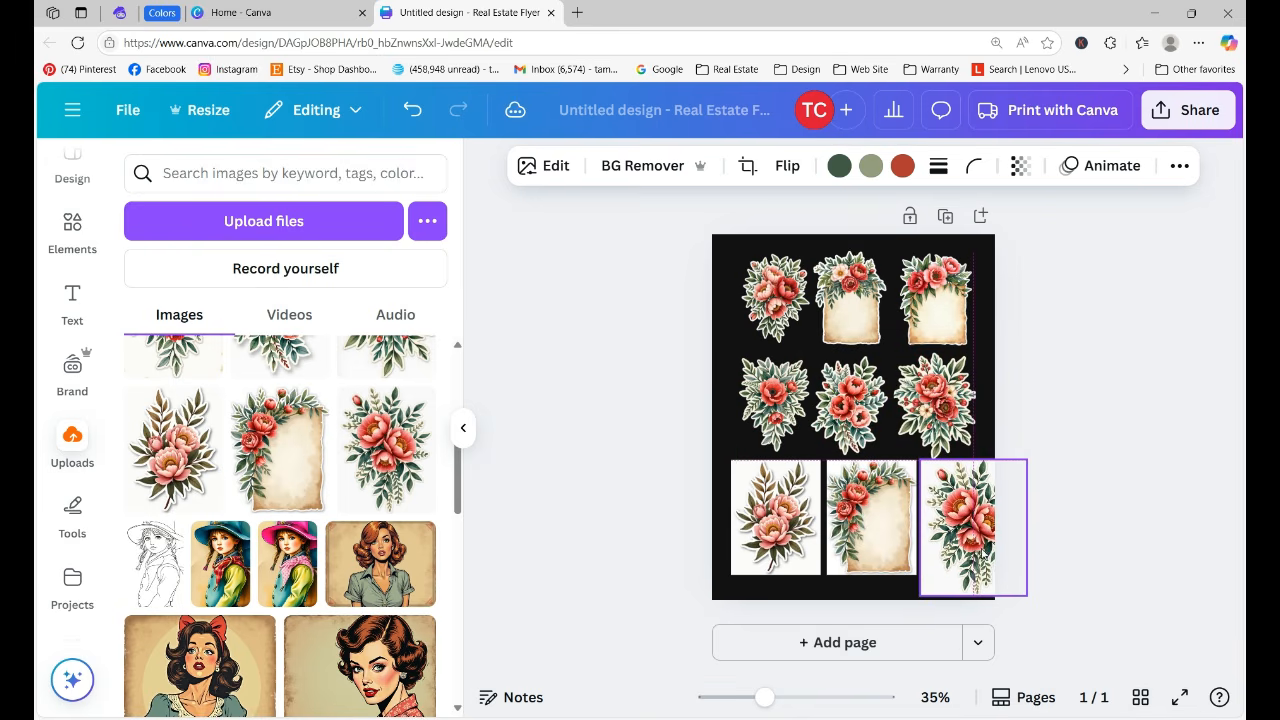
{"action": "left_click_drag", "start_coordinate": [1026, 596], "coordinate": [1010, 575]}
{"action": "left_click_drag", "start_coordinate": [677, 530], "coordinate": [978, 549]}
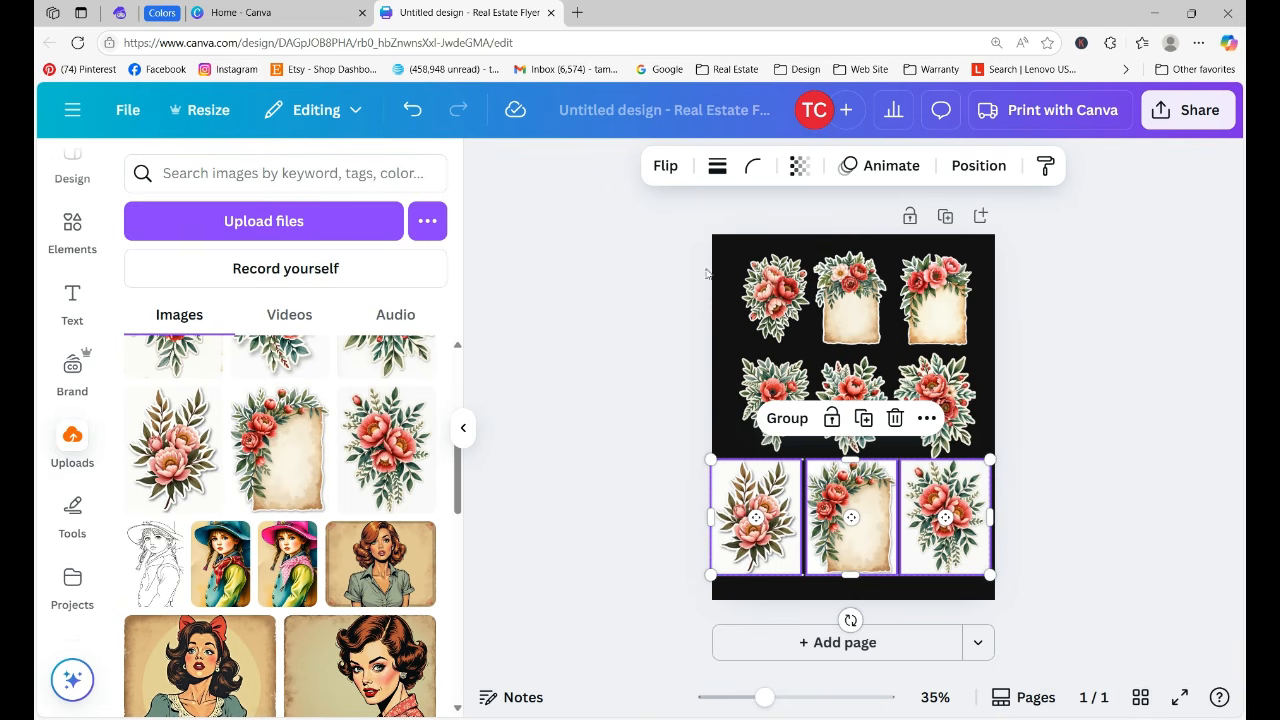
{"action": "left_click", "coordinate": [788, 419]}
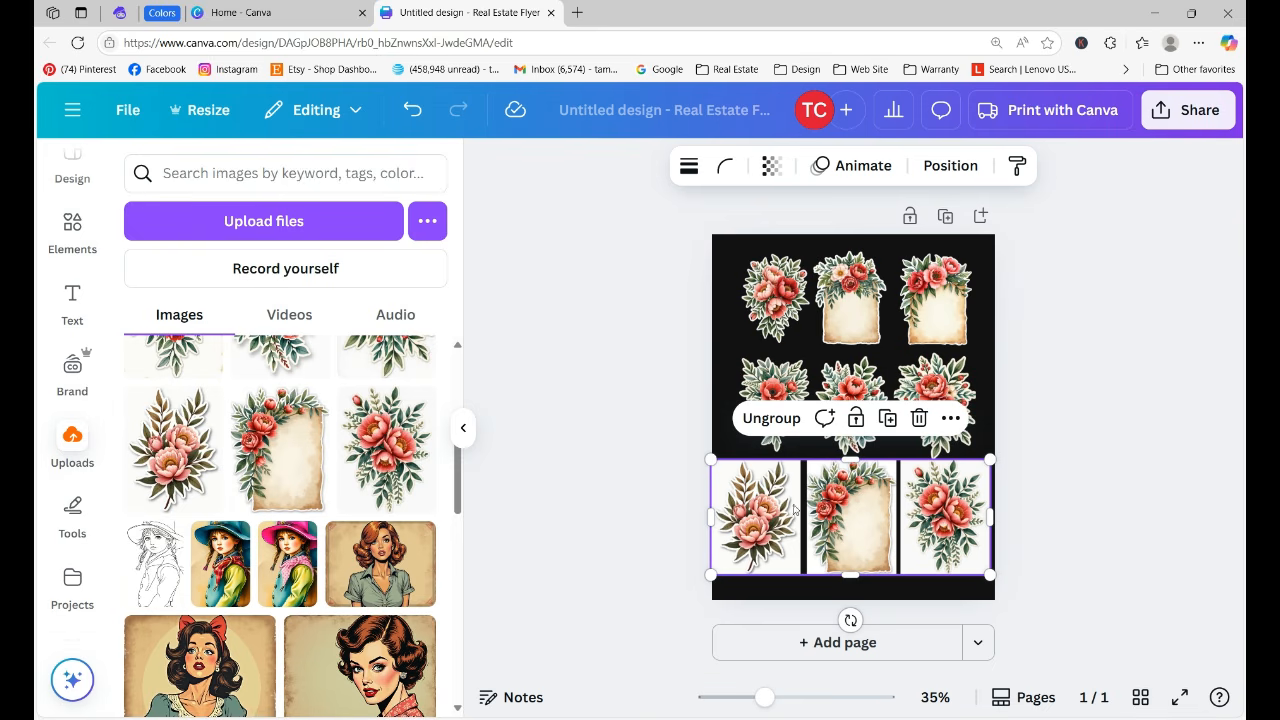
{"action": "left_click", "coordinate": [950, 420]}
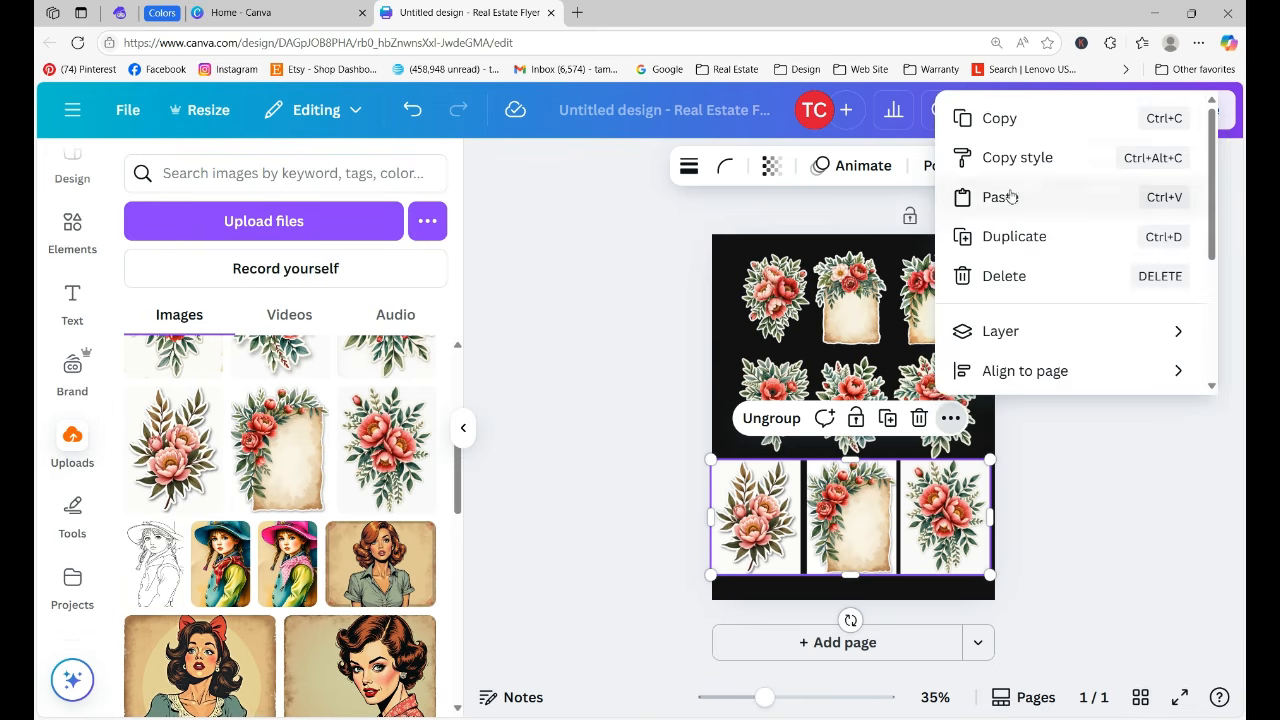
{"action": "left_click", "coordinate": [1088, 537]}
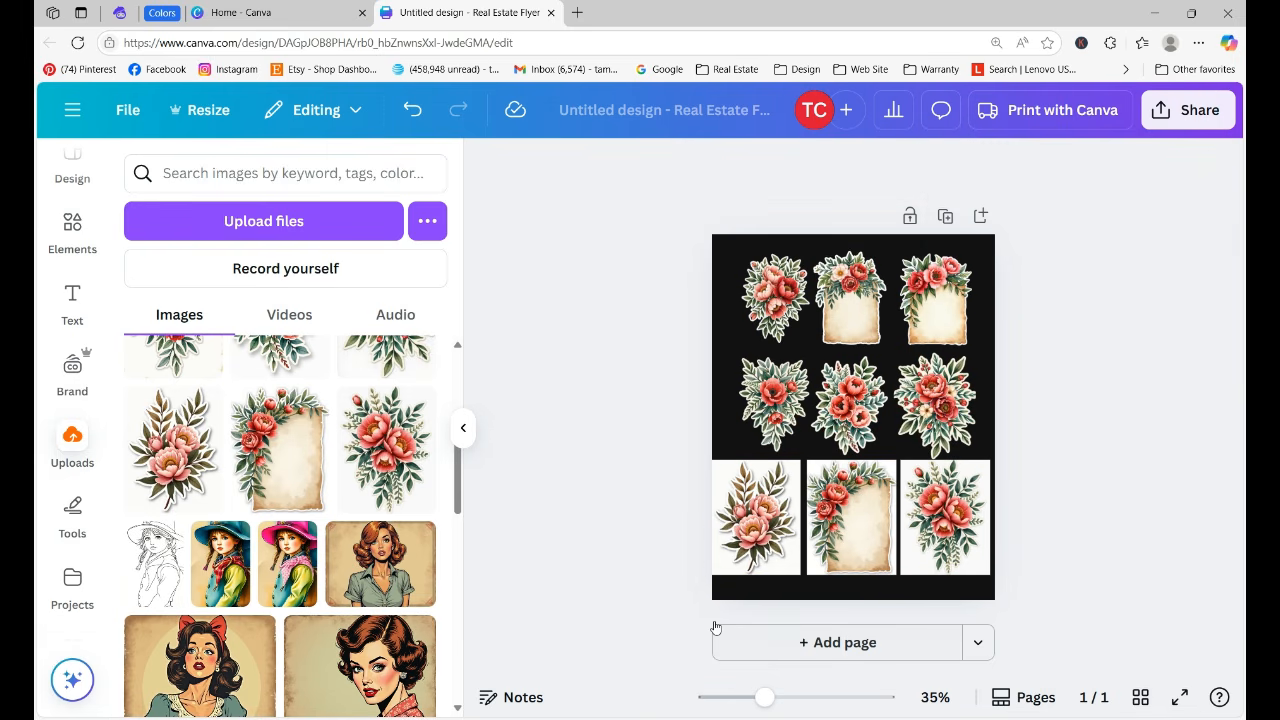
{"action": "left_click", "coordinate": [739, 554]}
{"action": "left_click", "coordinate": [705, 425]}
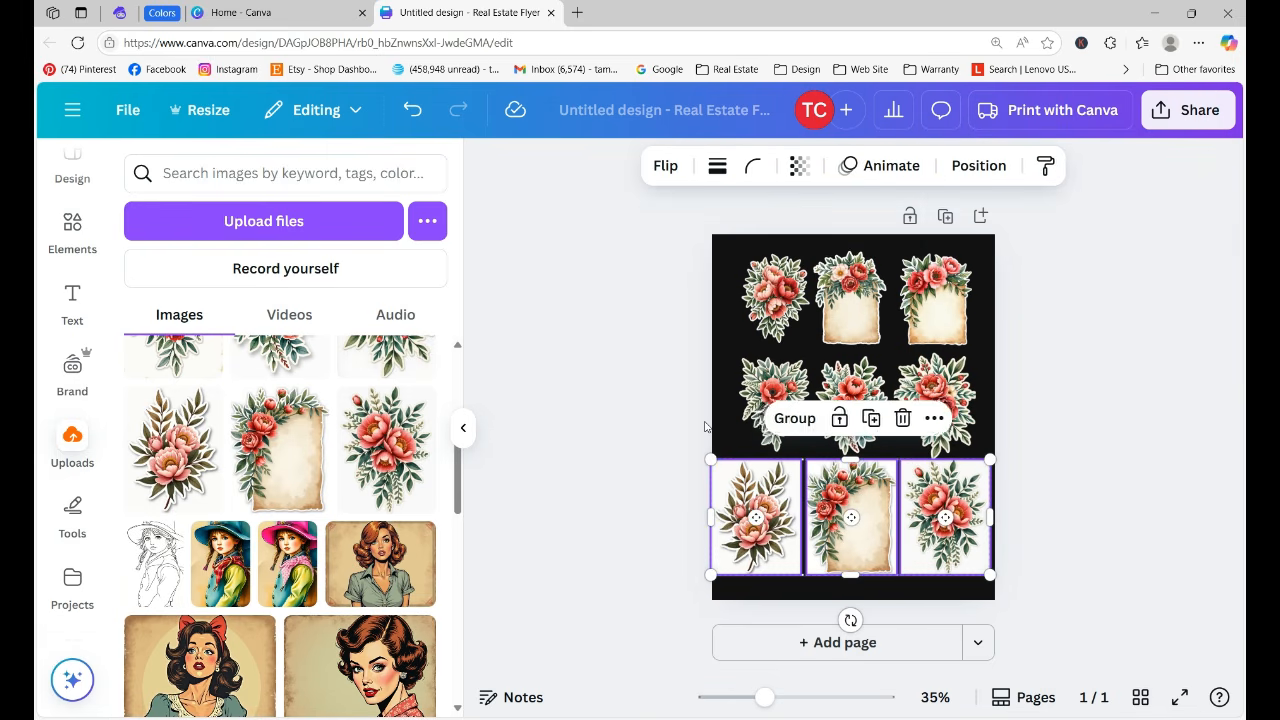
{"action": "left_click", "coordinate": [691, 486]}
Remove the backgrounds from the pink bouquet, the parchment sticker and the red bouquet in the third row
{"action": "left_click", "coordinate": [740, 510]}
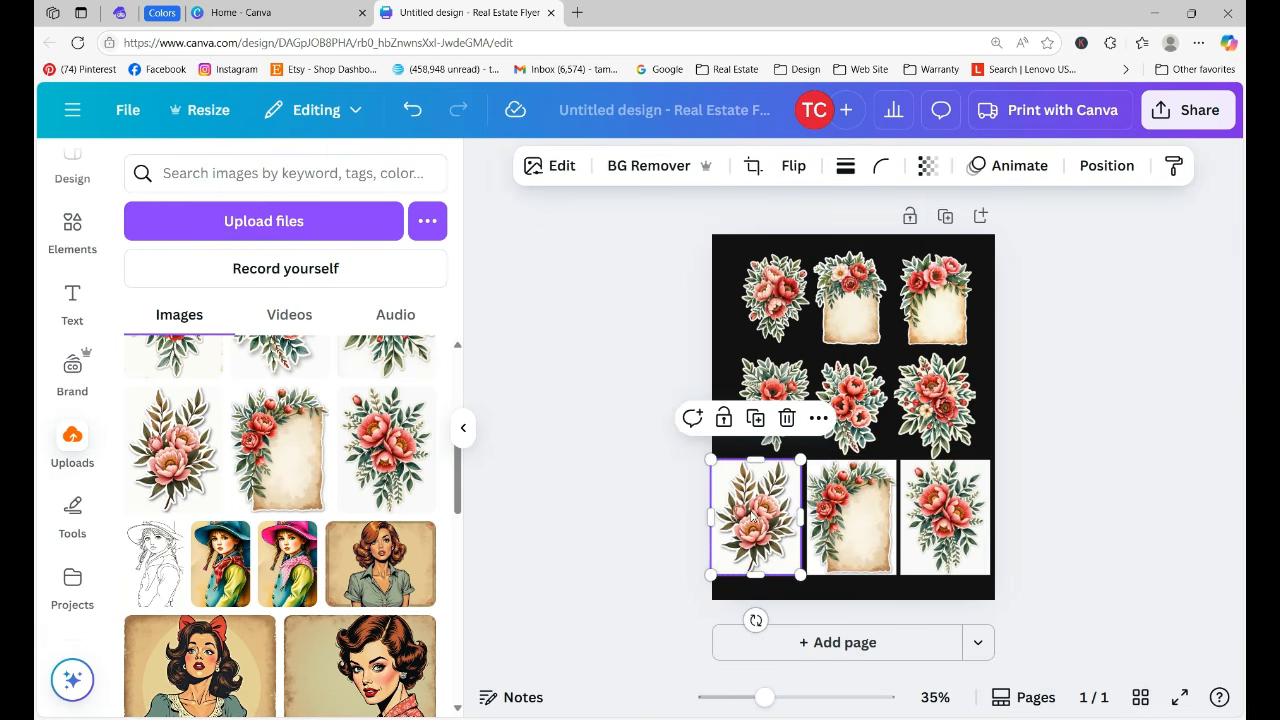
{"action": "left_click", "coordinate": [622, 172]}
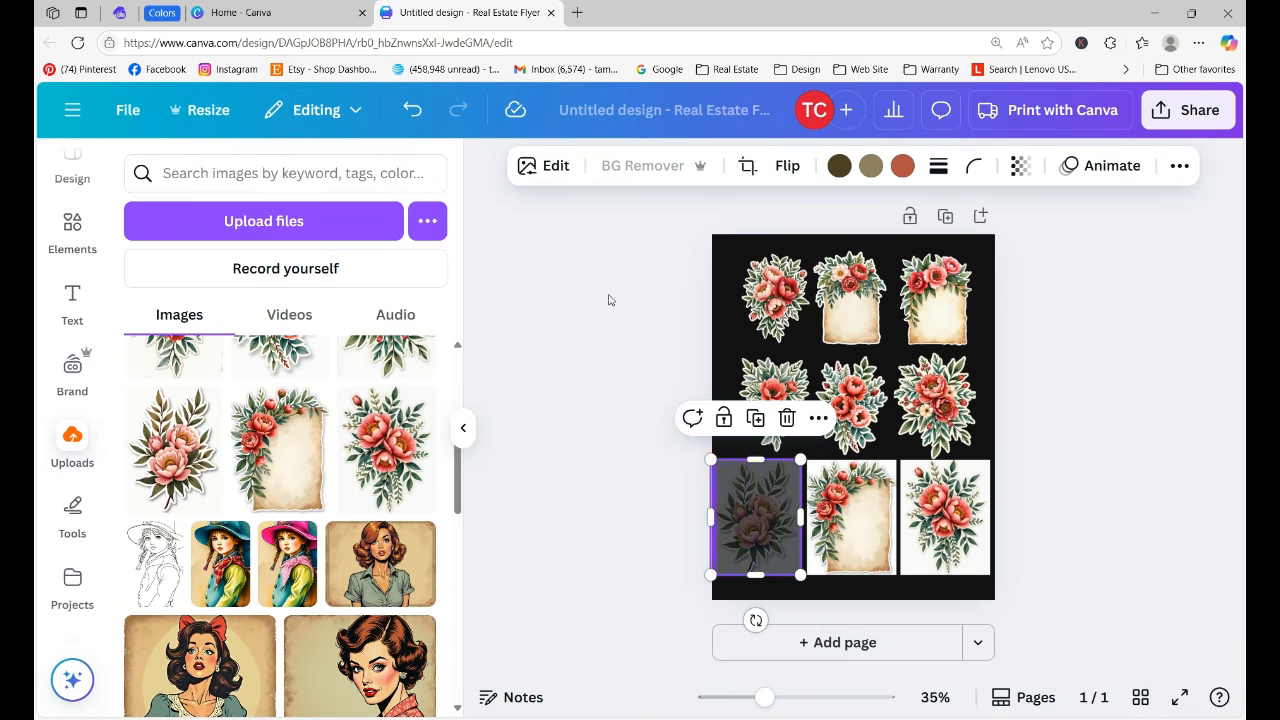
{"action": "left_click", "coordinate": [851, 516]}
{"action": "left_click", "coordinate": [640, 165]}
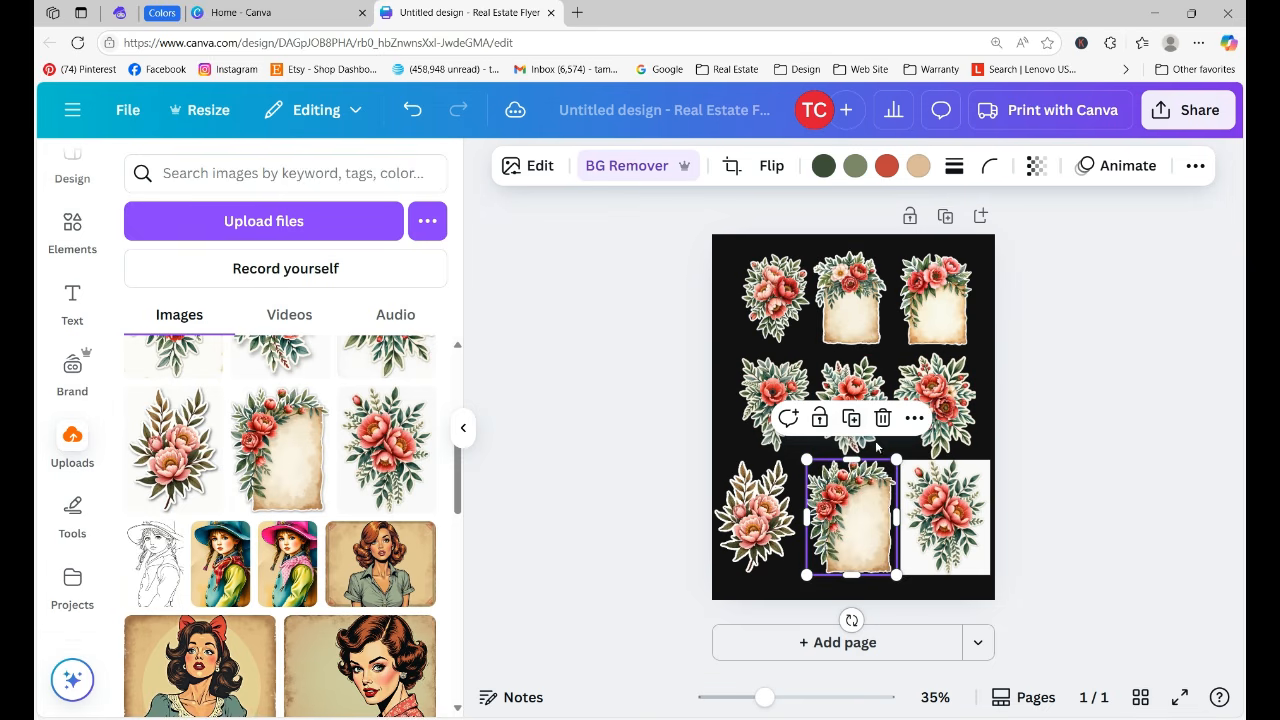
{"action": "left_click", "coordinate": [925, 503]}
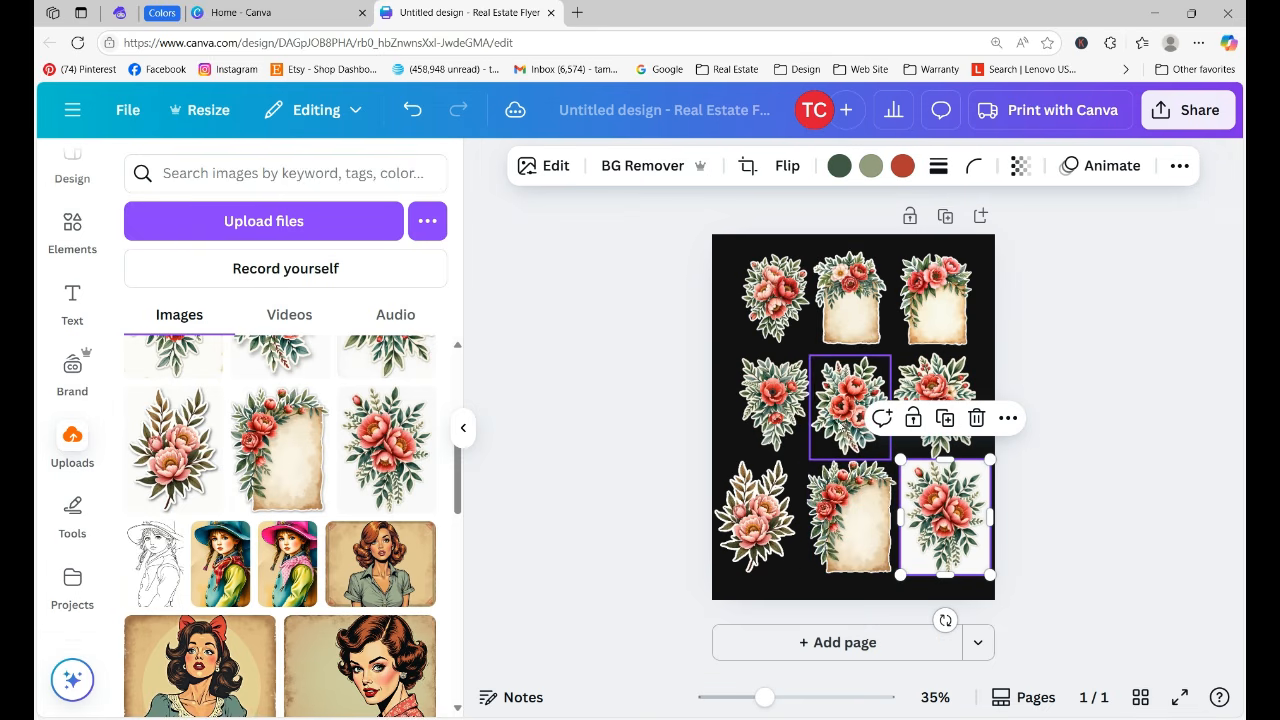
{"action": "left_click", "coordinate": [650, 168]}
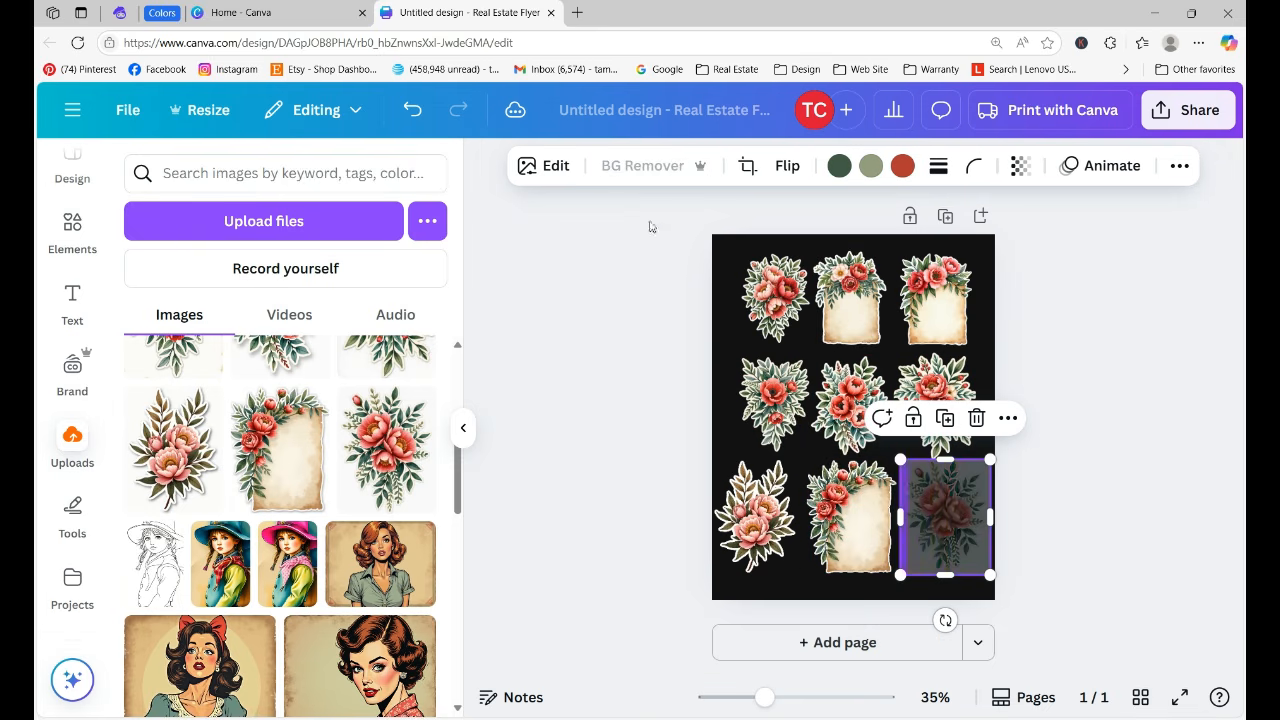
{"action": "left_click", "coordinate": [1102, 465]}
Nudge the third row's last bouquet slightly down for even spacing, and shift its pink bouquet inward from the page edge
{"action": "left_click", "coordinate": [925, 506]}
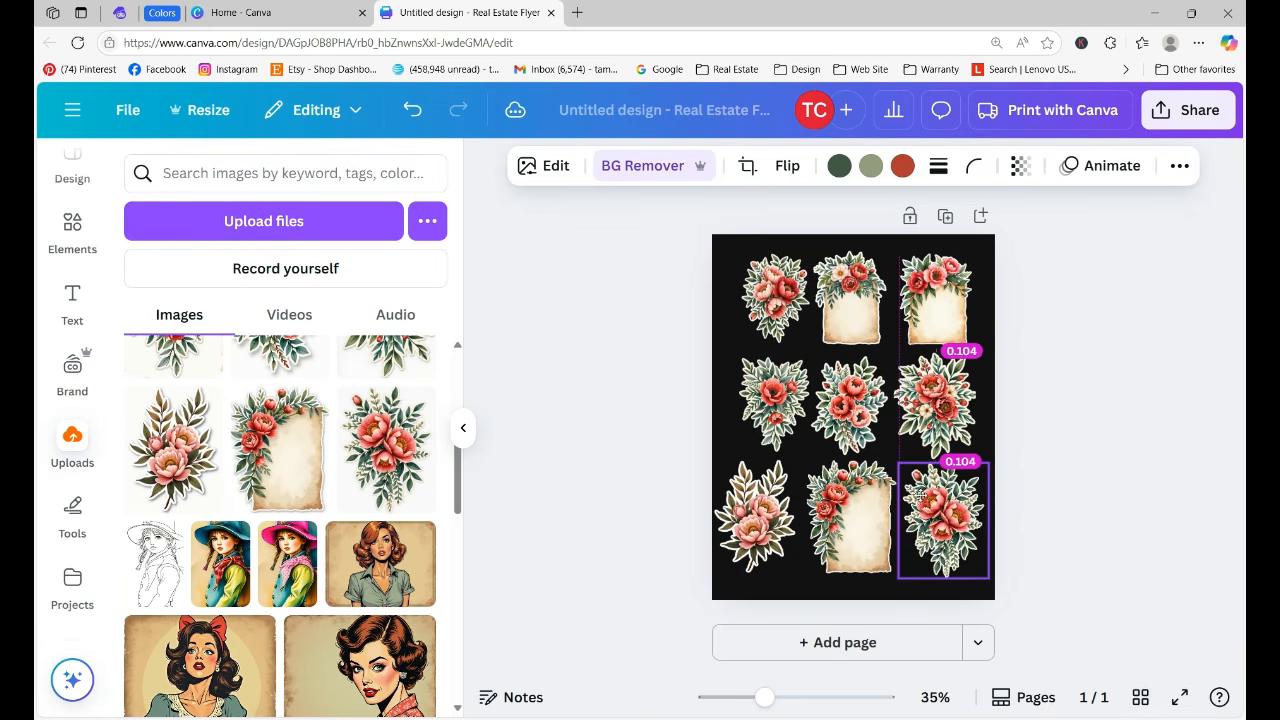
{"action": "left_click", "coordinate": [1068, 550]}
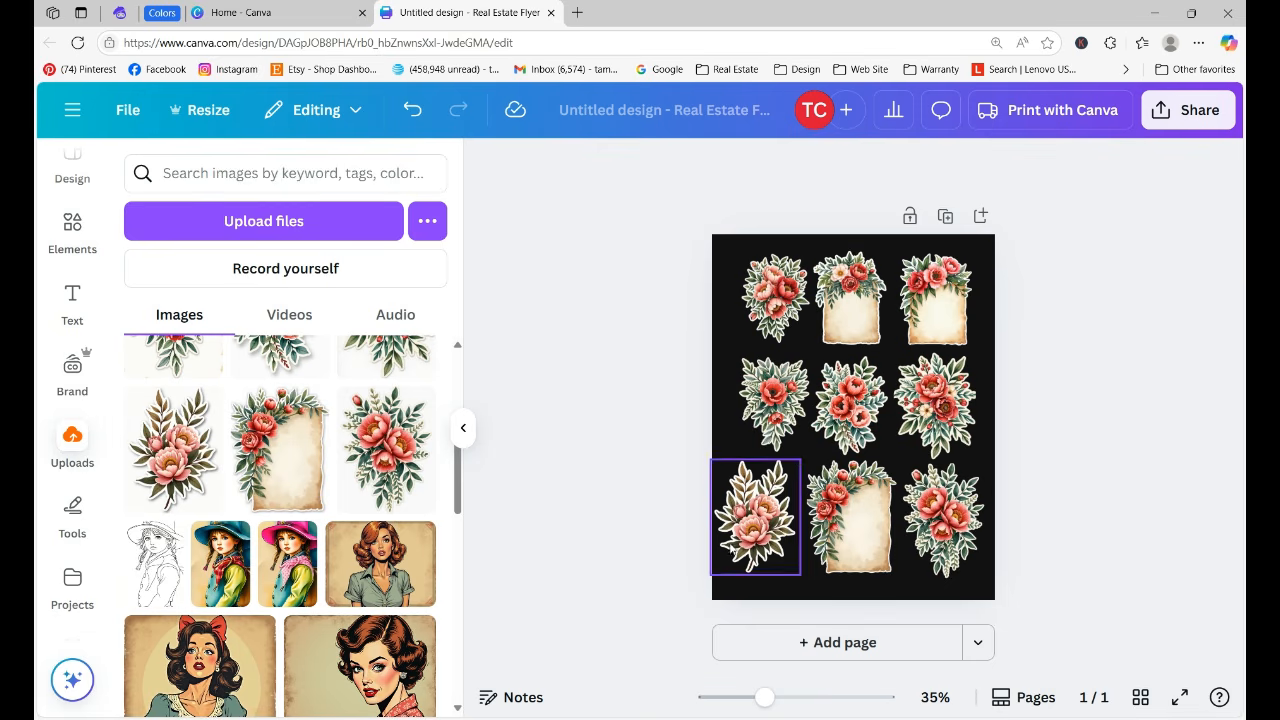
{"action": "left_click_drag", "start_coordinate": [735, 550], "coordinate": [744, 549]}
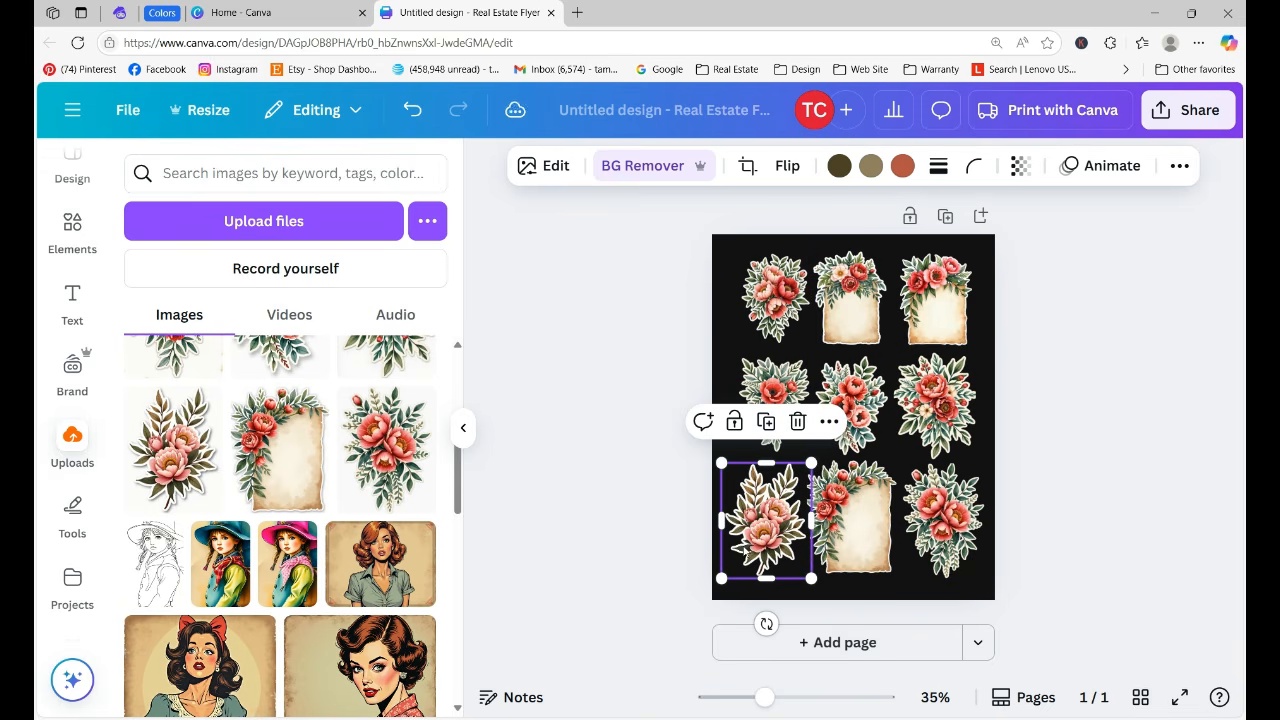
{"action": "left_click", "coordinate": [1080, 578]}
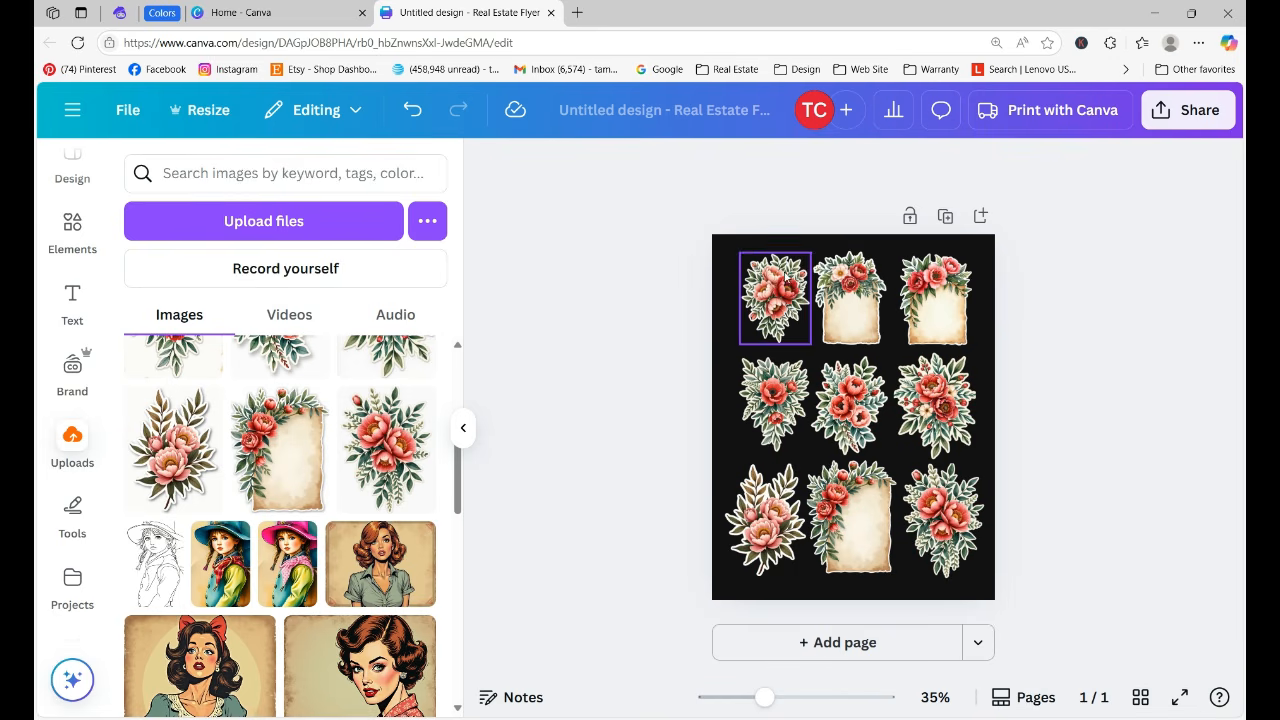
Move the first row's bouquet to the third row's end, and put the third-row parchment sticker in its place, shrunk to match that row
{"action": "left_click", "coordinate": [775, 278]}
{"action": "left_click_drag", "start_coordinate": [775, 278], "coordinate": [918, 528]}
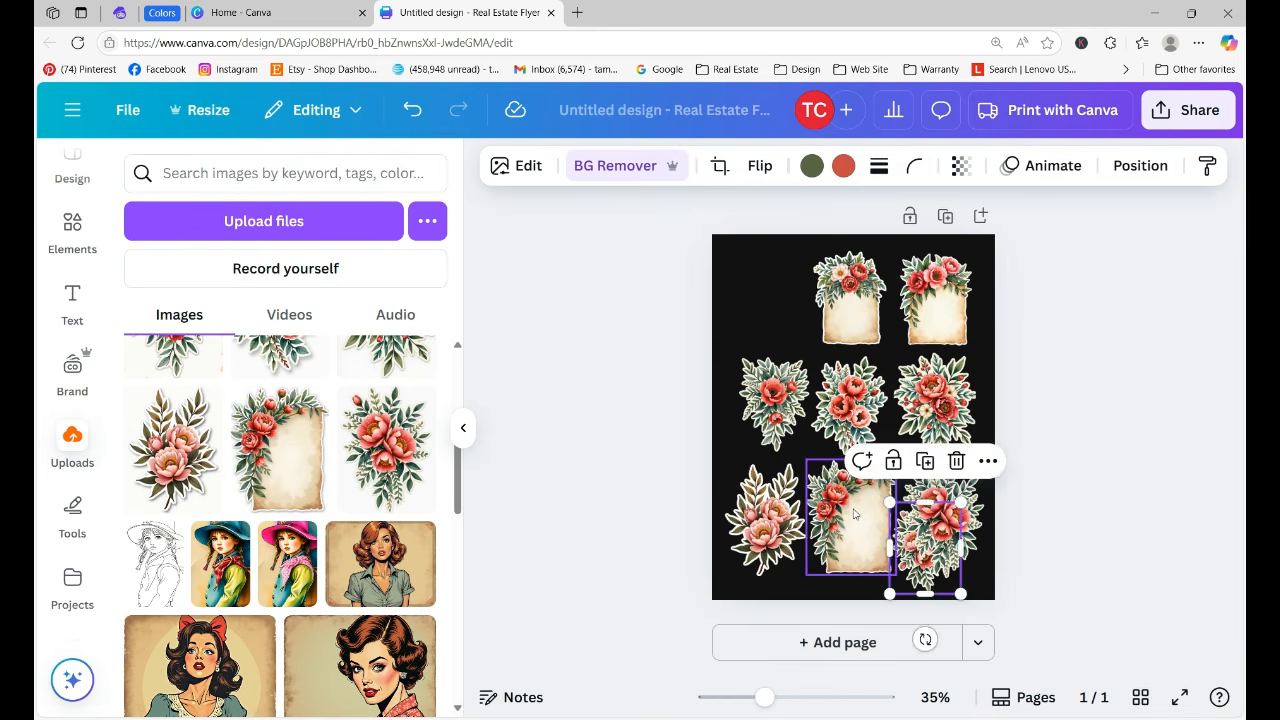
{"action": "left_click_drag", "start_coordinate": [848, 510], "coordinate": [763, 297]}
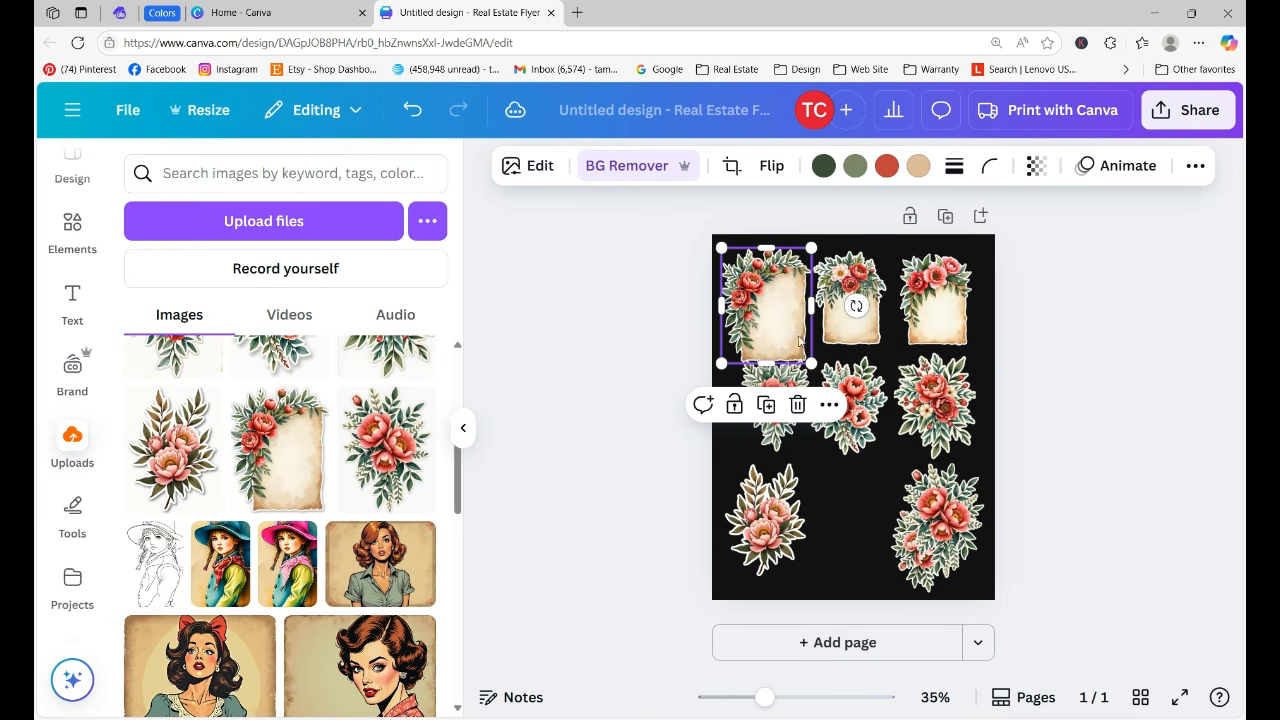
{"action": "left_click_drag", "start_coordinate": [810, 362], "coordinate": [776, 317]}
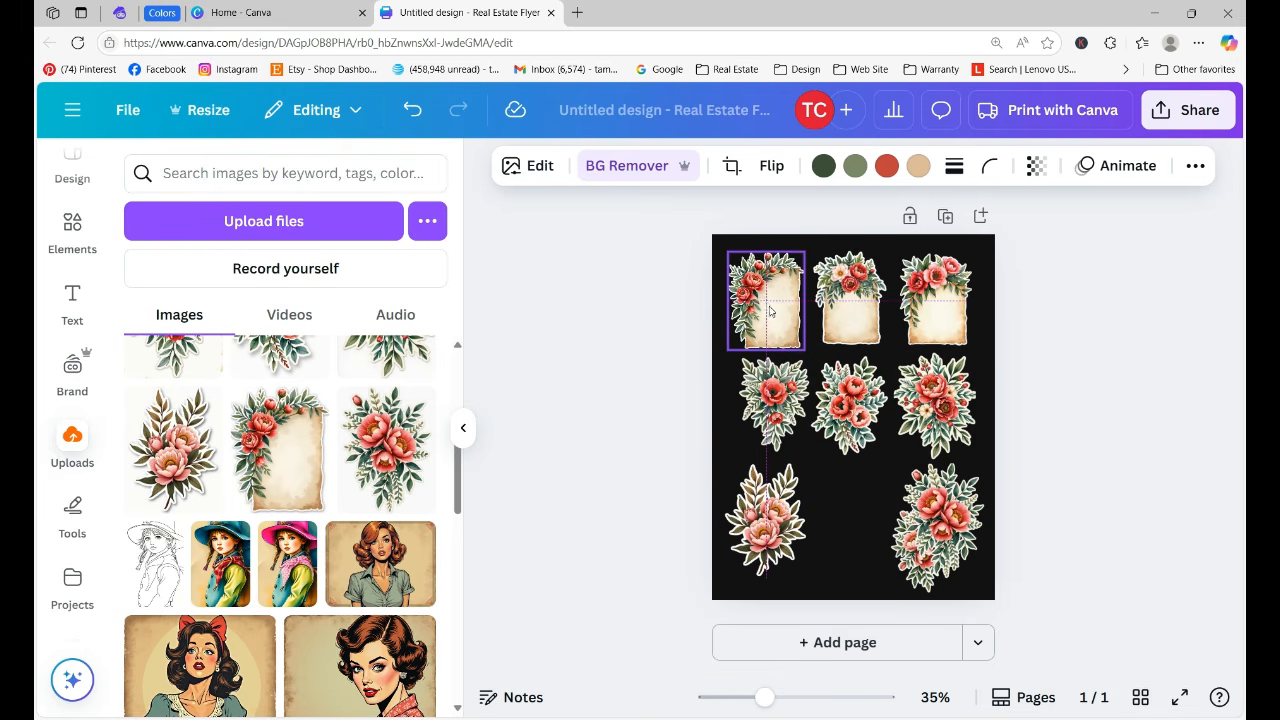
Place the third row's overlapped red bouquet in the row's middle gap, and enlarge the bouquet at the row's end to match
{"action": "left_click_drag", "start_coordinate": [933, 485], "coordinate": [853, 530]}
{"action": "left_click_drag", "start_coordinate": [927, 560], "coordinate": [968, 574]}
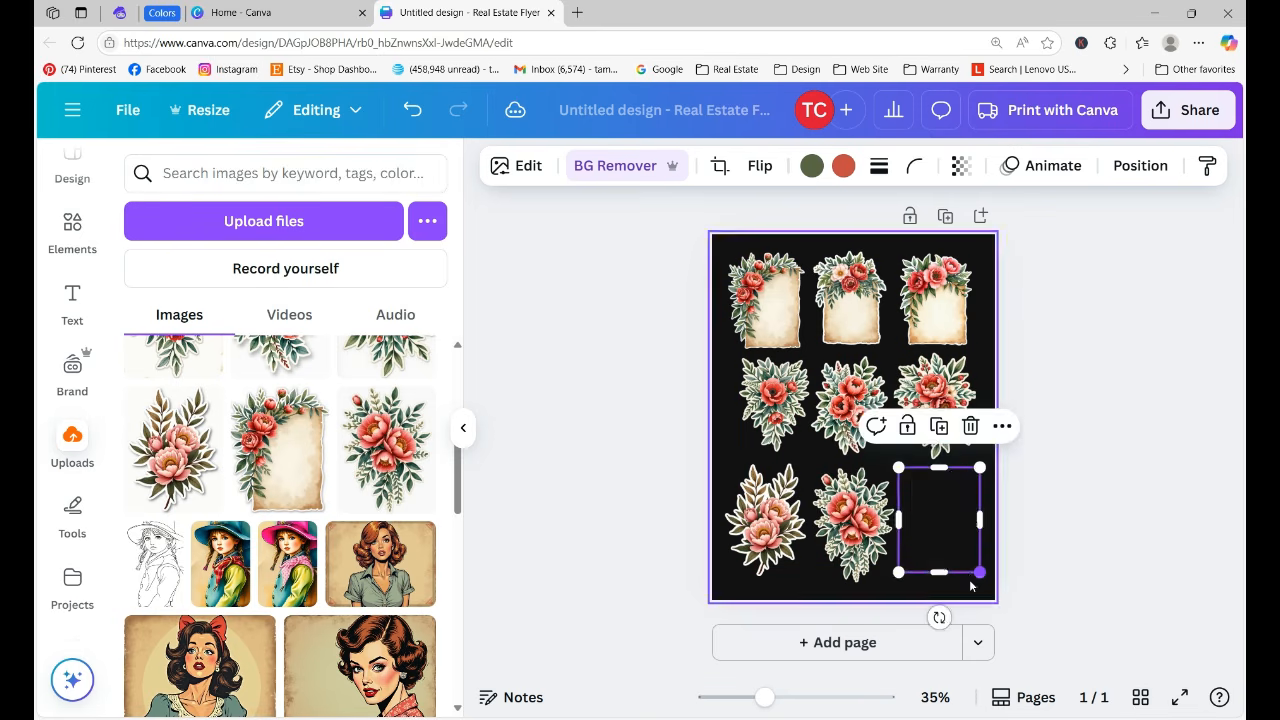
{"action": "left_click", "coordinate": [1143, 568]}
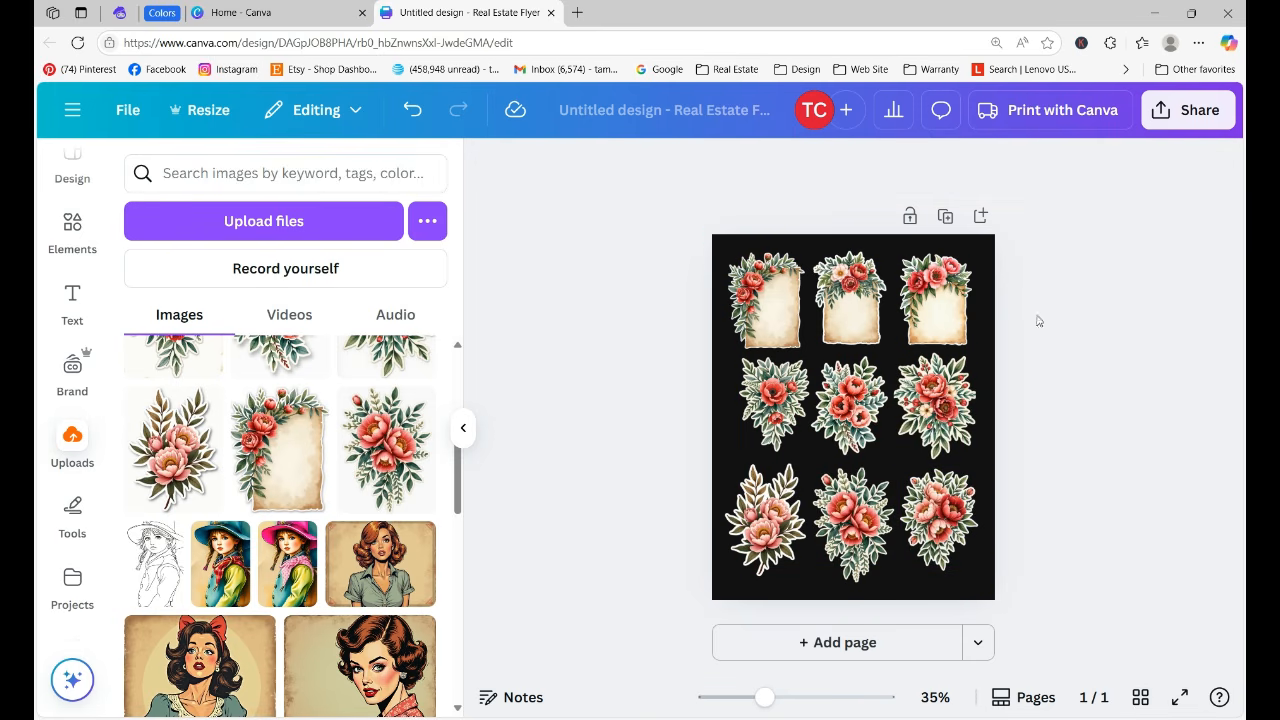
Change the page background to the off-white swatch from the first bouquet's photo colors
{"action": "left_click", "coordinate": [978, 237]}
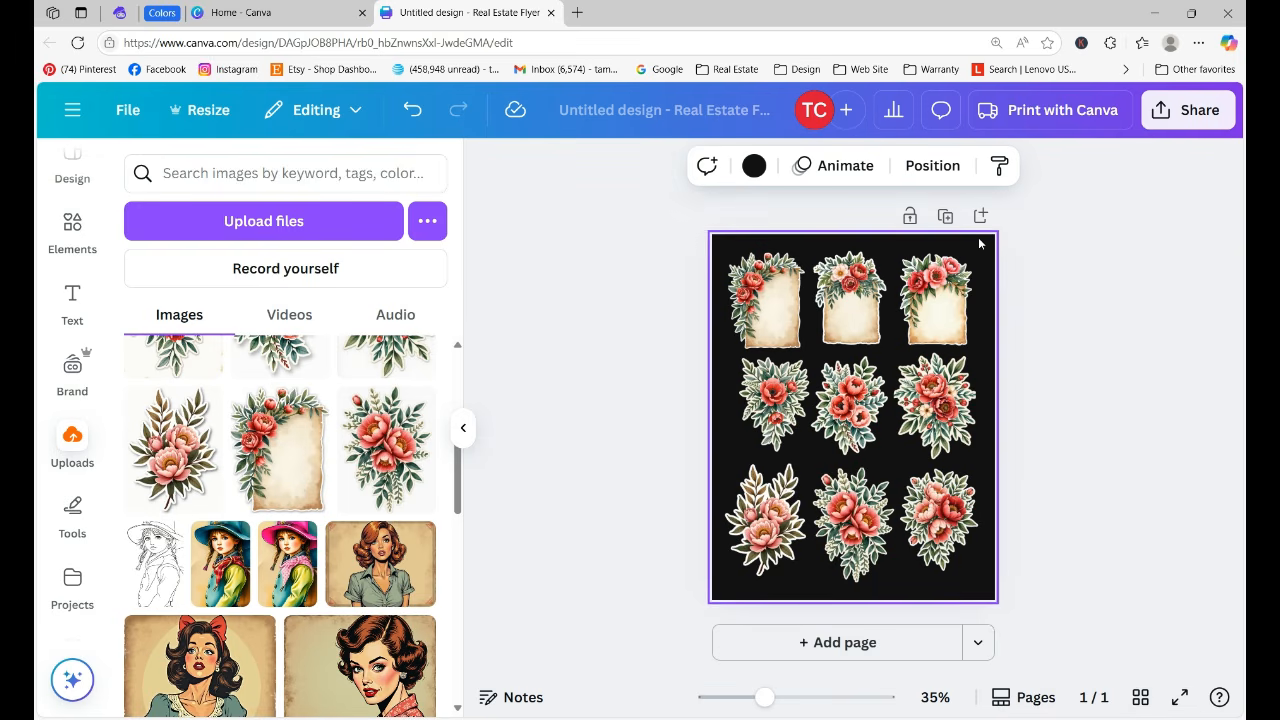
{"action": "left_click", "coordinate": [754, 166]}
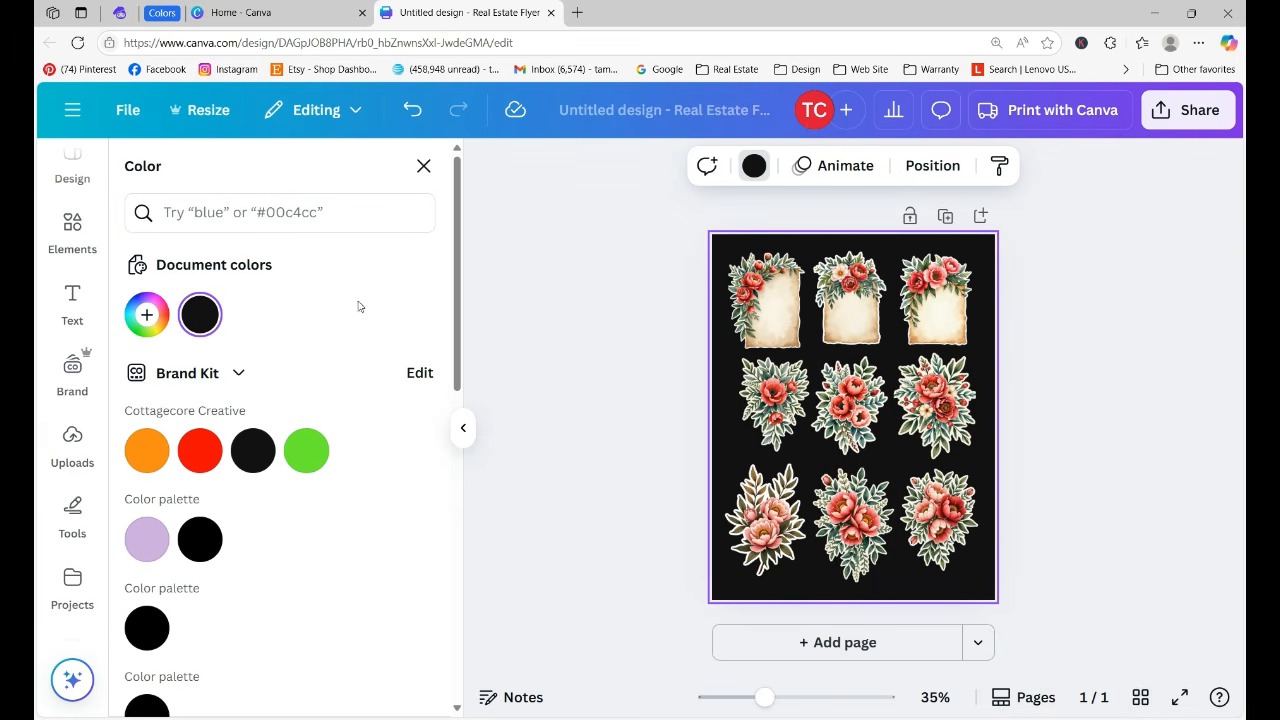
{"action": "scroll", "coordinate": [300, 450], "scroll_direction": "down", "scroll_amount": 5}
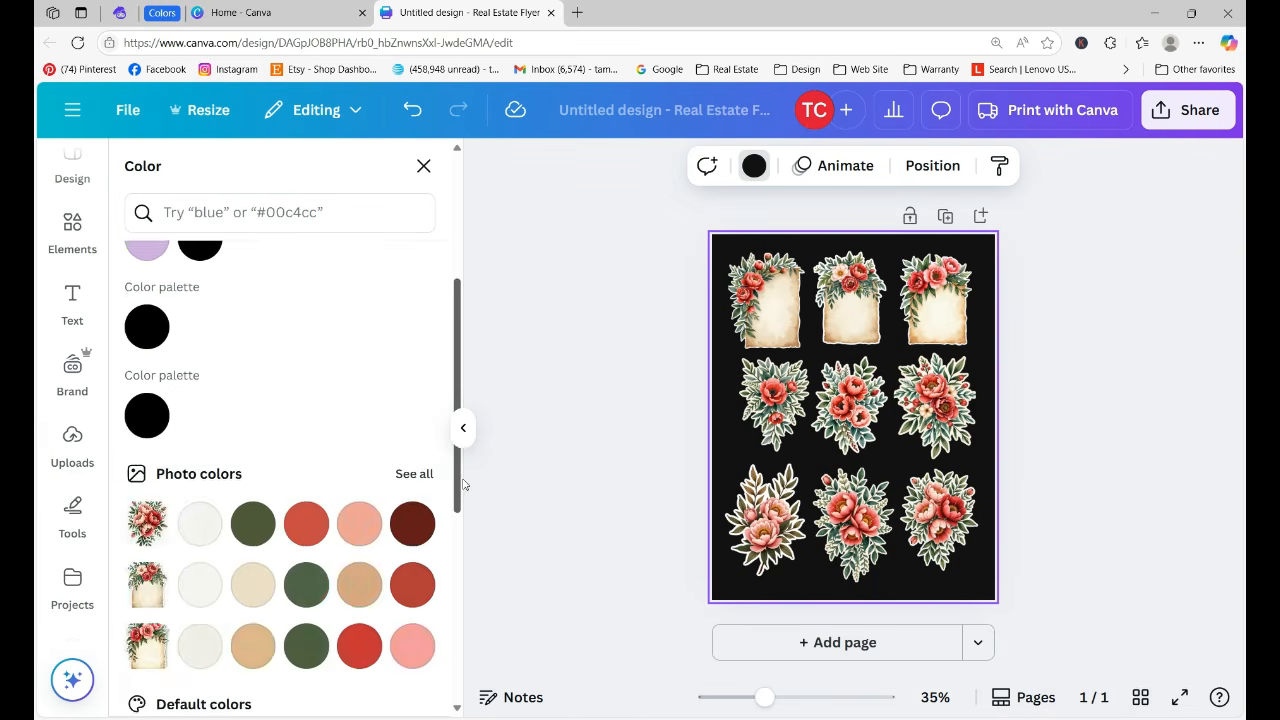
{"action": "left_click", "coordinate": [202, 345]}
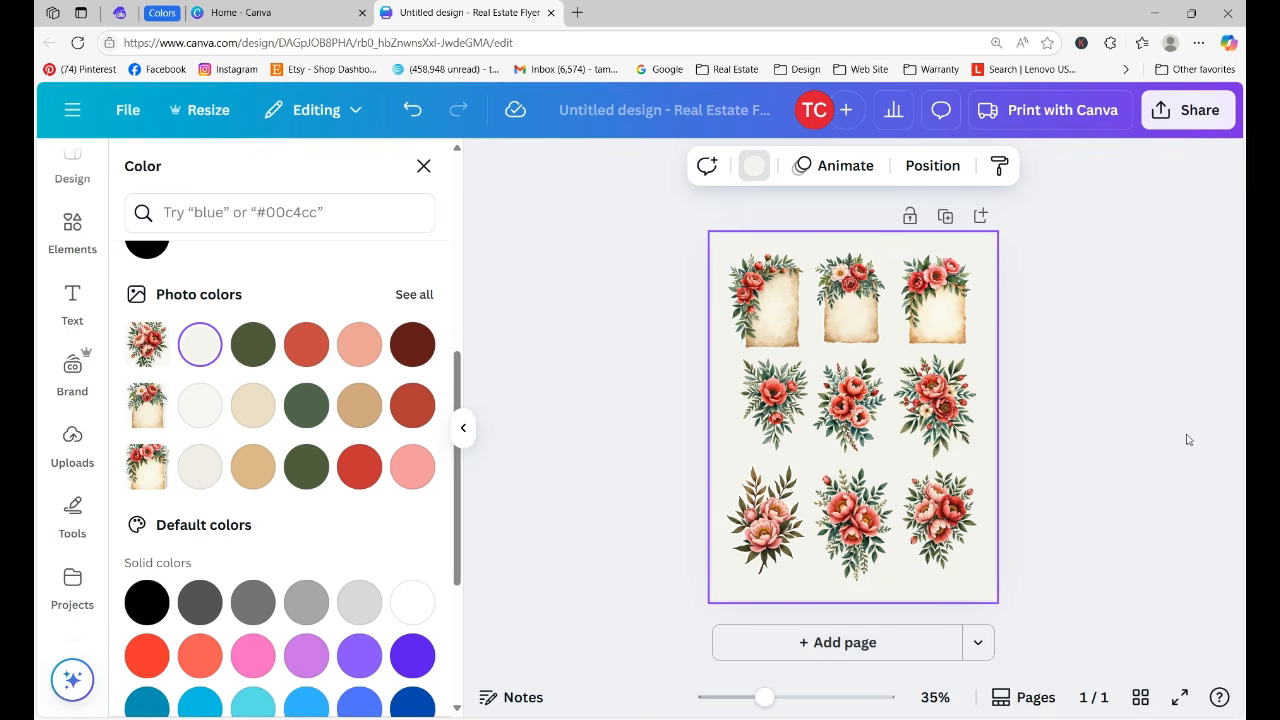
{"action": "key", "text": "Escape"}
{"action": "left_click", "coordinate": [1104, 456]}
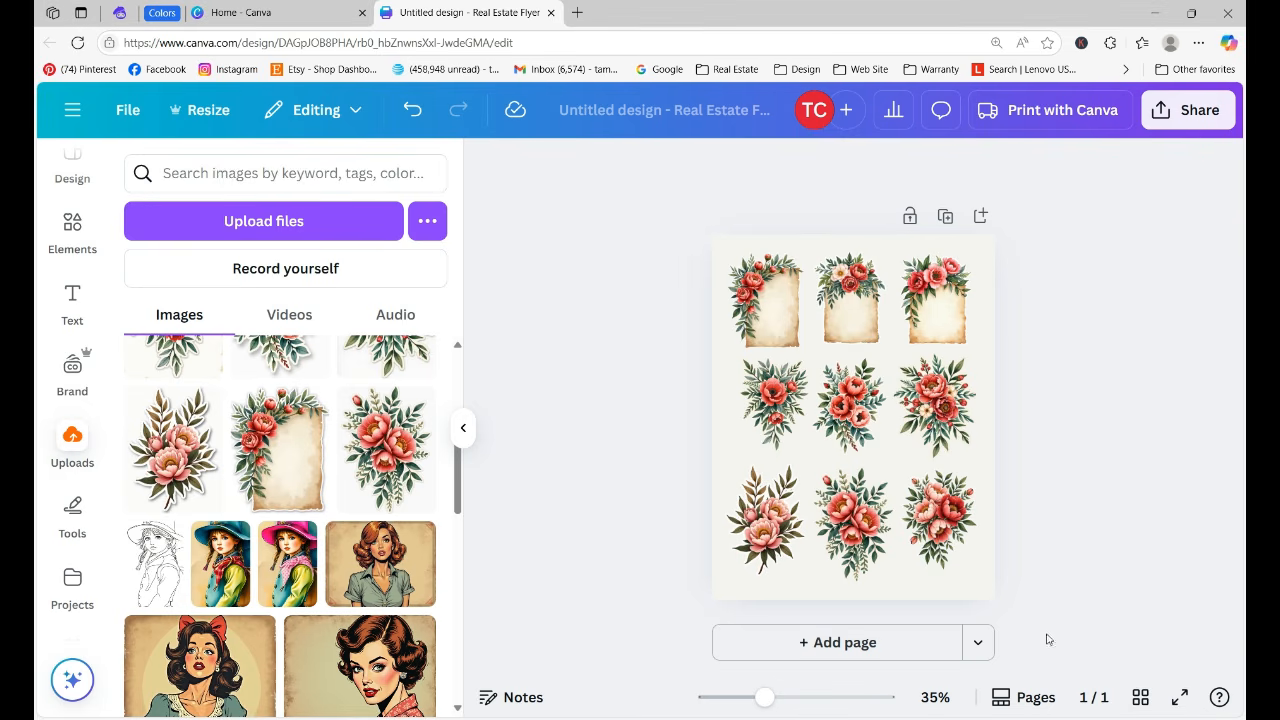
Compare the central bouquet's cut edge up close against a black and an off-white page background
{"action": "left_click", "coordinate": [1022, 703]}
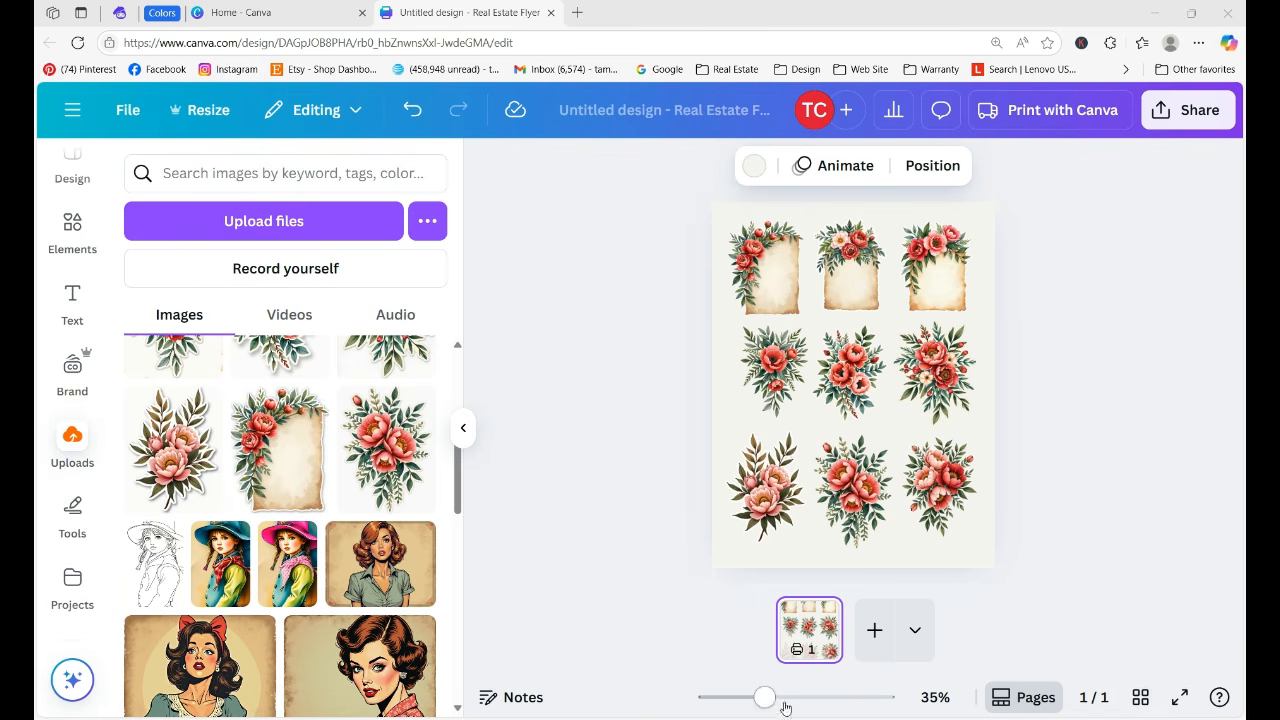
{"action": "left_click_drag", "start_coordinate": [766, 697], "coordinate": [846, 697]}
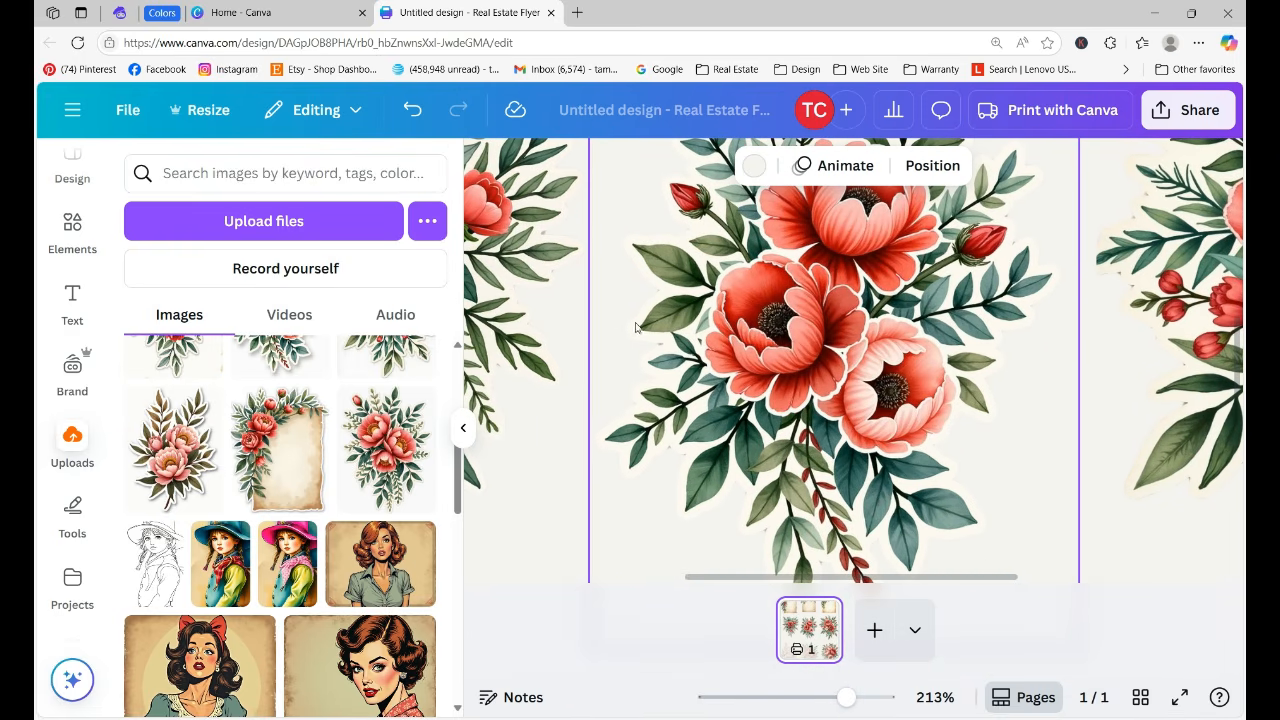
{"action": "left_click", "coordinate": [755, 169]}
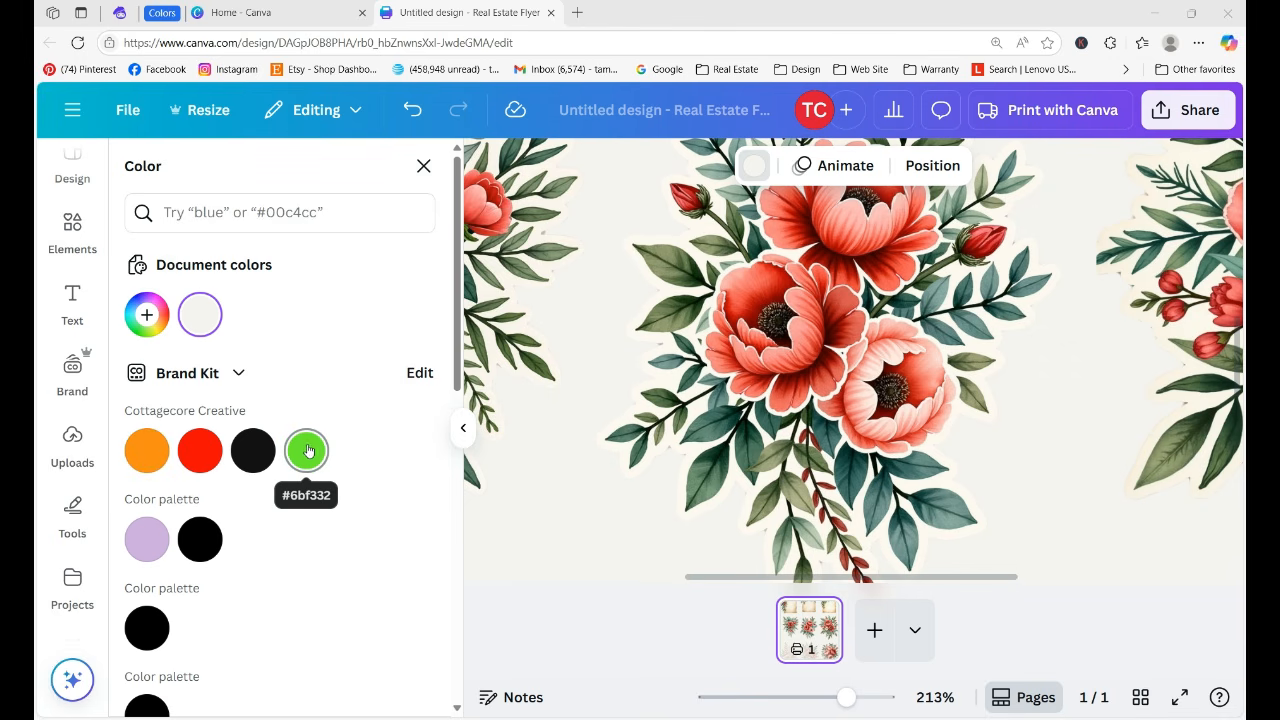
{"action": "left_click", "coordinate": [147, 630]}
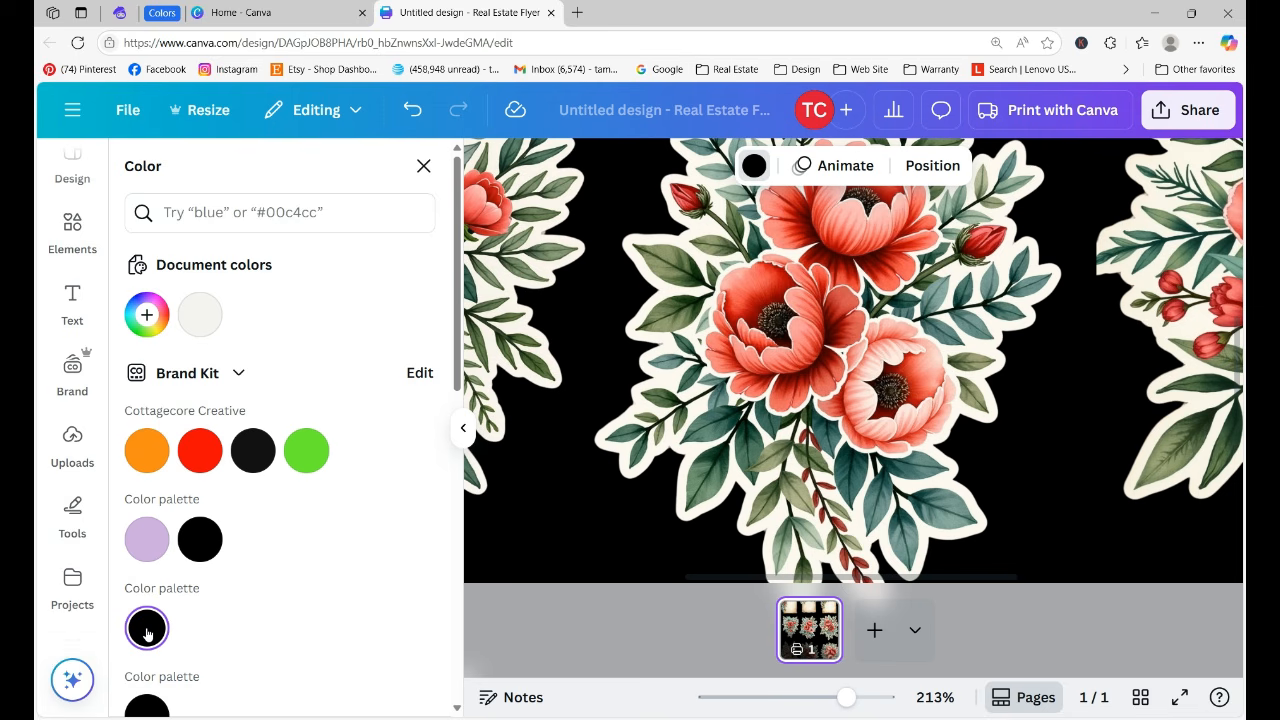
{"action": "left_click", "coordinate": [200, 316]}
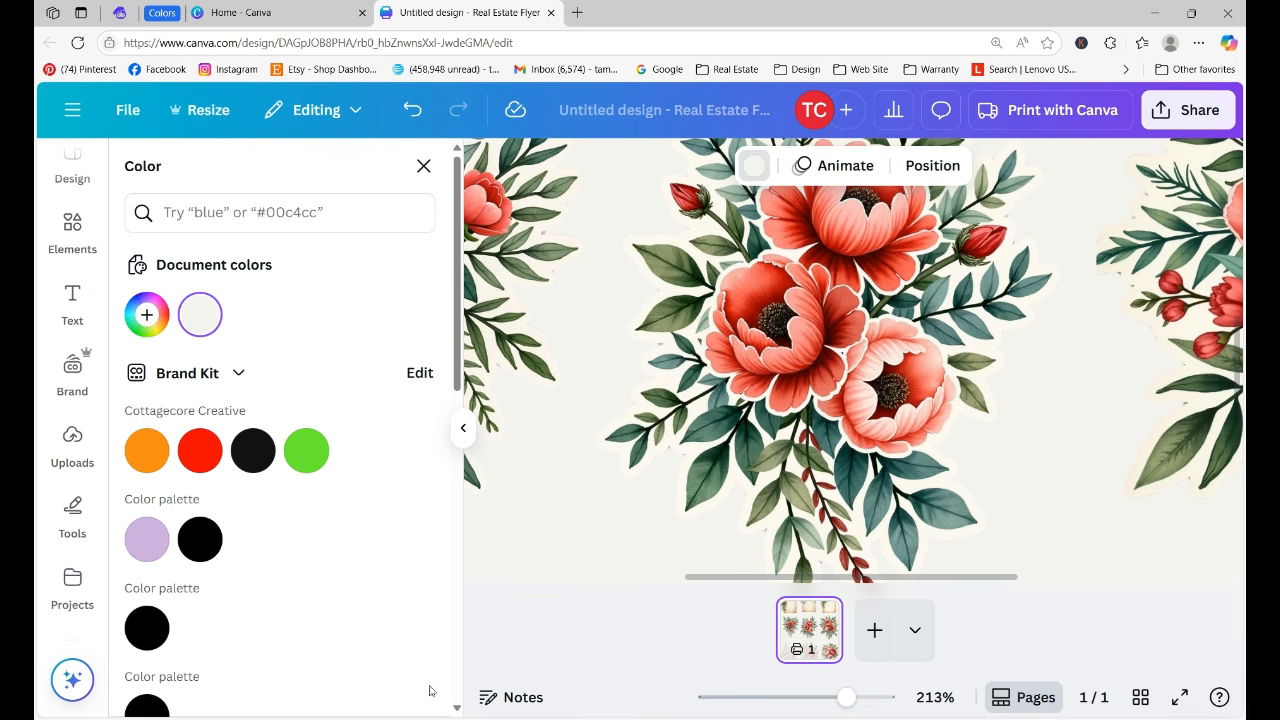
Set the page background to white from the default solid colors, and inspect the bouquets and the top-middle parchment sticker up close
{"action": "left_click_drag", "start_coordinate": [452, 347], "coordinate": [477, 566]}
{"action": "left_click", "coordinate": [404, 547]}
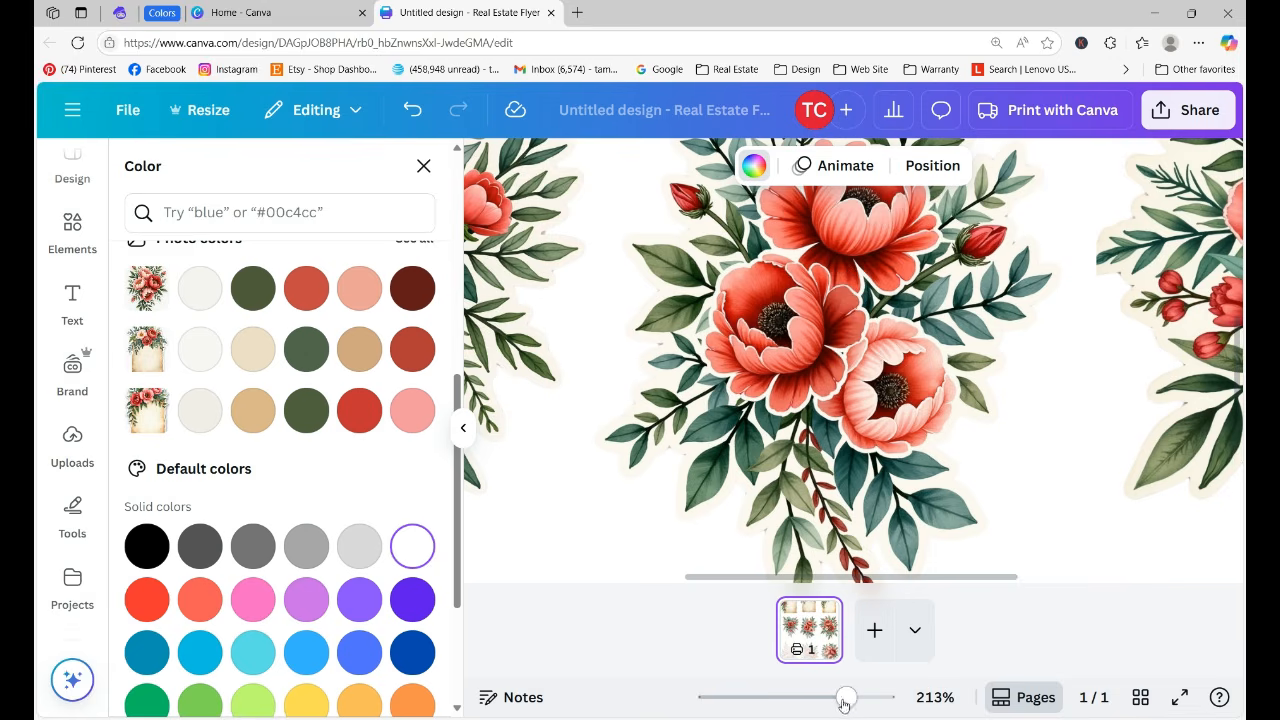
{"action": "left_click_drag", "start_coordinate": [846, 697], "coordinate": [816, 697]}
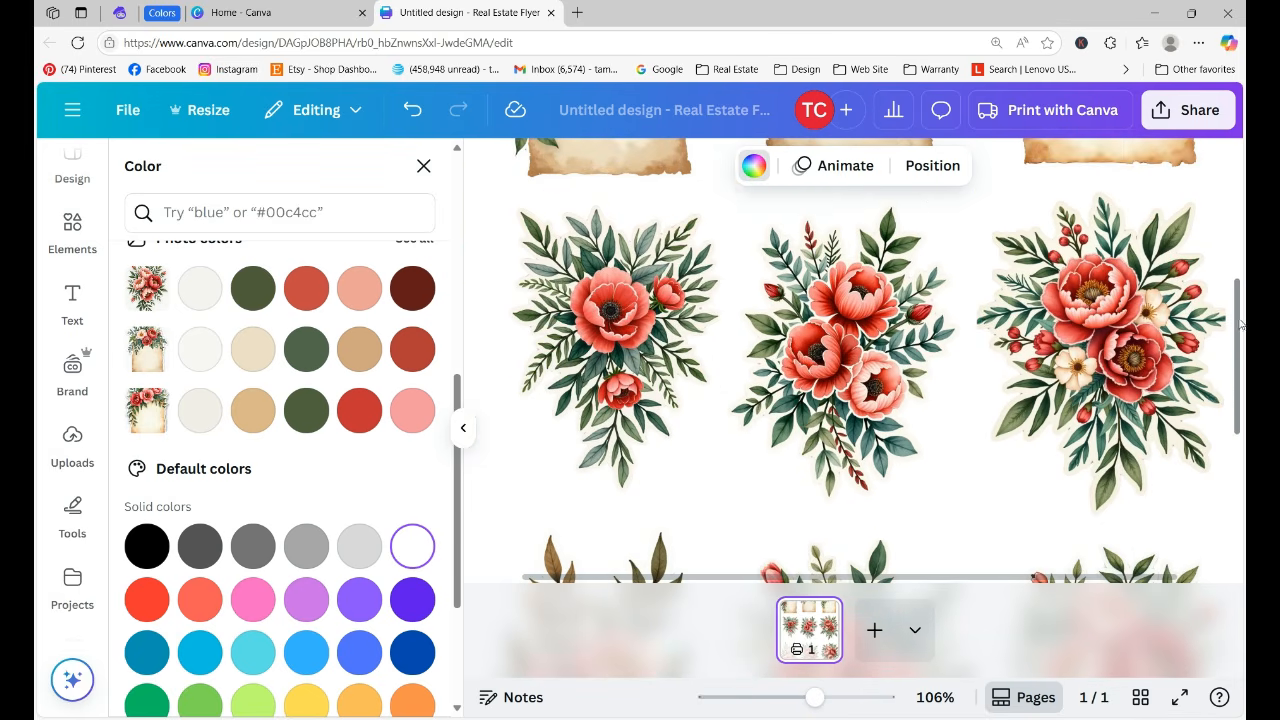
{"action": "scroll", "coordinate": [1240, 325], "scroll_direction": "up", "scroll_amount": 5}
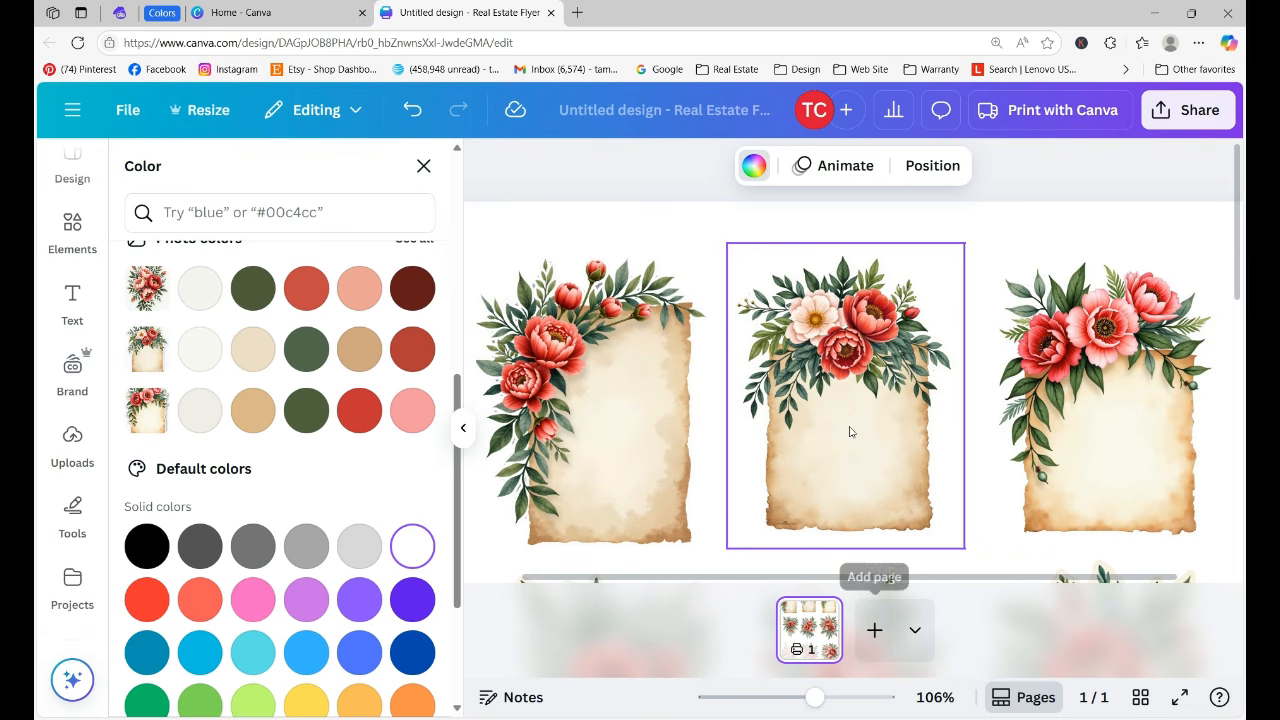
{"action": "left_click_drag", "start_coordinate": [816, 698], "coordinate": [855, 698]}
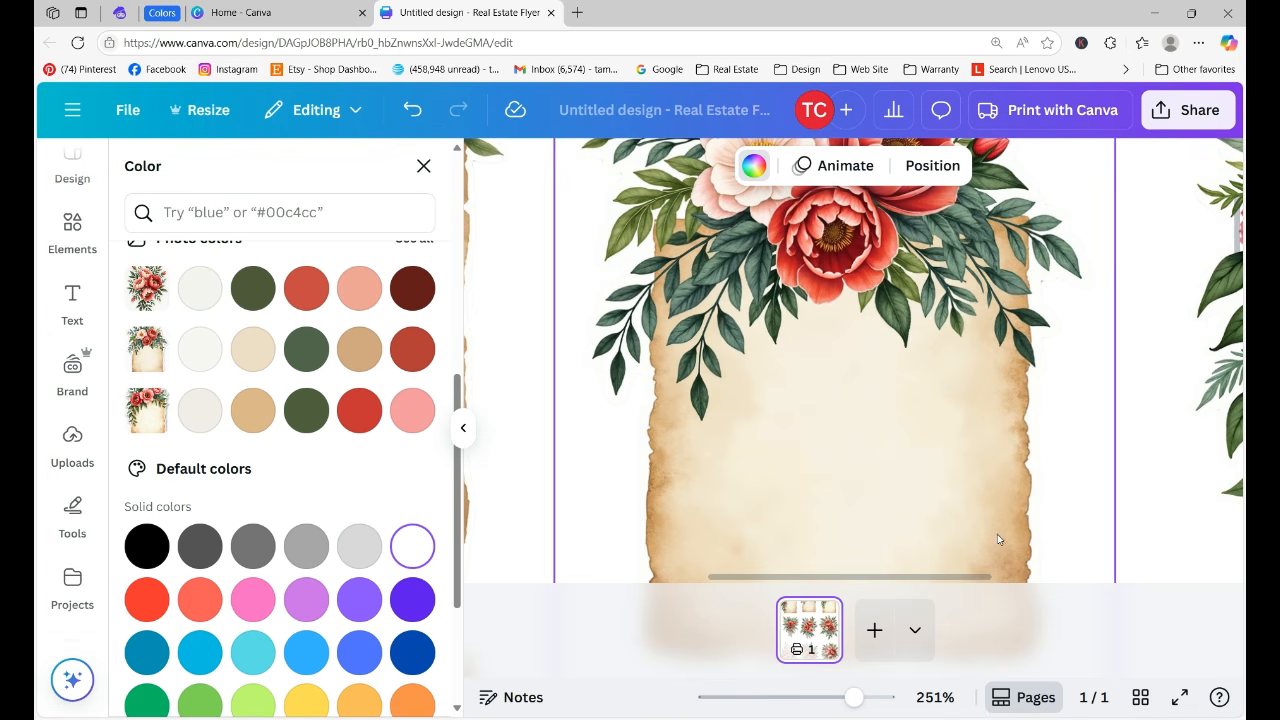
{"action": "left_click", "coordinate": [1124, 436]}
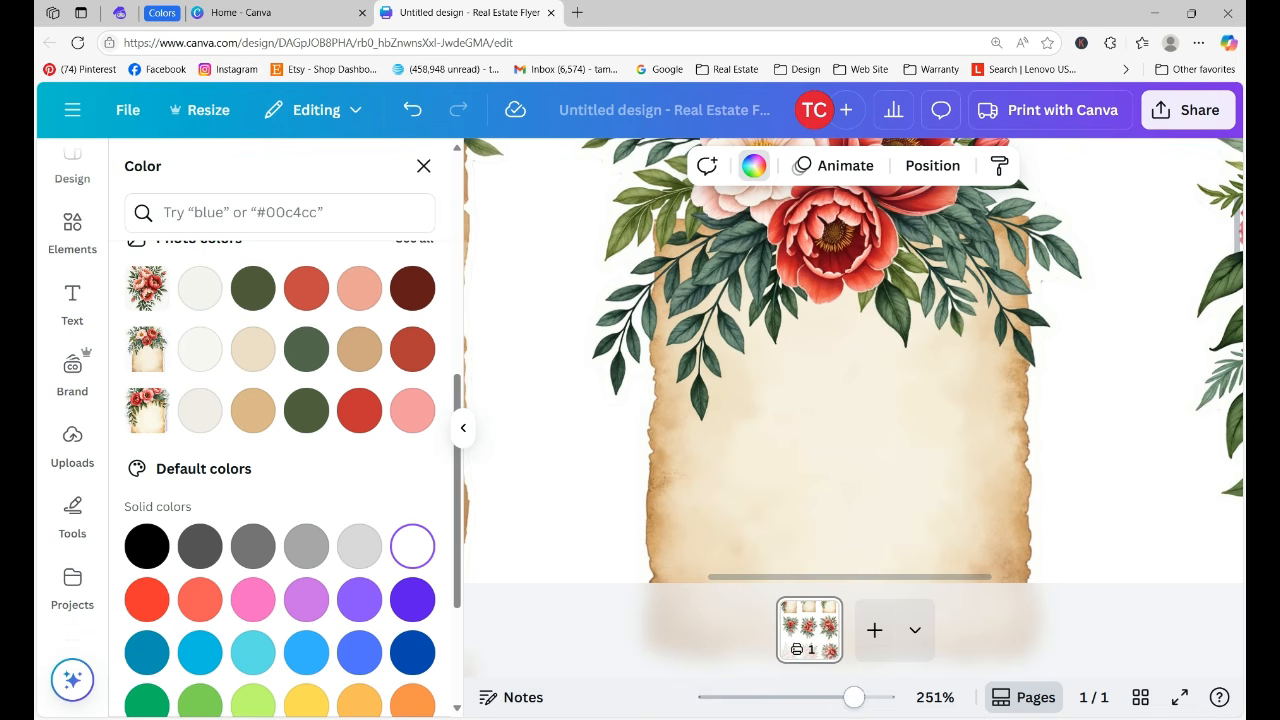
{"action": "left_click_drag", "start_coordinate": [855, 698], "coordinate": [772, 697]}
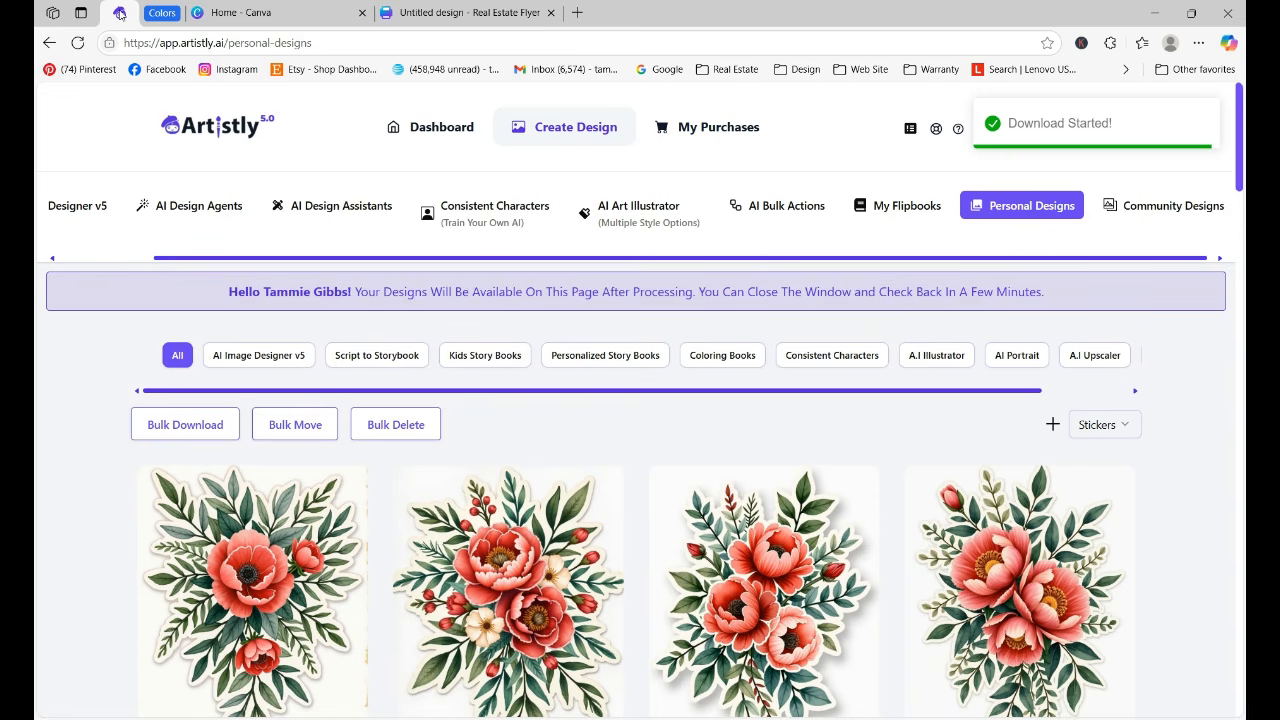
Switch to Artistly and open the AI Bulk Actions page to look at that feature
{"action": "left_click", "coordinate": [119, 12]}
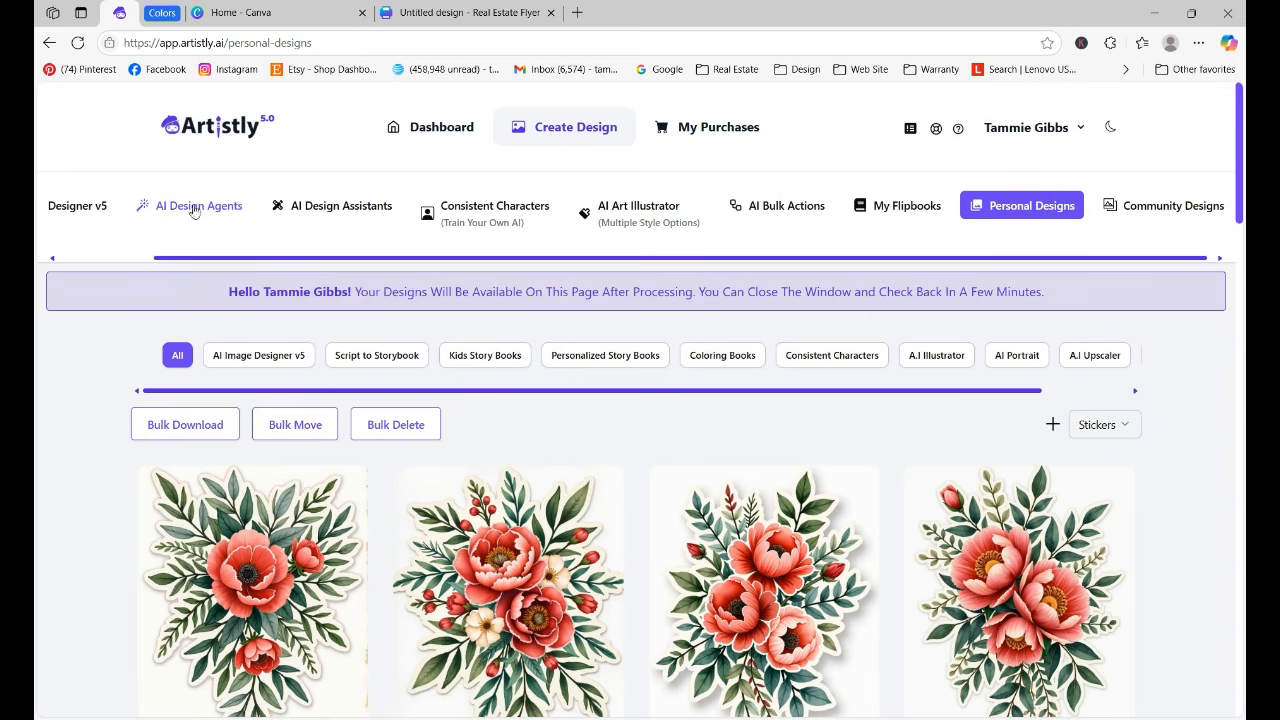
{"action": "left_click", "coordinate": [765, 206]}
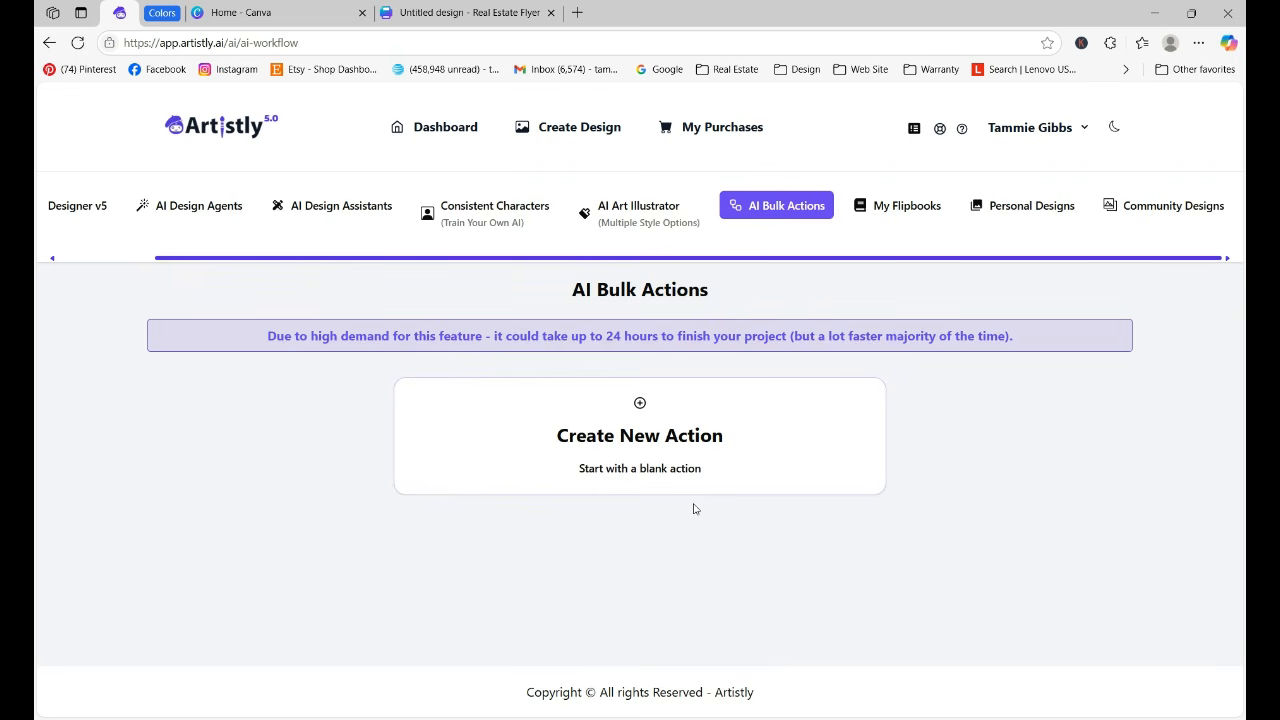
Switch to the Canva sticker sheet and download it as a PNG at size 3.125, compressed, with a transparent background
{"action": "left_click", "coordinate": [423, 14]}
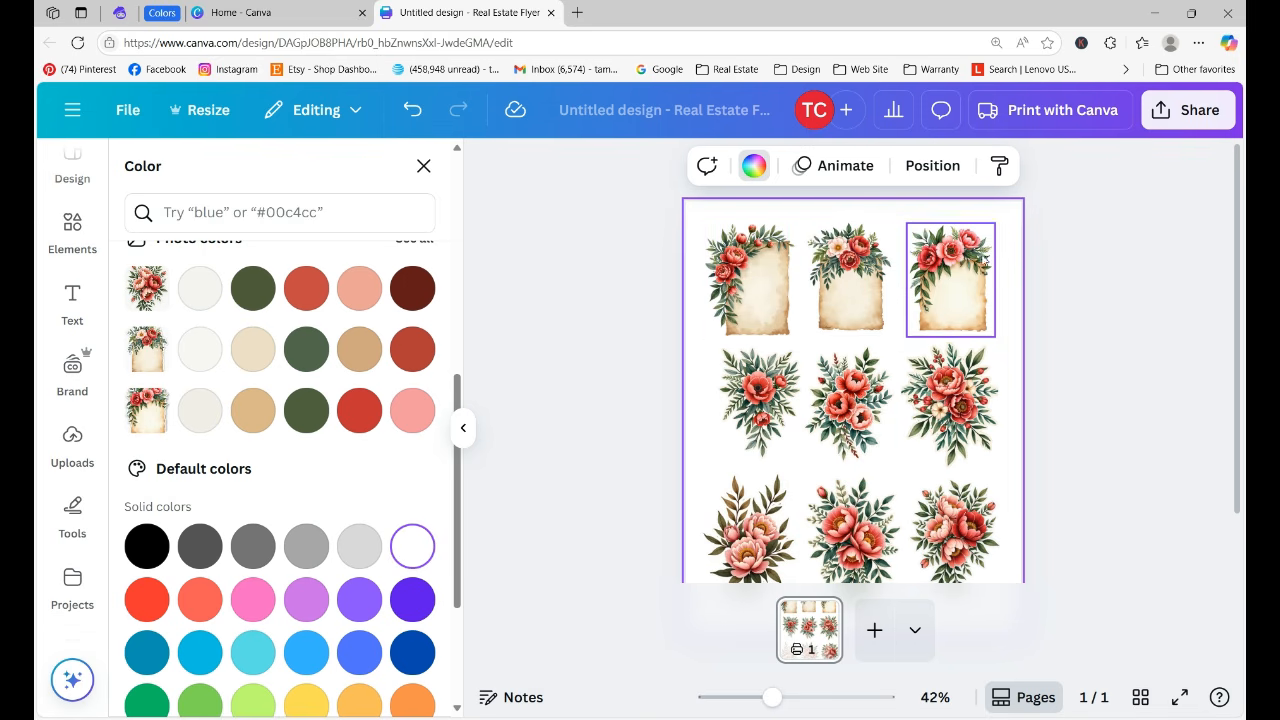
{"action": "left_click", "coordinate": [1166, 118]}
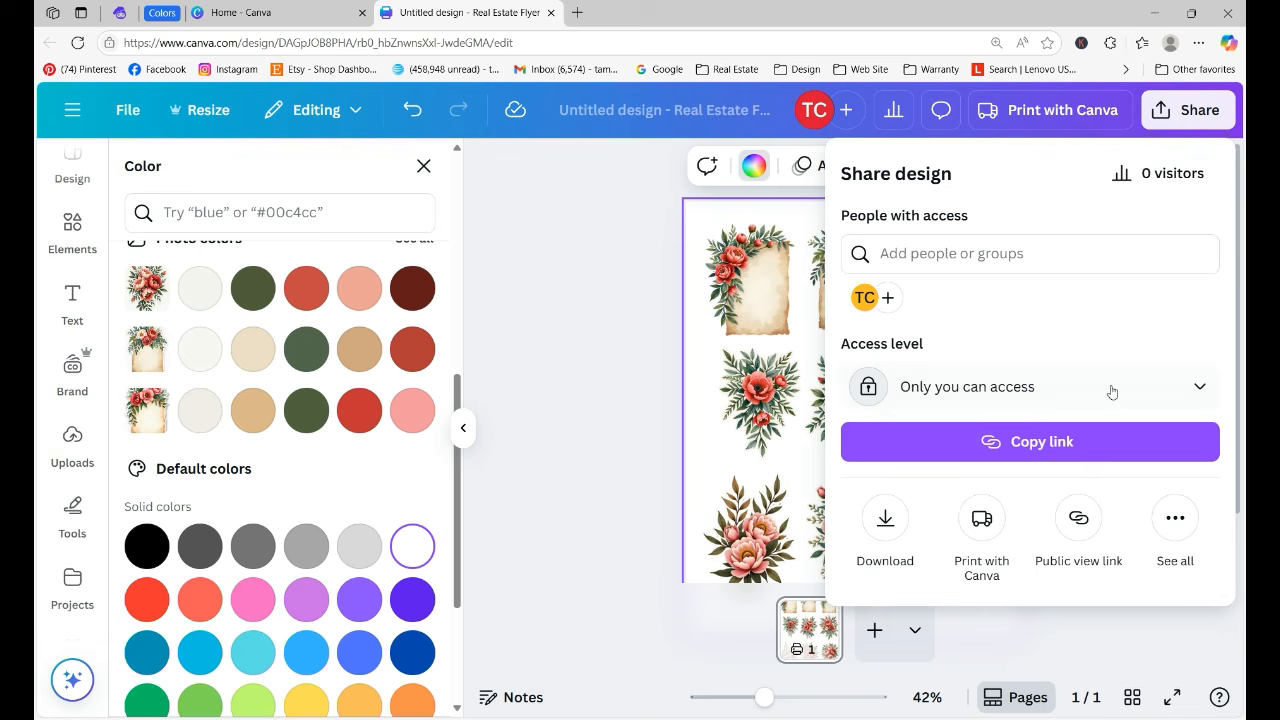
{"action": "left_click", "coordinate": [883, 519]}
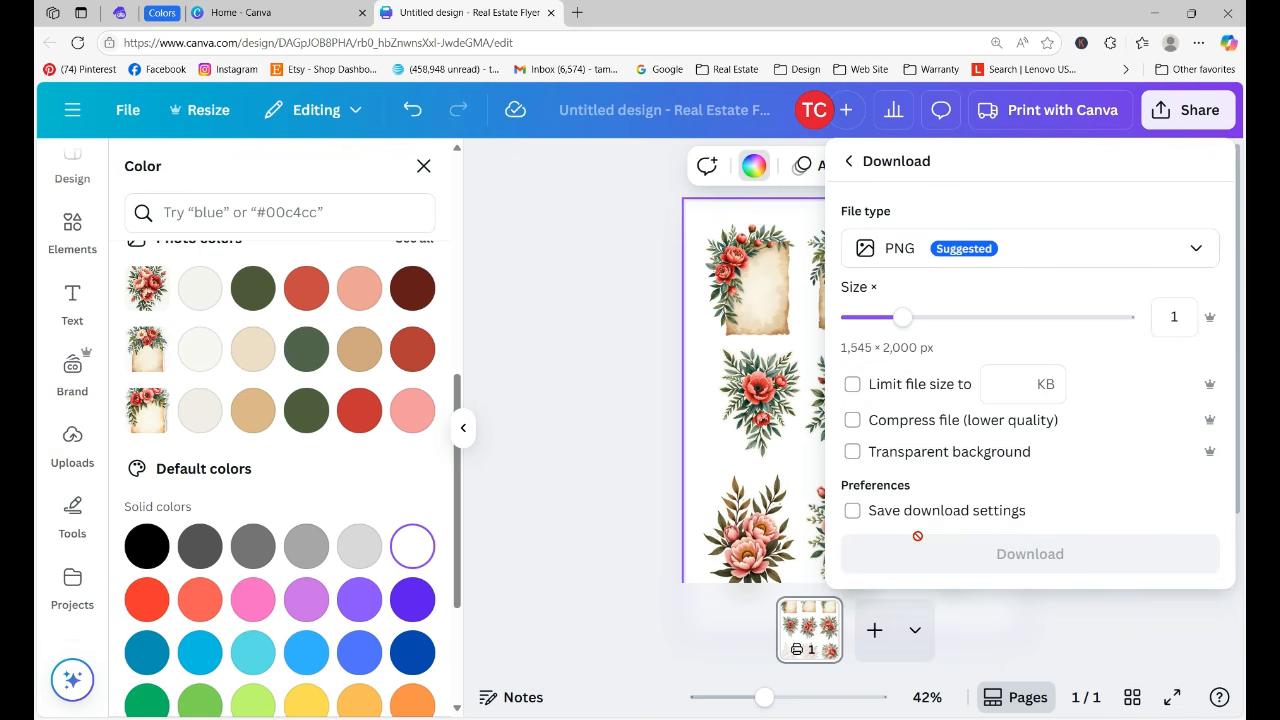
{"action": "left_click_drag", "start_coordinate": [900, 317], "coordinate": [1113, 317]}
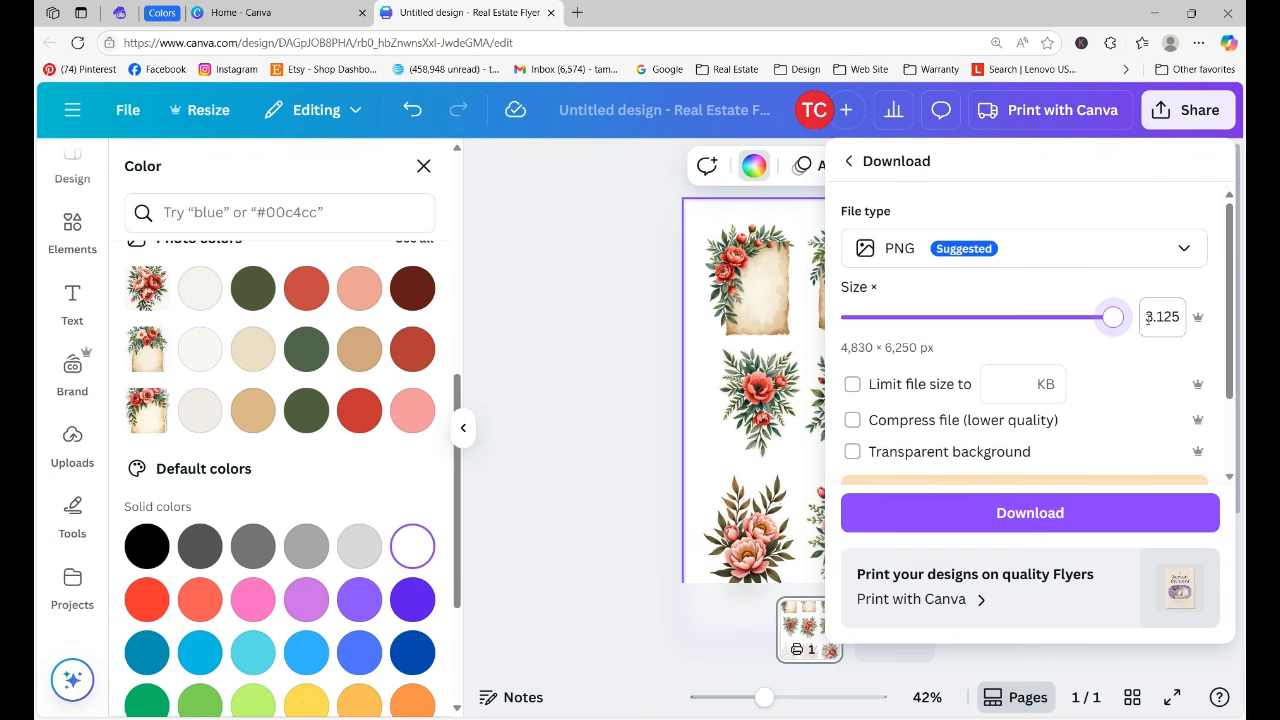
{"action": "left_click", "coordinate": [852, 421]}
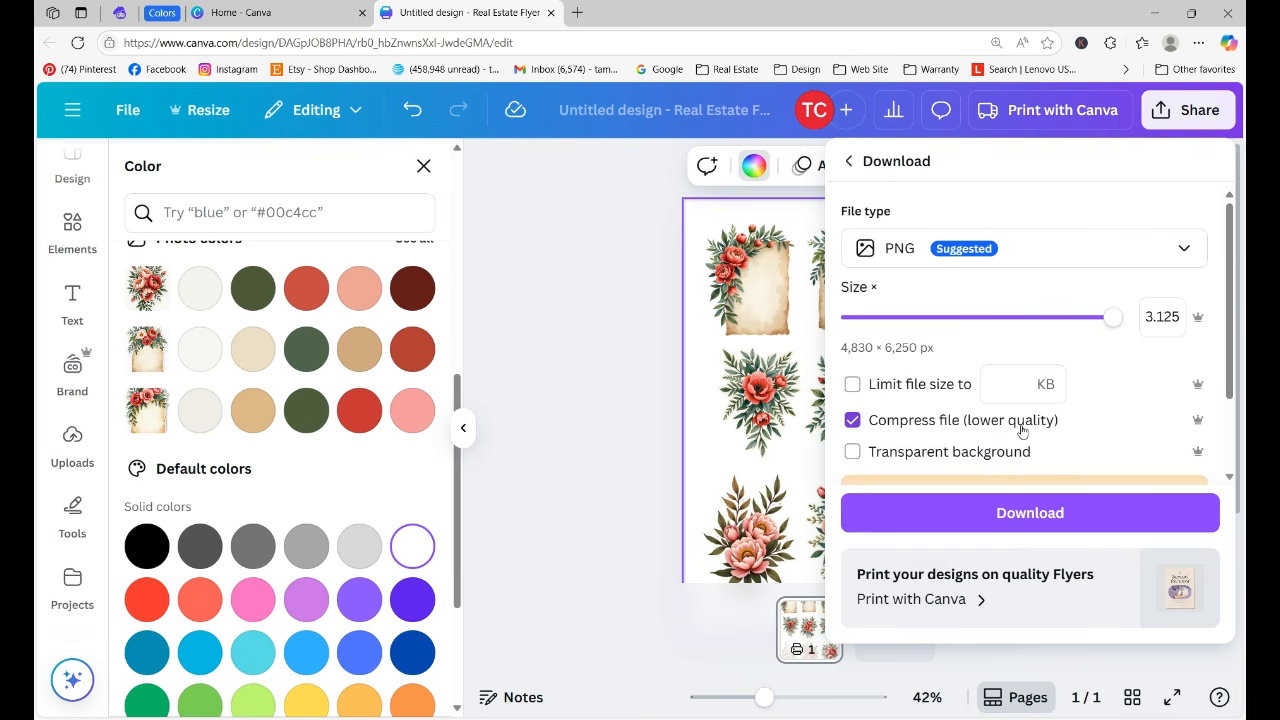
{"action": "left_click", "coordinate": [852, 452]}
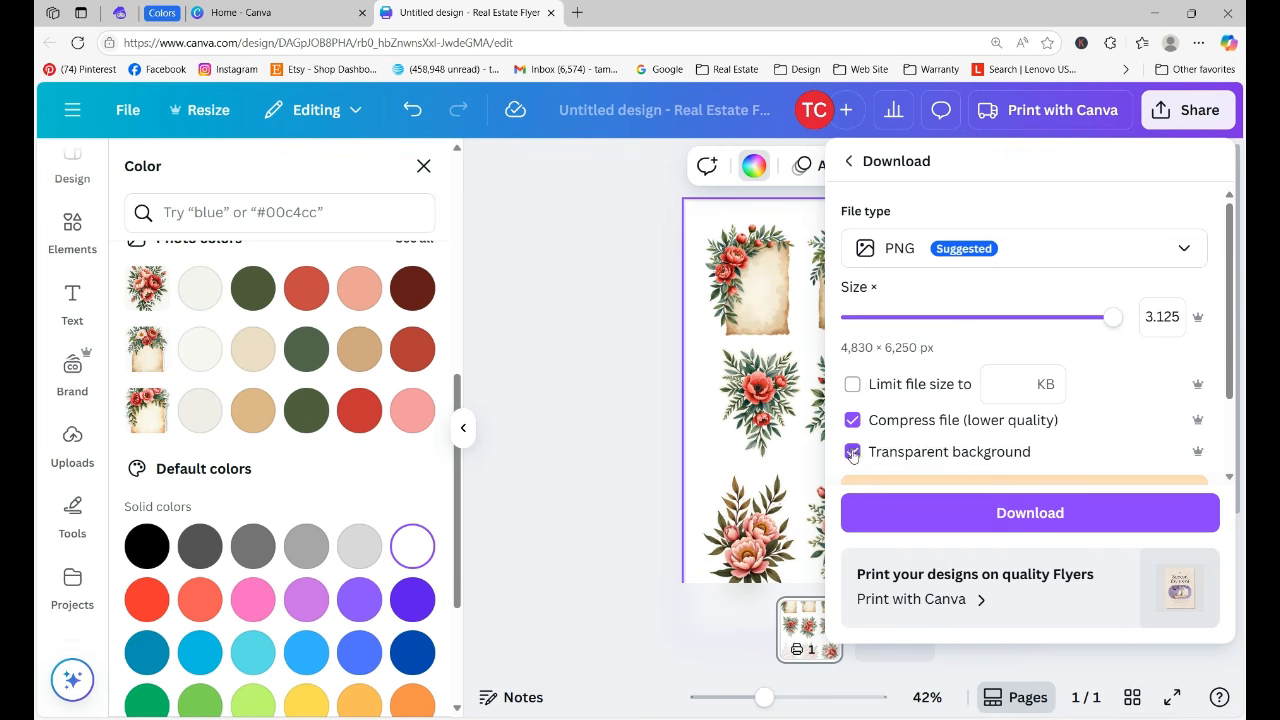
{"action": "left_click", "coordinate": [1019, 514]}
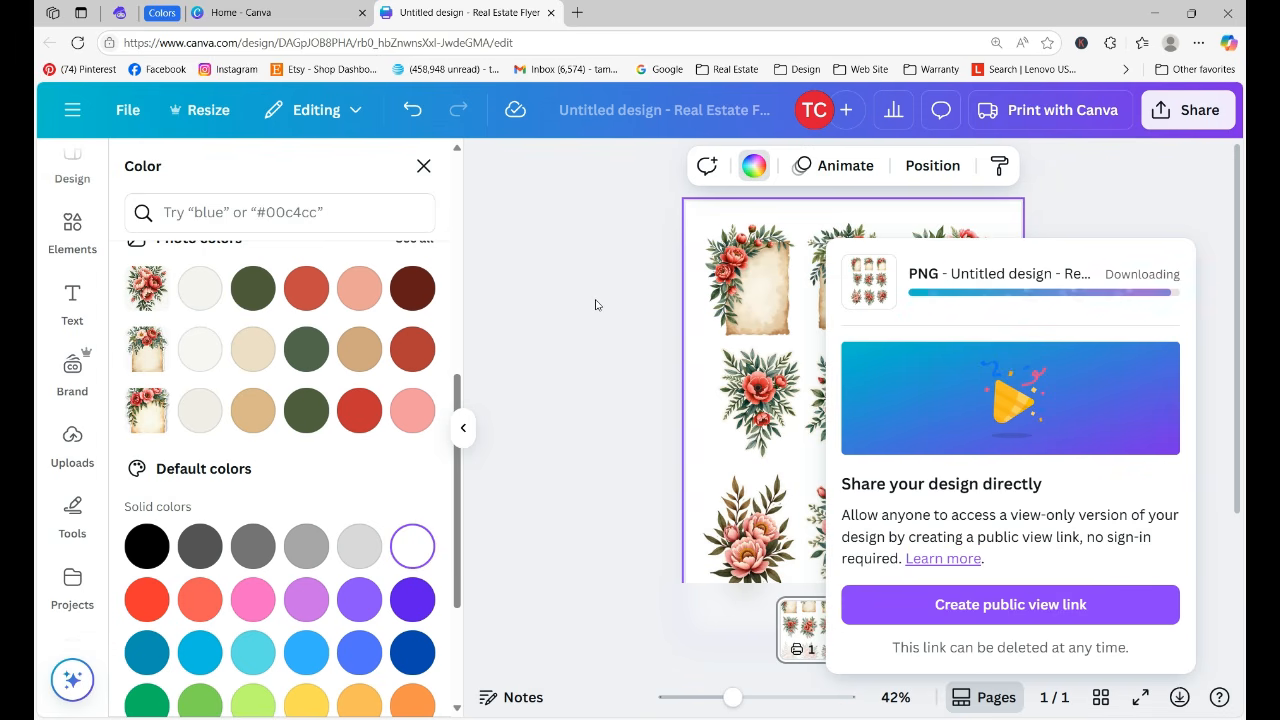
Switch to Artistly, create a new blank bulk action, and check on the sheet's download in Canva before returning
{"action": "left_click", "coordinate": [119, 14]}
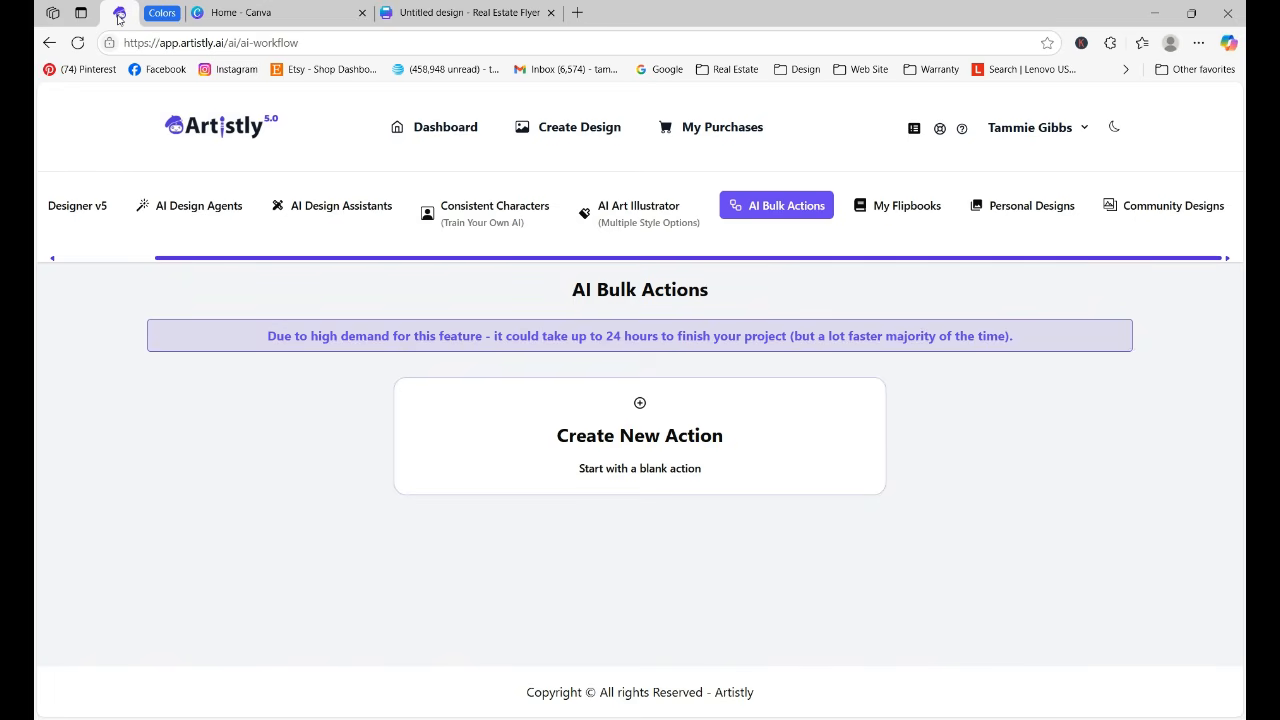
{"action": "left_click", "coordinate": [636, 435]}
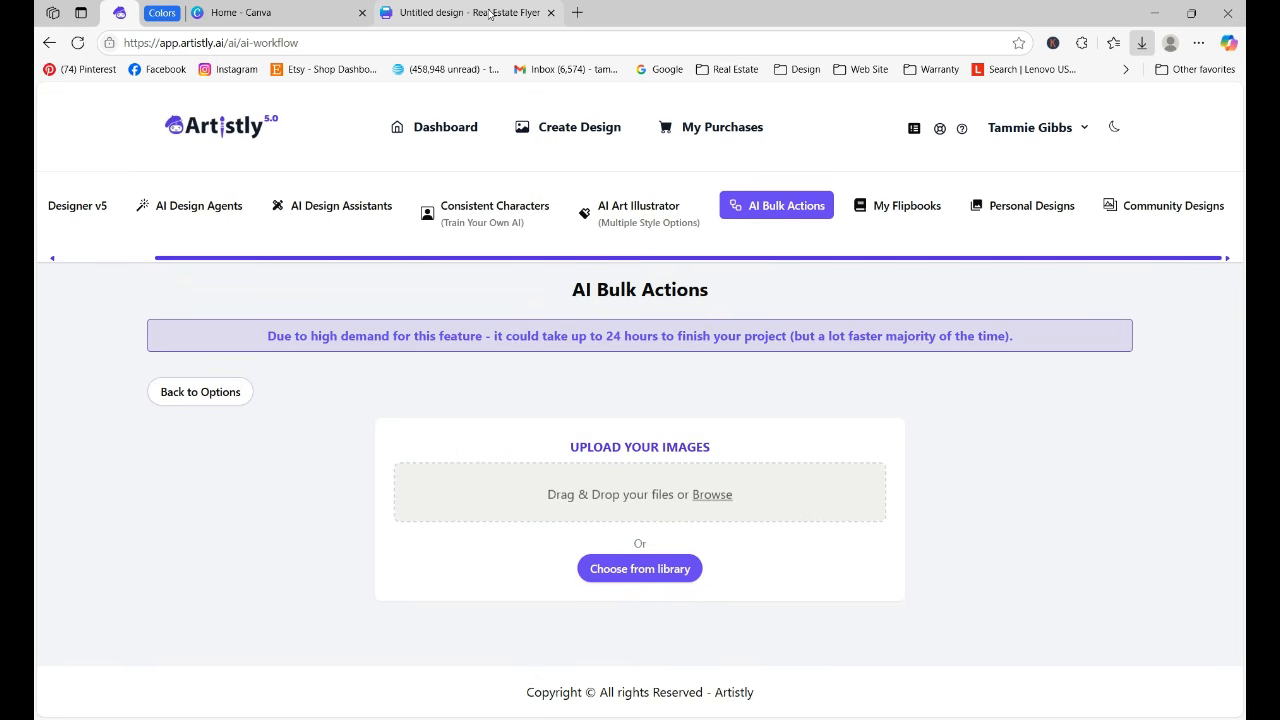
{"action": "left_click", "coordinate": [493, 14]}
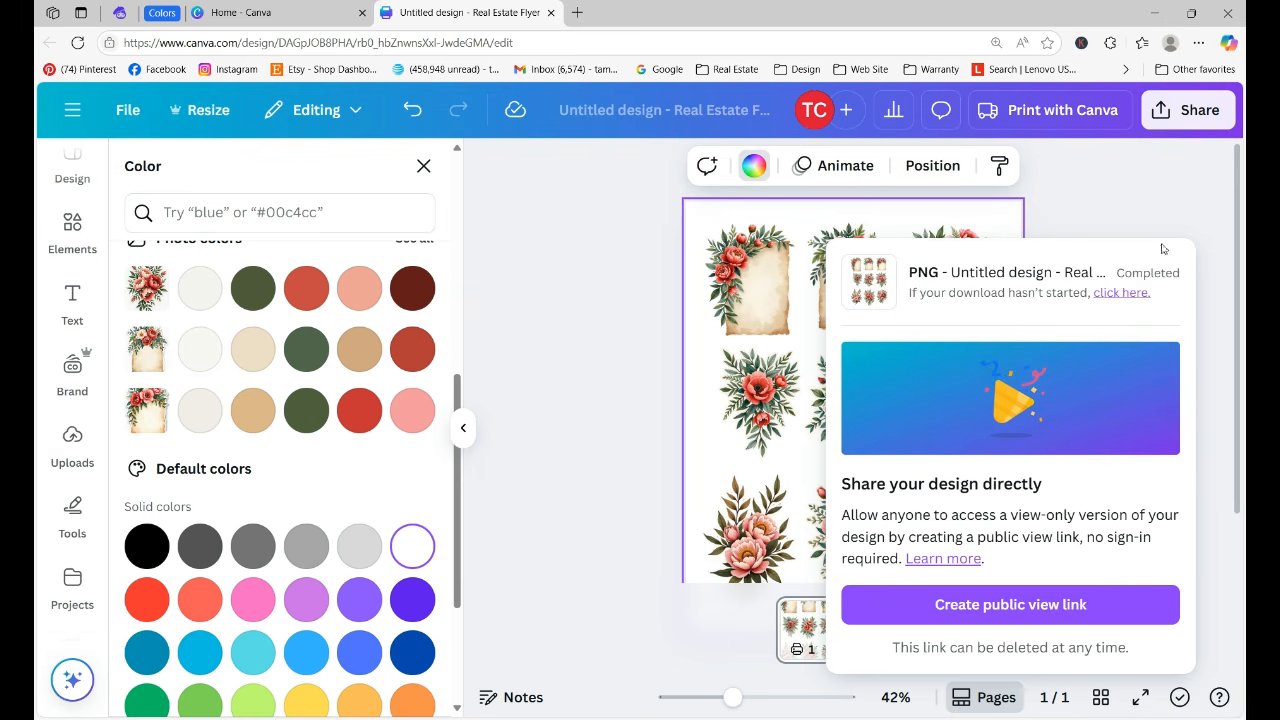
{"action": "left_click", "coordinate": [1115, 211]}
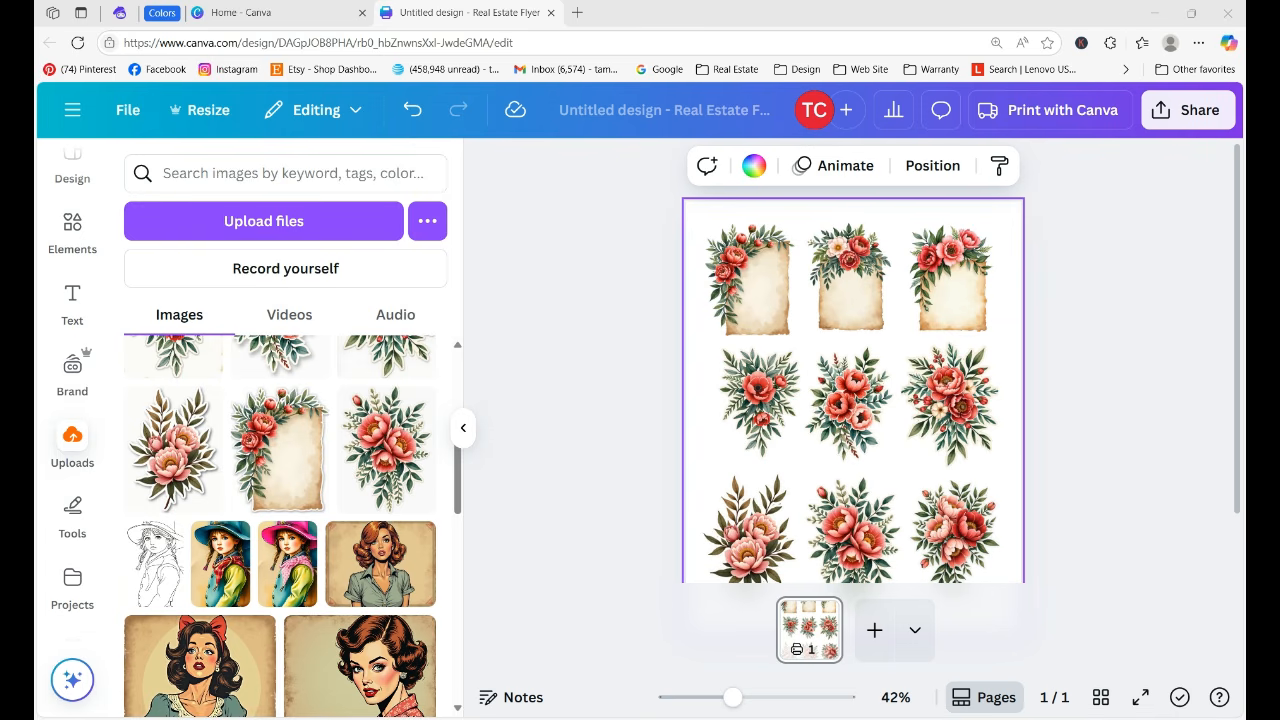
{"action": "left_click", "coordinate": [120, 15]}
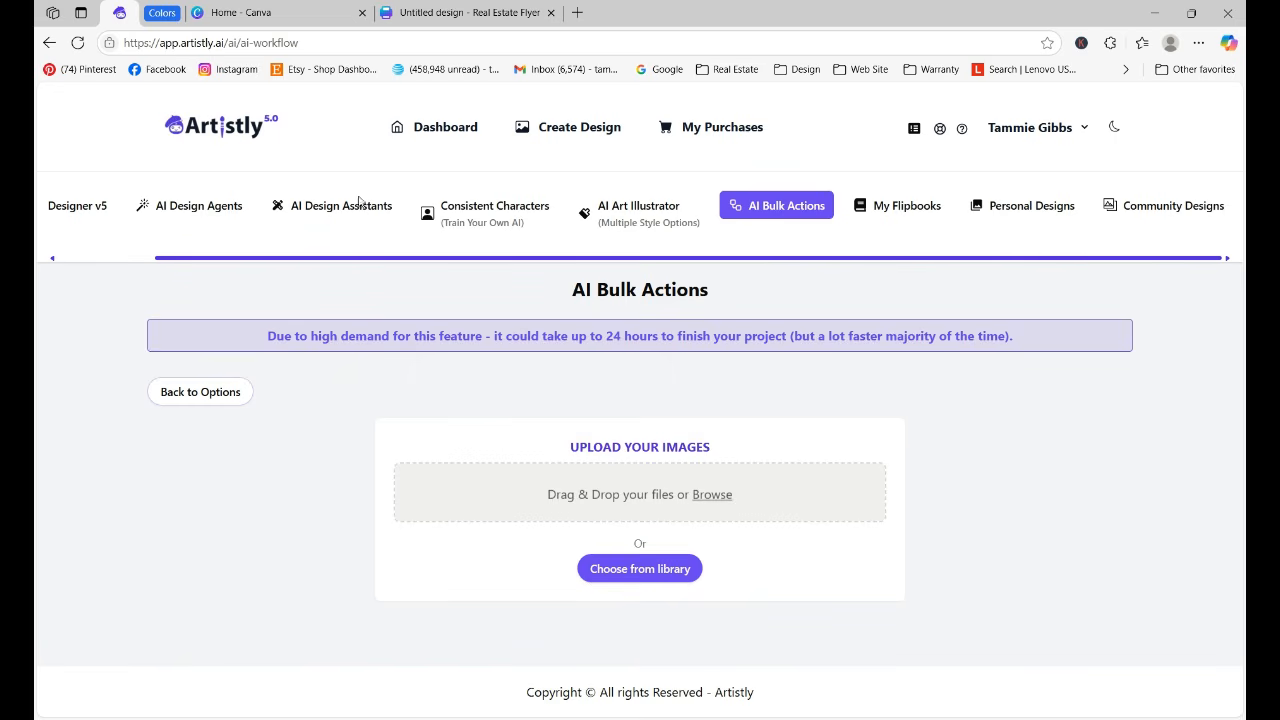
Try to upload the downloaded 4,830 × 6,250 px sticker sheet as the bulk action's image
{"action": "left_click", "coordinate": [711, 494]}
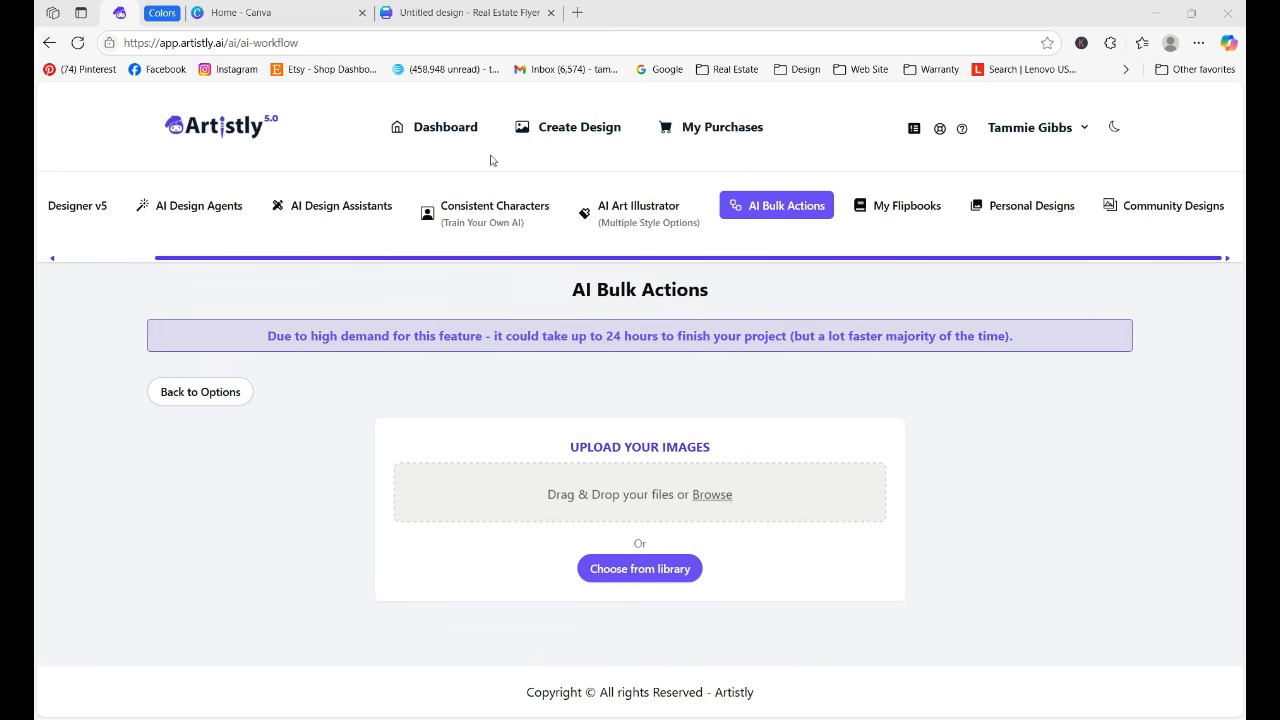
{"action": "left_click", "coordinate": [995, 652]}
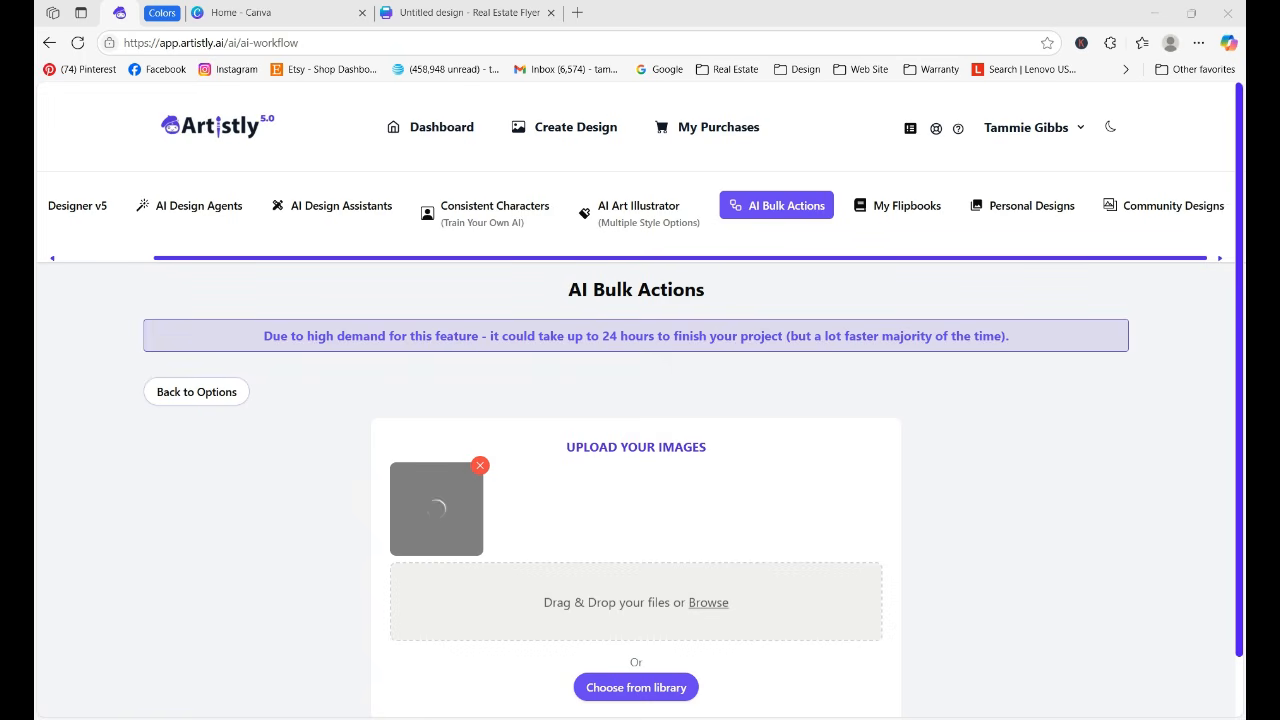
{"action": "left_click_drag", "start_coordinate": [1240, 298], "coordinate": [1240, 357]}
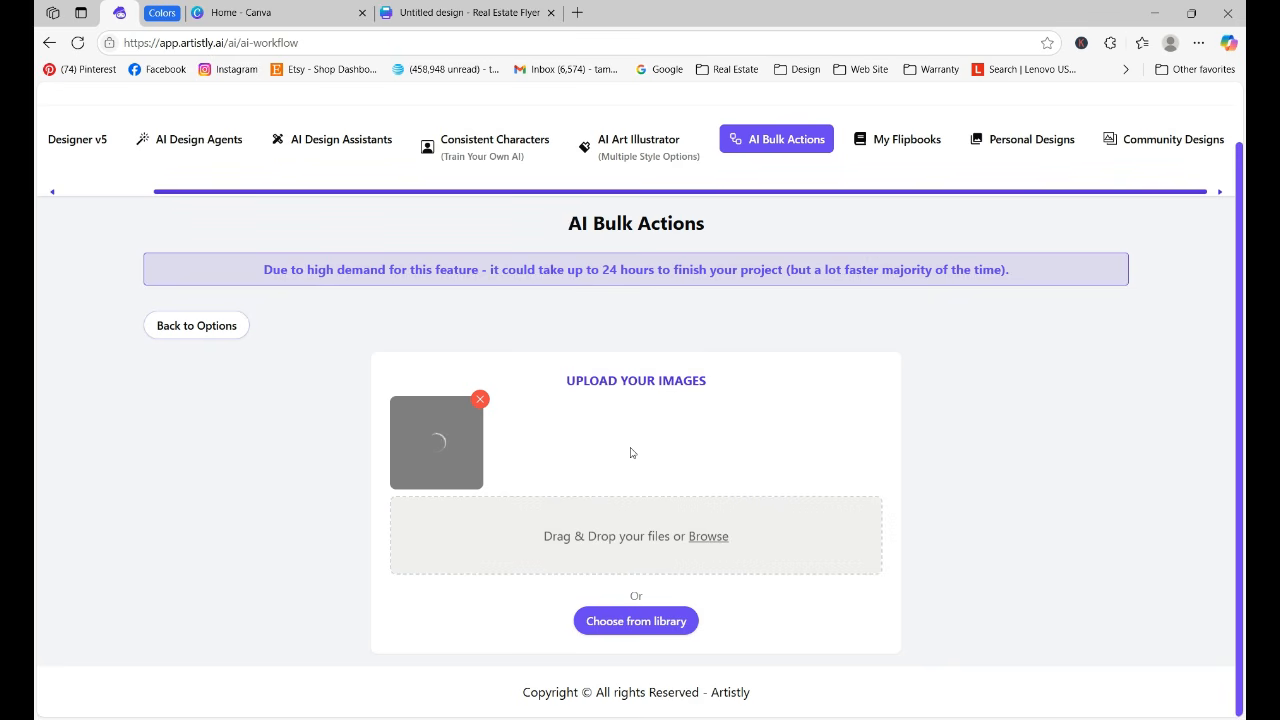
Switch back to the Canva sticker sheet and download it again as a PNG at size 1, 1,545 × 2,000 px
{"action": "left_click", "coordinate": [457, 13]}
{"action": "left_click", "coordinate": [270, 13]}
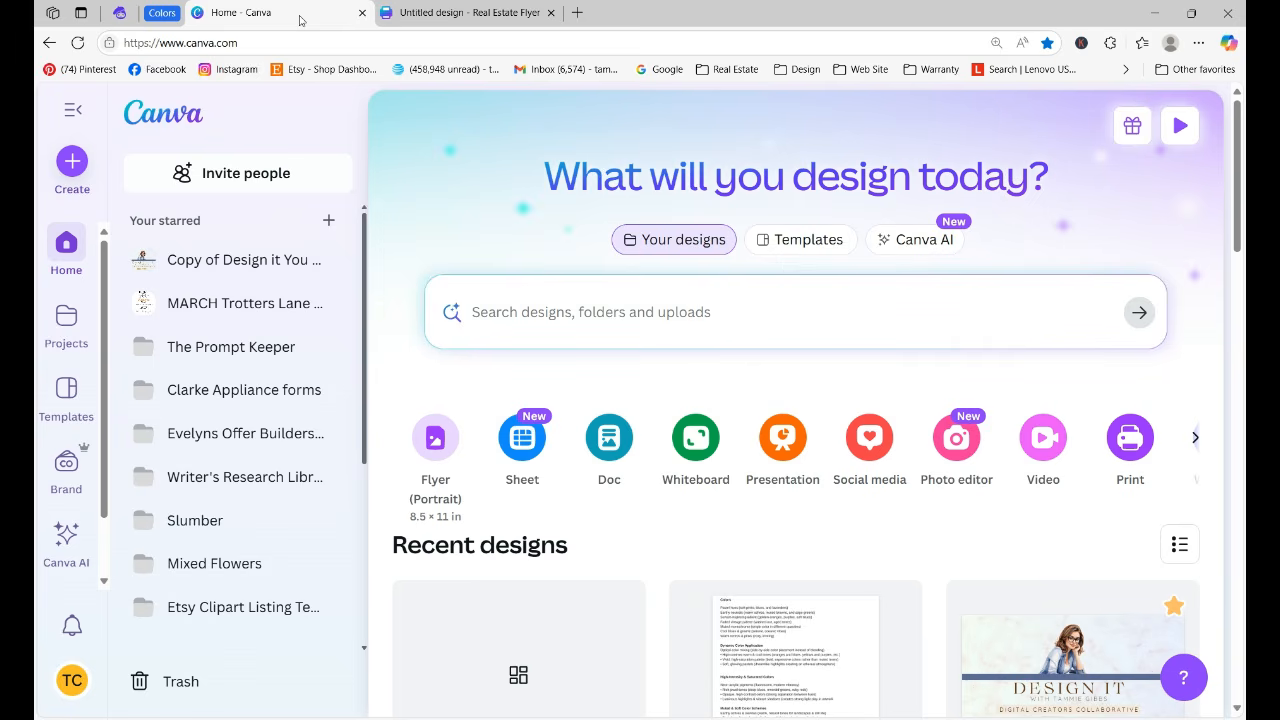
{"action": "left_click", "coordinate": [420, 14]}
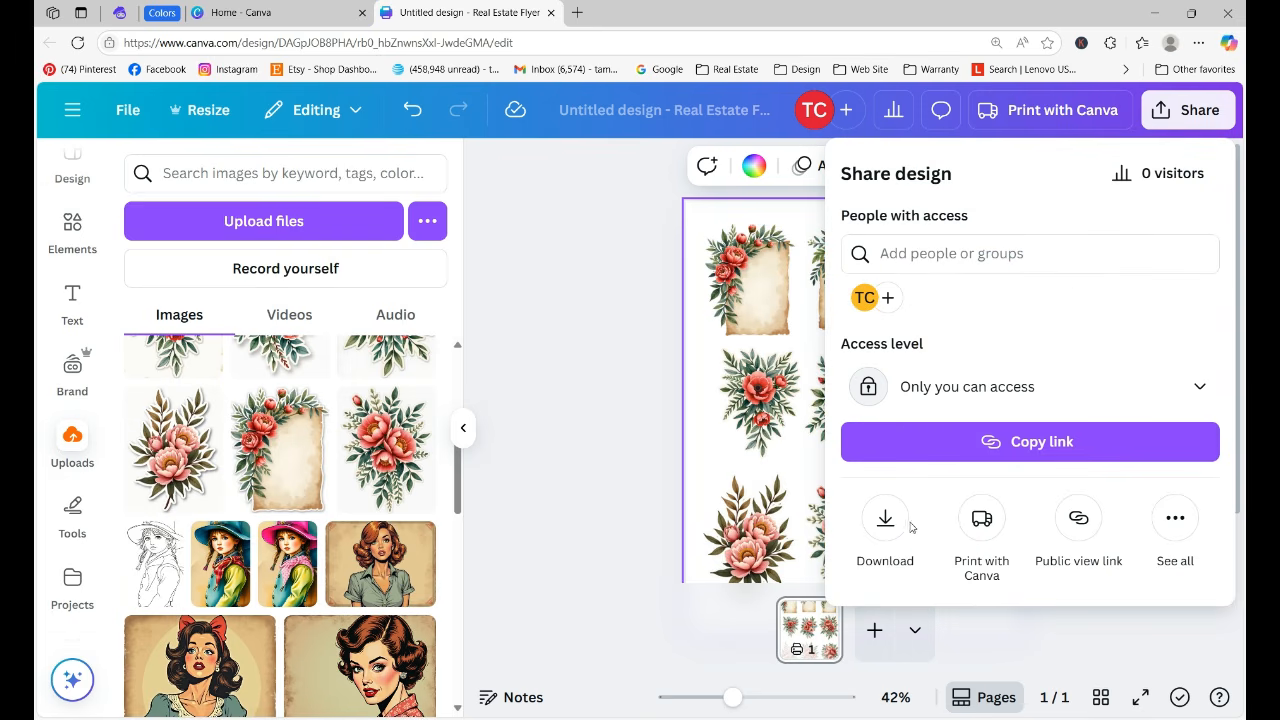
{"action": "left_click", "coordinate": [884, 520]}
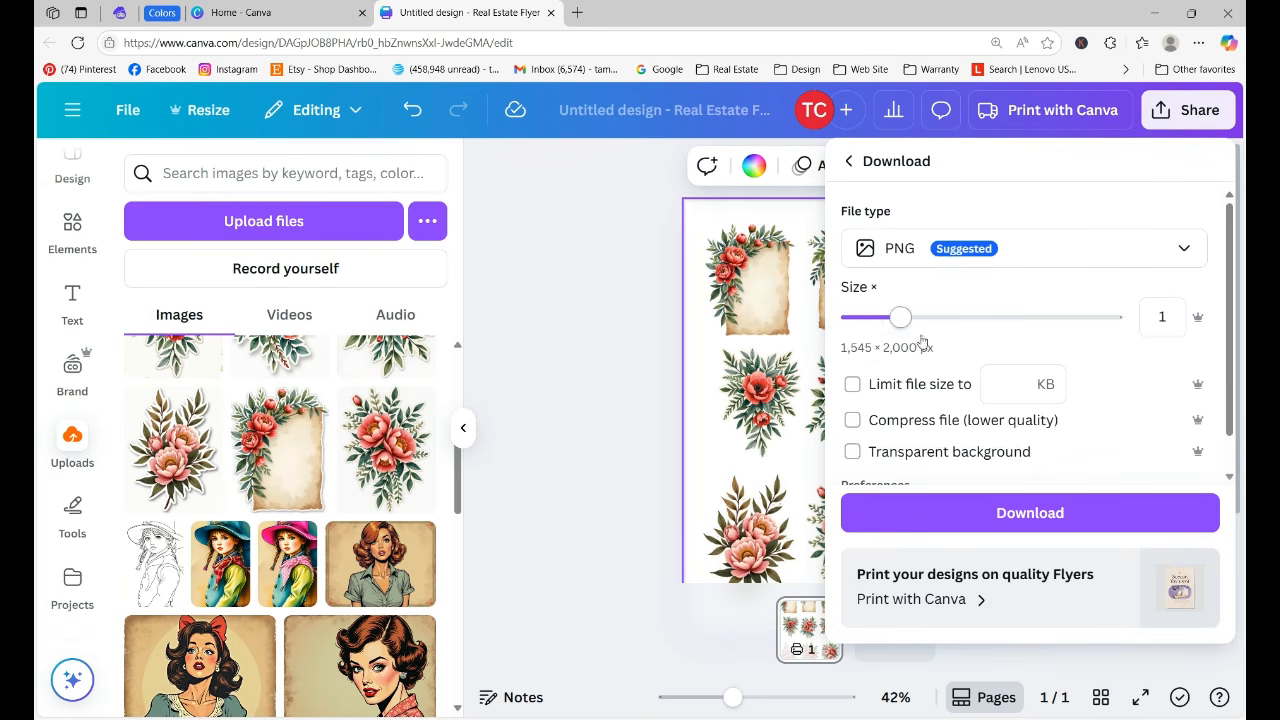
{"action": "left_click", "coordinate": [1000, 514]}
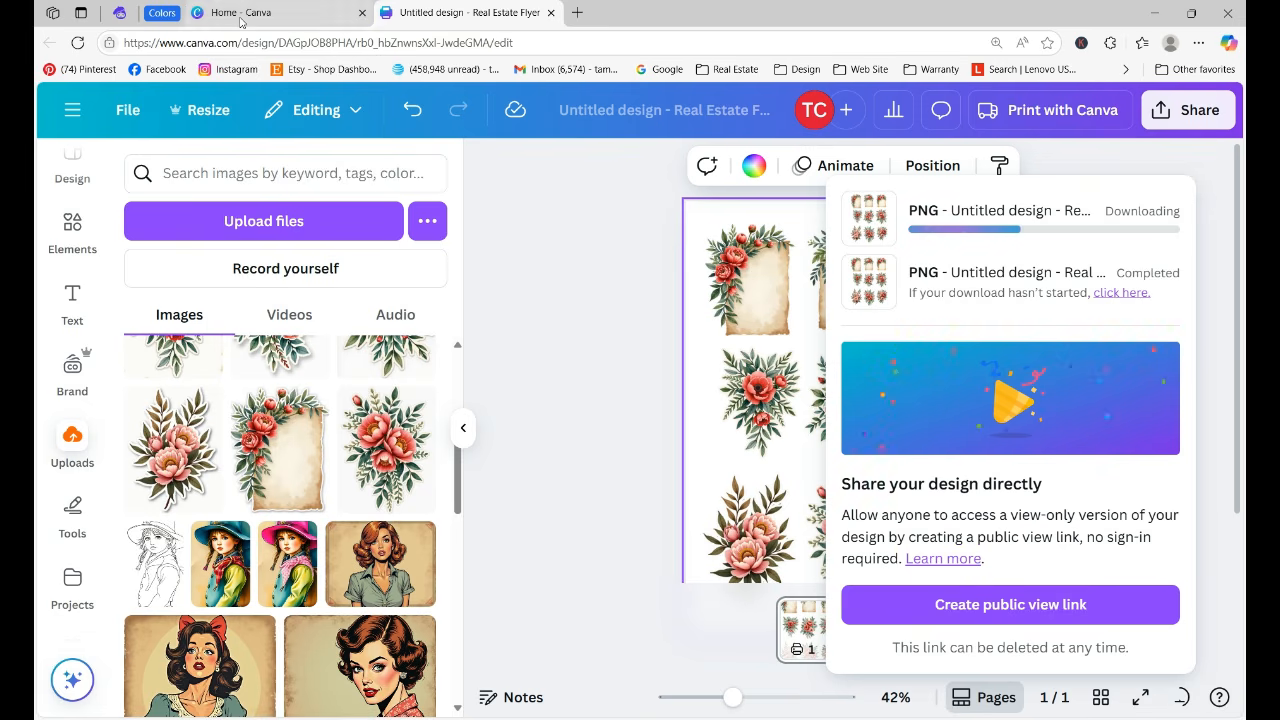
Switch to Artistly and upload the smaller sticker sheet PNG from the computer as the bulk action's image
{"action": "left_click", "coordinate": [119, 12]}
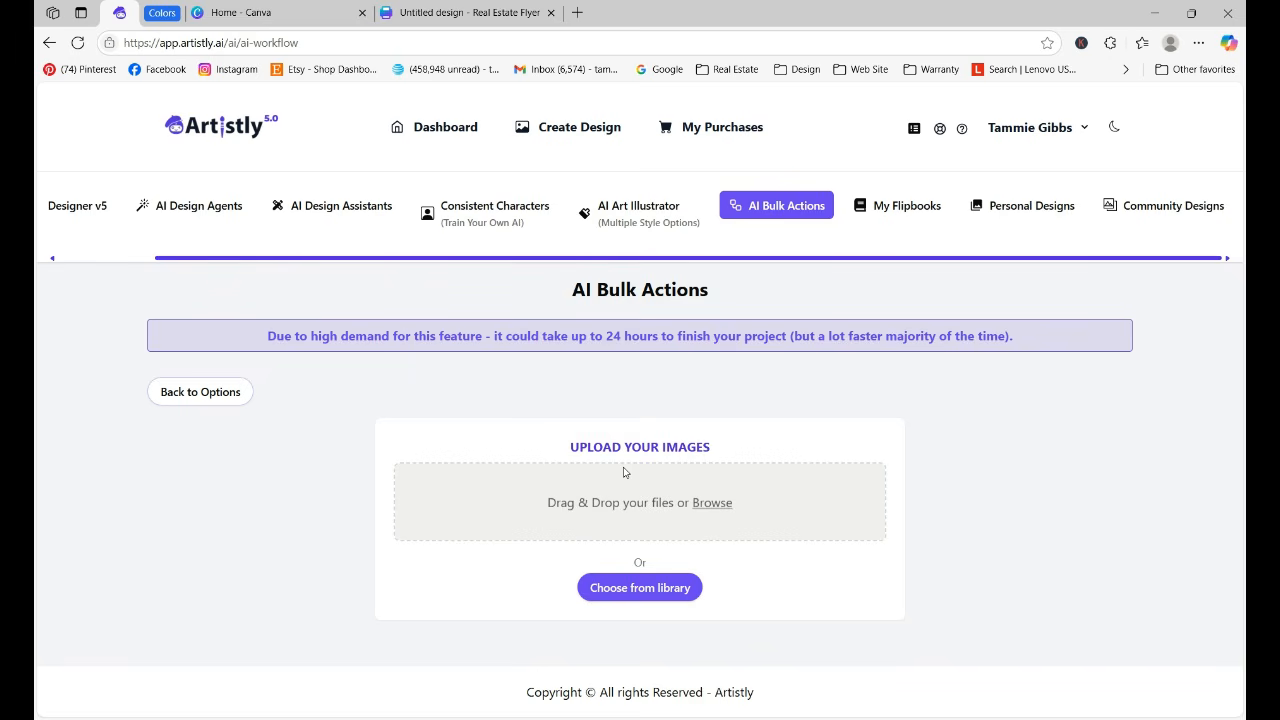
{"action": "left_click", "coordinate": [714, 503]}
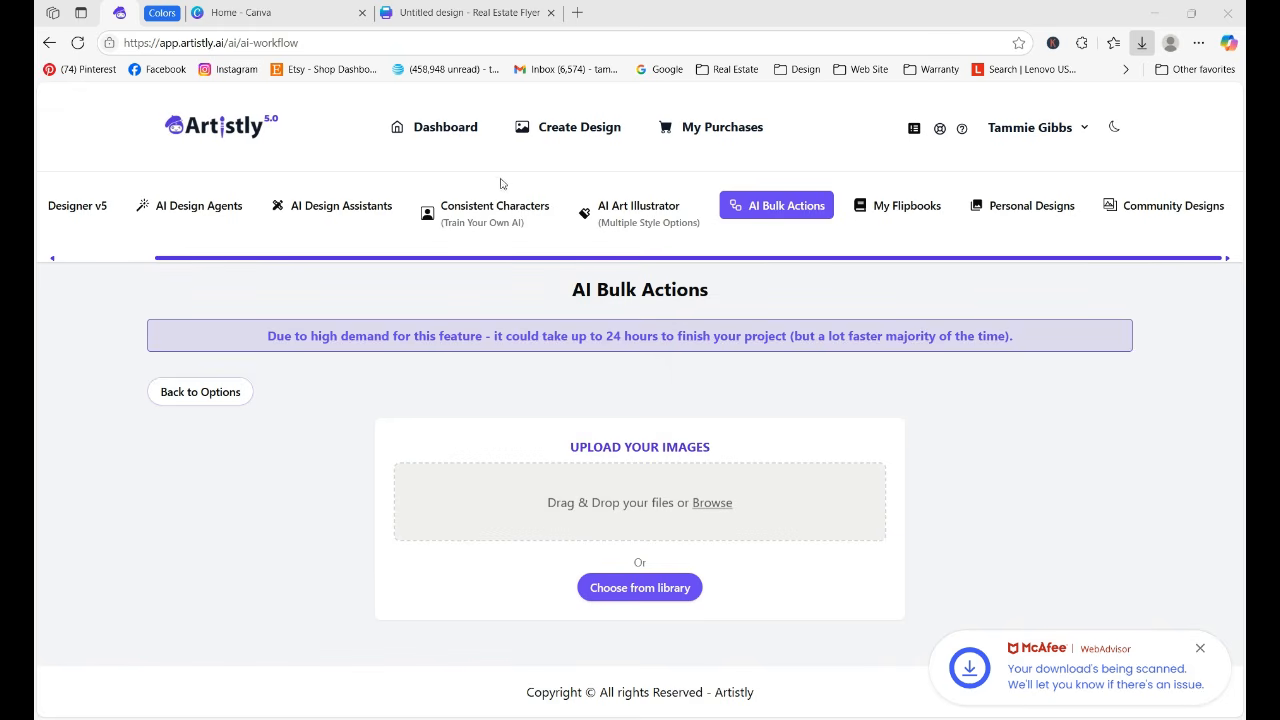
{"action": "left_click", "coordinate": [999, 652]}
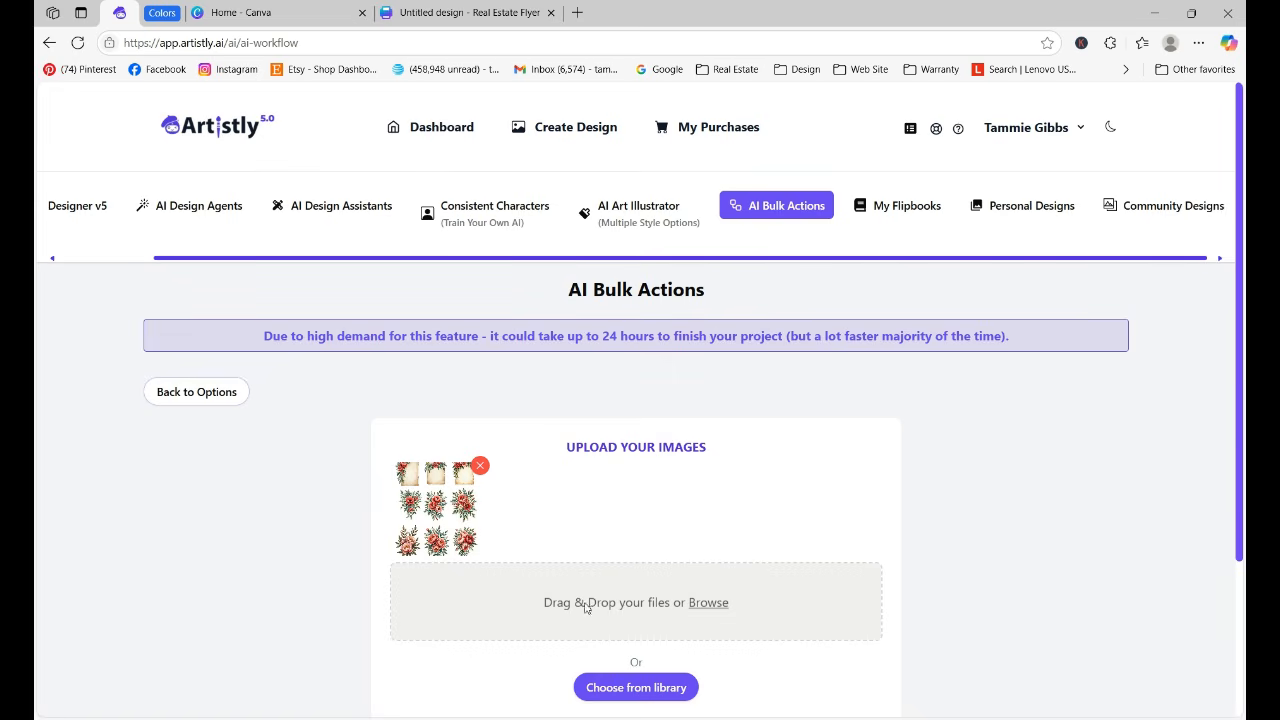
Add Remove Background as the first step of the bulk action
{"action": "scroll", "coordinate": [1238, 234], "scroll_direction": "down", "scroll_amount": 3}
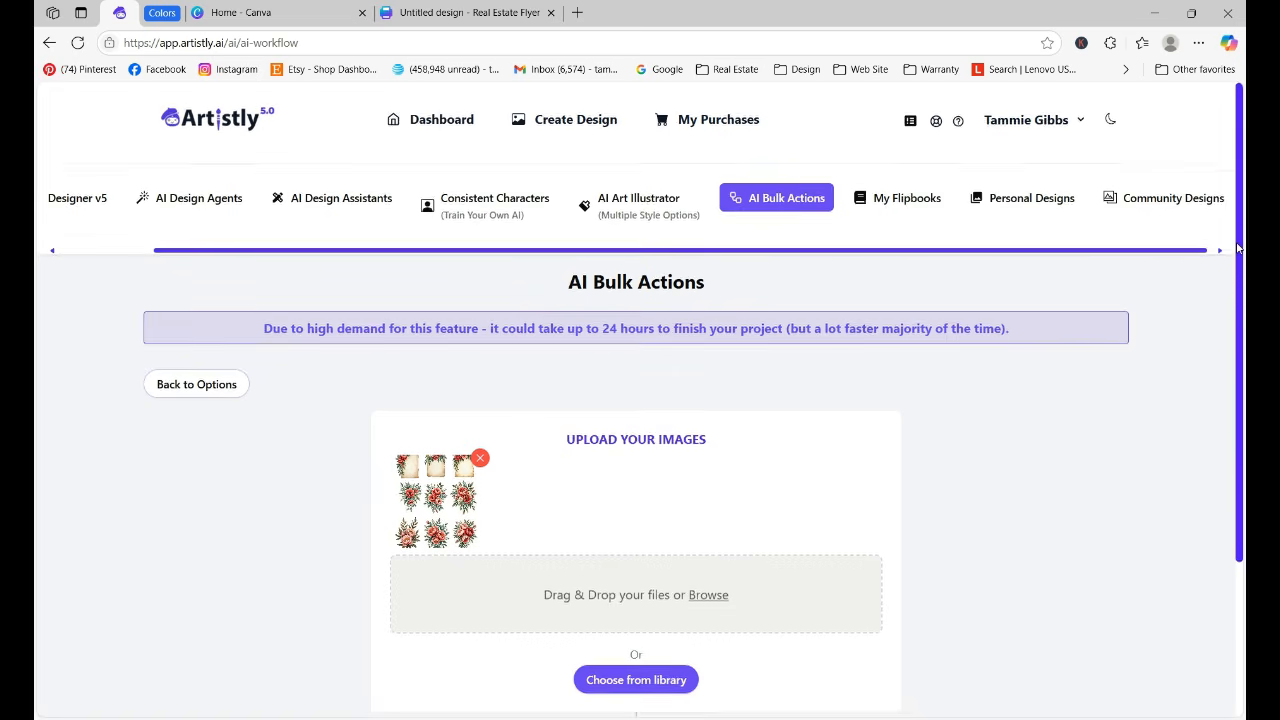
{"action": "left_click", "coordinate": [640, 556]}
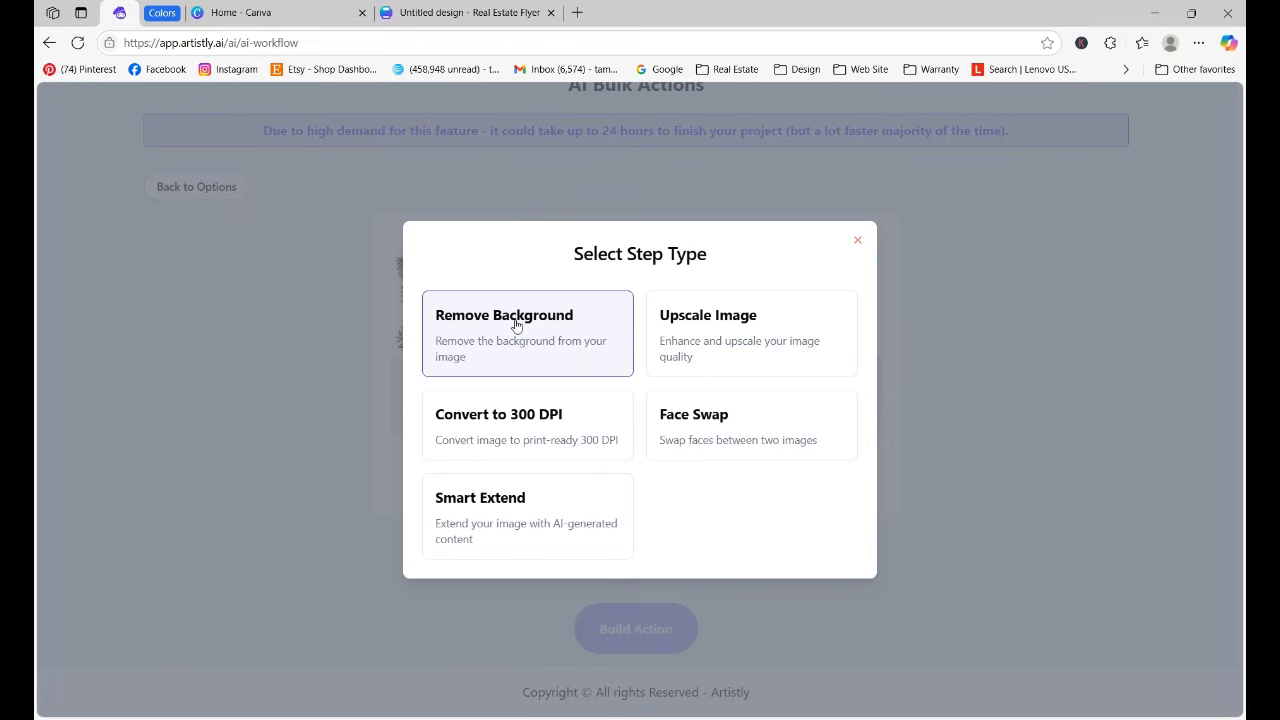
{"action": "left_click", "coordinate": [516, 325]}
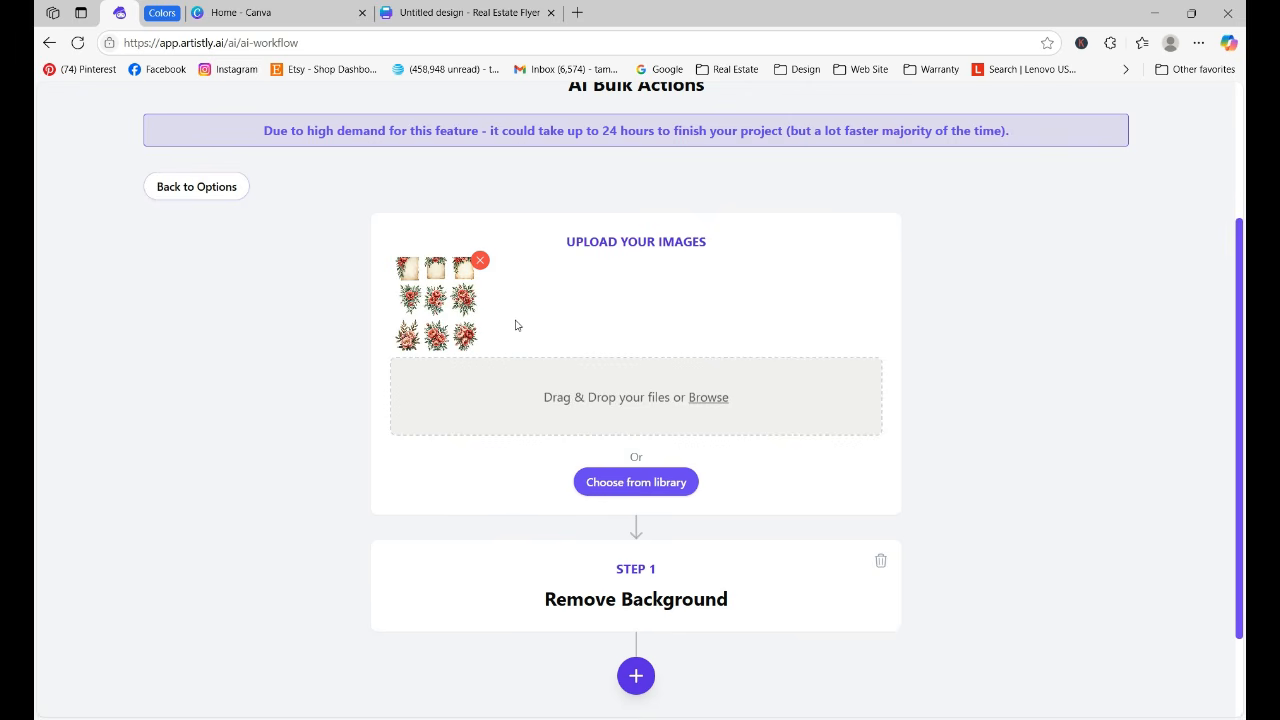
Add an Upscale Image step set to Only Upscale, followed by a Convert to 300 DPI step
{"action": "left_click", "coordinate": [638, 678]}
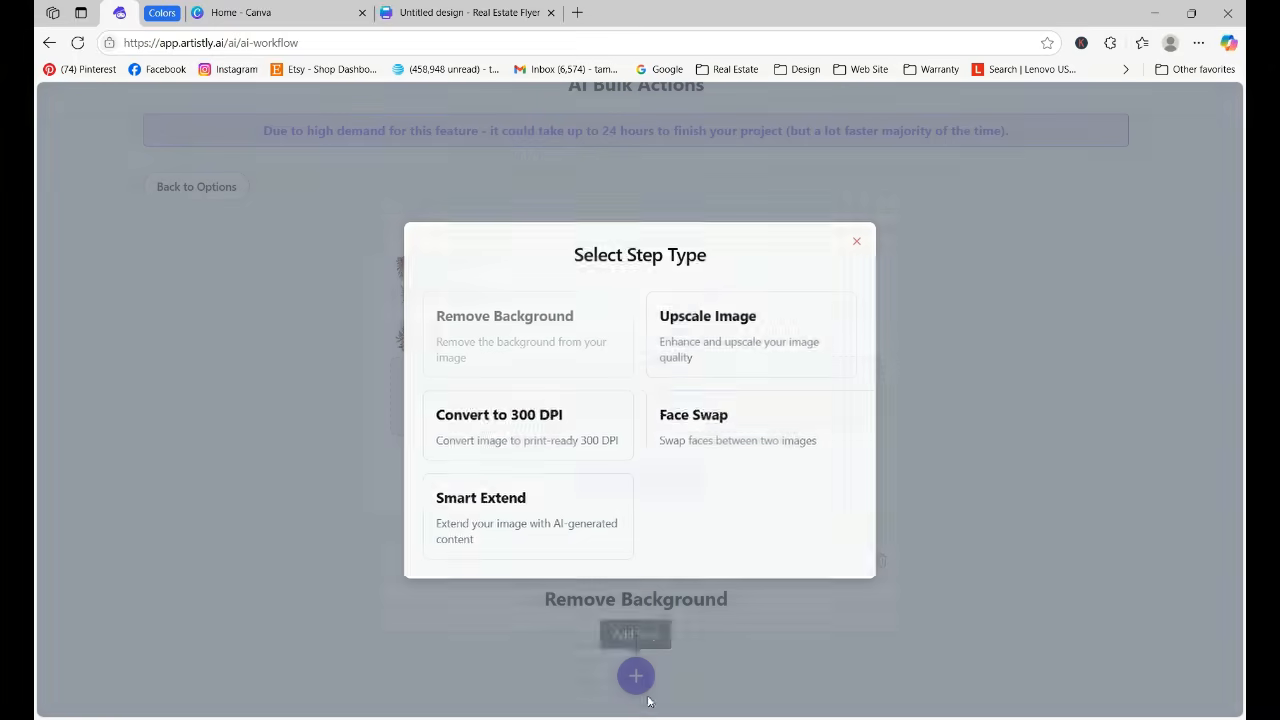
{"action": "left_click", "coordinate": [703, 345]}
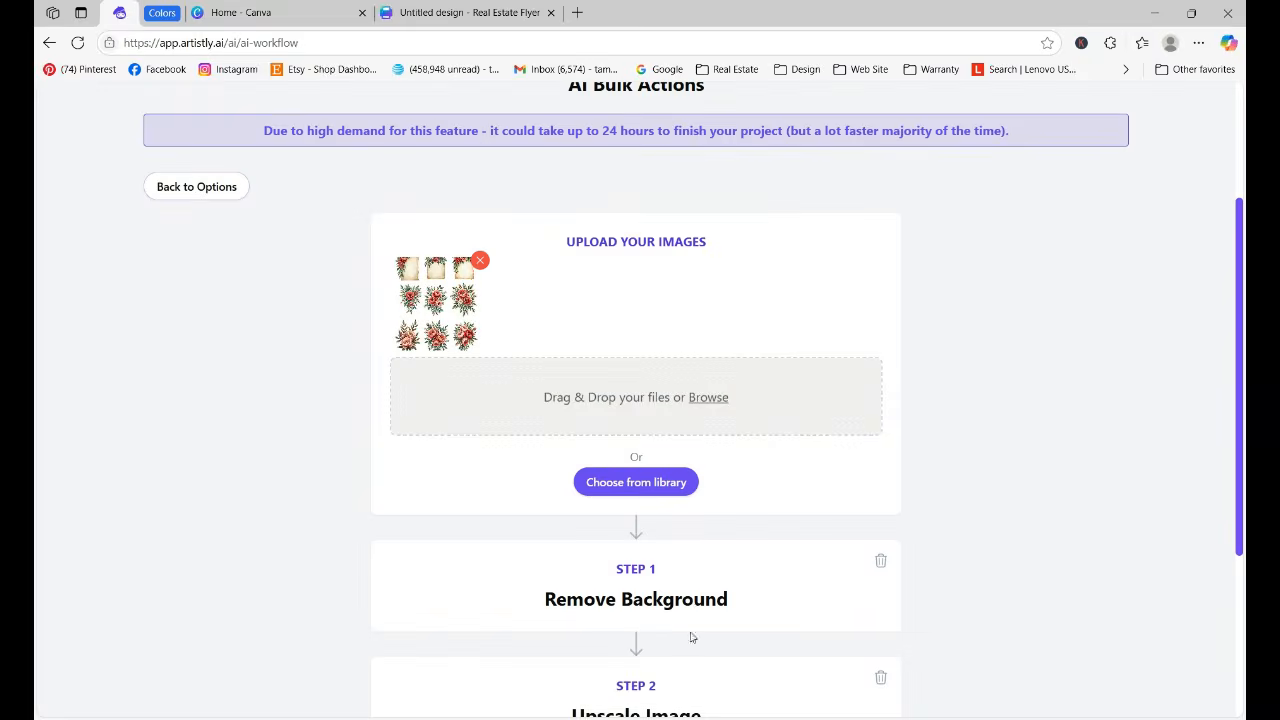
{"action": "scroll", "coordinate": [790, 640], "scroll_direction": "down", "scroll_amount": 3}
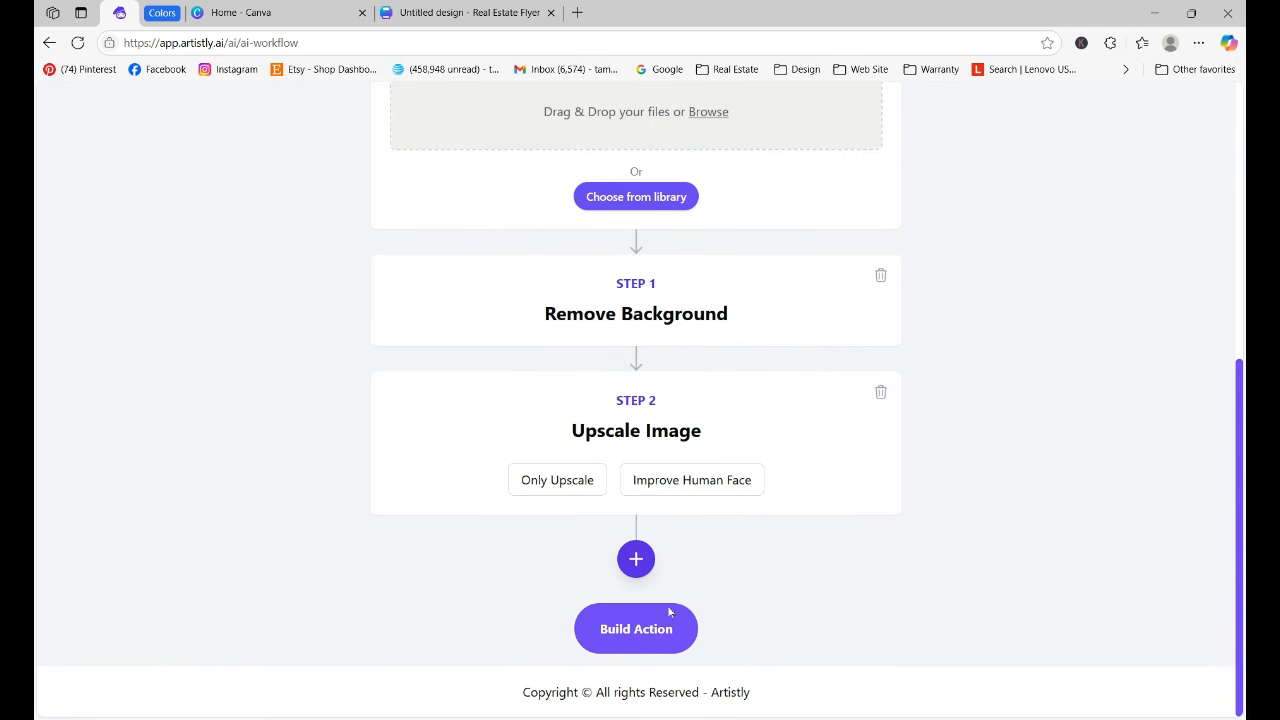
{"action": "left_click", "coordinate": [556, 479]}
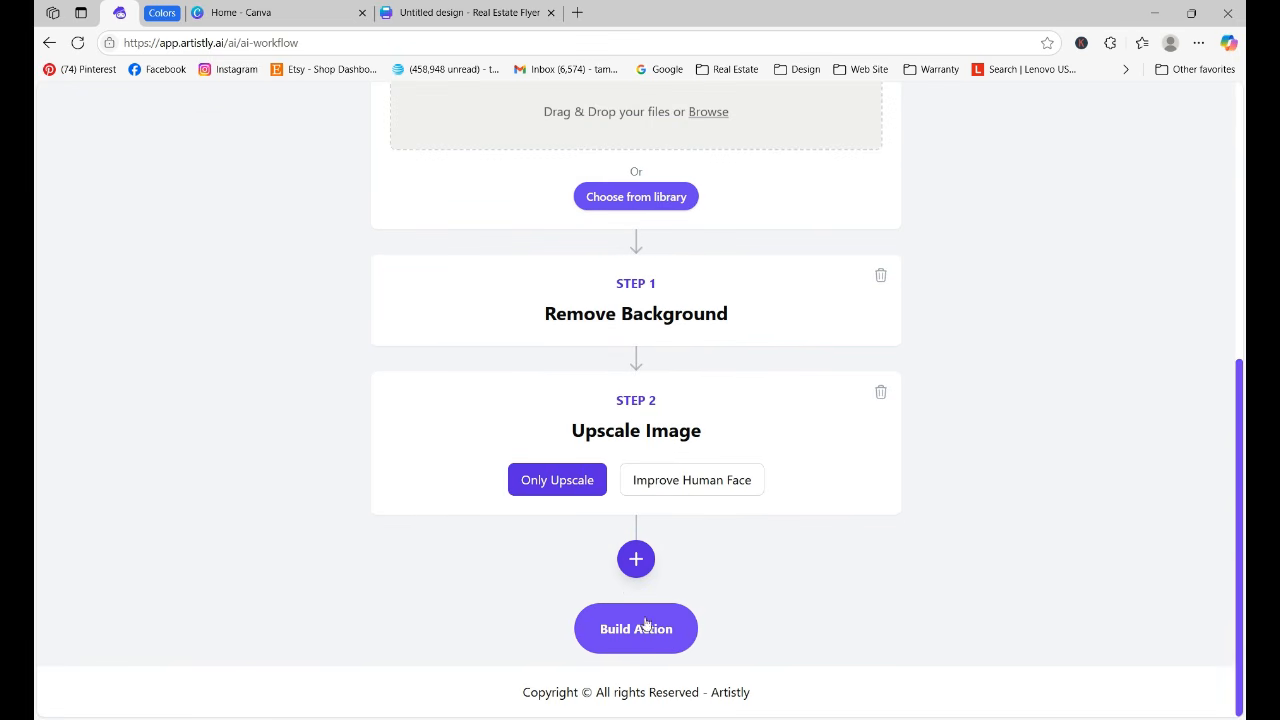
{"action": "left_click", "coordinate": [636, 558]}
{"action": "left_click", "coordinate": [508, 426]}
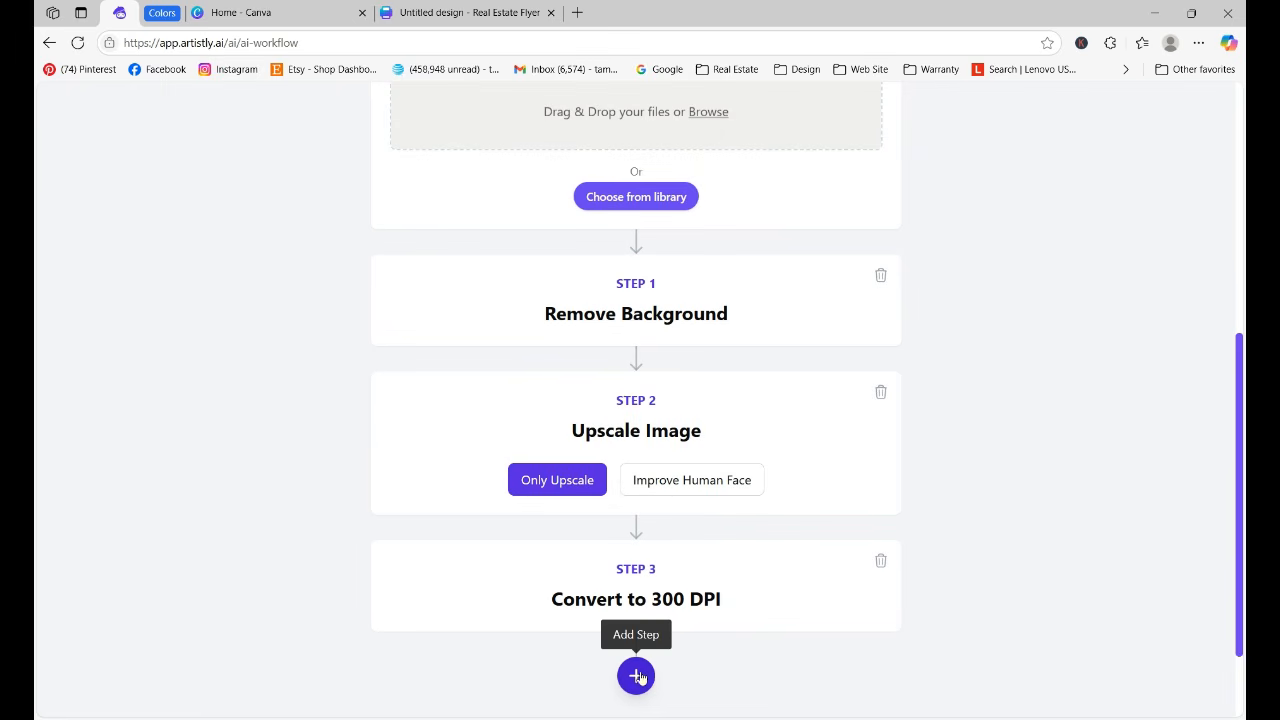
Build the bulk action with the title "Floral Stickers" and check its progress in the personal designs
{"action": "left_click_drag", "start_coordinate": [1241, 457], "coordinate": [1237, 614]}
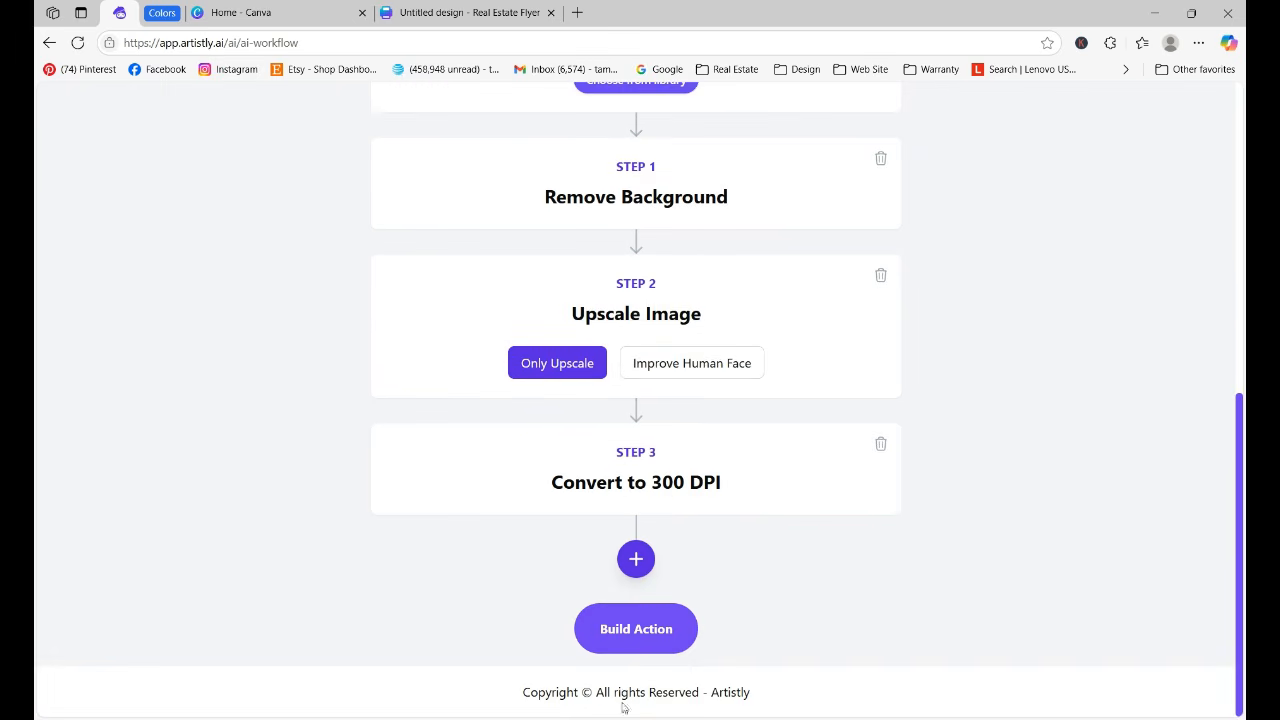
{"action": "left_click", "coordinate": [620, 640]}
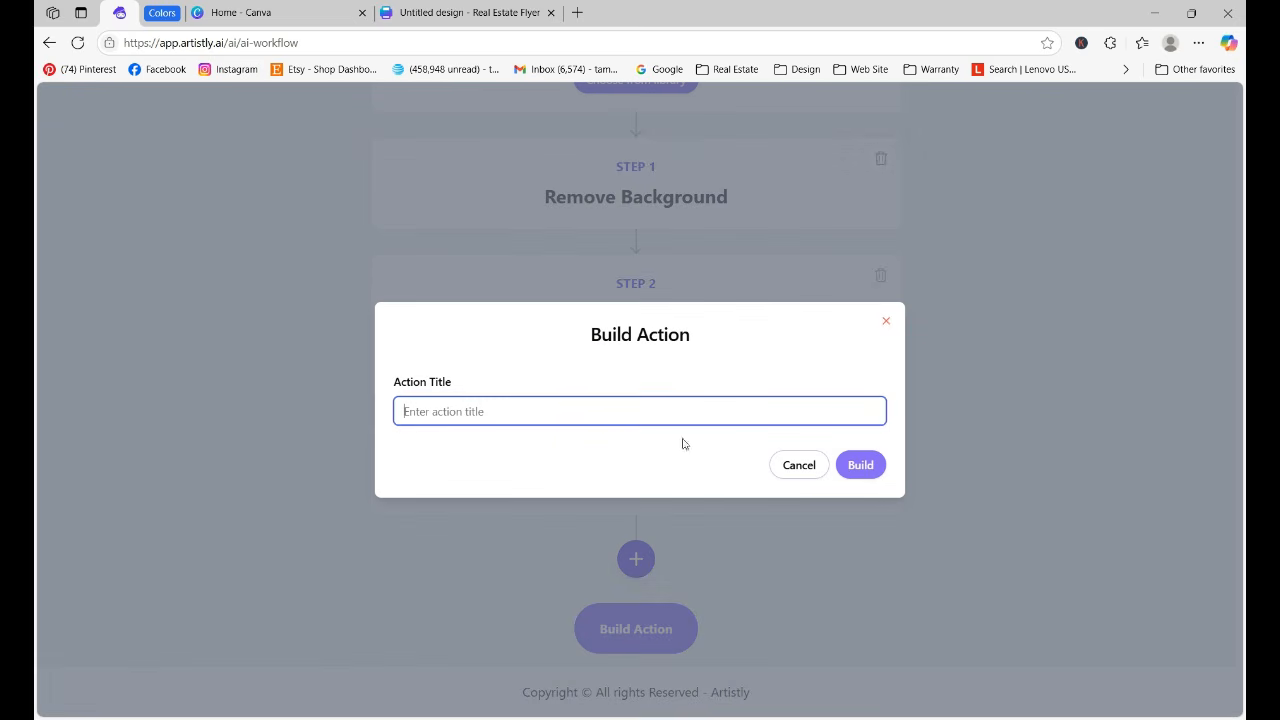
{"action": "type", "text": "Floral Stickers"}
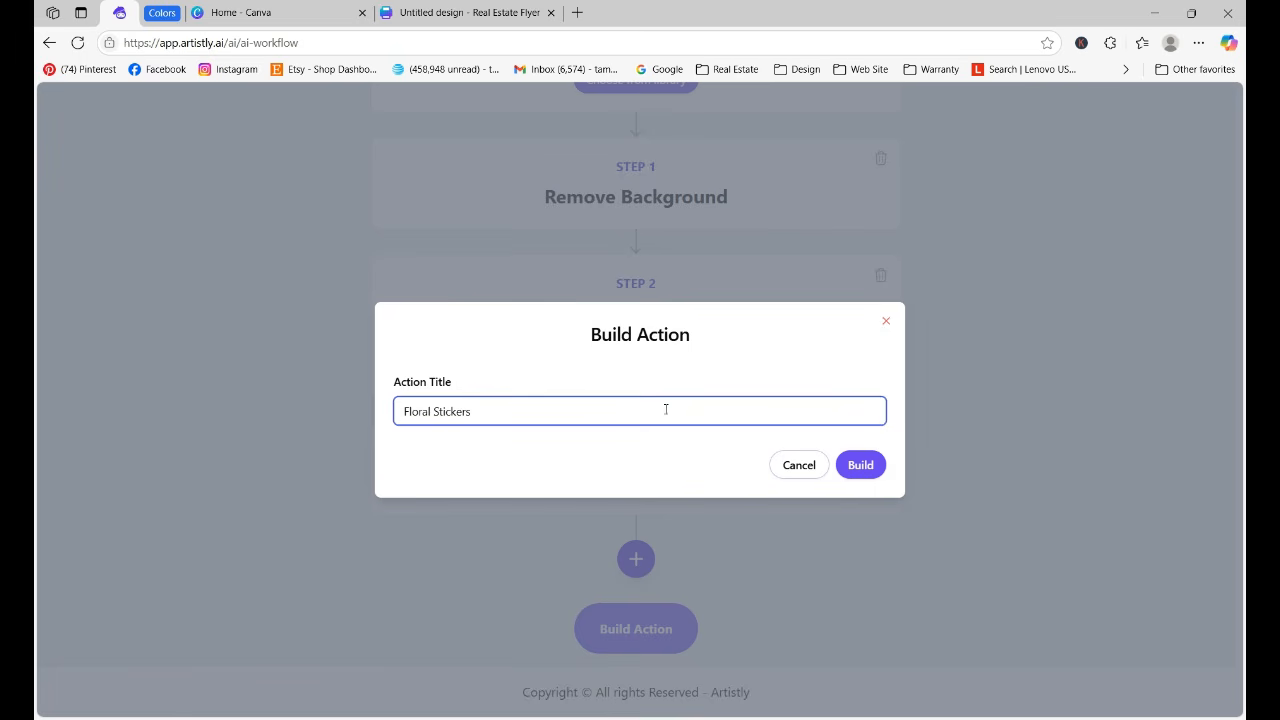
{"action": "left_click", "coordinate": [872, 465]}
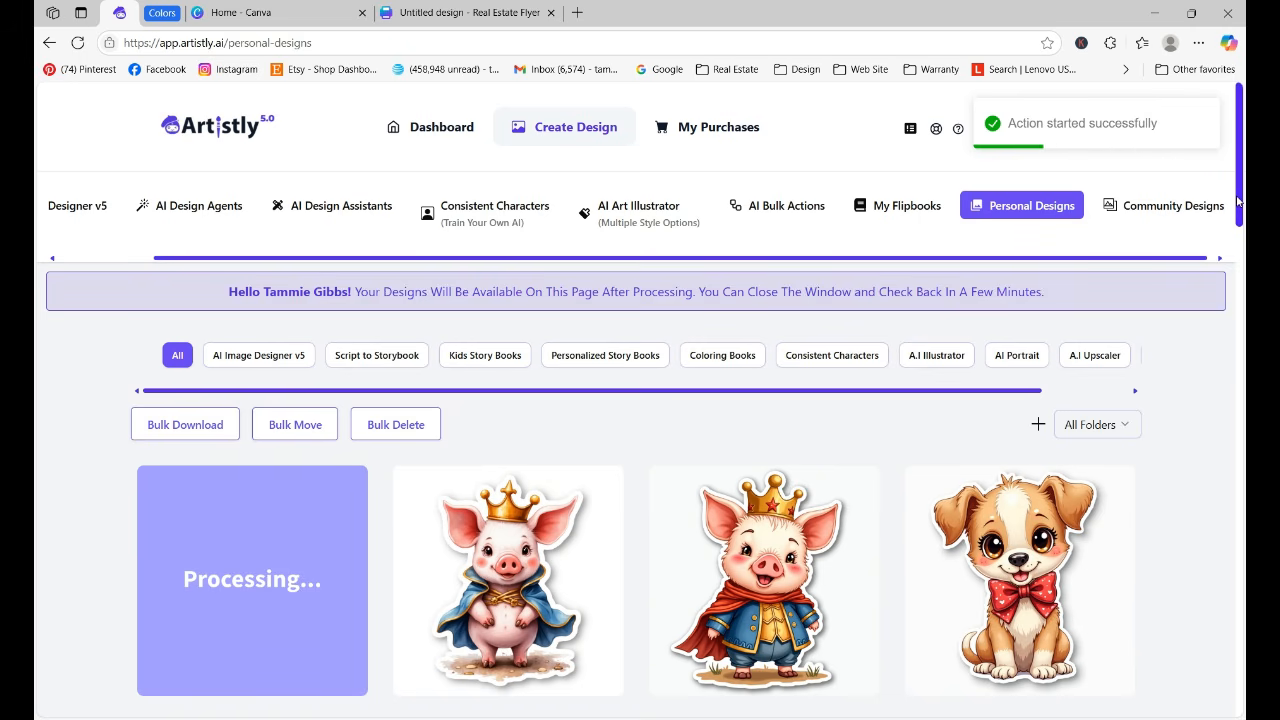
{"action": "scroll", "coordinate": [1231, 344], "scroll_direction": "down", "scroll_amount": 2}
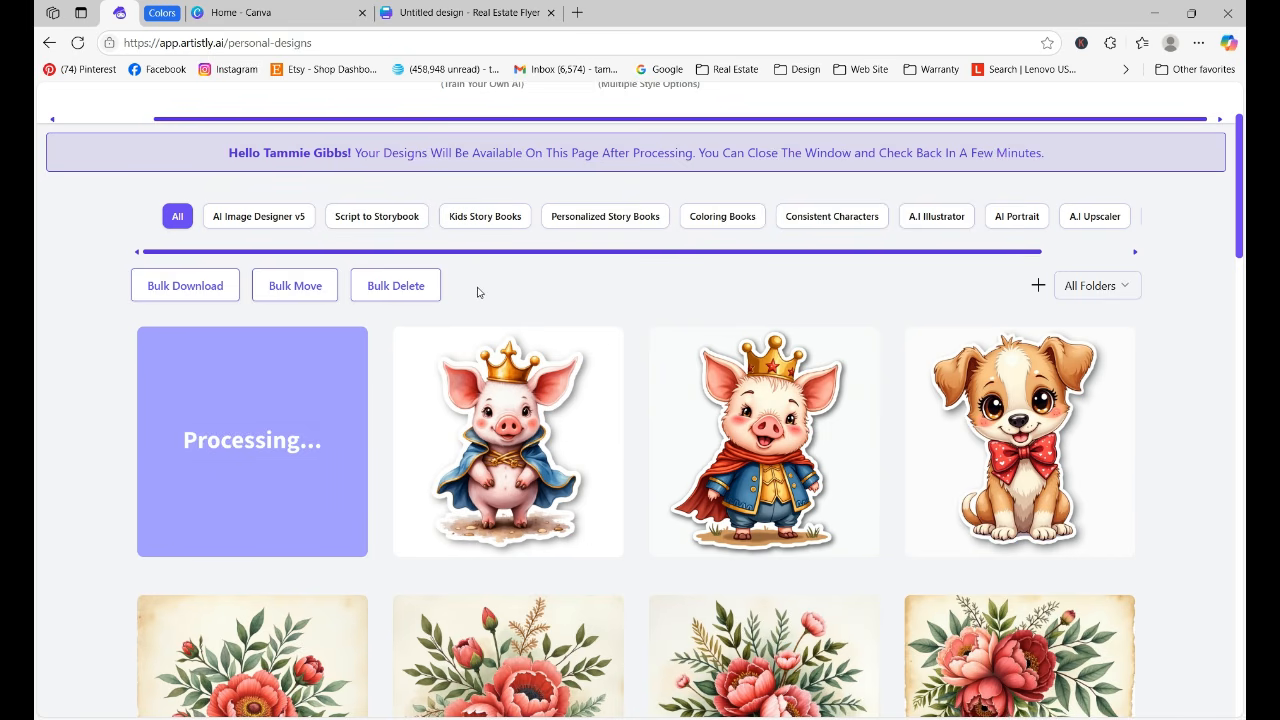
Refresh the personal designs page and filter the designs to the Owls Woodsy folder
{"action": "left_click_drag", "start_coordinate": [477, 292], "coordinate": [79, 90]}
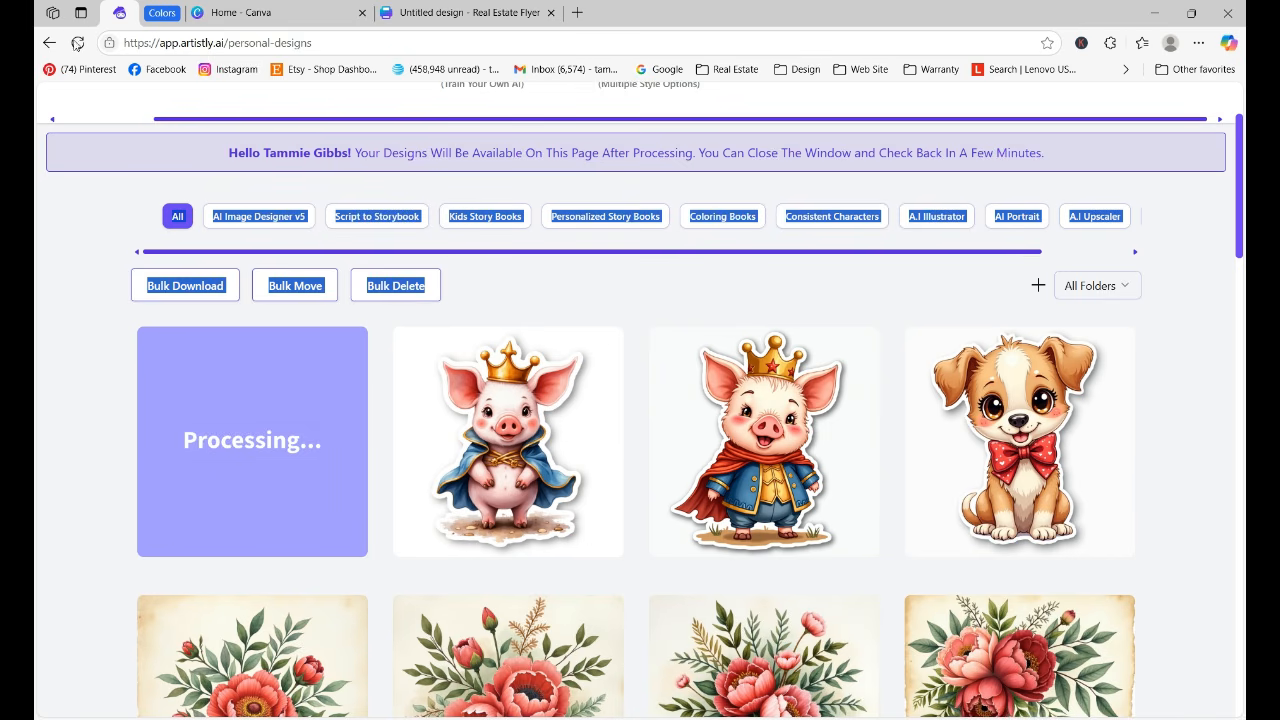
{"action": "left_click", "coordinate": [77, 43]}
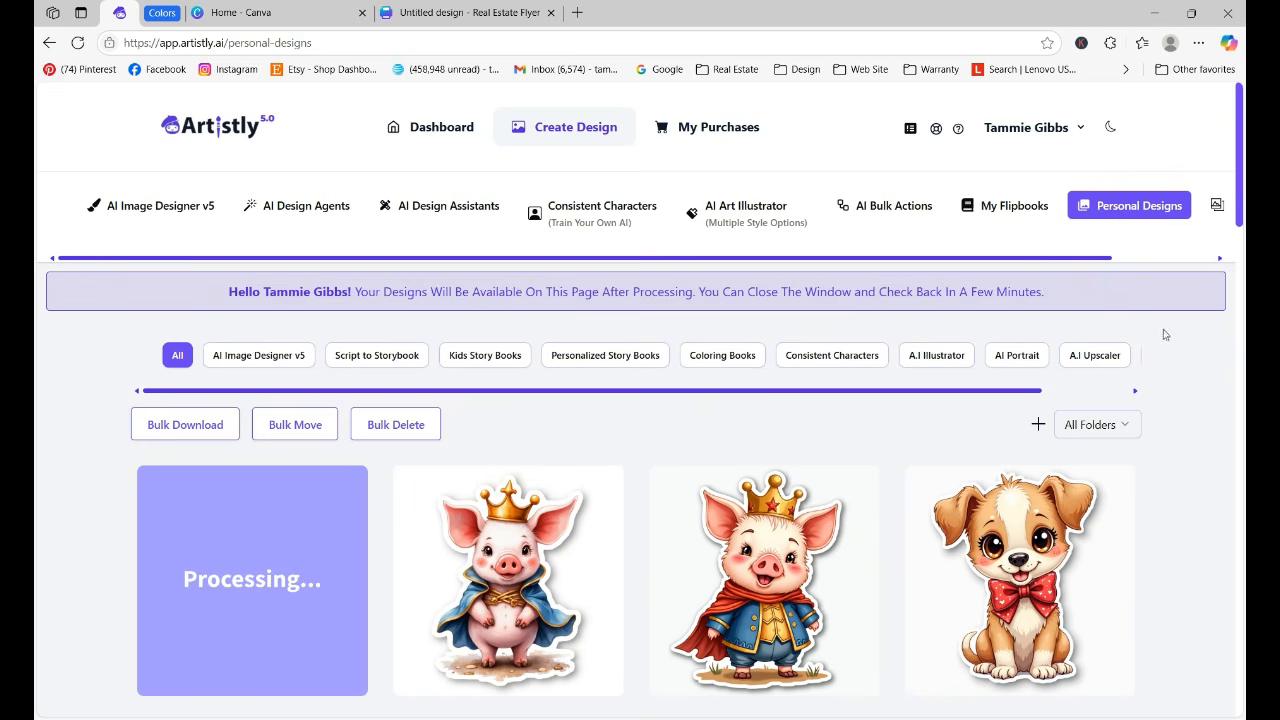
{"action": "left_click", "coordinate": [1090, 427]}
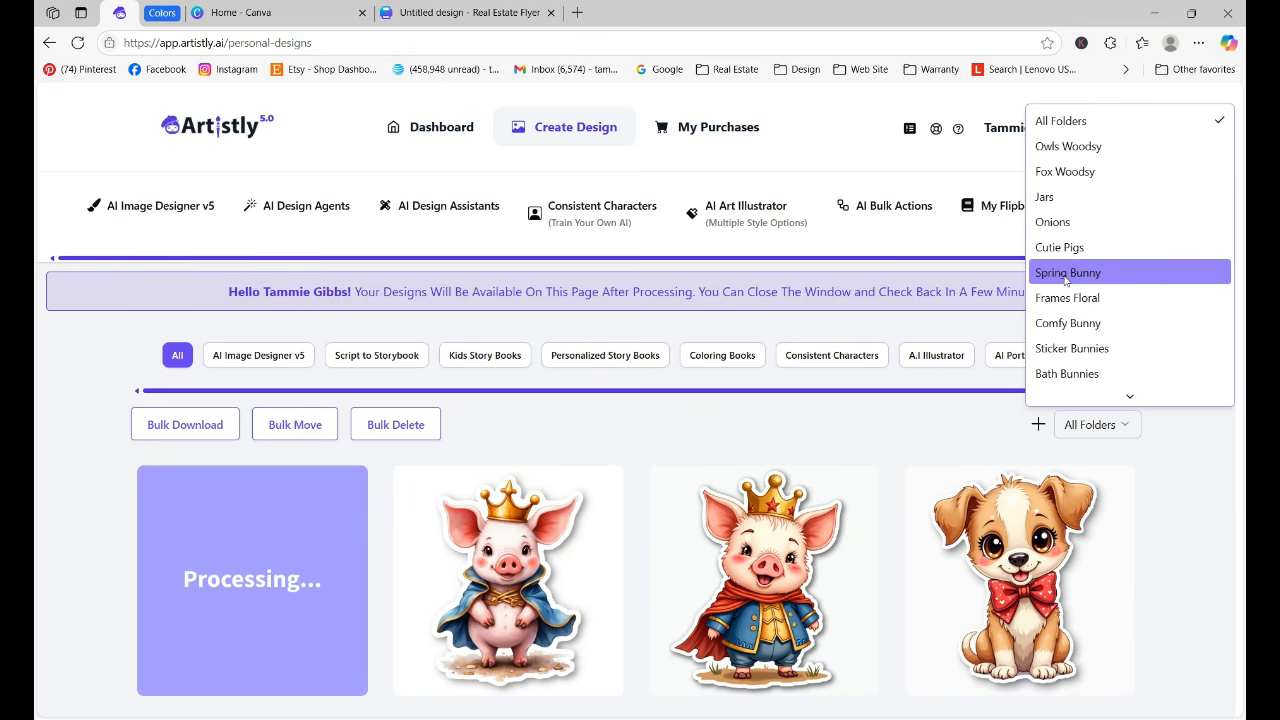
{"action": "mouse_move", "coordinate": [1120, 392]}
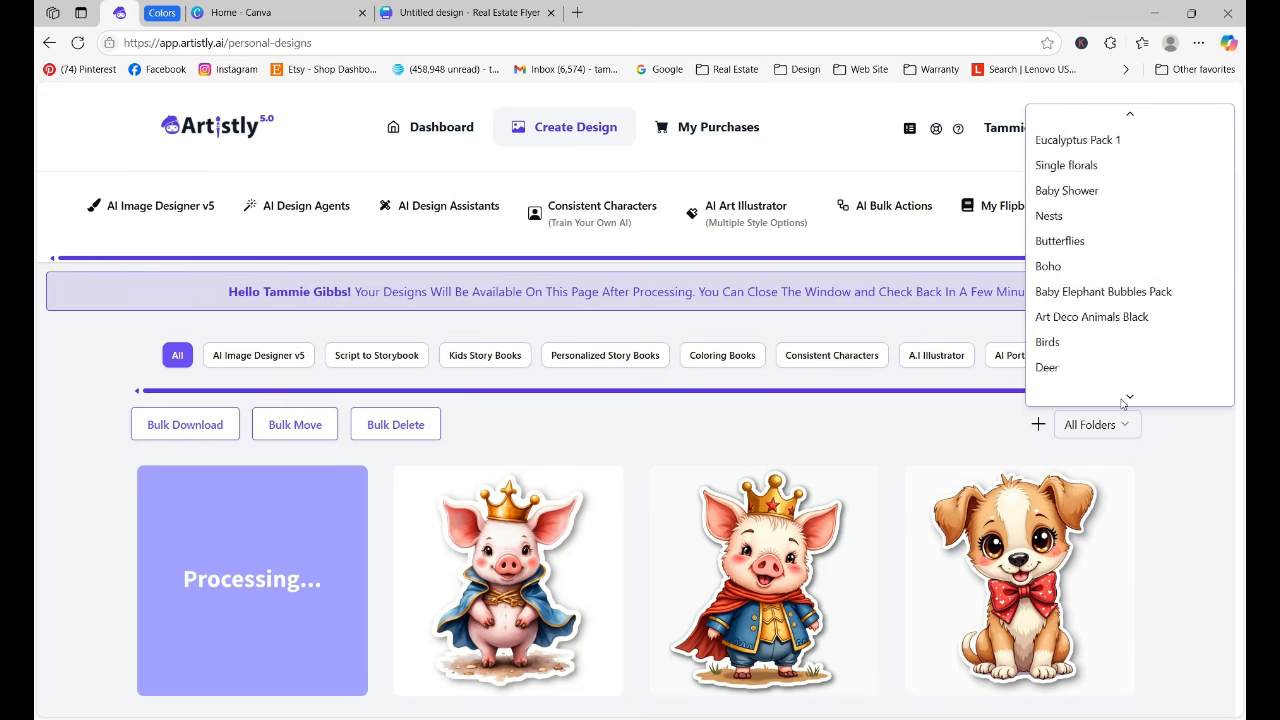
{"action": "mouse_move", "coordinate": [1125, 115]}
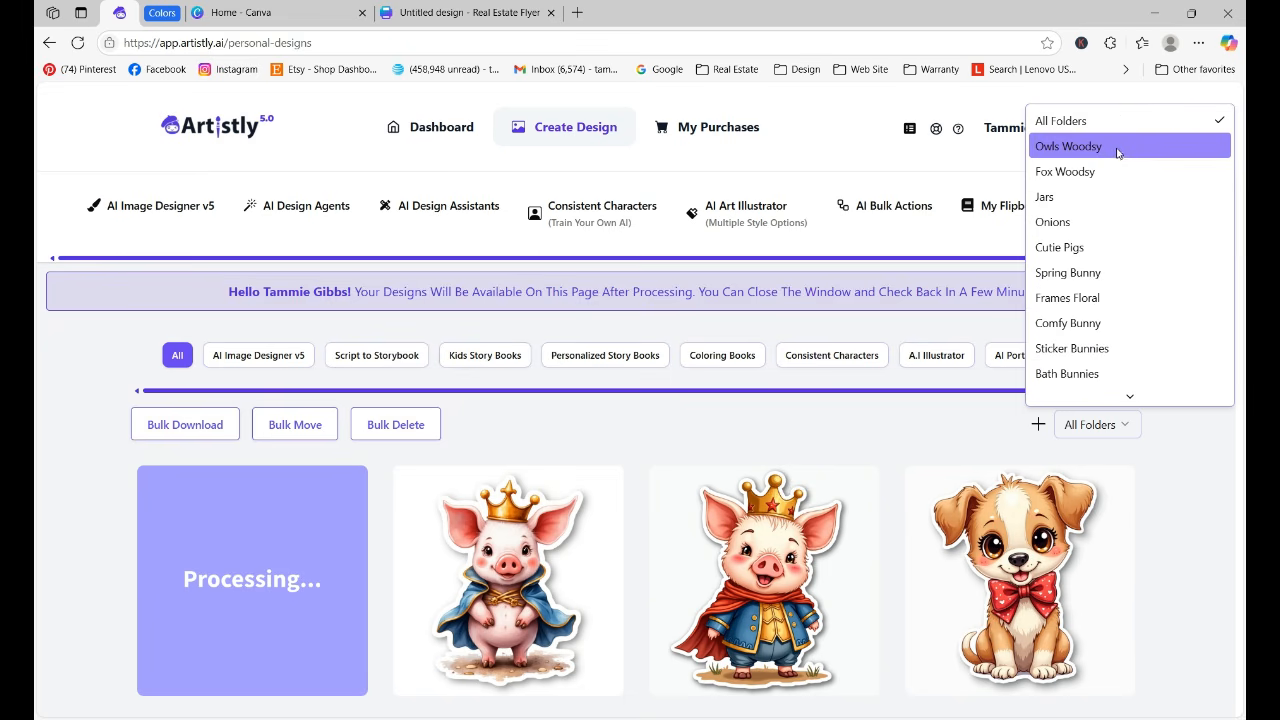
{"action": "left_click", "coordinate": [1113, 148]}
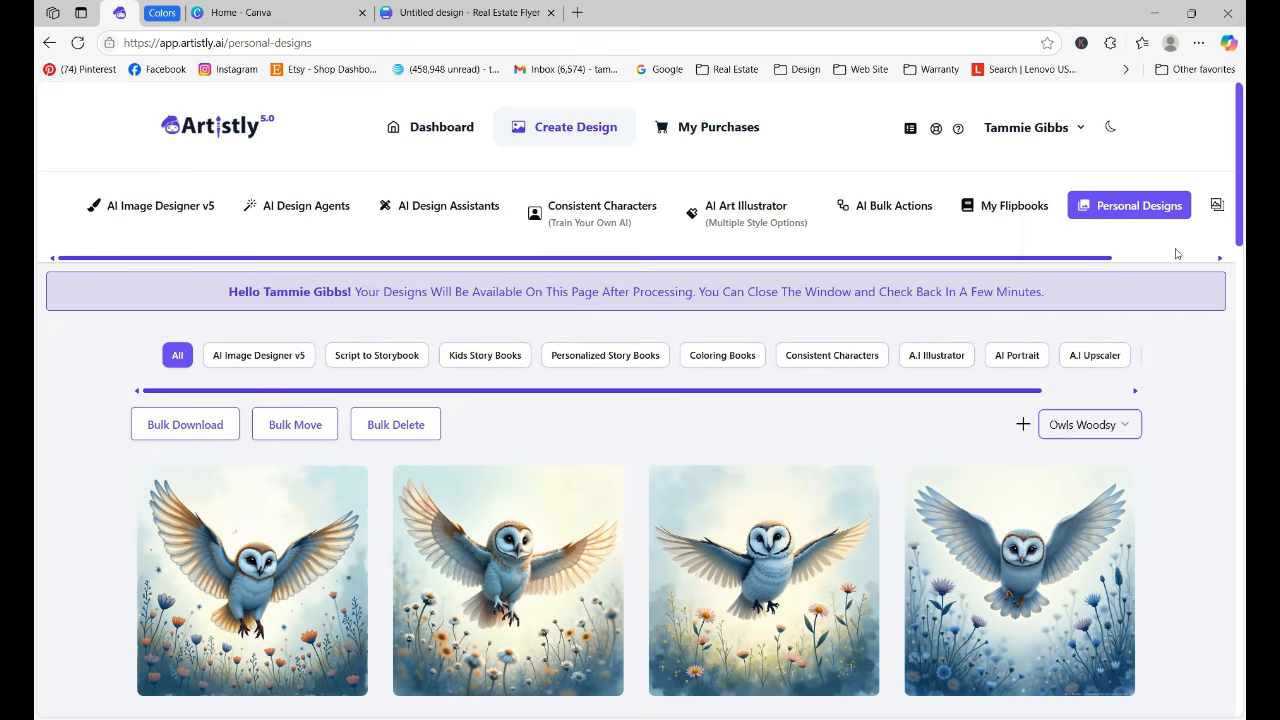
Open the baby raccoon design beside the squirrel near the end of the loaded designs and start re-generating it
{"action": "scroll", "coordinate": [1212, 203], "scroll_direction": "down", "scroll_amount": 4}
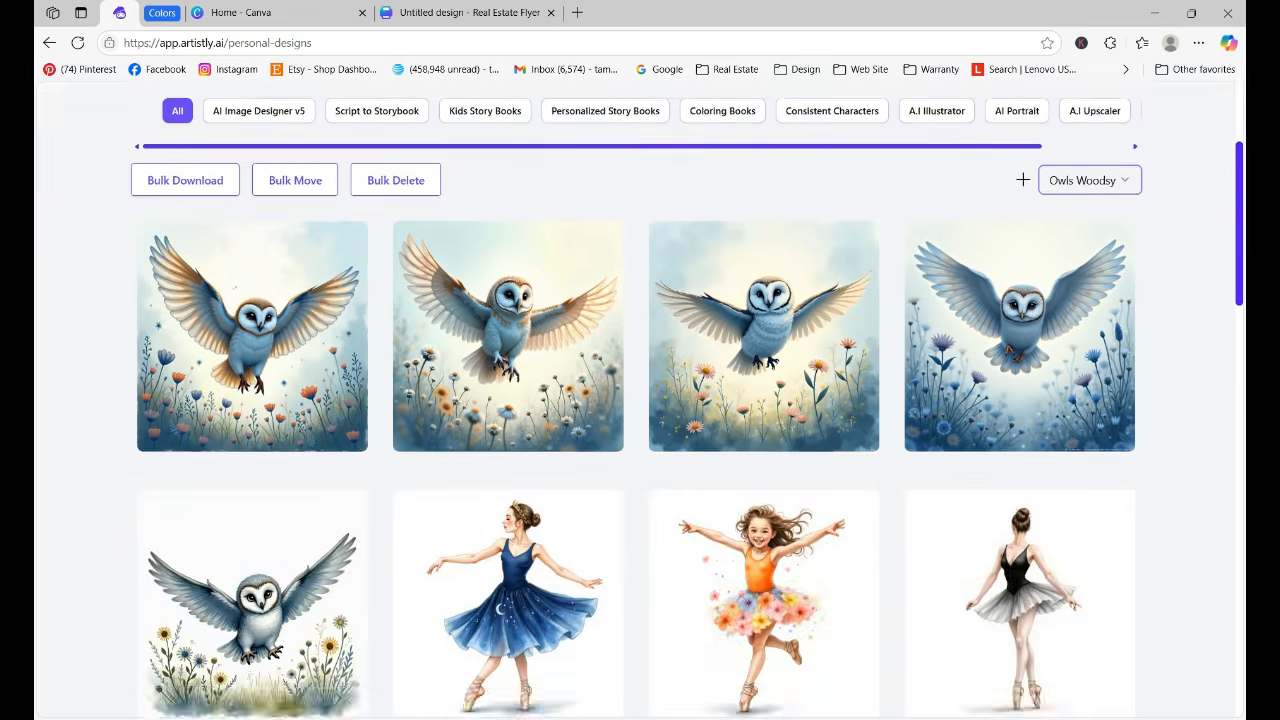
{"action": "scroll", "coordinate": [636, 399], "scroll_direction": "down", "scroll_amount": 4}
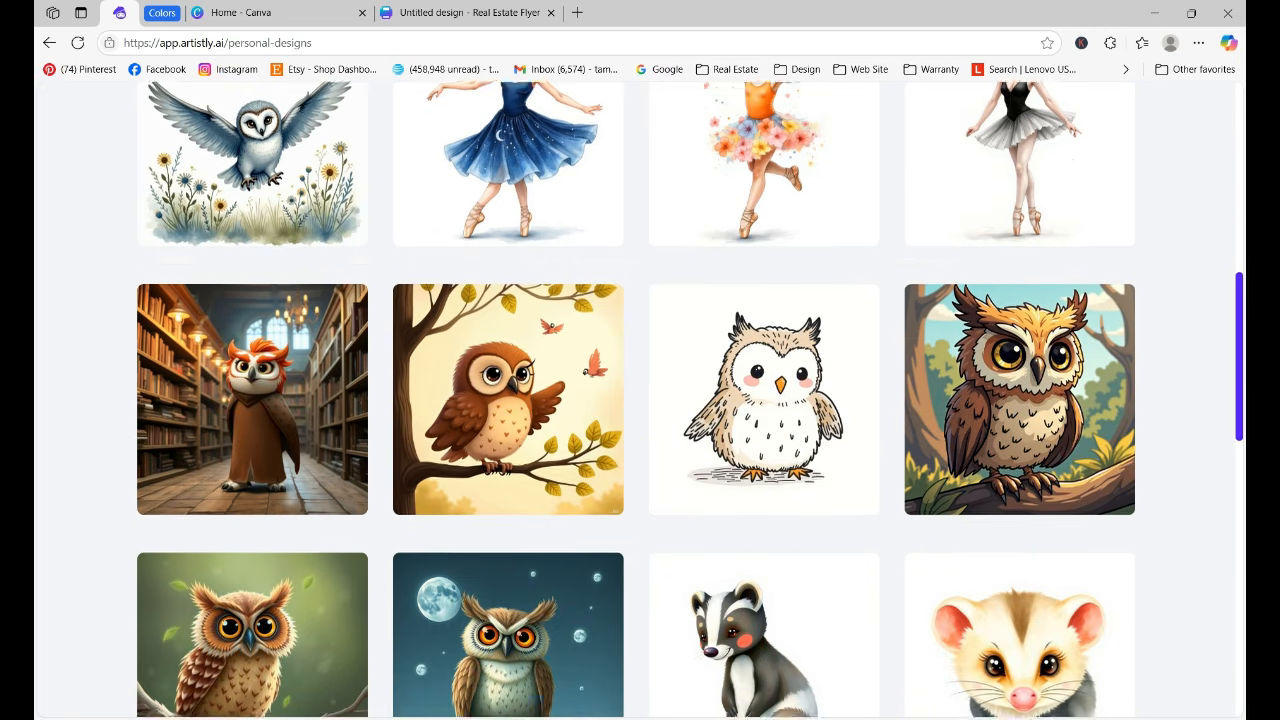
{"action": "scroll", "coordinate": [640, 399], "scroll_direction": "down", "scroll_amount": 4}
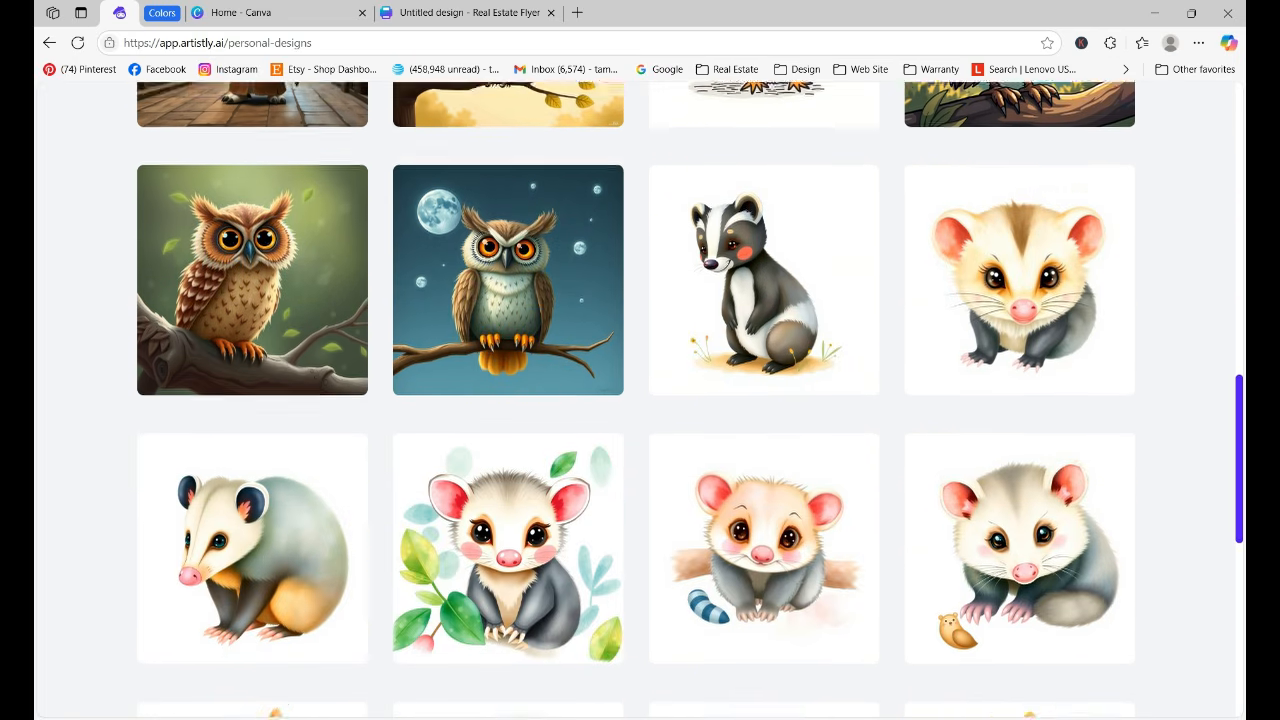
{"action": "scroll", "coordinate": [640, 399], "scroll_direction": "down", "scroll_amount": 5}
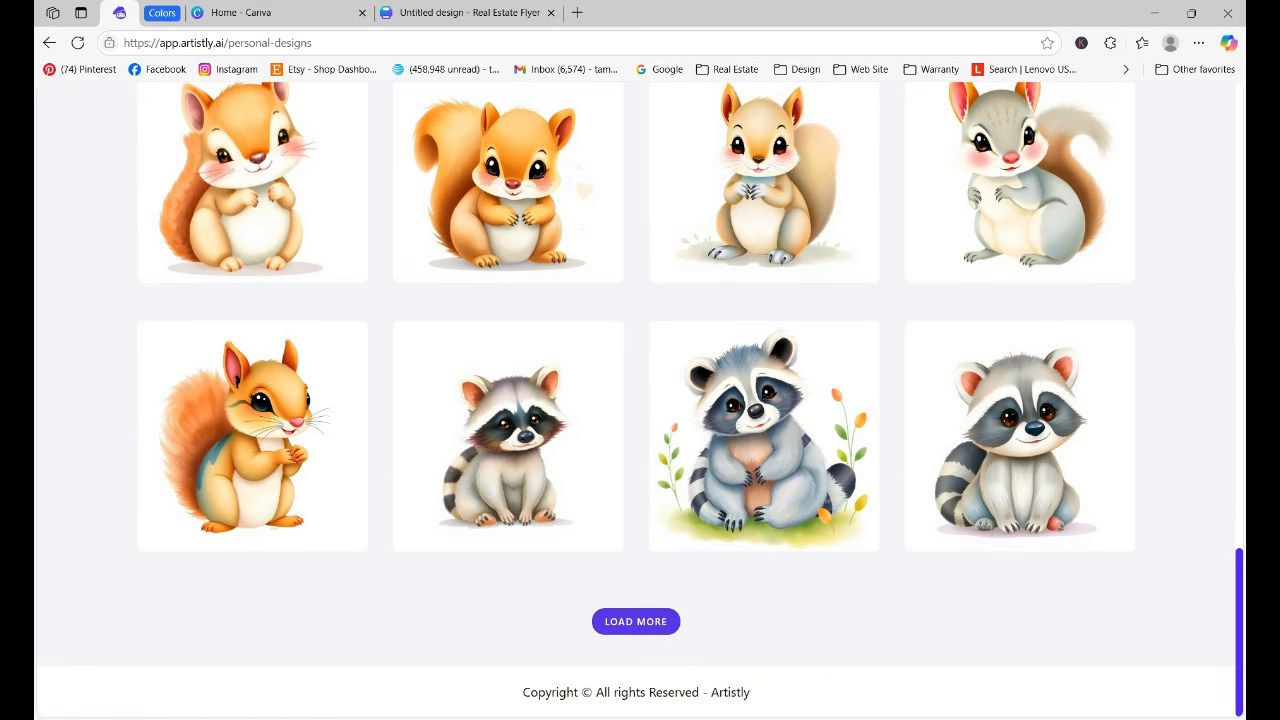
{"action": "mouse_move", "coordinate": [572, 435]}
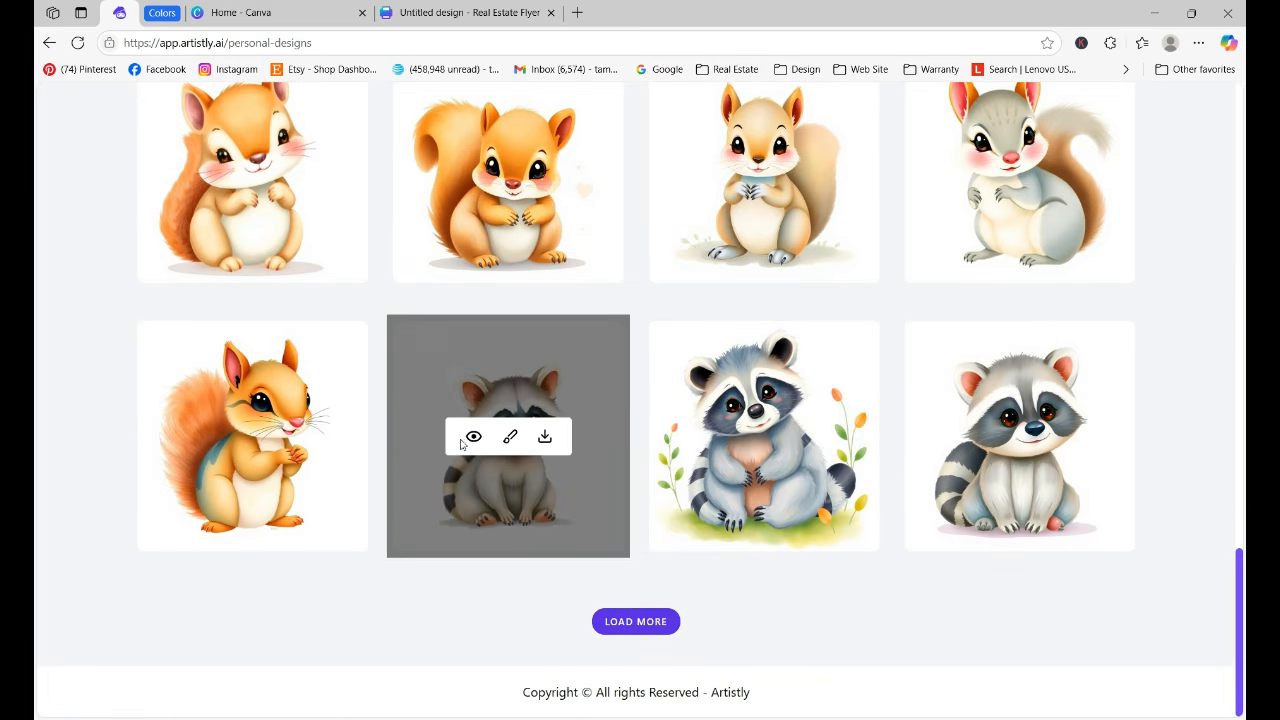
{"action": "left_click", "coordinate": [474, 438]}
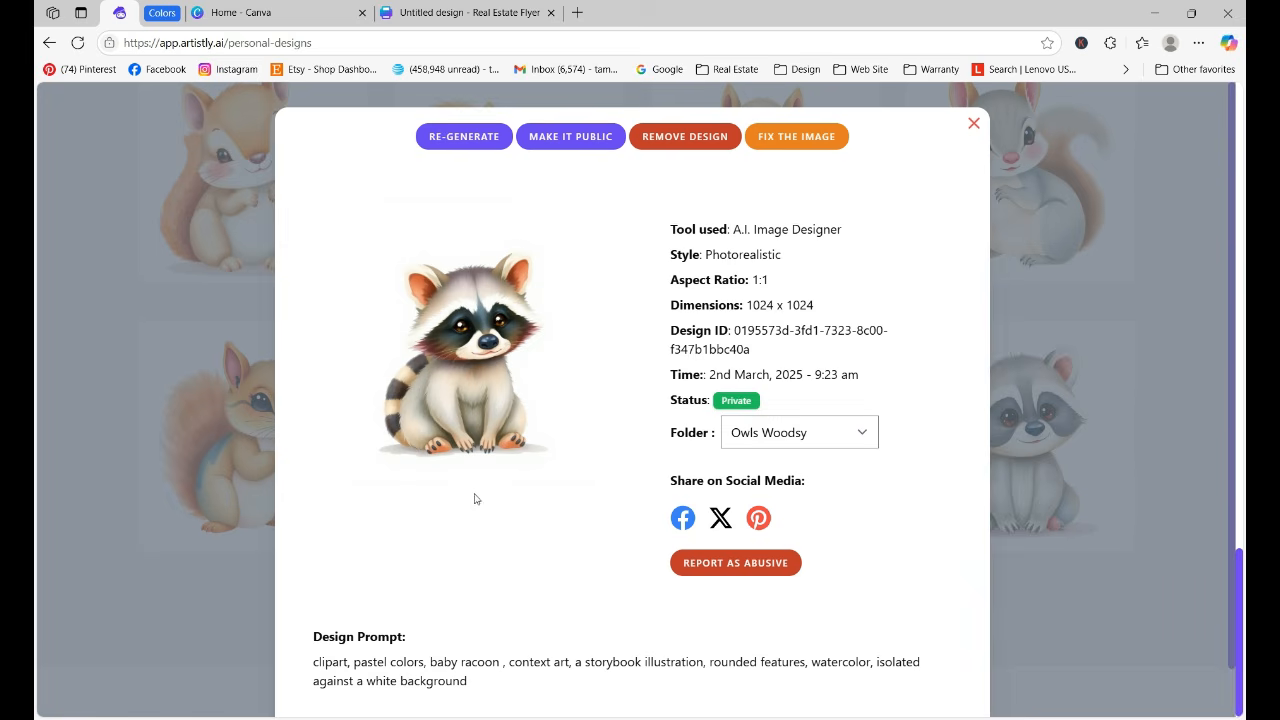
{"action": "left_click", "coordinate": [452, 136]}
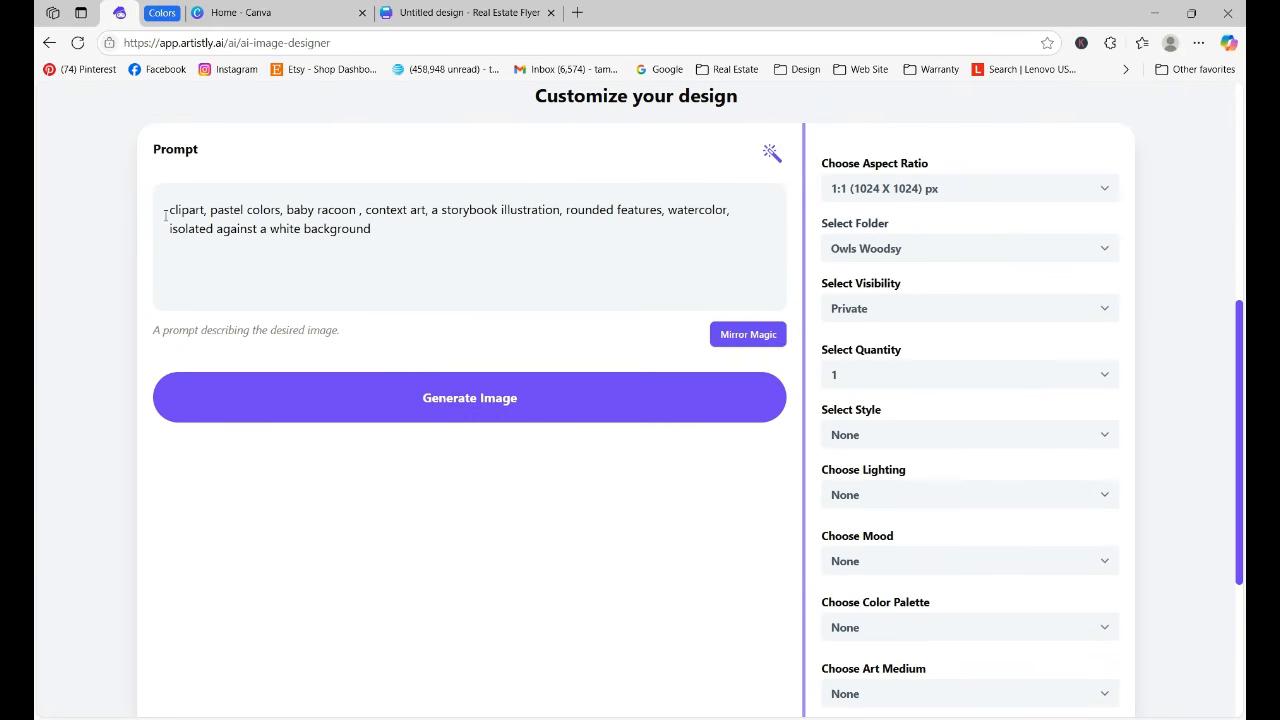
Add "sticker style:" at the start of the raccoon prompt and generate the image
{"action": "left_click", "coordinate": [166, 214]}
{"action": "type", "text": "sticker style"}
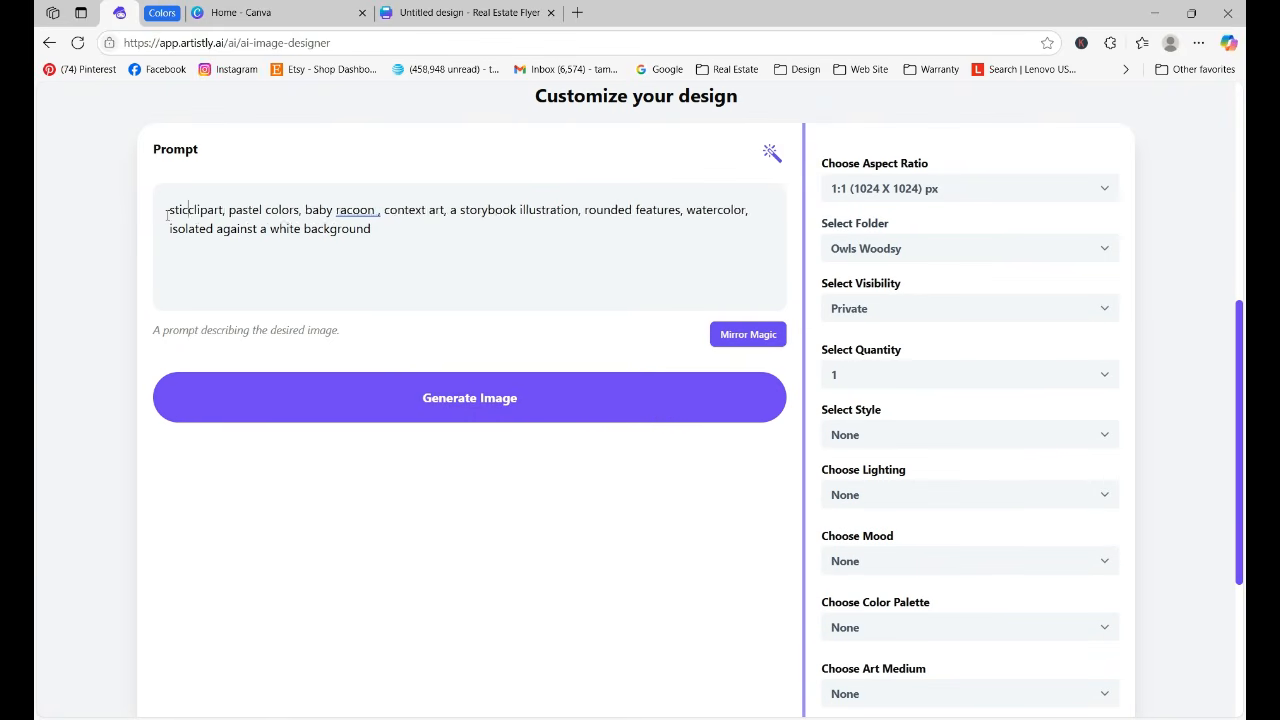
{"action": "type", "text": ":"}
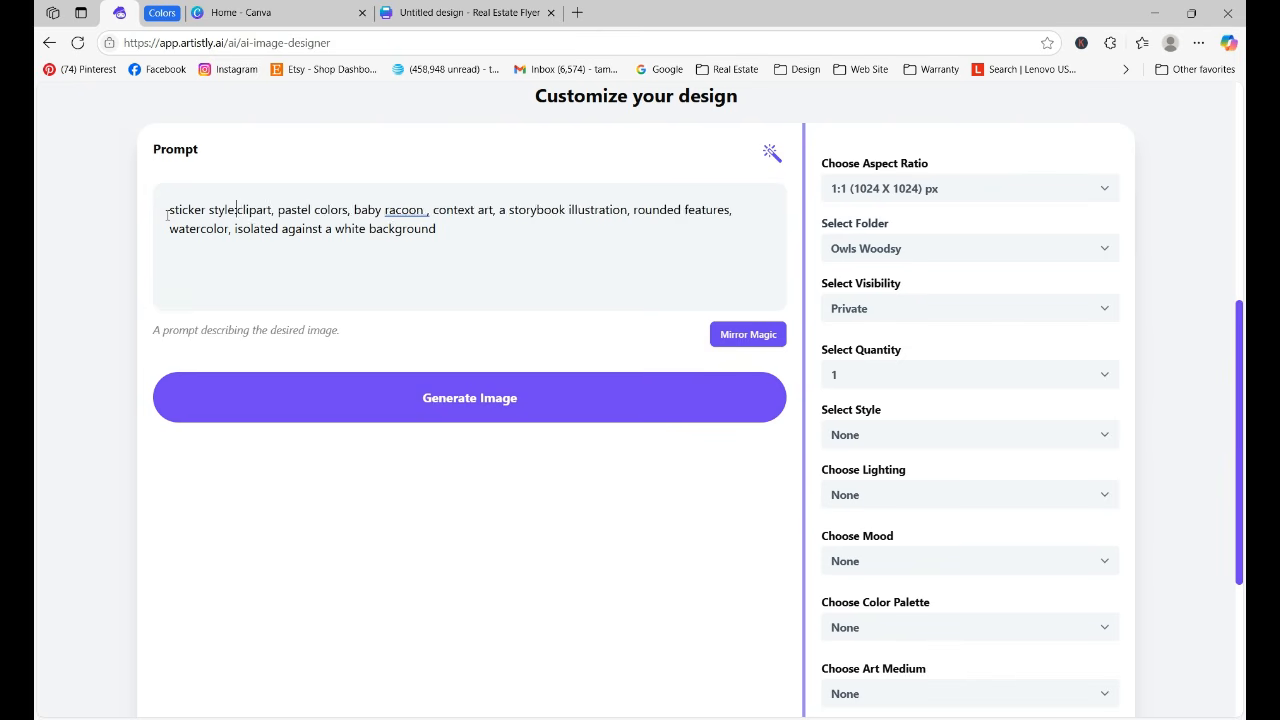
{"action": "left_click", "coordinate": [471, 399]}
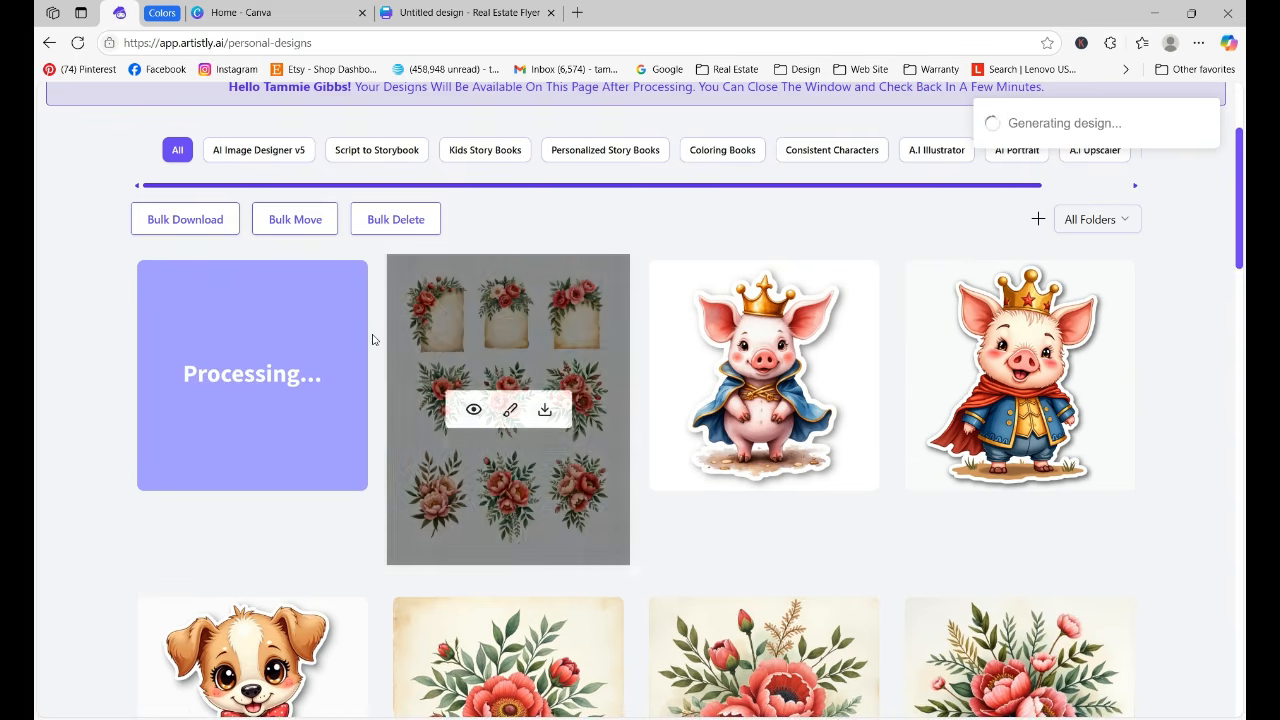
View the details of the processed nine-sticker floral sheet, close them and download the sheet
{"action": "left_click", "coordinate": [474, 411]}
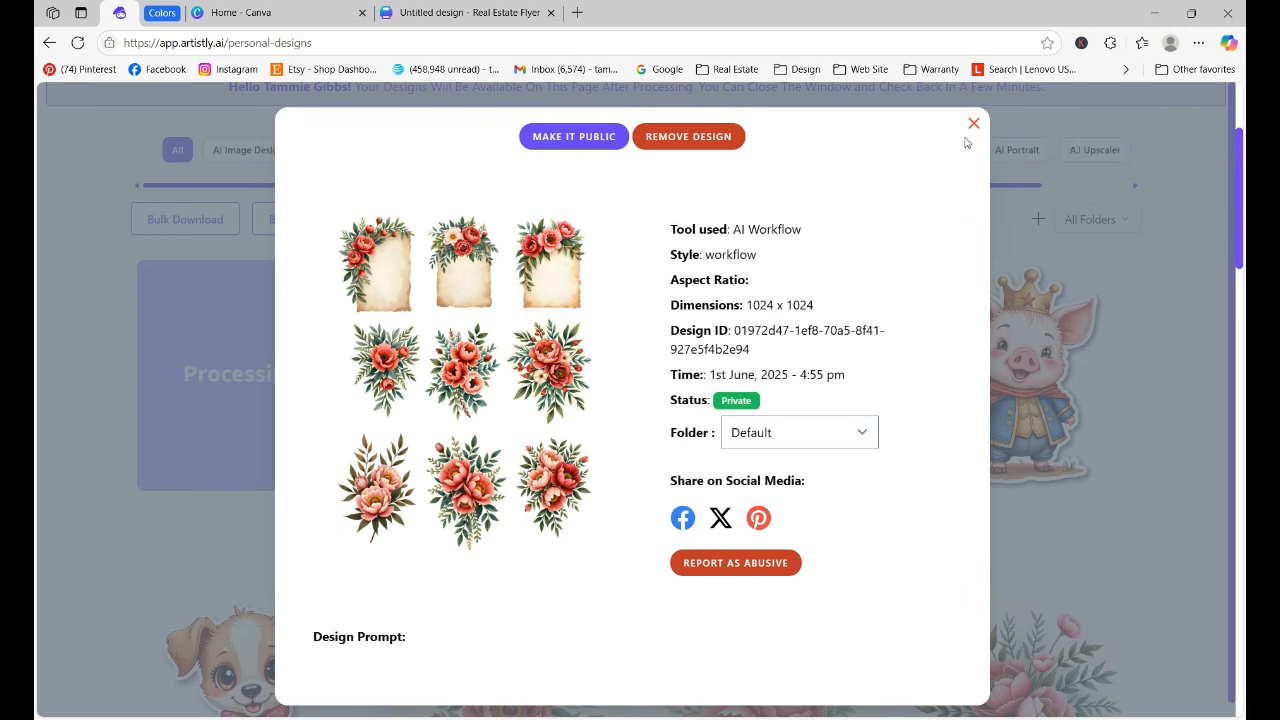
{"action": "left_click", "coordinate": [974, 126]}
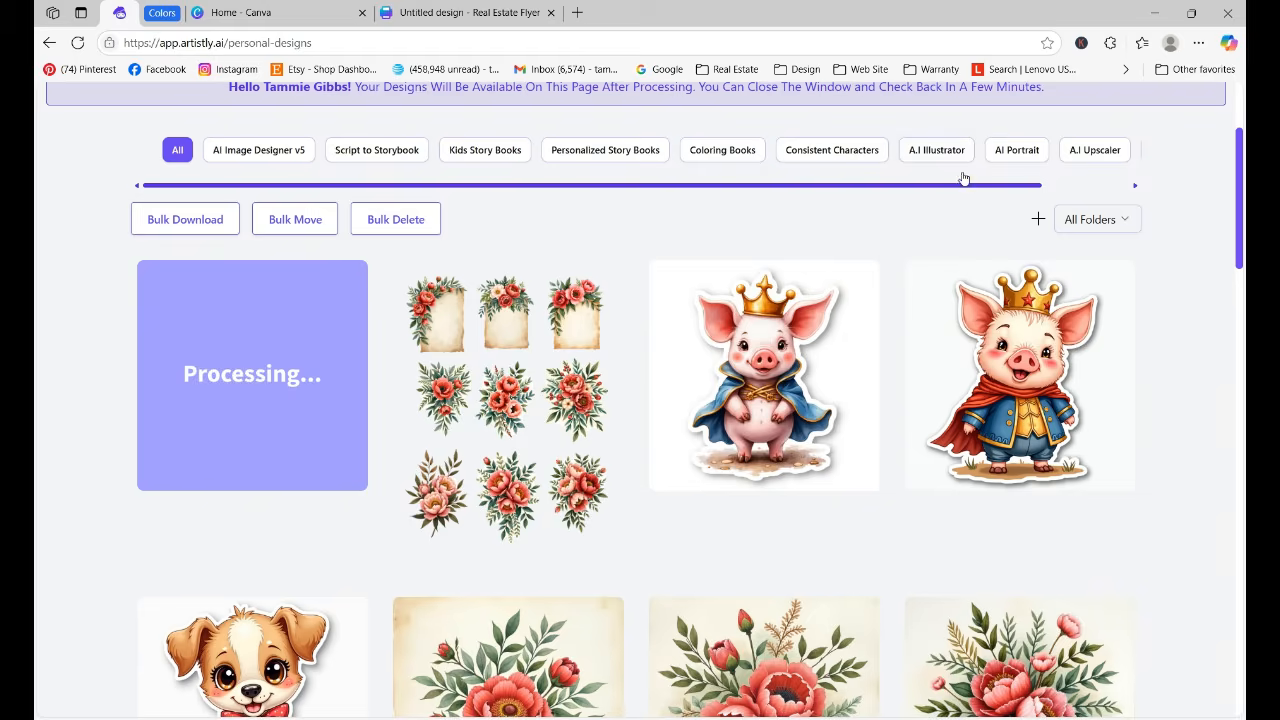
{"action": "left_click", "coordinate": [546, 412]}
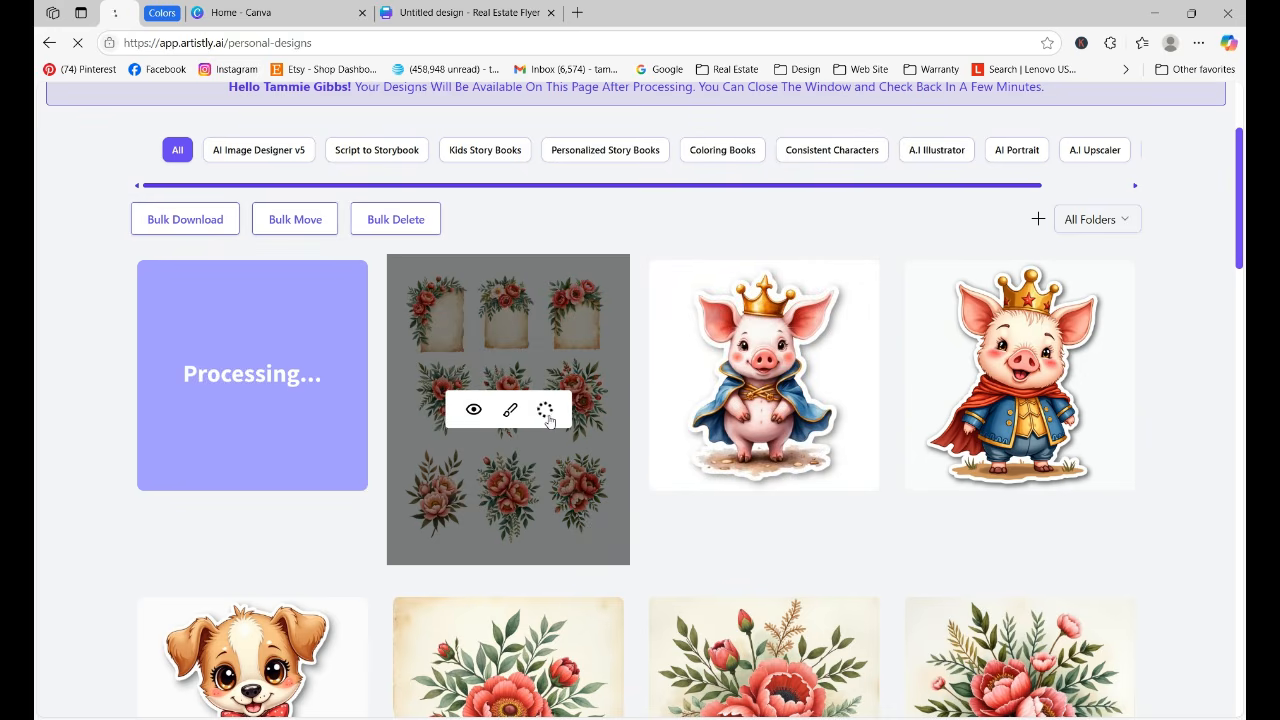
Switch to the Downloads folder, inspect Untitled design (8).png at 40% zoom with its file info, and return to Artistly
{"action": "mouse_move", "coordinate": [258, 364]}
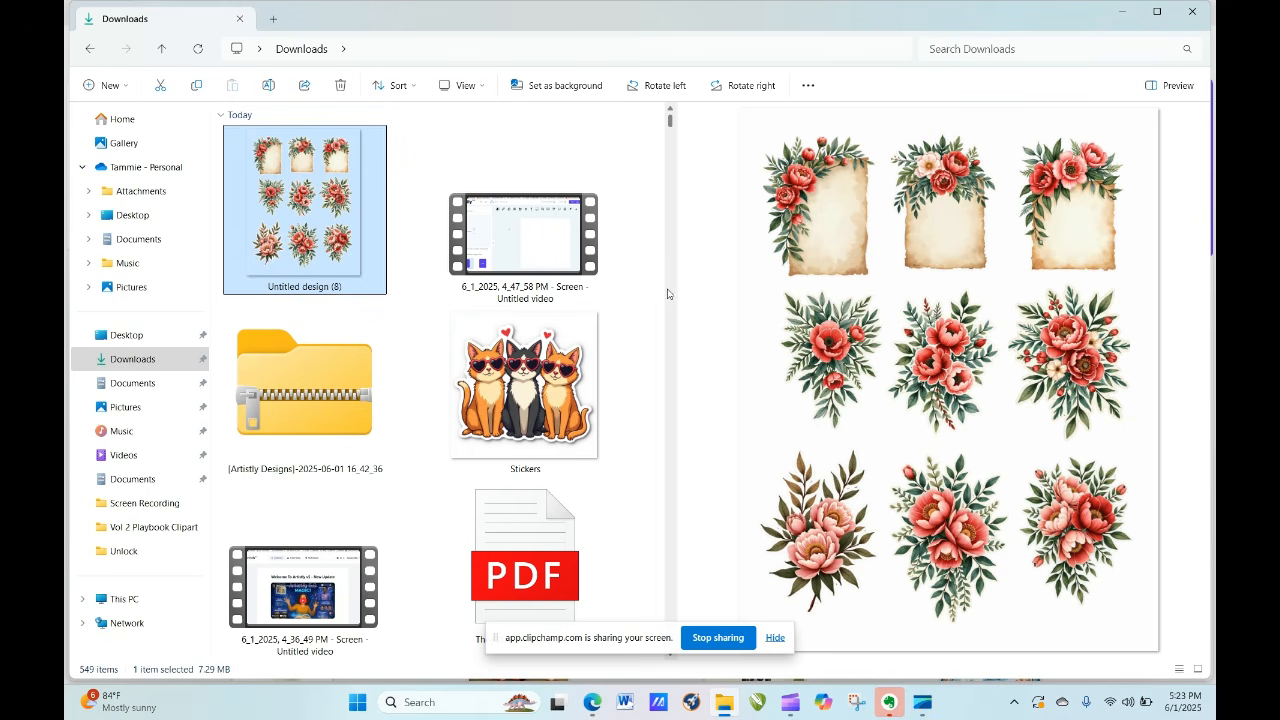
{"action": "double_click", "coordinate": [335, 211]}
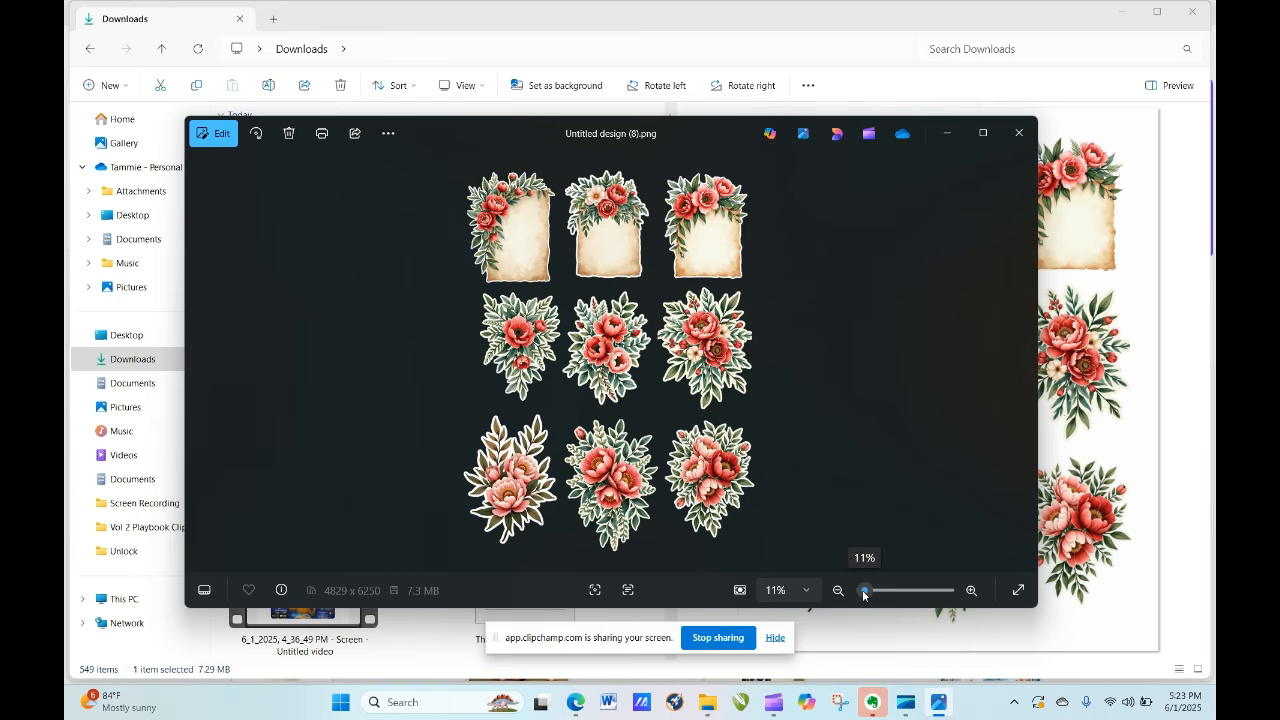
{"action": "left_click_drag", "start_coordinate": [865, 591], "coordinate": [866, 592]}
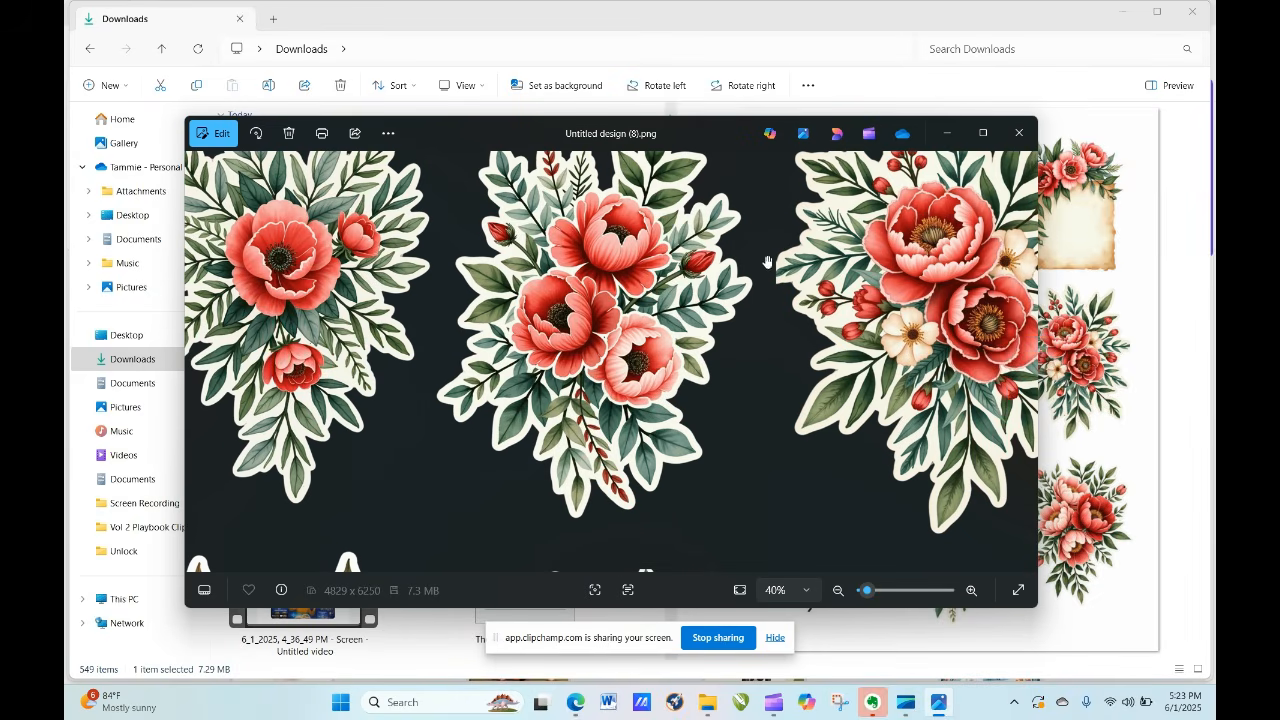
{"action": "right_click", "coordinate": [629, 240]}
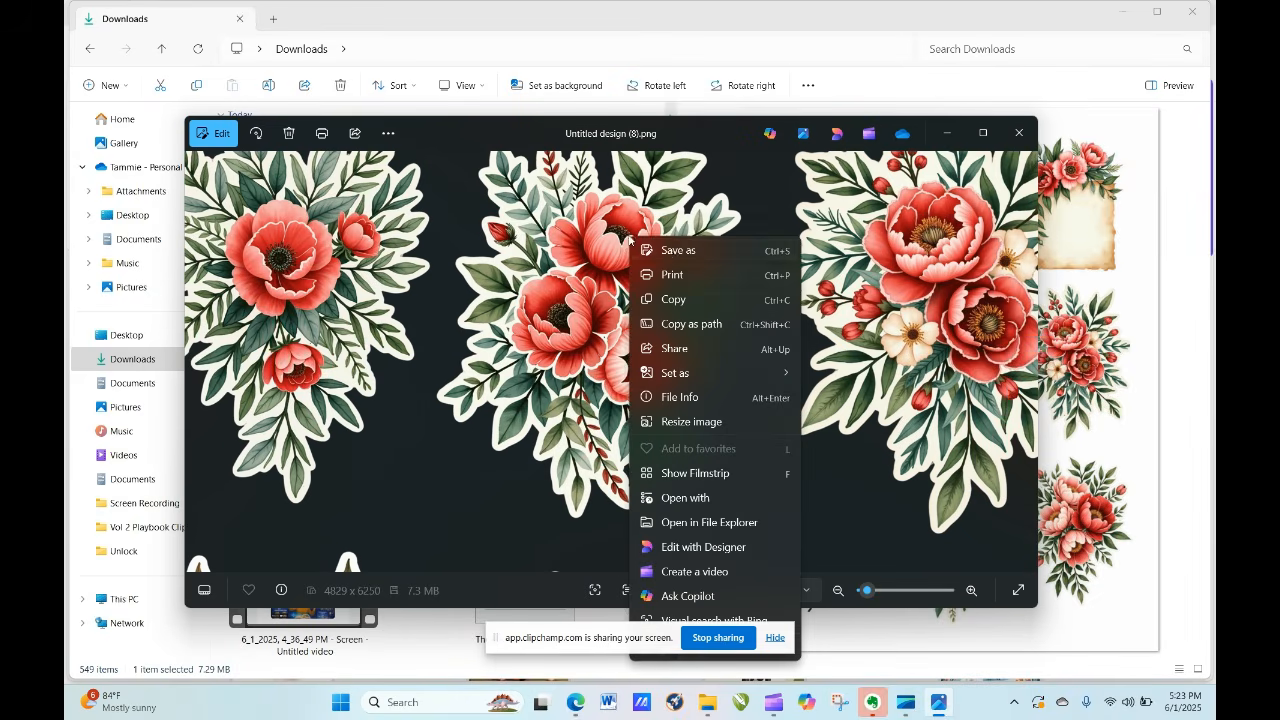
{"action": "left_click", "coordinate": [684, 398]}
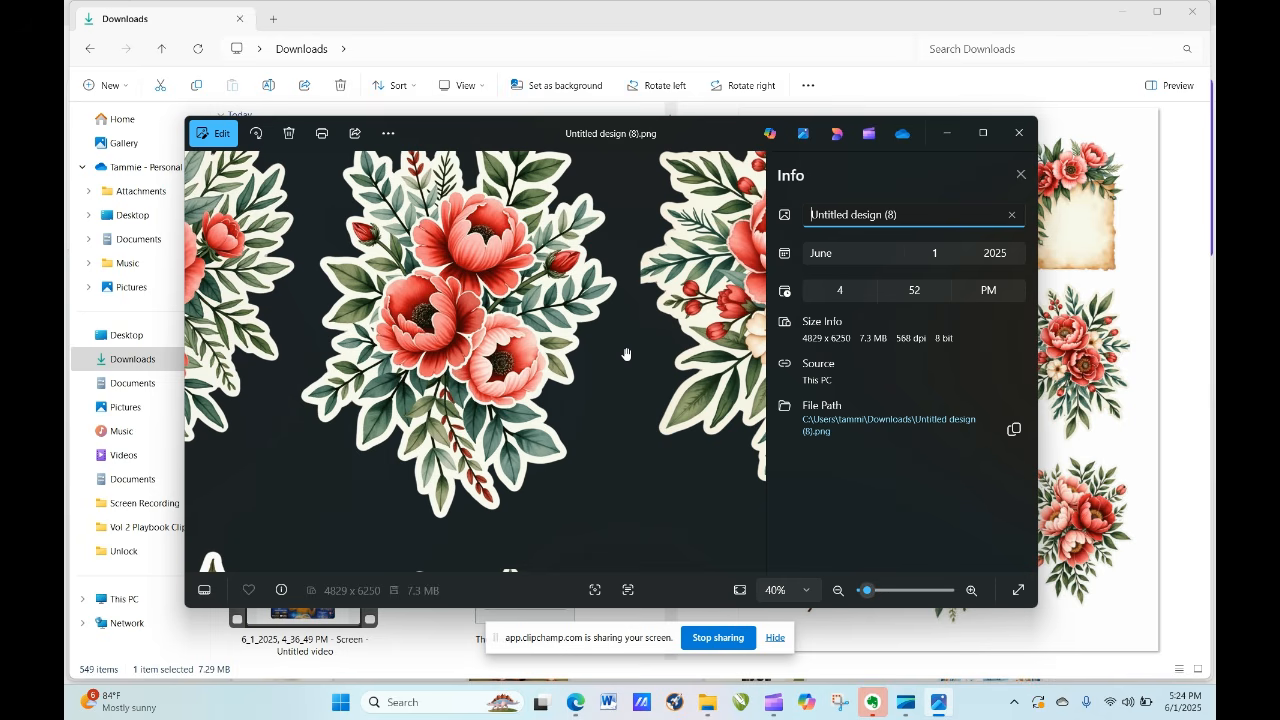
{"action": "left_click", "coordinate": [1020, 134]}
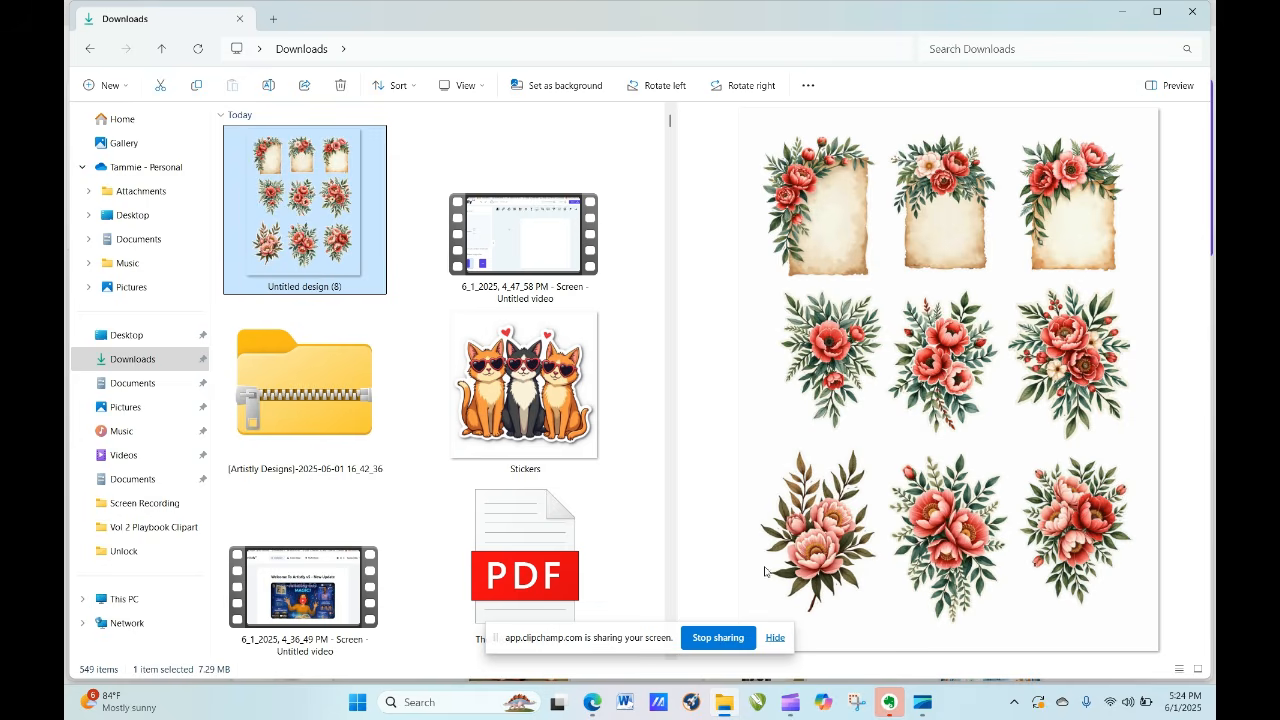
{"action": "left_click", "coordinate": [729, 645]}
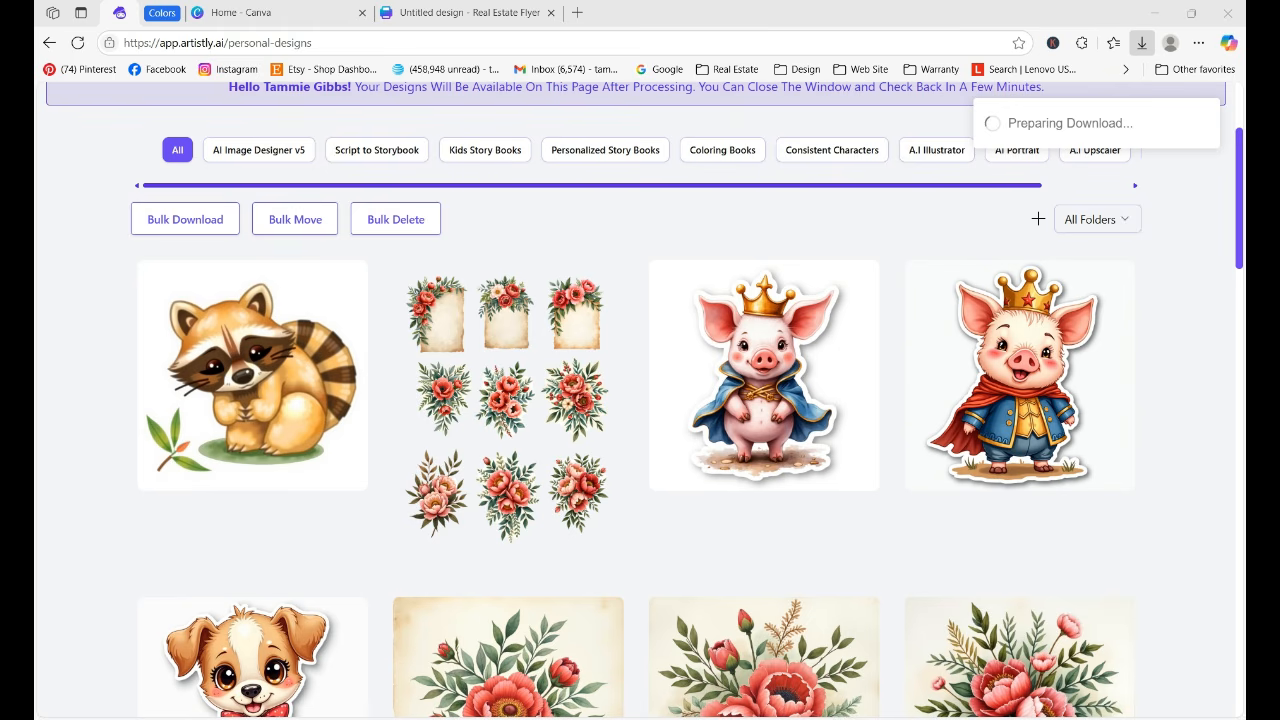
Review the floral sticker designs among the personal designs and open the AI Art Illustrator
{"action": "mouse_move", "coordinate": [428, 455]}
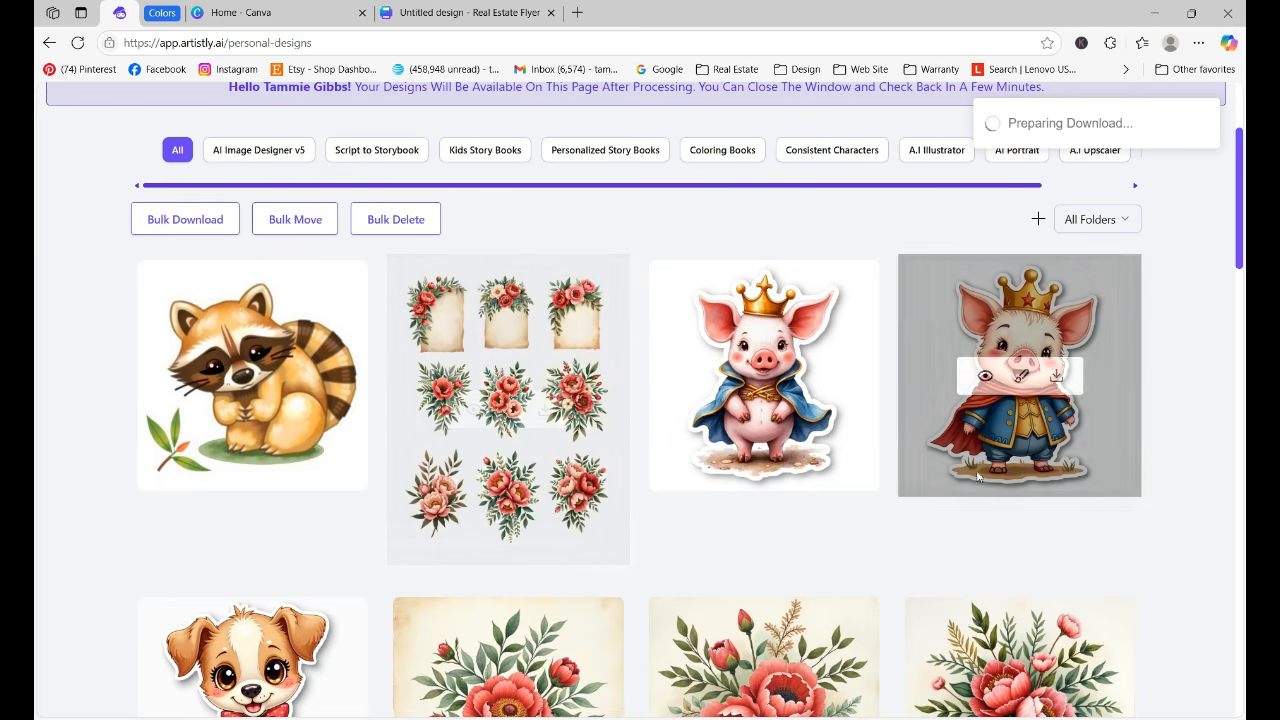
{"action": "left_click_drag", "start_coordinate": [1239, 185], "coordinate": [1239, 318]}
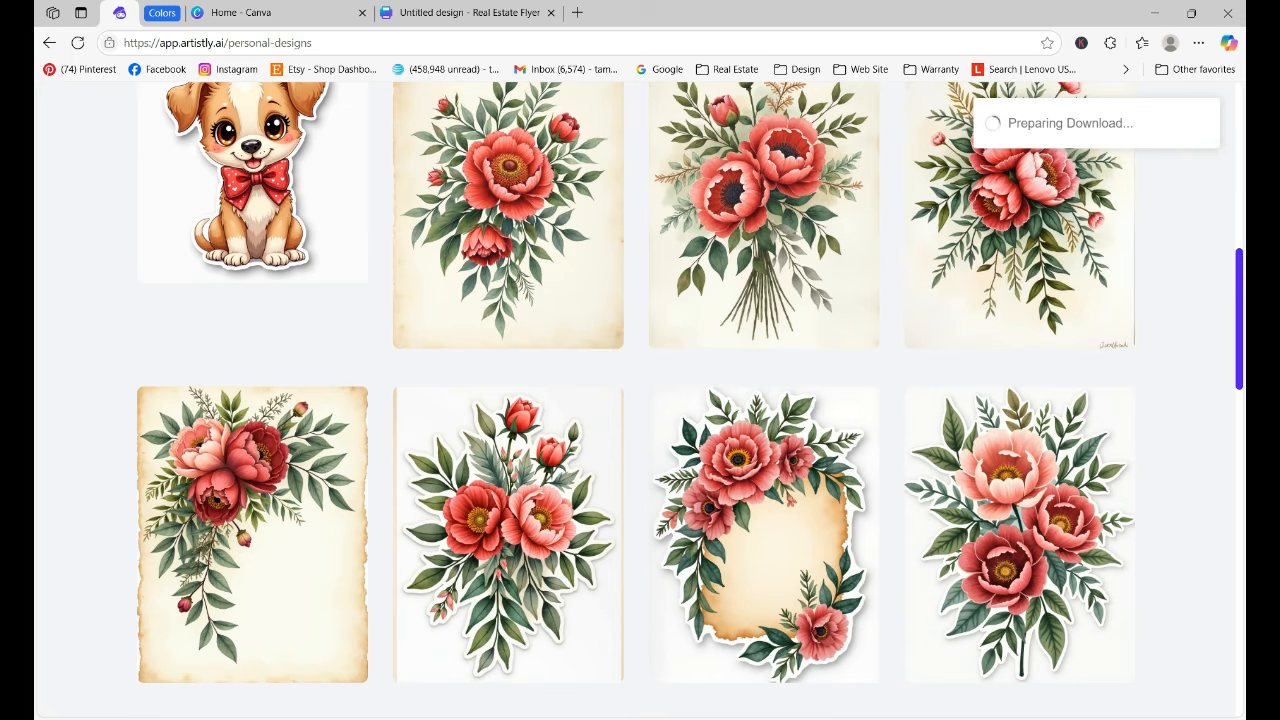
{"action": "scroll", "coordinate": [640, 380], "scroll_direction": "down", "scroll_amount": 4}
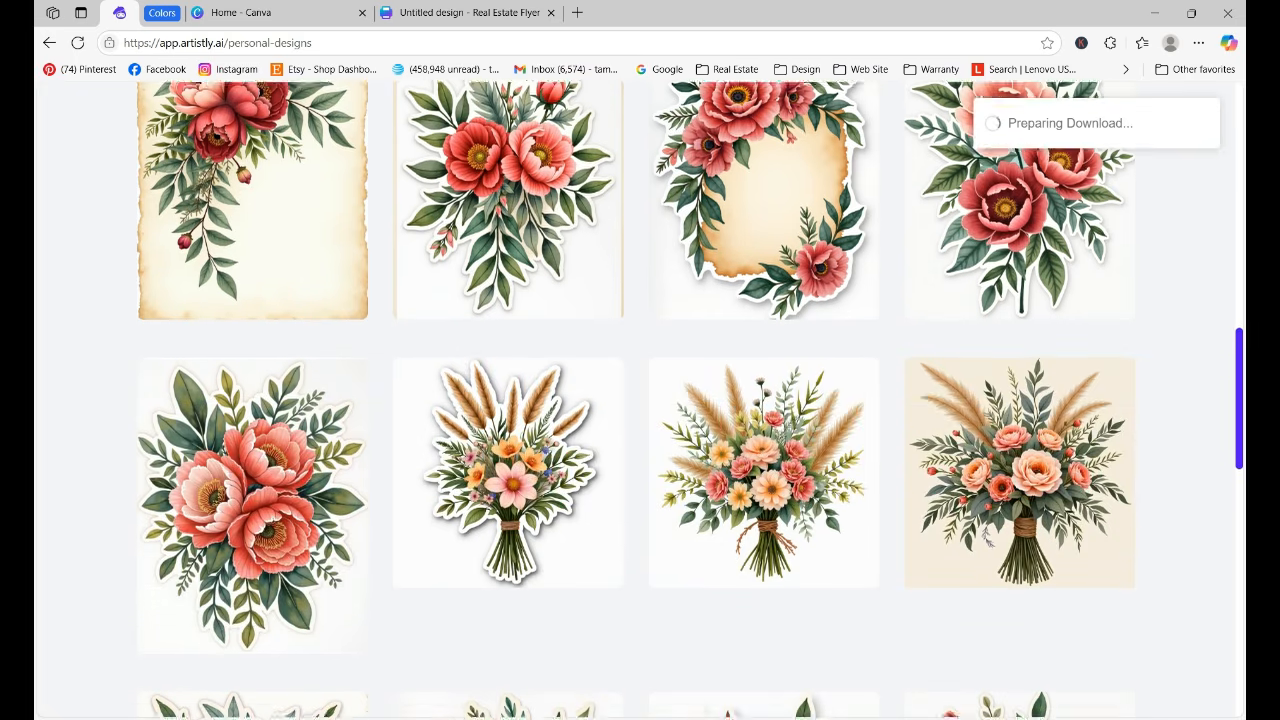
{"action": "scroll", "coordinate": [640, 380], "scroll_direction": "down", "scroll_amount": 5}
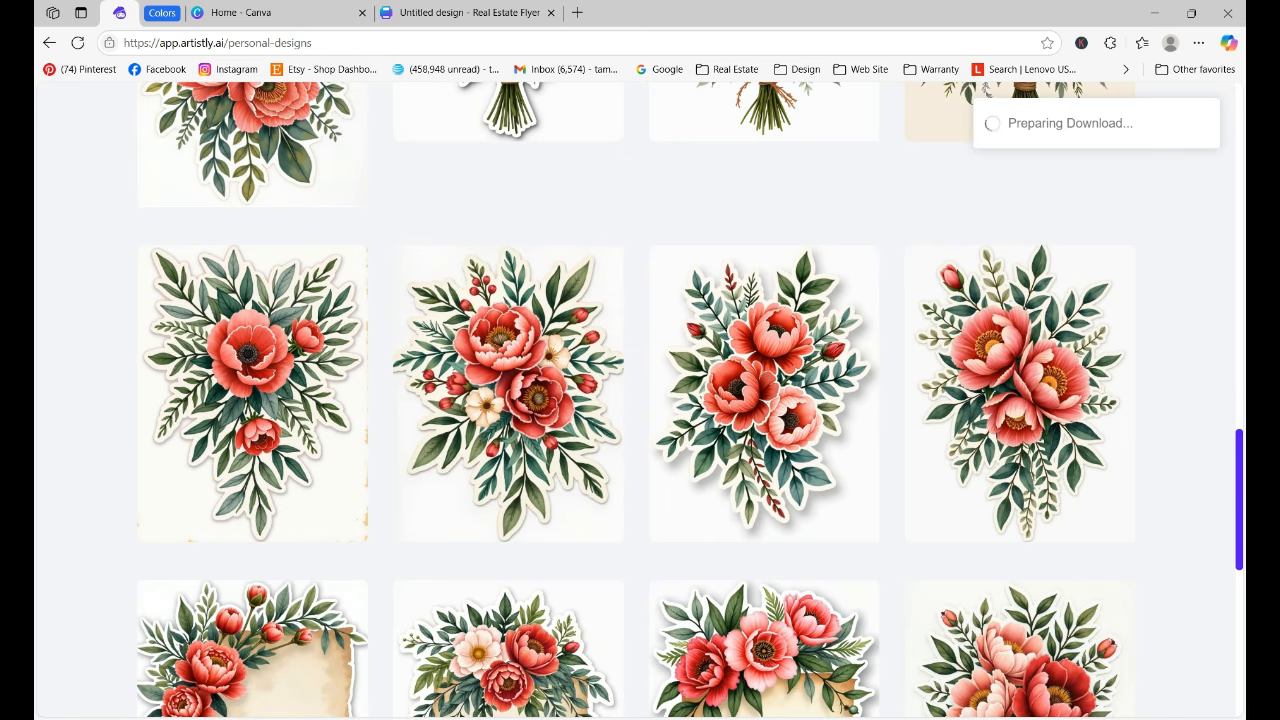
{"action": "mouse_move", "coordinate": [1022, 453]}
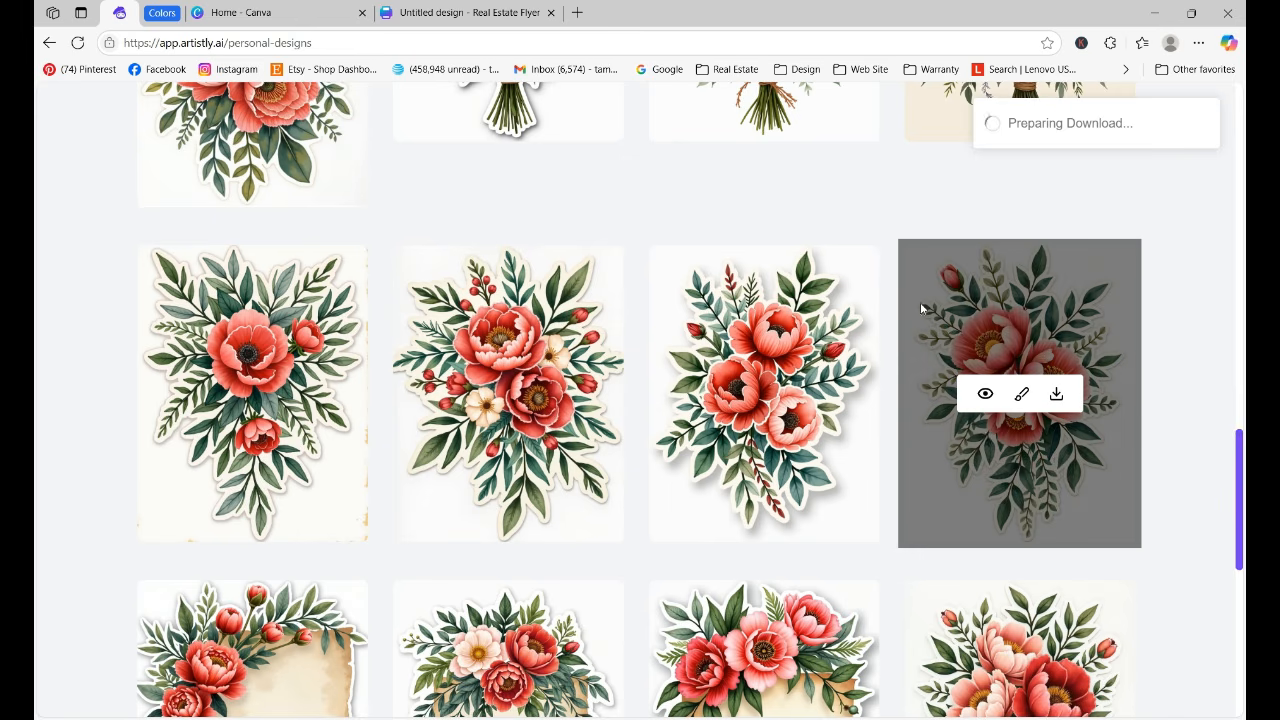
{"action": "mouse_move", "coordinate": [785, 380]}
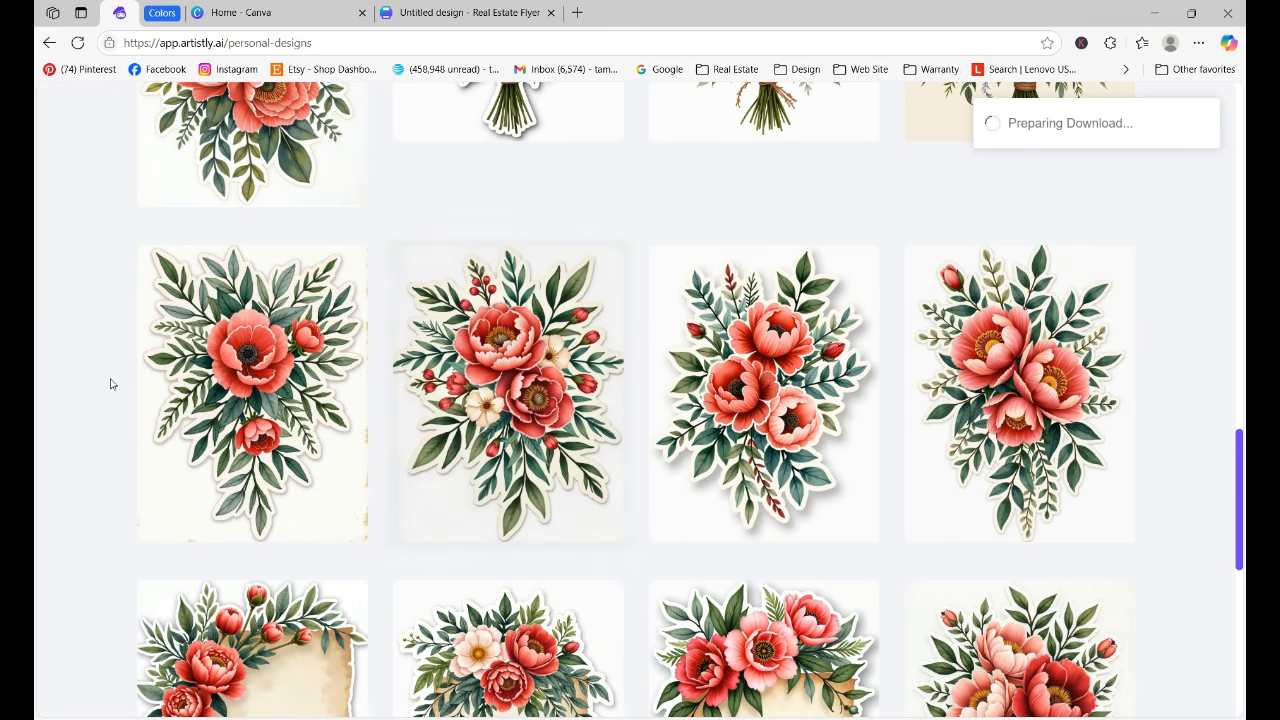
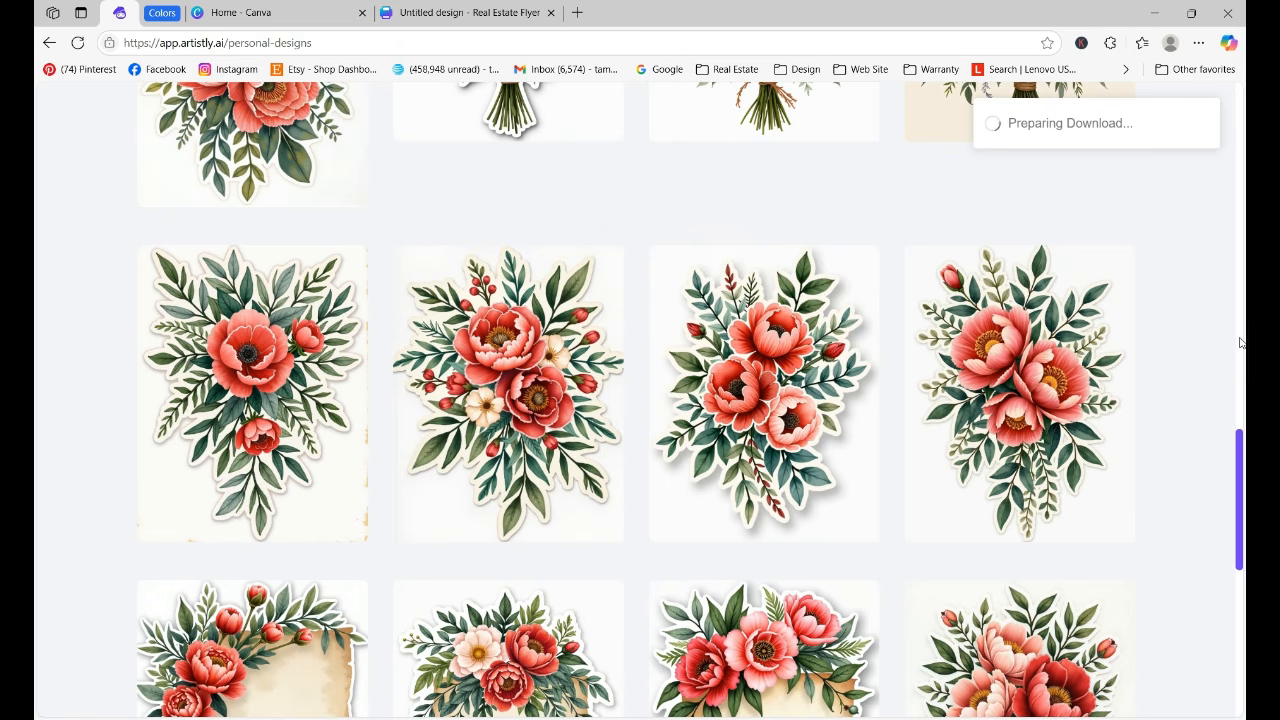
{"action": "left_click_drag", "start_coordinate": [1240, 459], "coordinate": [1240, 110]}
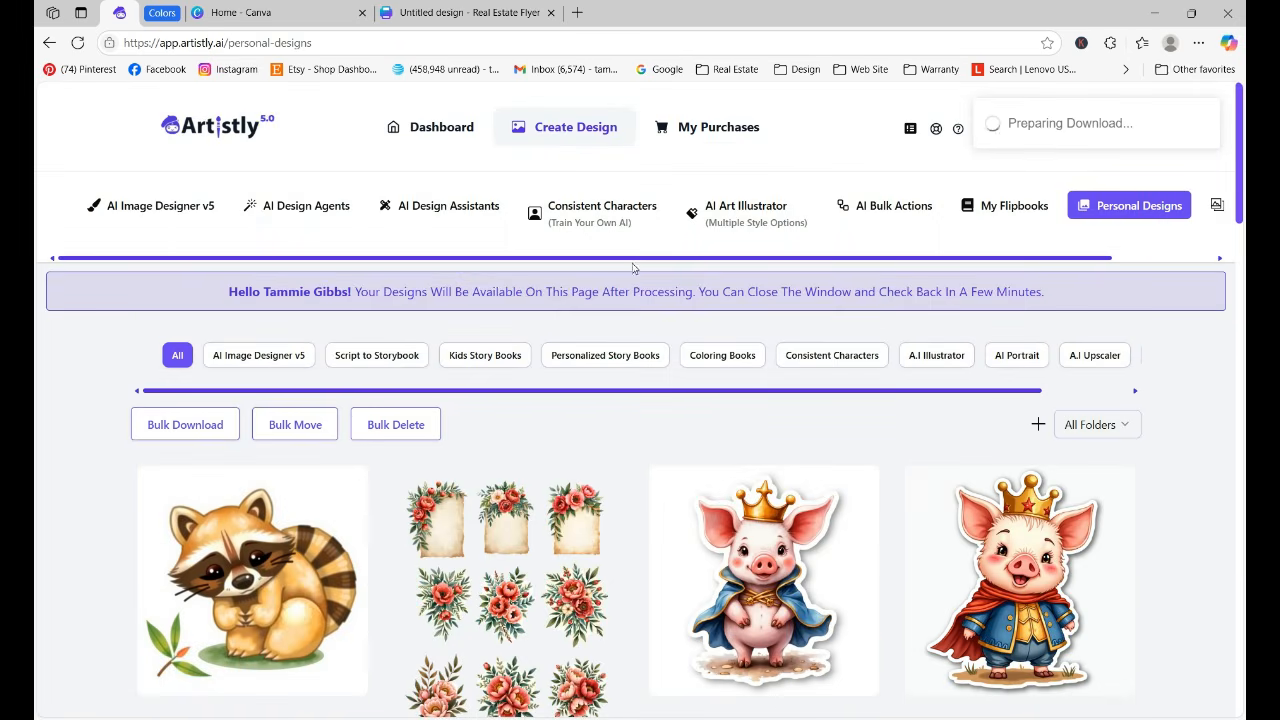
{"action": "left_click", "coordinate": [746, 222]}
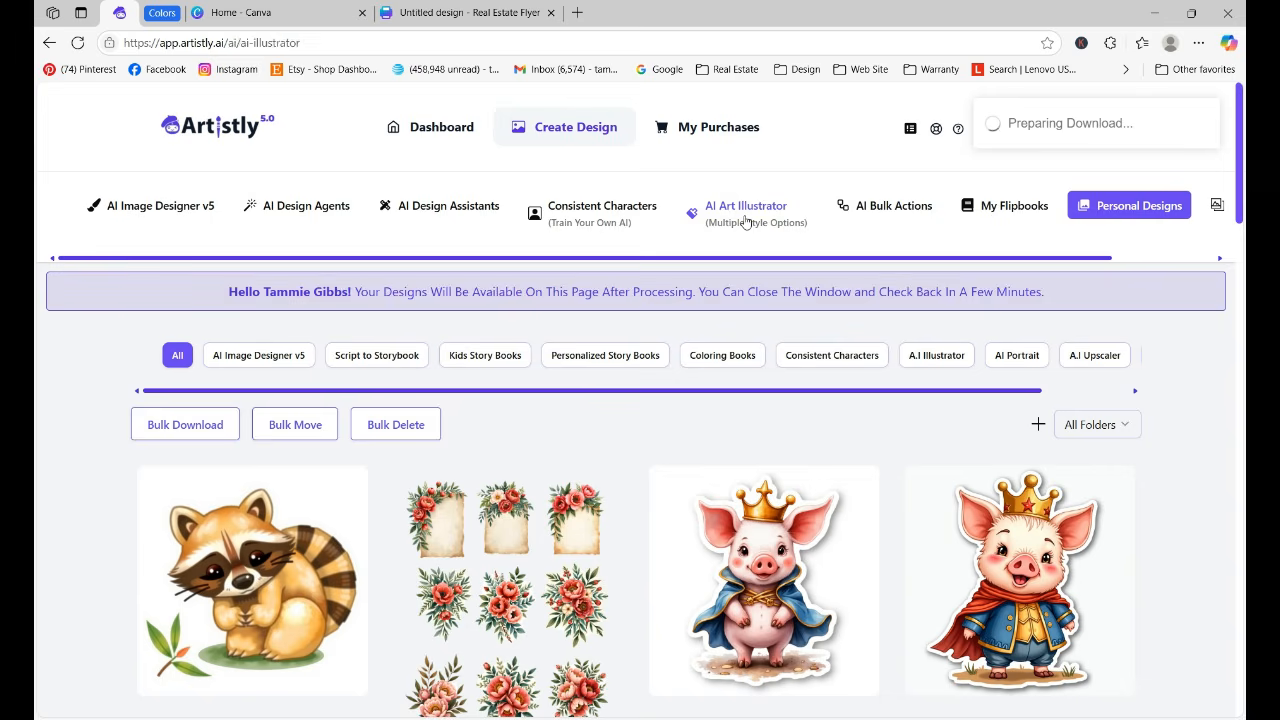